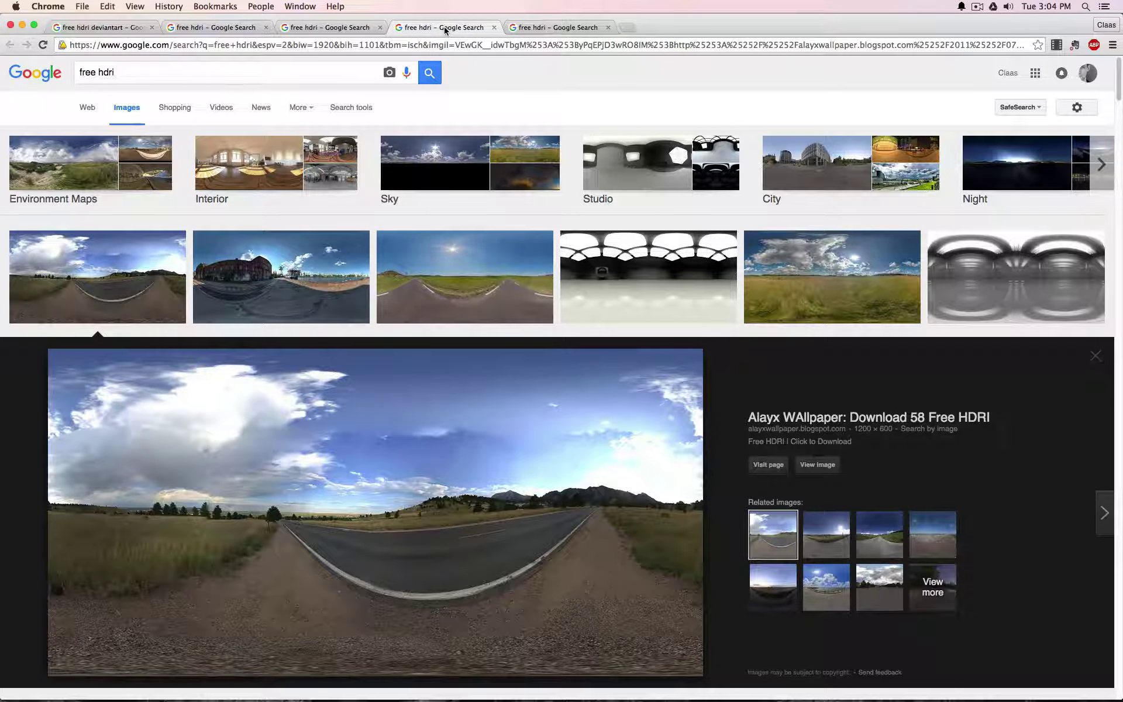
Step: Browse the free HDRI image results, previewing an outdoor meadow map, interior maps and the bright-roof studio map
{"action": "left_click", "coordinate": [558, 27]}
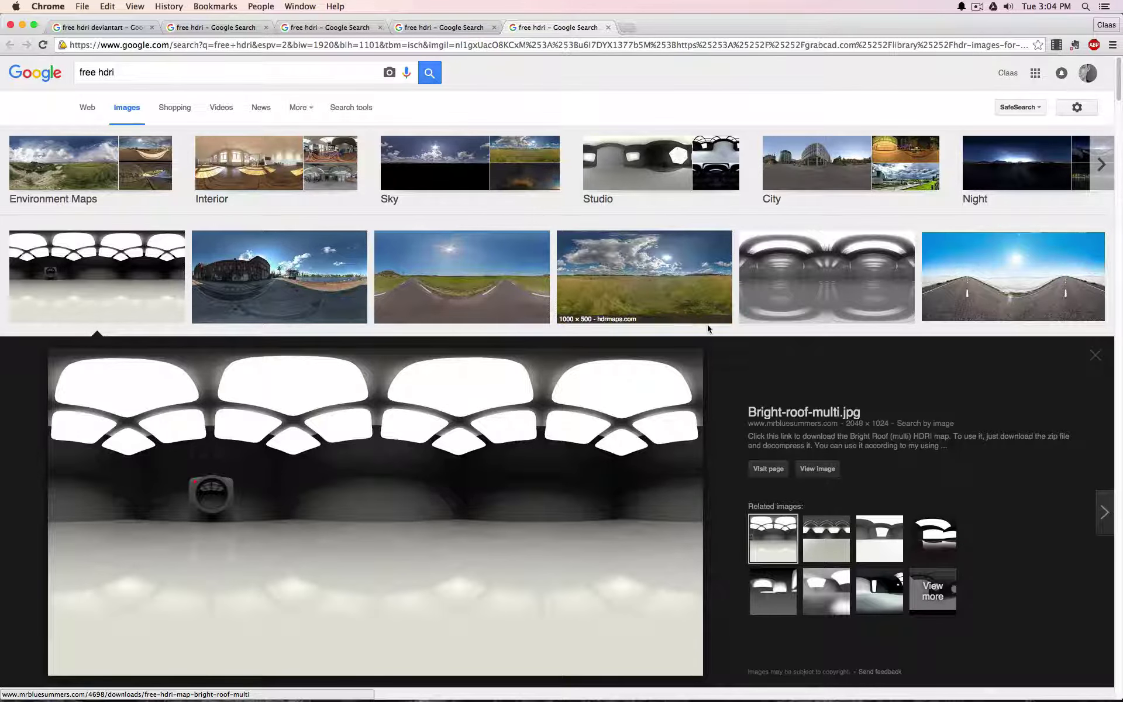
{"action": "left_click", "coordinate": [599, 286]}
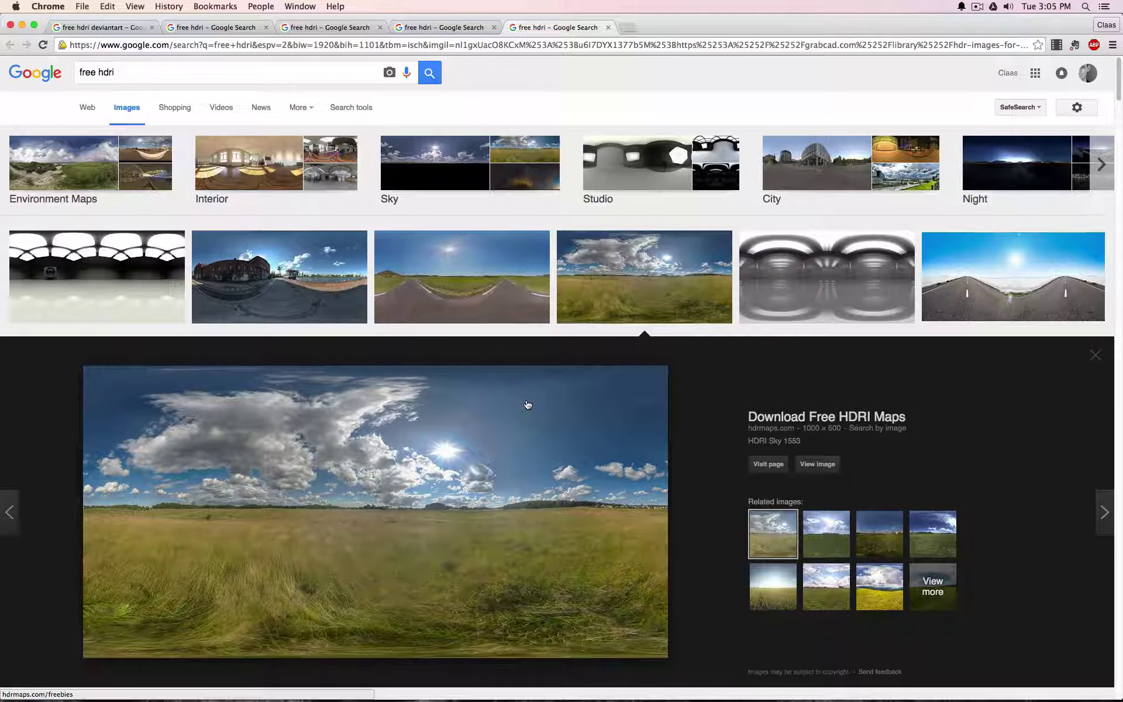
{"action": "left_click", "coordinate": [226, 167]}
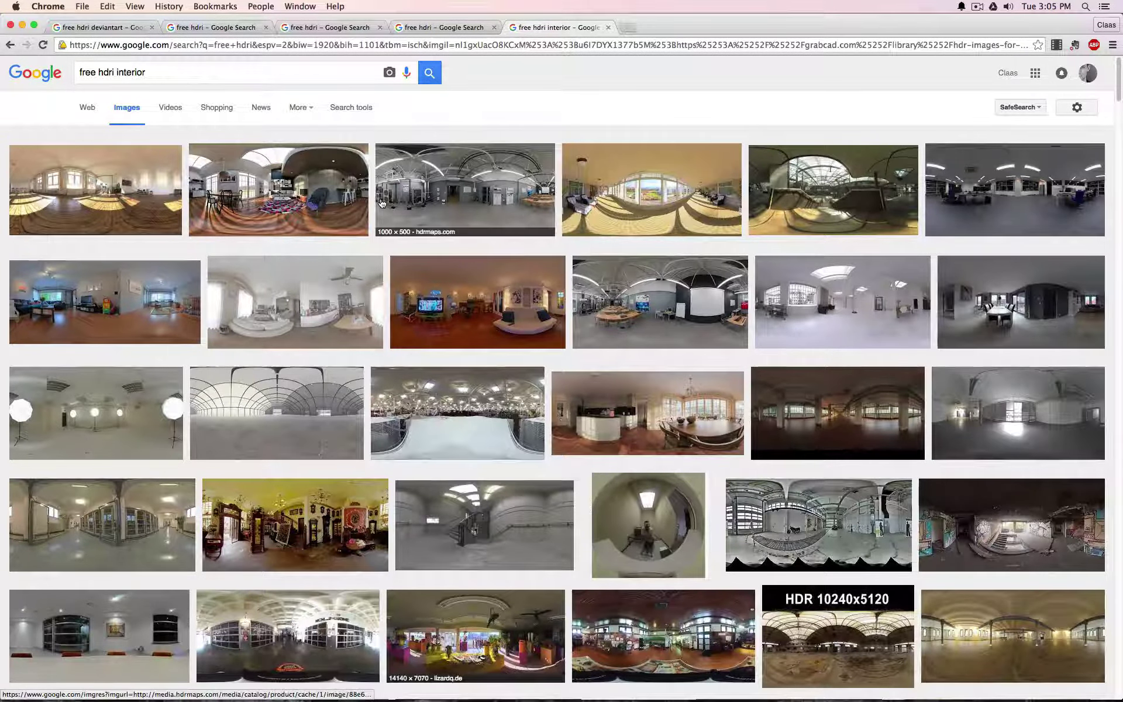
{"action": "left_click", "coordinate": [154, 283]}
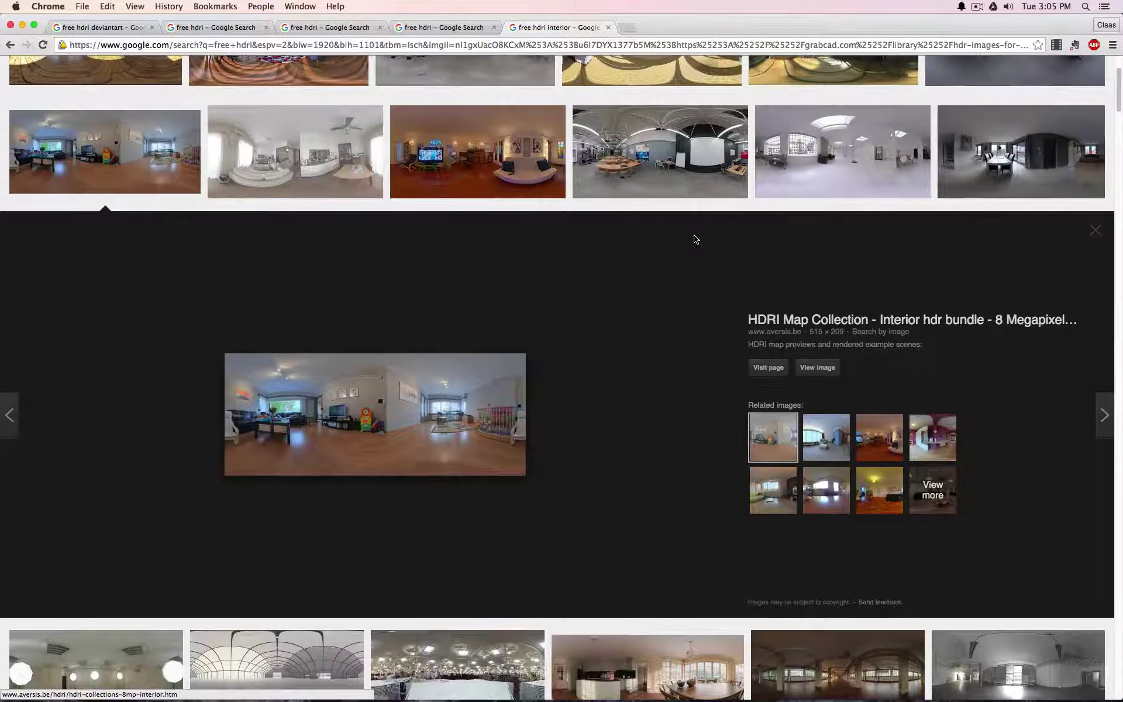
{"action": "scroll", "coordinate": [693, 238], "scroll_direction": "down", "scroll_amount": 3}
{"action": "scroll", "coordinate": [692, 238], "scroll_direction": "up", "scroll_amount": 6}
{"action": "left_click", "coordinate": [254, 26]}
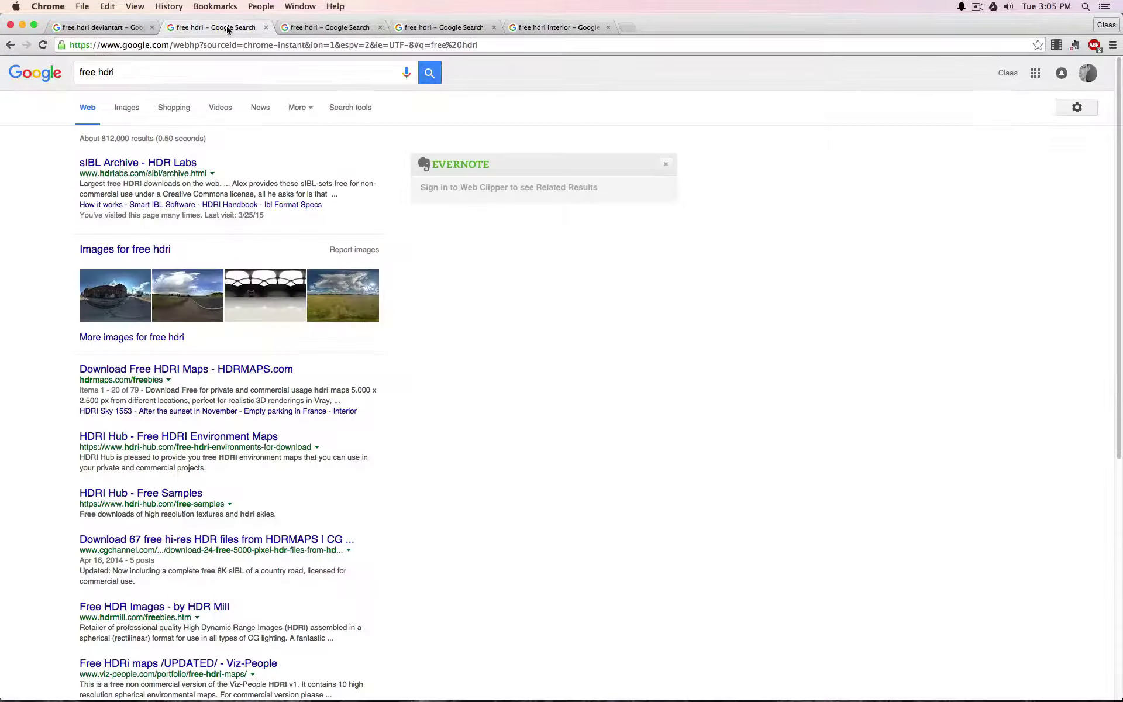
{"action": "left_click", "coordinate": [284, 293]}
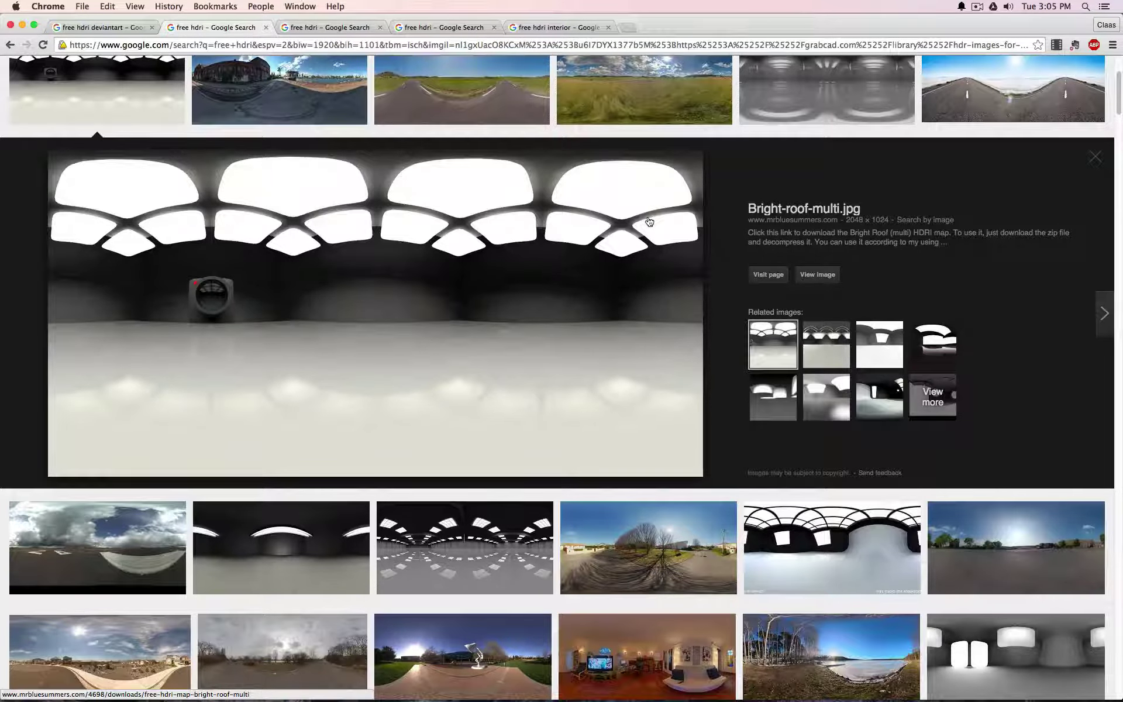
Step: From the free hdri deviantart search results, open HDRi Pack 1, Pack 3 and Pack 2 in separate new tabs
{"action": "left_click", "coordinate": [101, 29]}
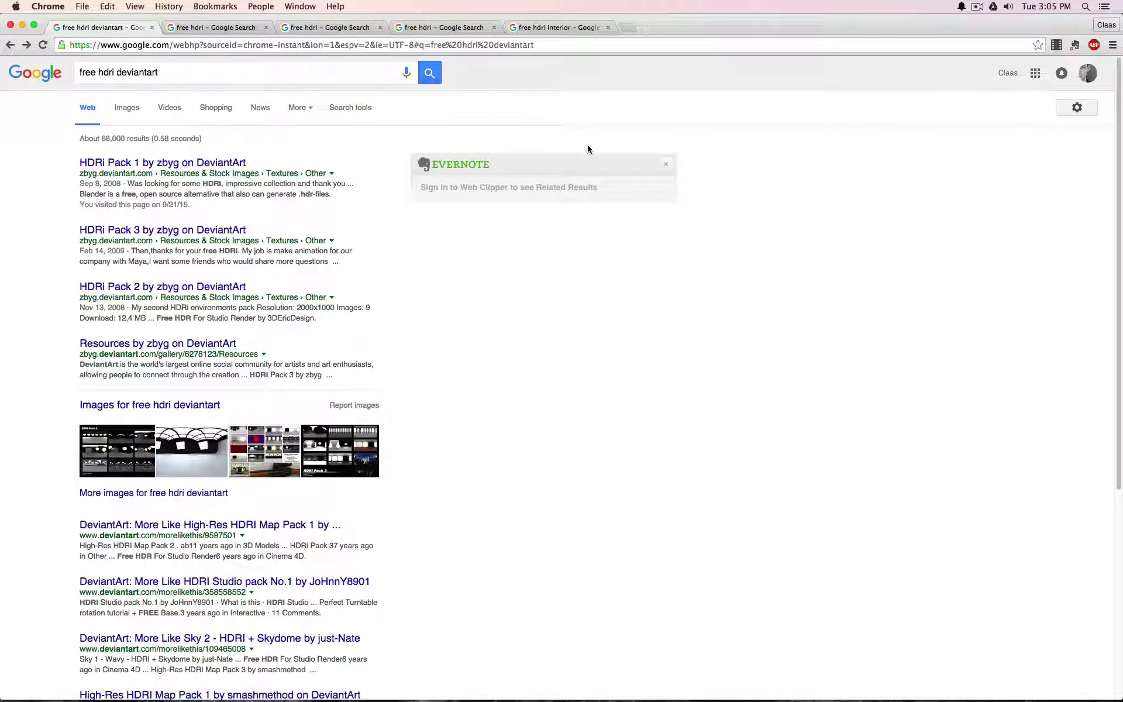
{"action": "right_click", "coordinate": [188, 168]}
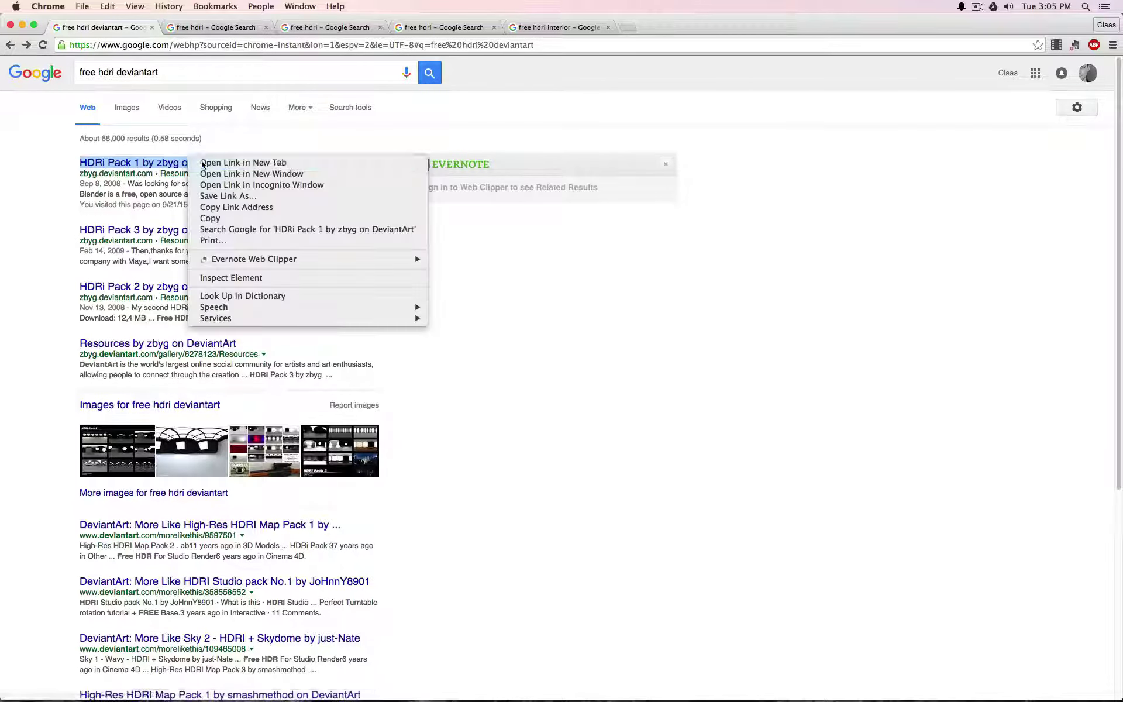
{"action": "left_click", "coordinate": [199, 160]}
{"action": "right_click", "coordinate": [224, 234]}
{"action": "left_click", "coordinate": [224, 233]}
{"action": "right_click", "coordinate": [222, 286]}
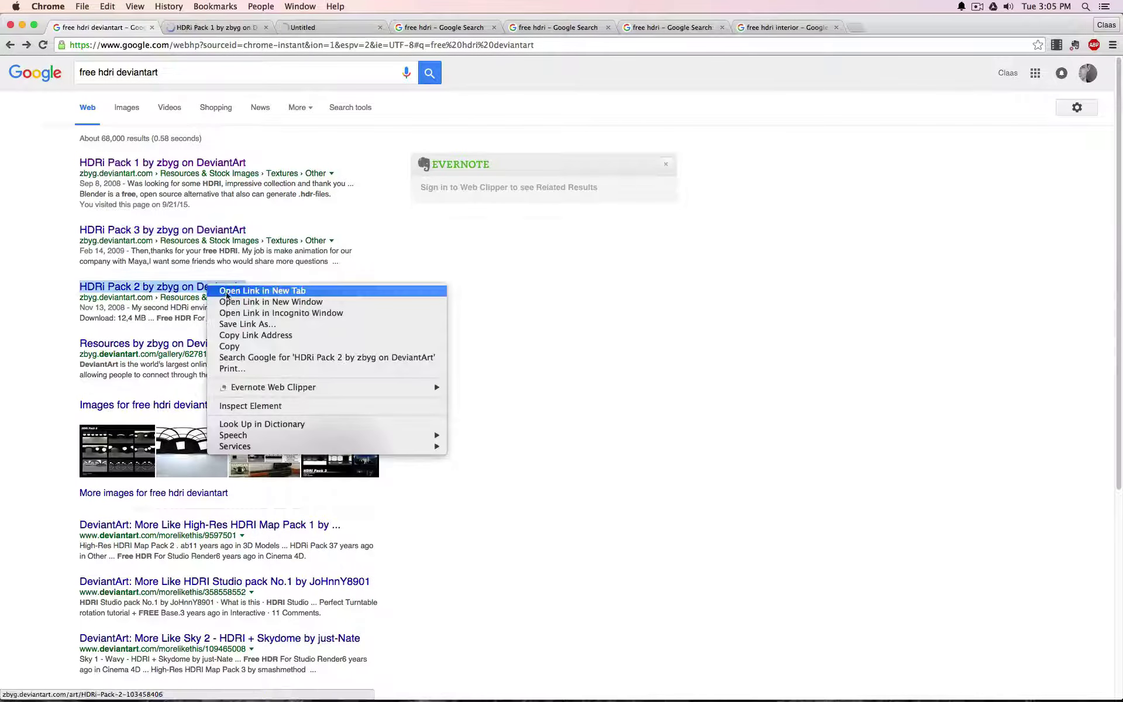
{"action": "left_click", "coordinate": [226, 291]}
Step: Examine the preview sheets on the DeviantArt pages of HDRi Pack 1, Pack 3 and Pack 2
{"action": "left_click", "coordinate": [194, 27]}
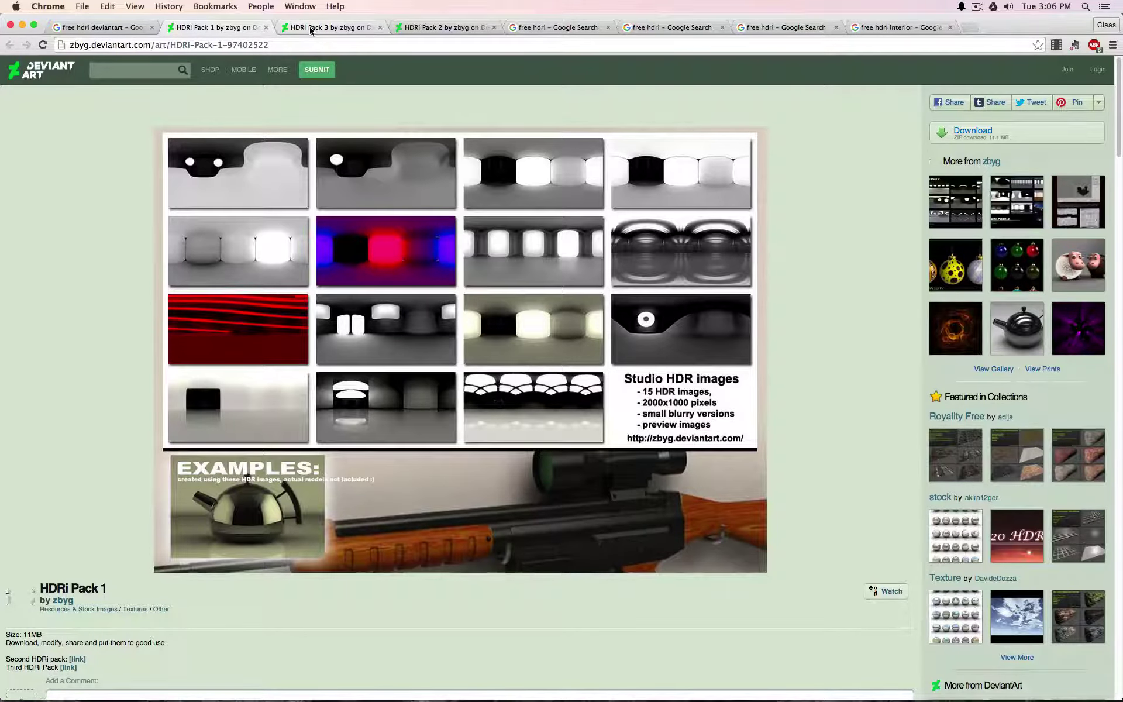
{"action": "left_click", "coordinate": [310, 28]}
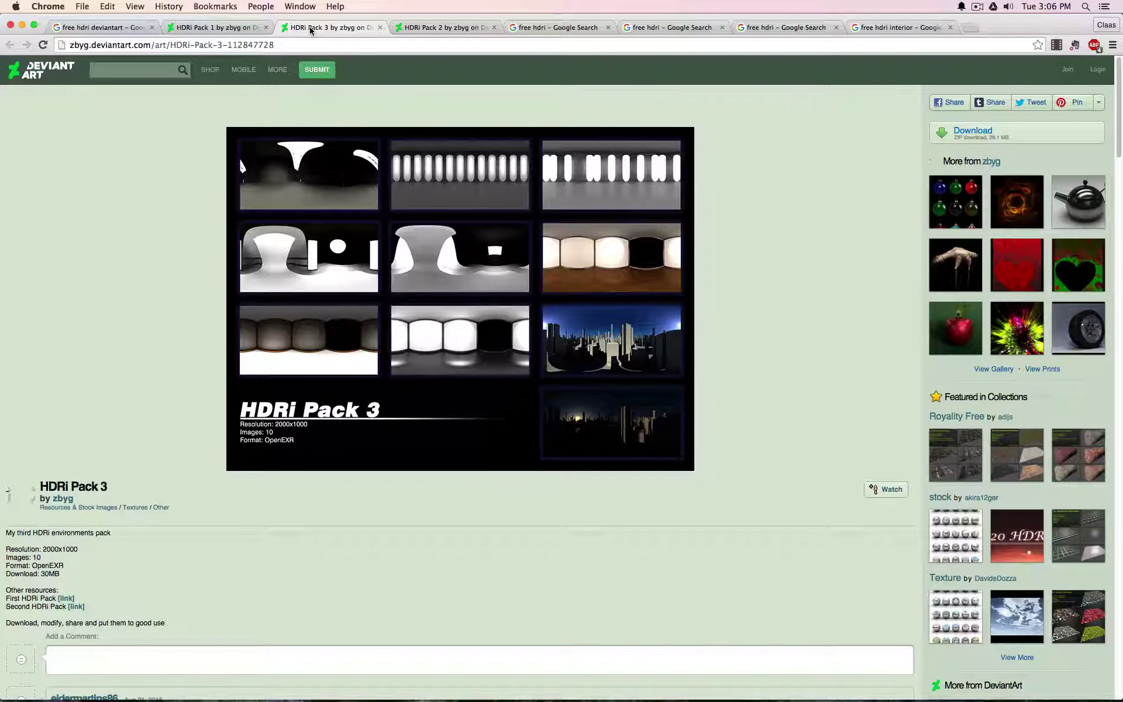
{"action": "left_click", "coordinate": [418, 27]}
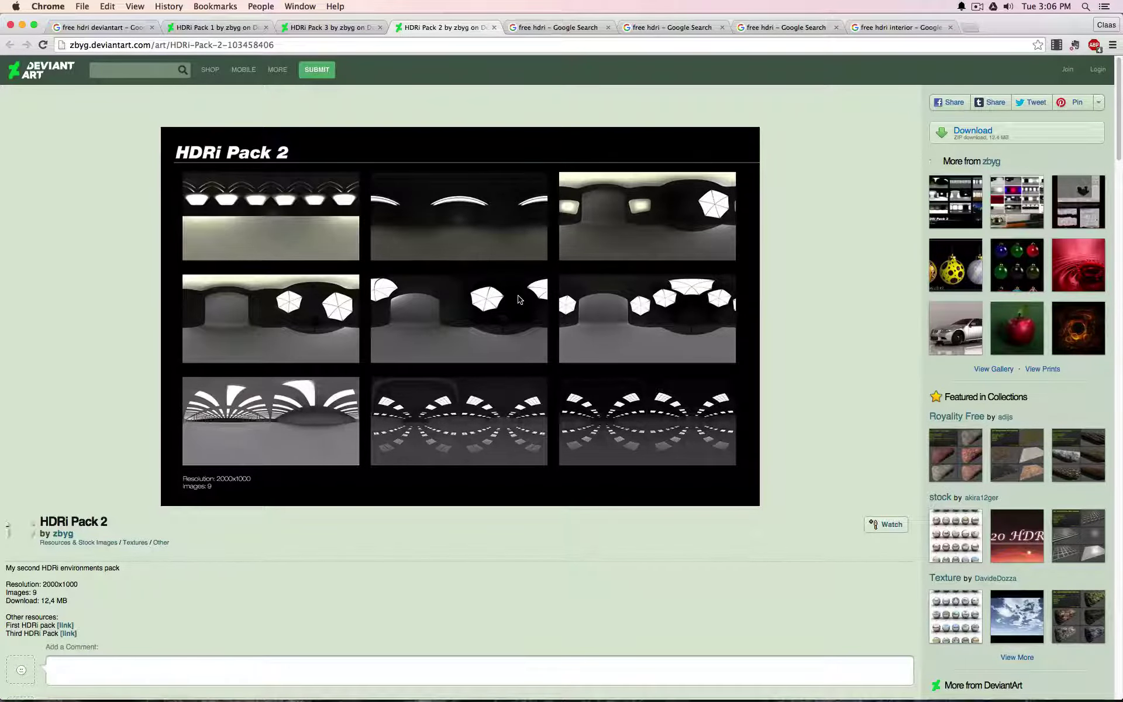
Step: Download the zip archives of HDRi Pack 2 and HDRi Pack 1 from their DeviantArt pages
{"action": "left_click", "coordinate": [978, 136]}
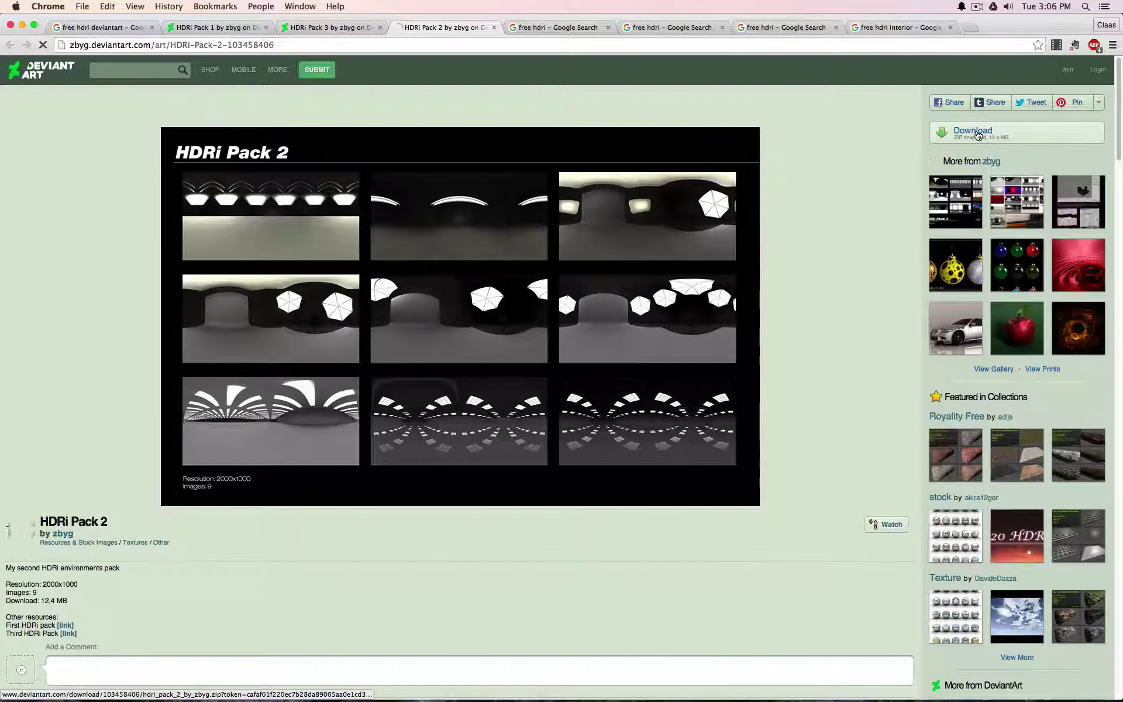
{"action": "left_click", "coordinate": [207, 29]}
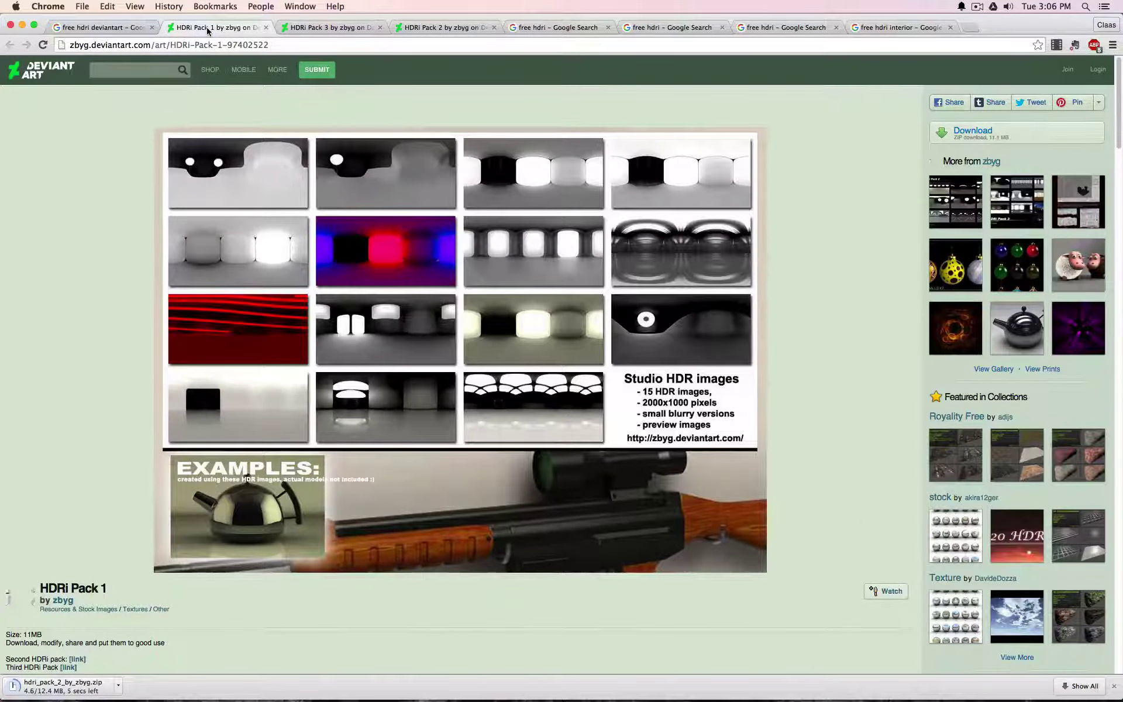
{"action": "left_click", "coordinate": [971, 128]}
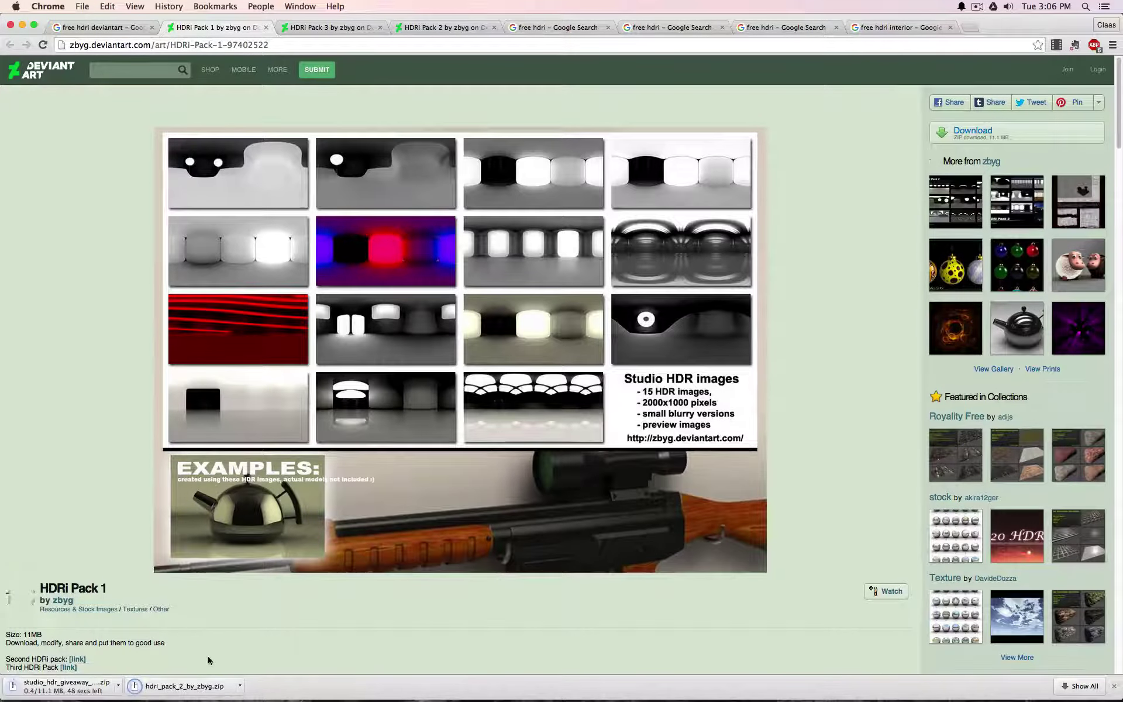
Step: Extract the downloaded hdri_pack_2_by_zbyg.zip, open its folder and show the files as icons in an enlarged window
{"action": "left_click", "coordinate": [211, 683]}
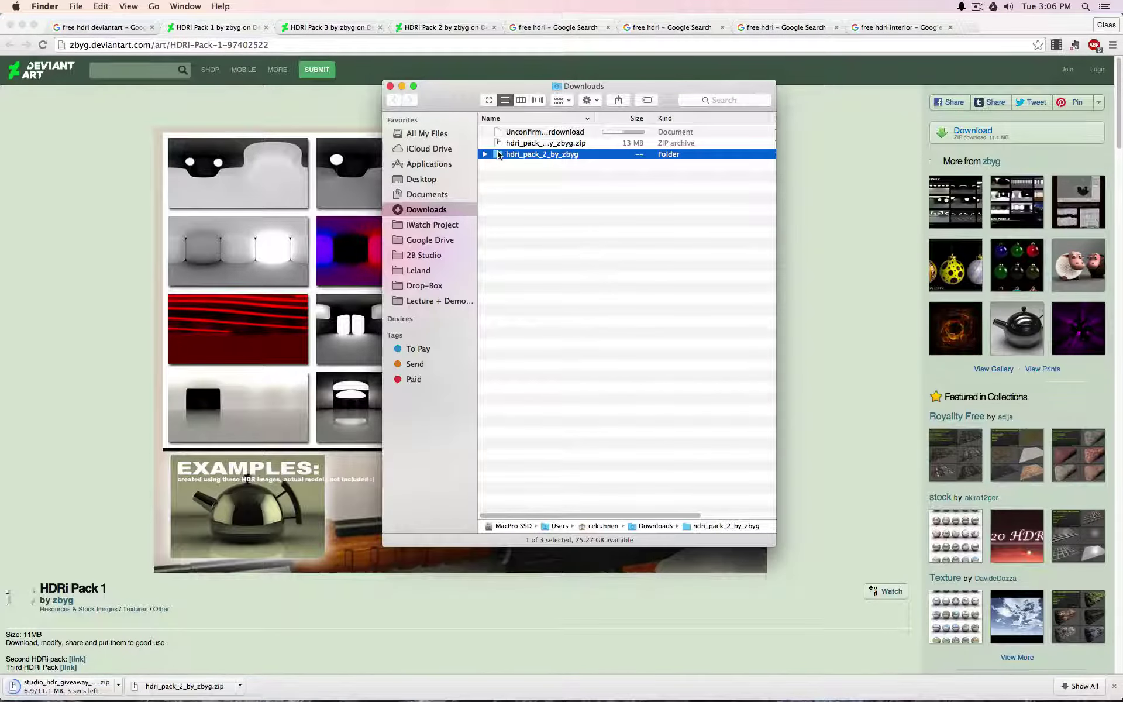
{"action": "double_click", "coordinate": [498, 155]}
{"action": "left_click_drag", "start_coordinate": [458, 99], "coordinate": [145, 67]}
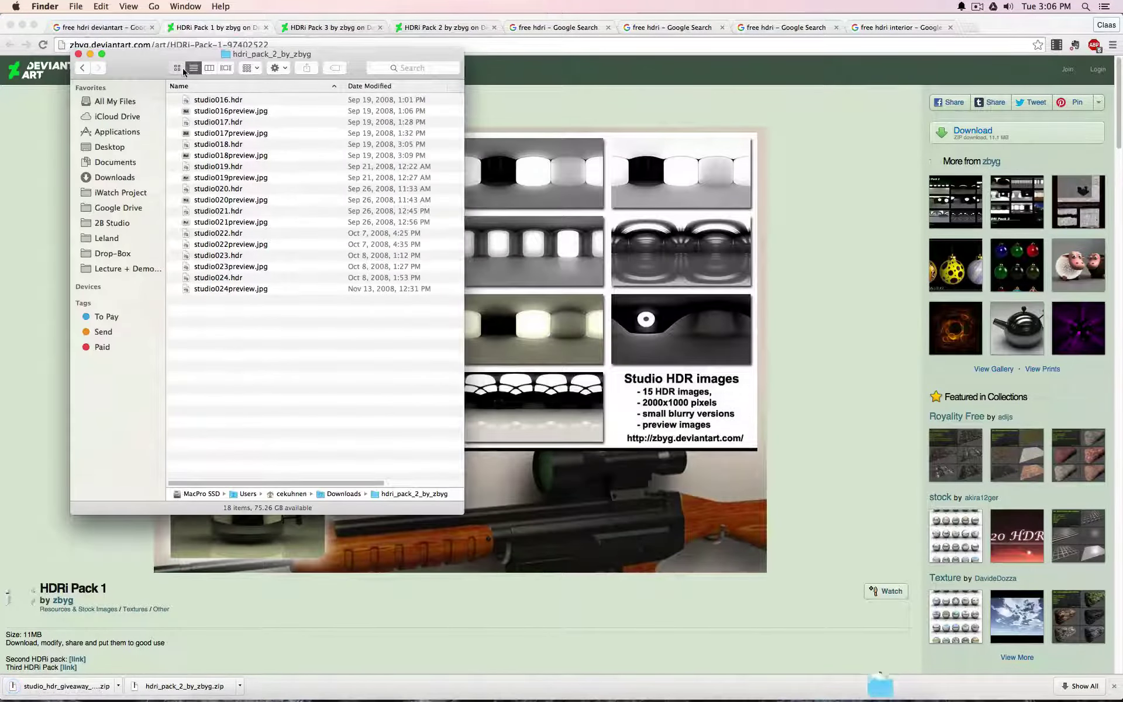
{"action": "left_click", "coordinate": [178, 68]}
{"action": "left_click_drag", "start_coordinate": [506, 530], "coordinate": [850, 642]}
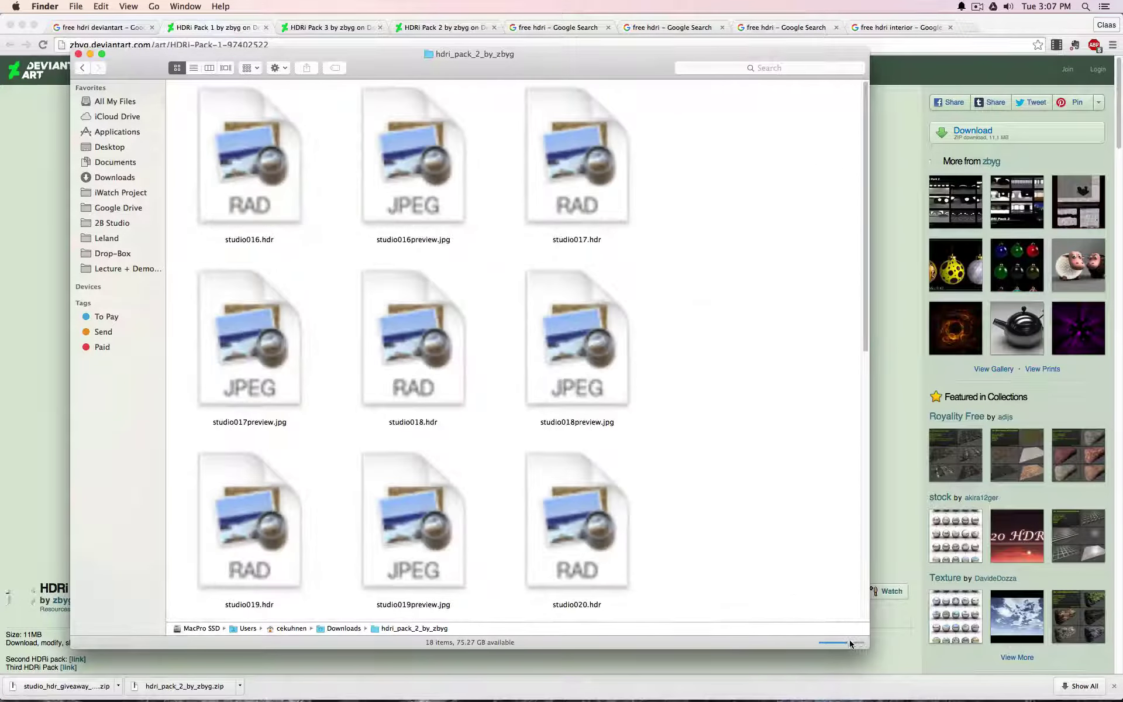
Step: Preview studio016preview.jpg and the matching studio016.hdr without opening them in an editor, closing each preview
{"action": "left_click", "coordinate": [393, 120]}
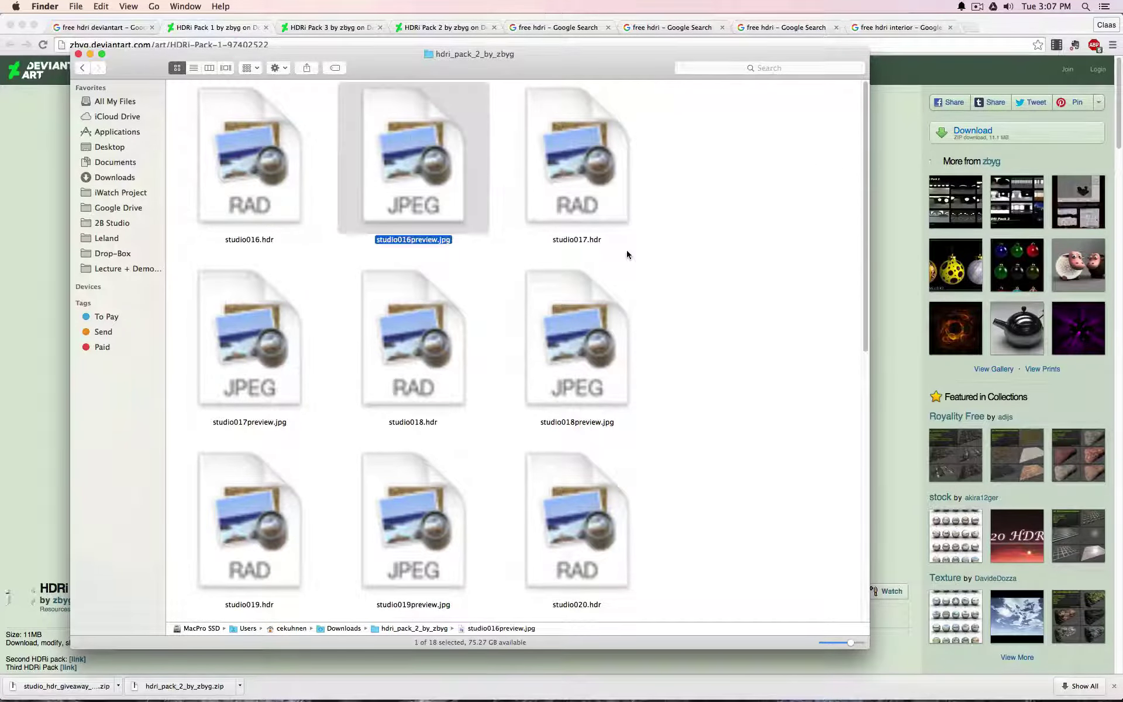
{"action": "key", "text": "space"}
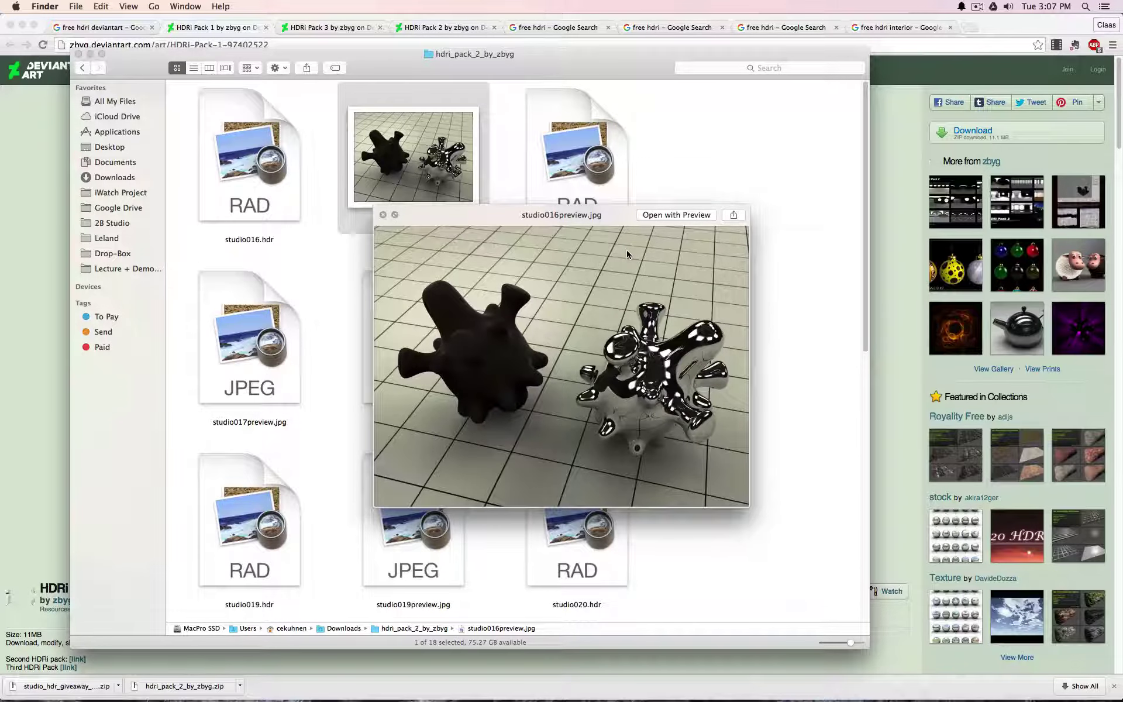
{"action": "key", "text": "space"}
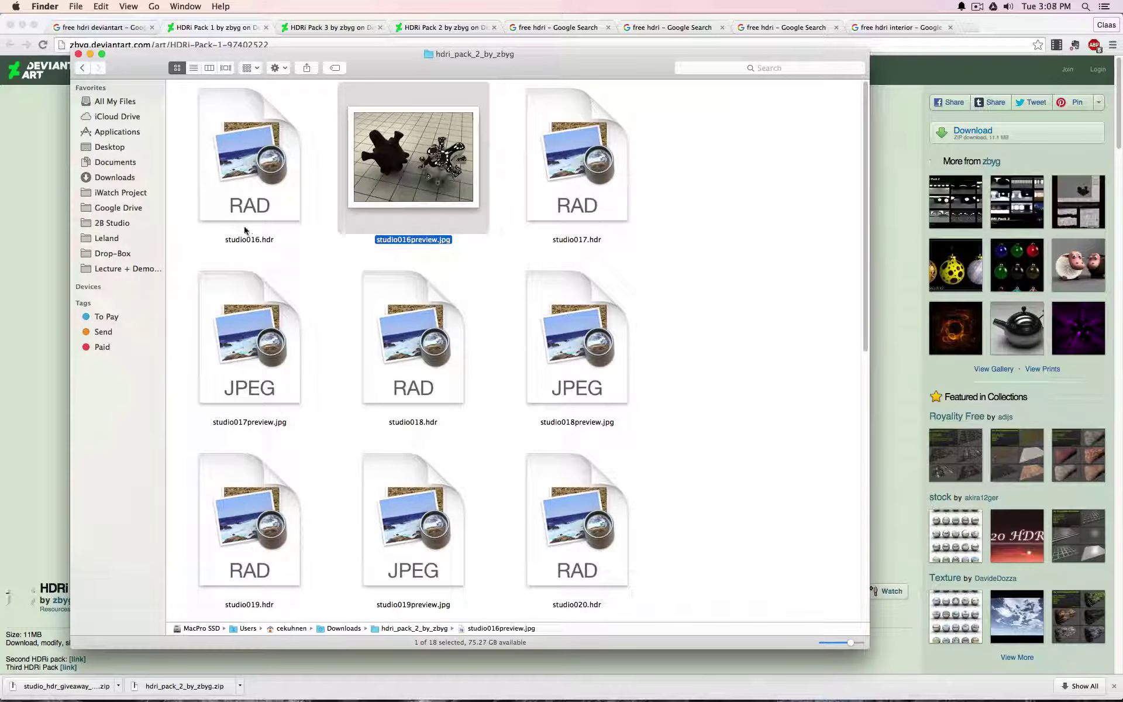
{"action": "left_click", "coordinate": [237, 169]}
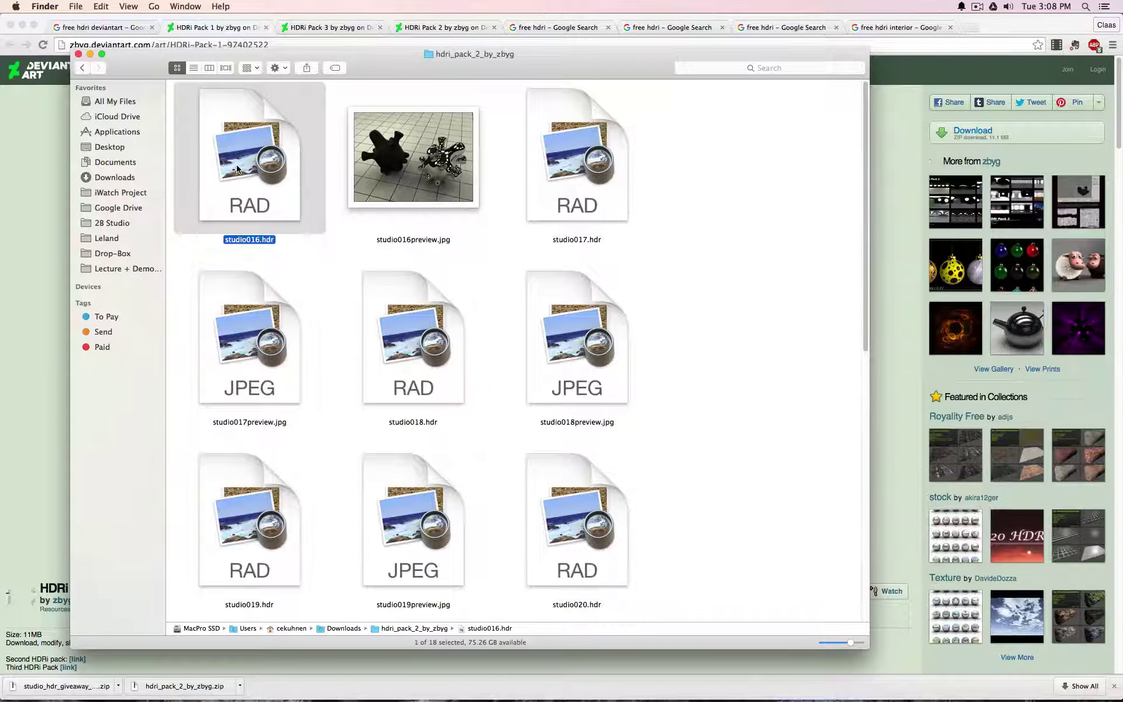
{"action": "key", "text": "space"}
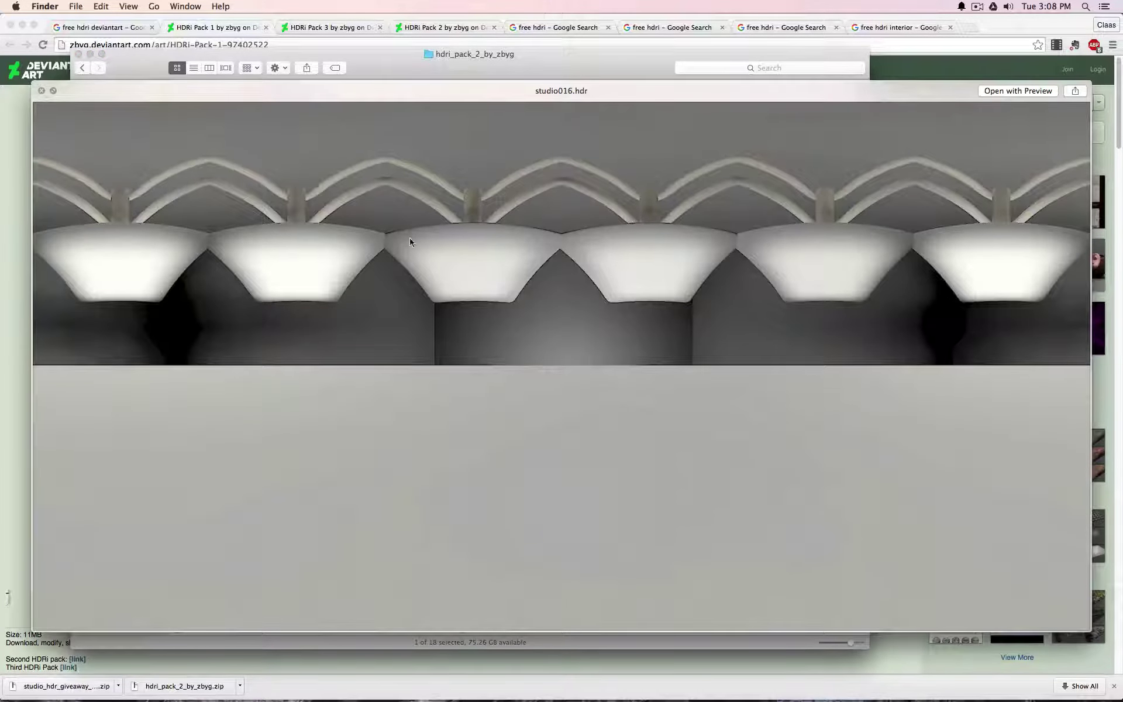
{"action": "key", "text": "space"}
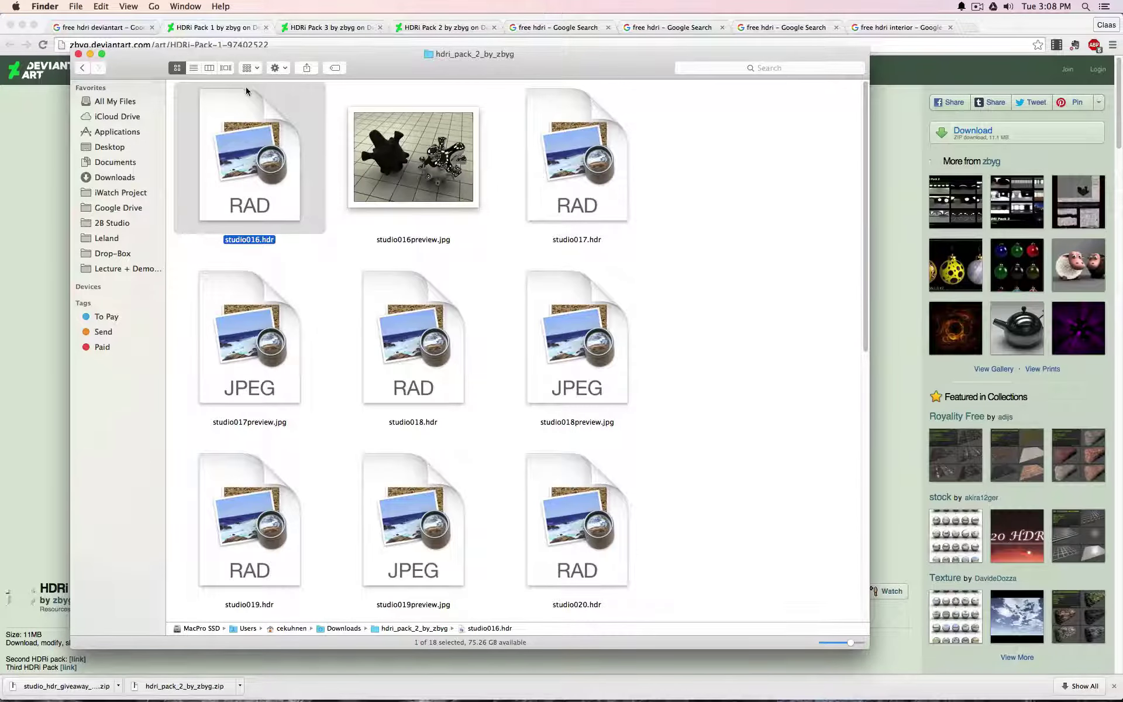
Step: Switch to Blender and load studio021.hdr from the hdri_pack_2_by_zbyg folder in Downloads as the world's environment texture
{"action": "key", "text": "super+Tab"}
{"action": "key", "text": "super+Tab"}
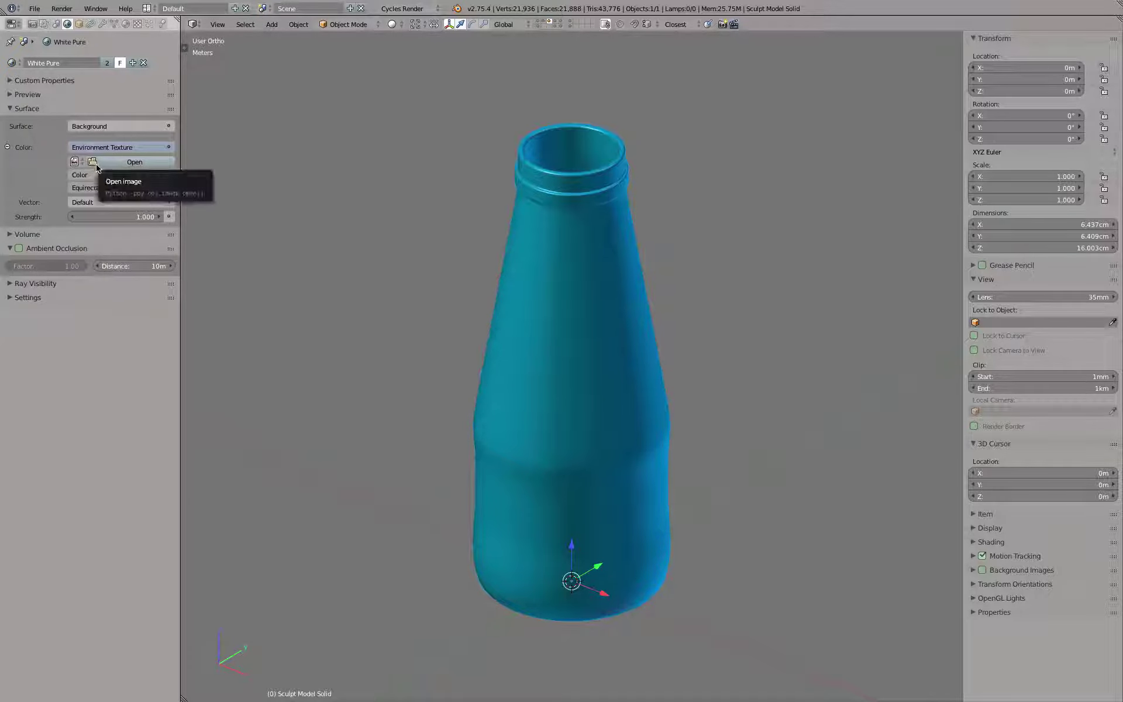
{"action": "left_click", "coordinate": [126, 163]}
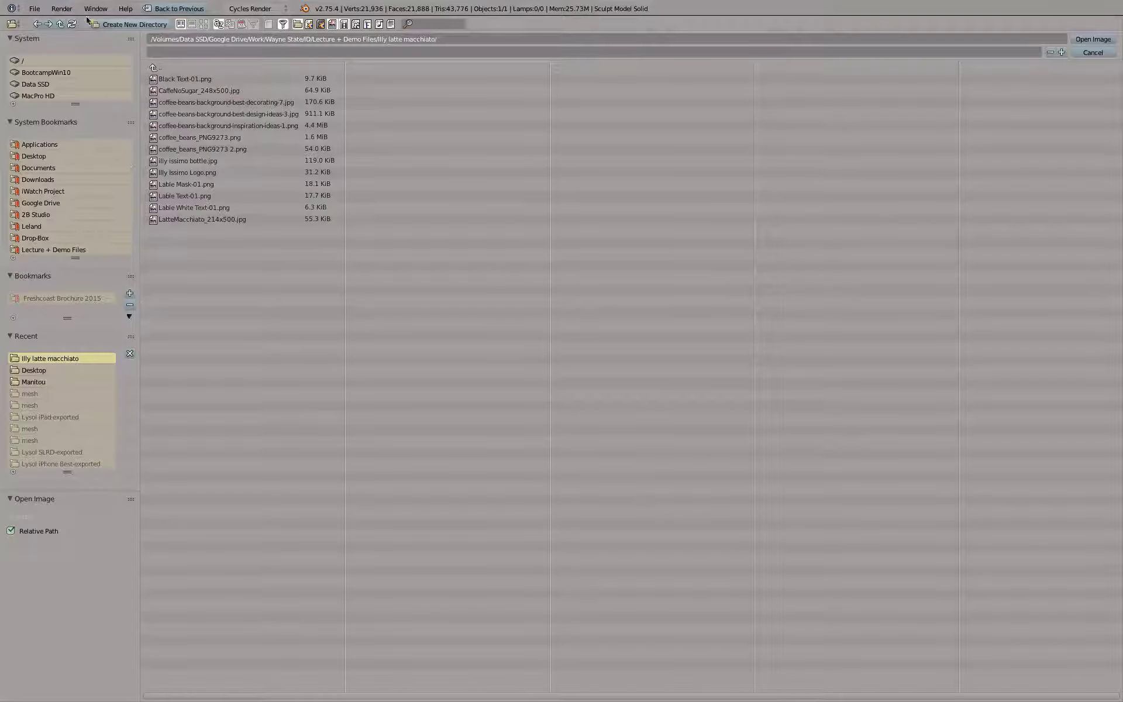
{"action": "left_click", "coordinate": [39, 181]}
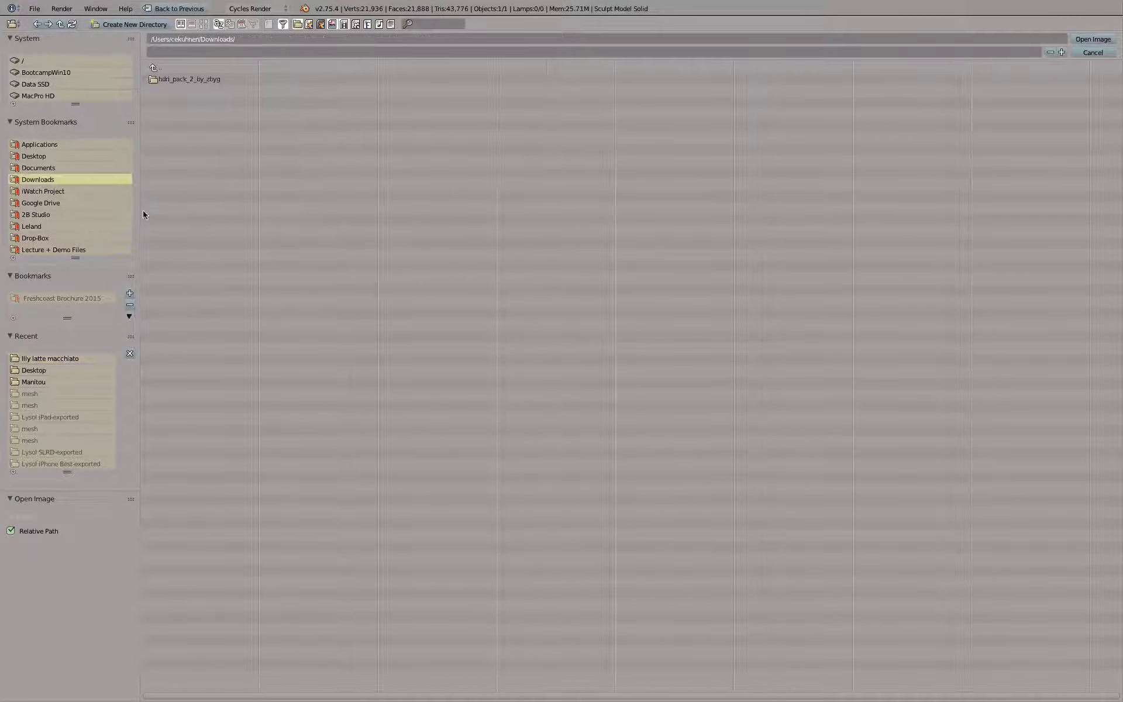
{"action": "left_click", "coordinate": [178, 79]}
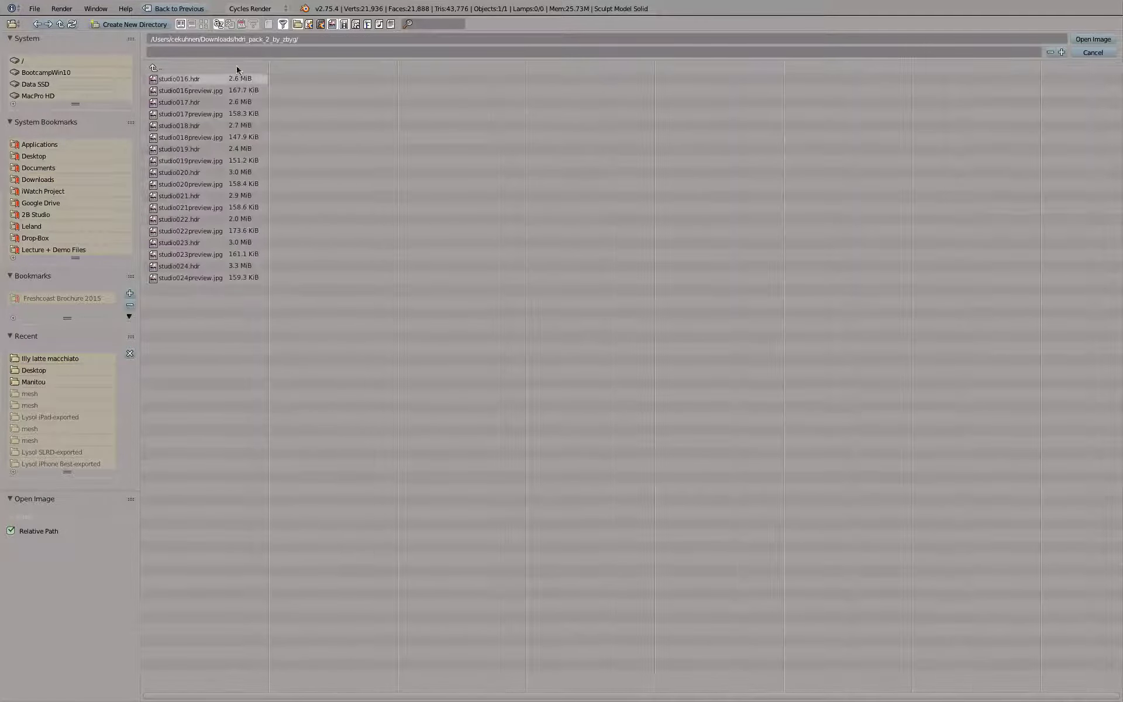
{"action": "left_click", "coordinate": [204, 25]}
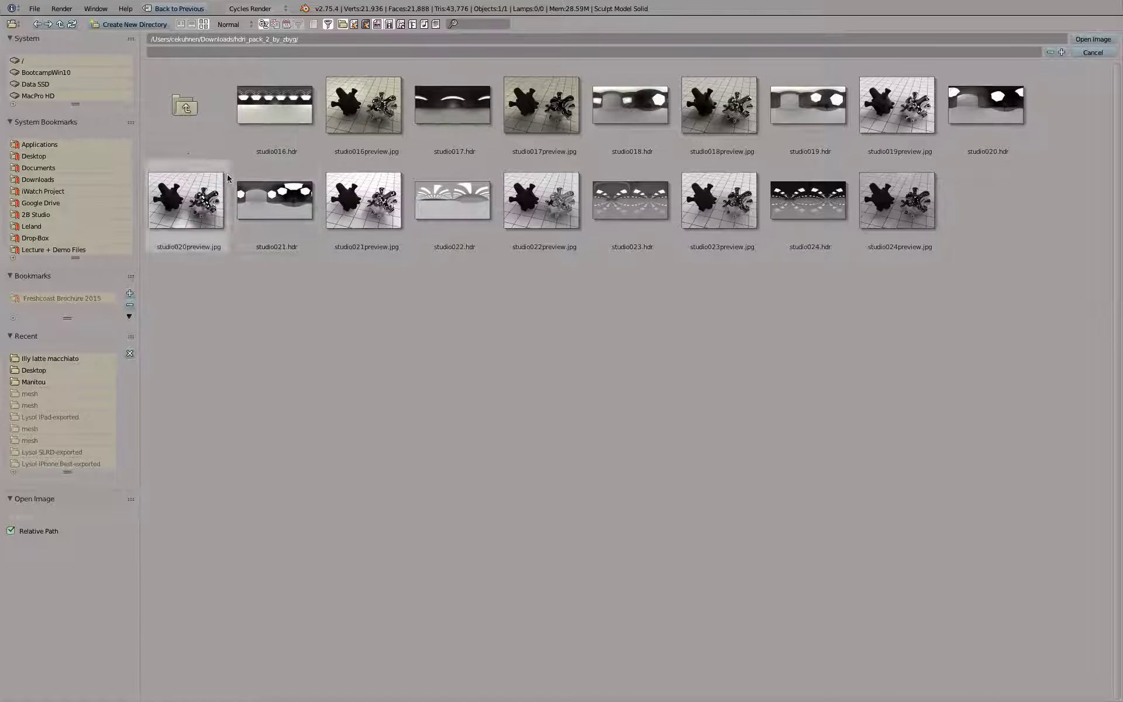
{"action": "left_click", "coordinate": [275, 200]}
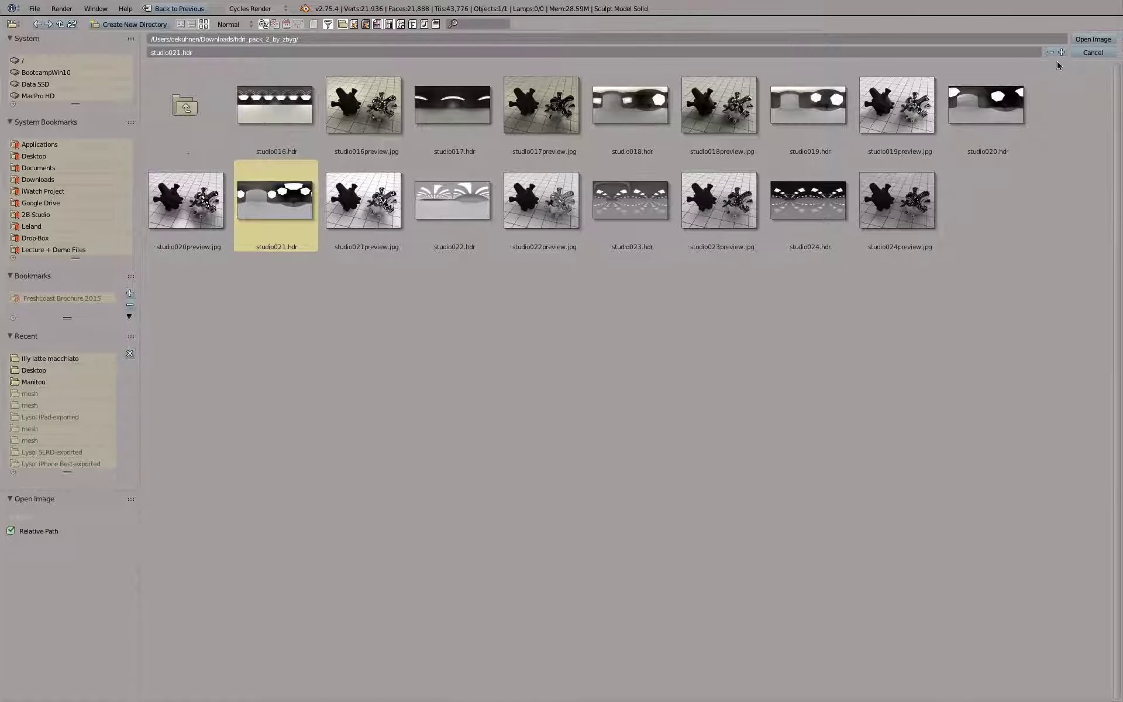
{"action": "left_click", "coordinate": [1085, 41]}
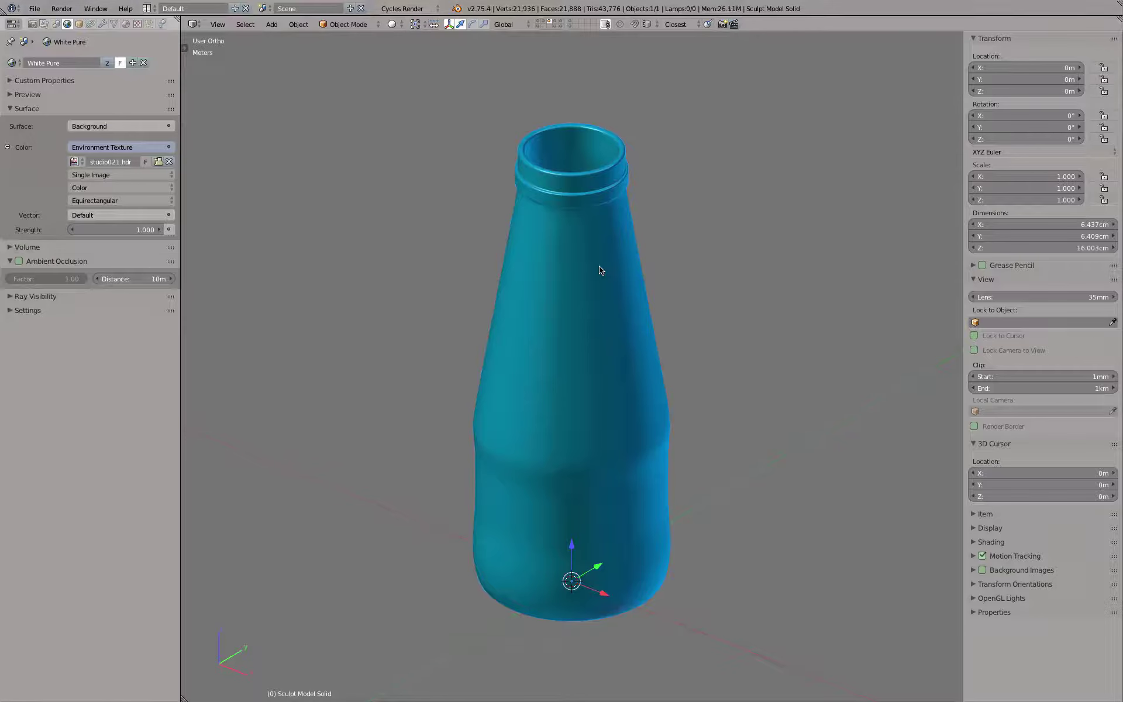
Step: Collapse the viewport's Transform, View and 3D Cursor settings and expand its Display settings
{"action": "scroll", "coordinate": [608, 268], "scroll_direction": "down", "scroll_amount": 8}
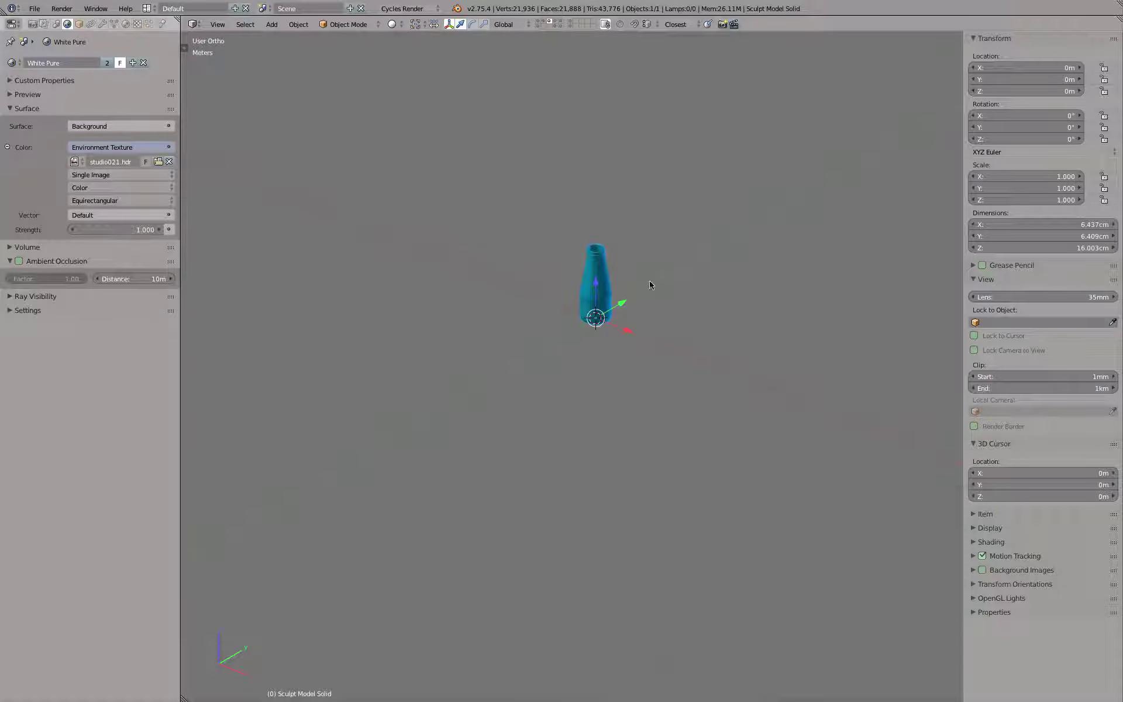
{"action": "left_click", "coordinate": [972, 39]}
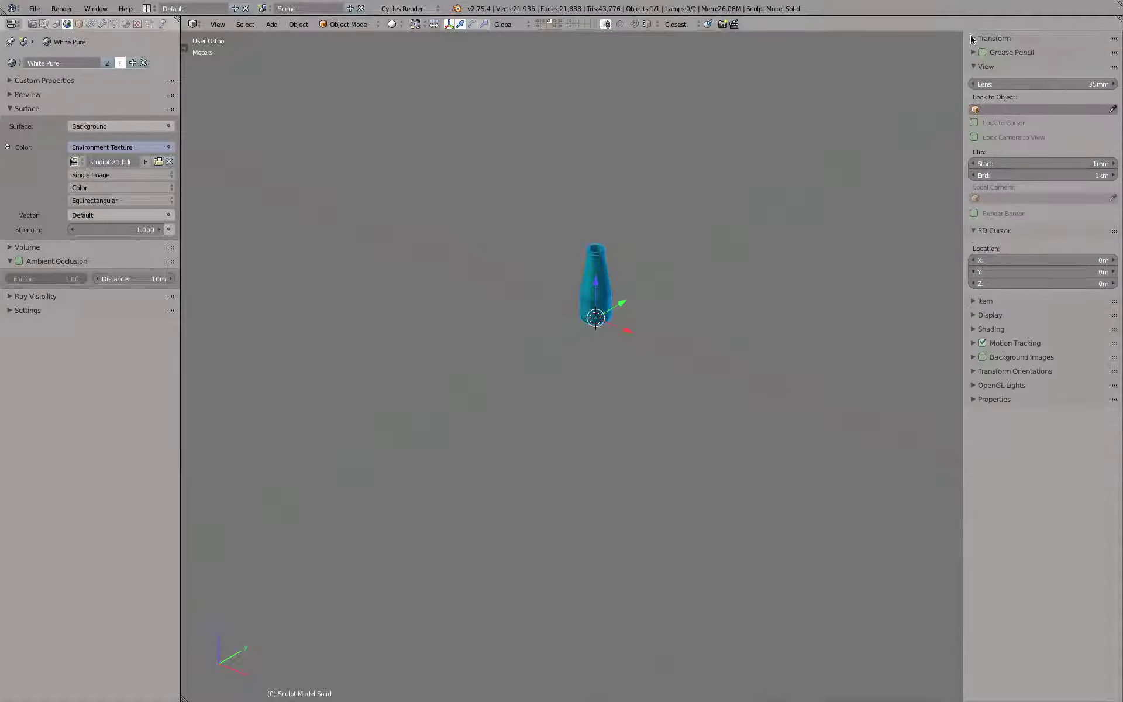
{"action": "left_click", "coordinate": [974, 68]}
{"action": "left_click", "coordinate": [972, 82]}
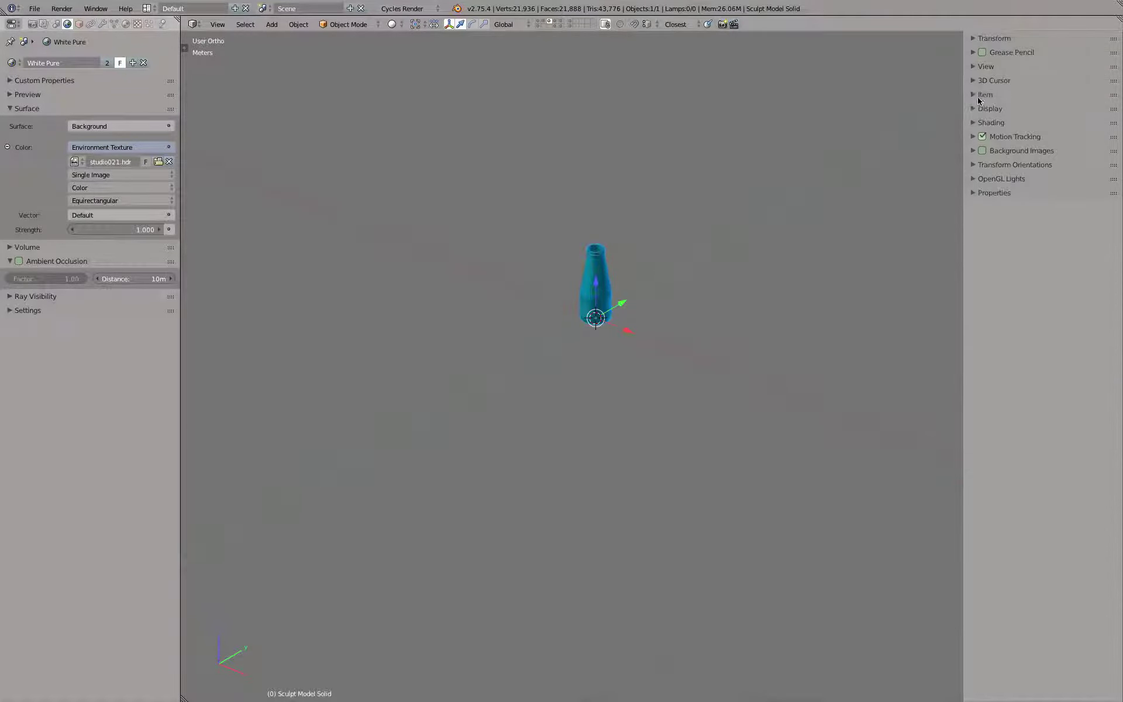
{"action": "left_click", "coordinate": [973, 109]}
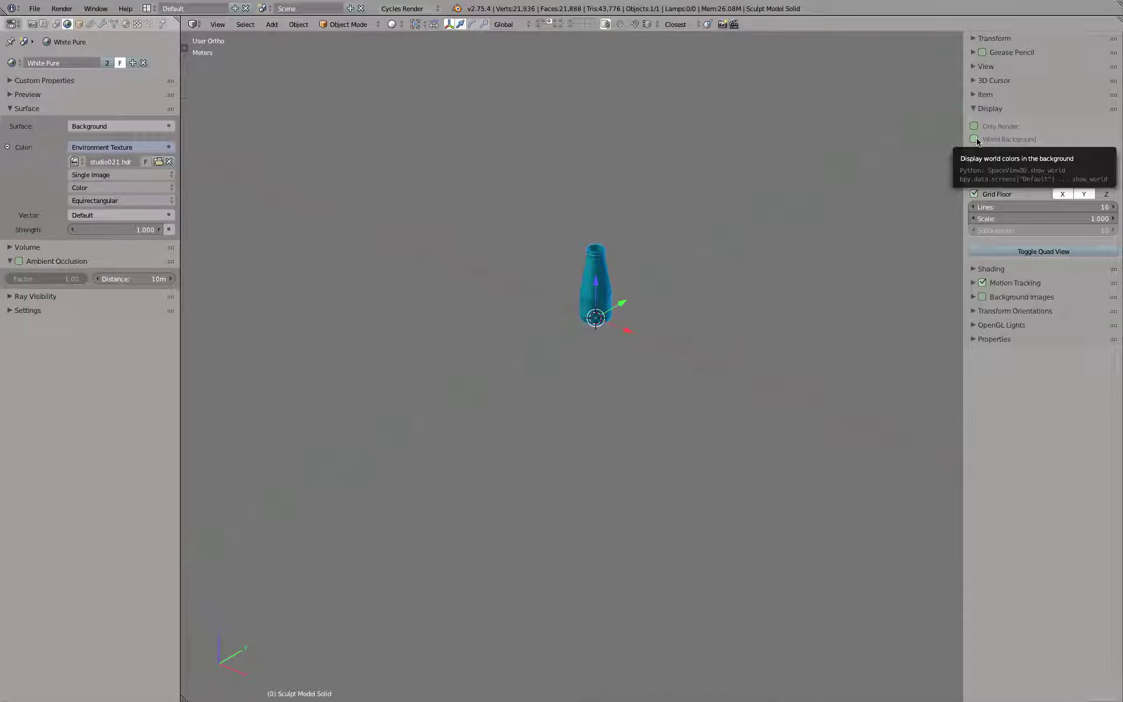
Step: Enable the world background display and switch the viewport to perspective to look around the studio environment
{"action": "left_click", "coordinate": [974, 140]}
{"action": "scroll", "coordinate": [694, 197], "scroll_direction": "down", "scroll_amount": 6}
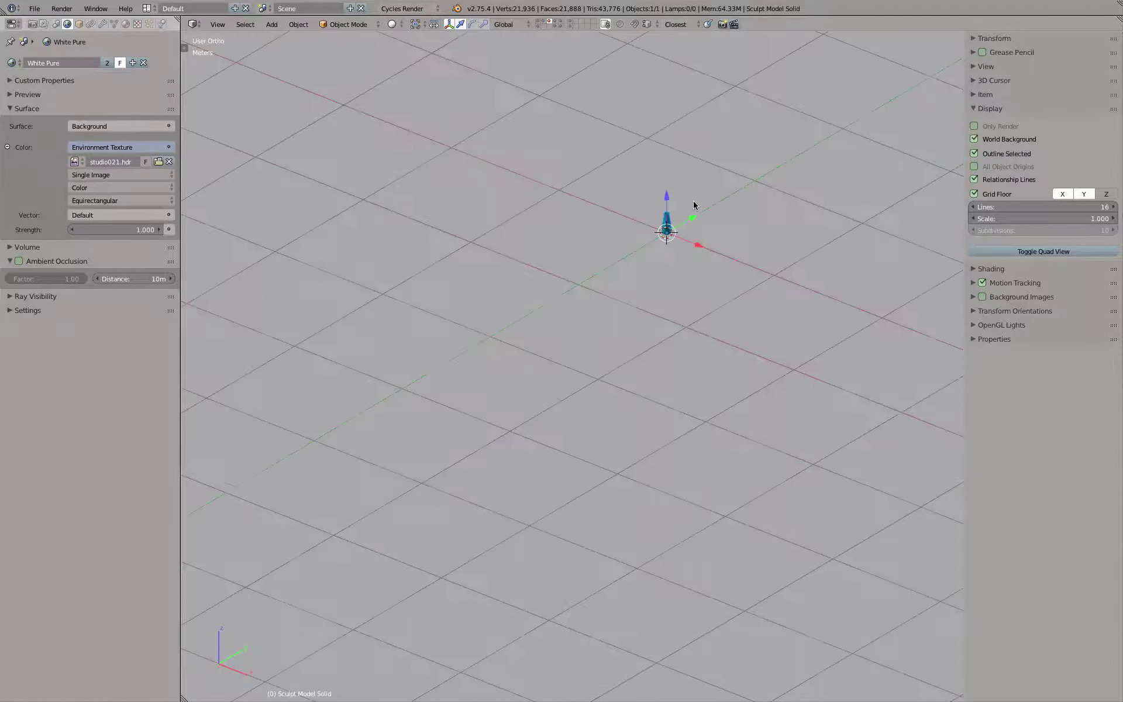
{"action": "scroll", "coordinate": [614, 303], "scroll_direction": "down", "scroll_amount": 5}
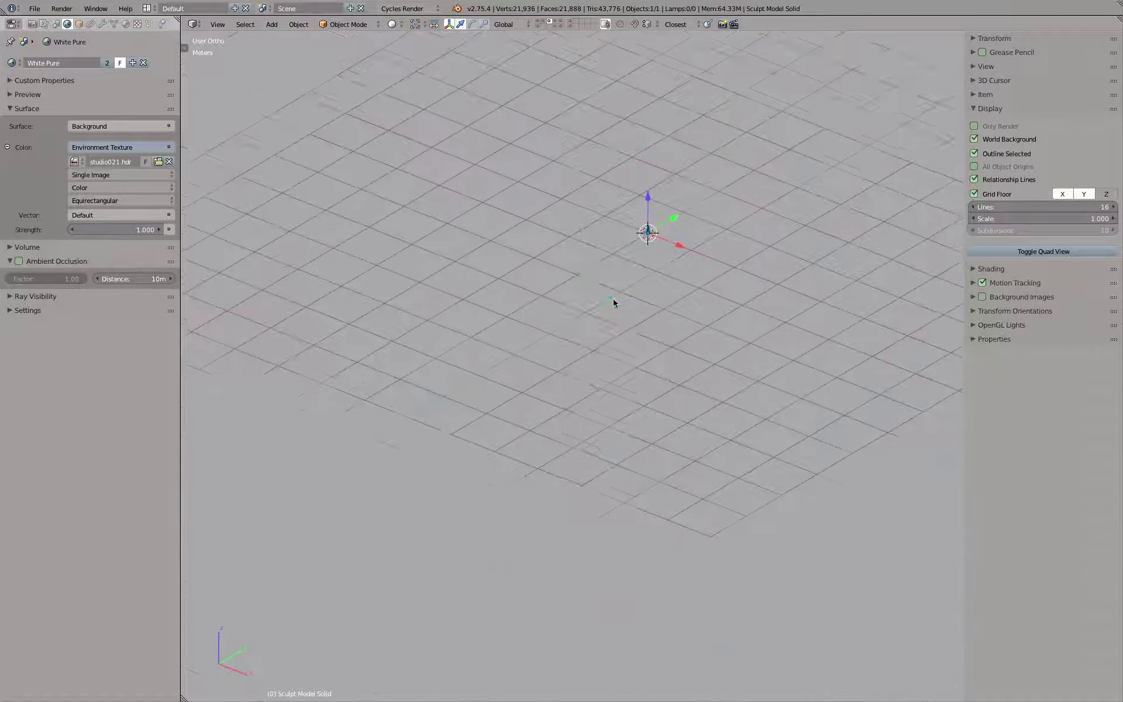
{"action": "middle_click_drag", "start_coordinate": [613, 370], "coordinate": [476, 343]}
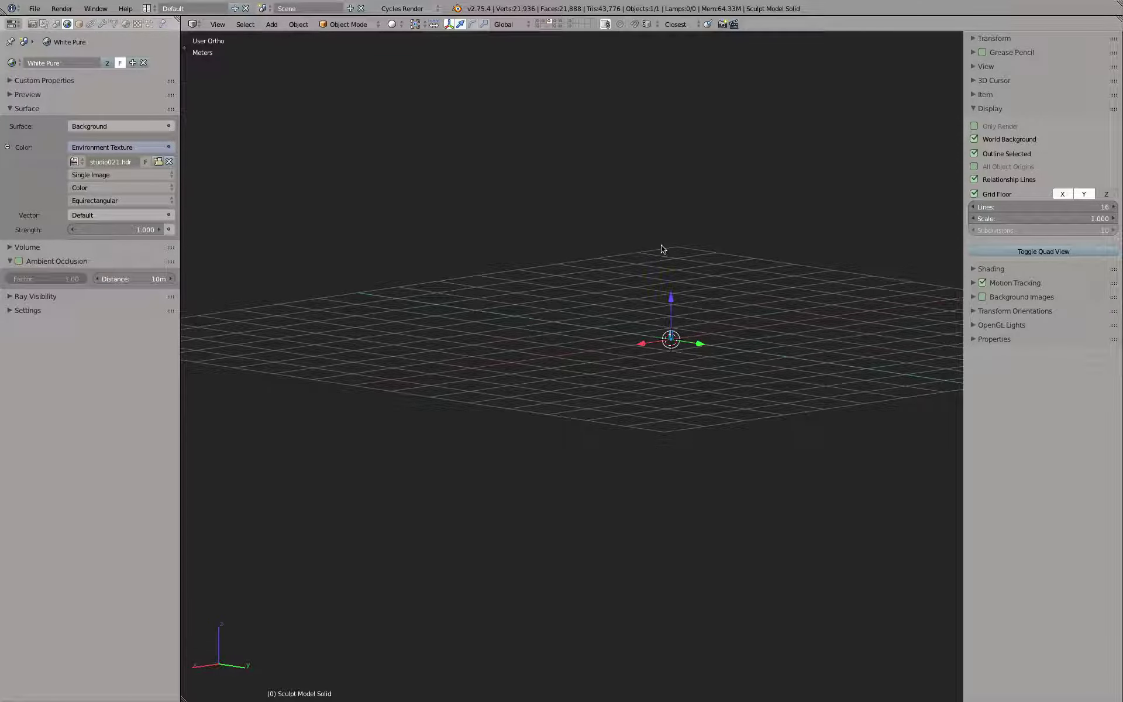
{"action": "key", "text": "KP_5"}
{"action": "scroll", "coordinate": [661, 247], "scroll_direction": "down", "scroll_amount": 5}
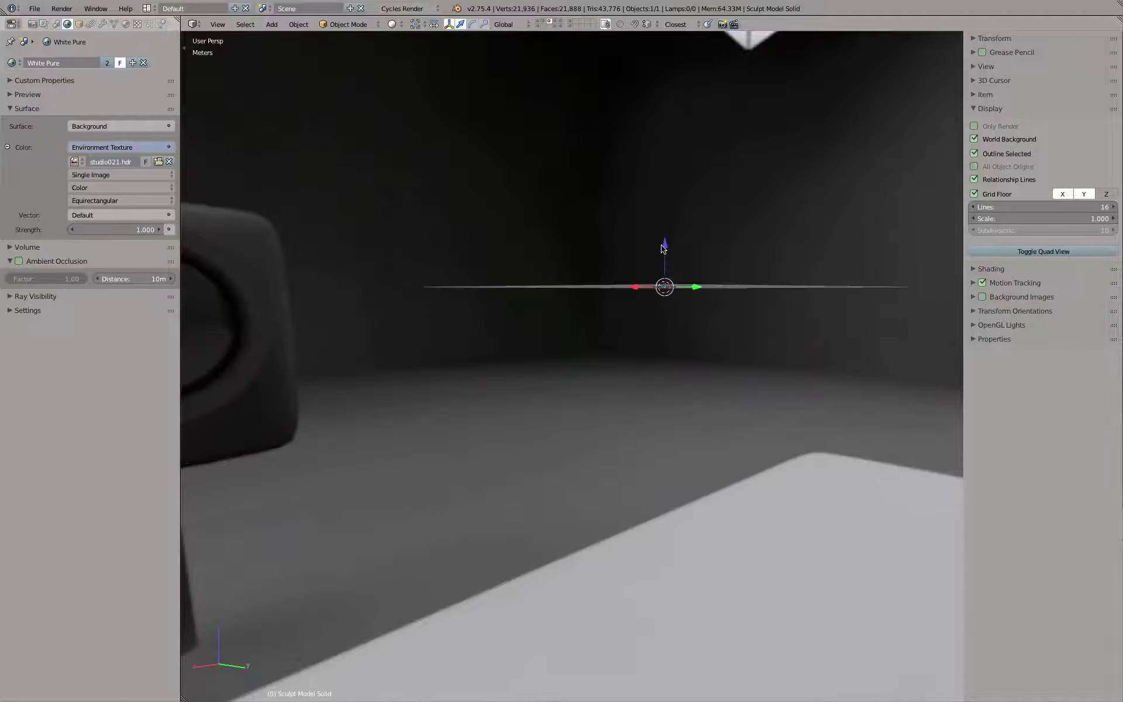
{"action": "middle_click_drag", "start_coordinate": [711, 250], "coordinate": [589, 263]}
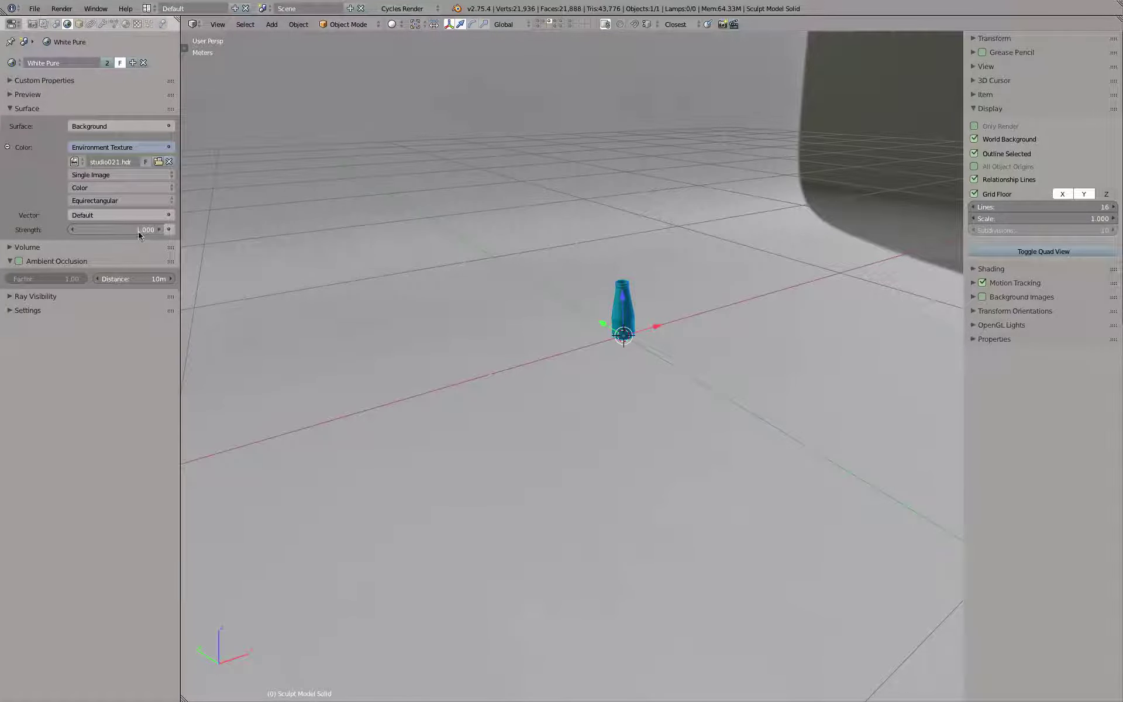
Step: Expand the viewport's View settings and set the lens to 10 mm
{"action": "scroll", "coordinate": [619, 241], "scroll_direction": "up", "scroll_amount": 7}
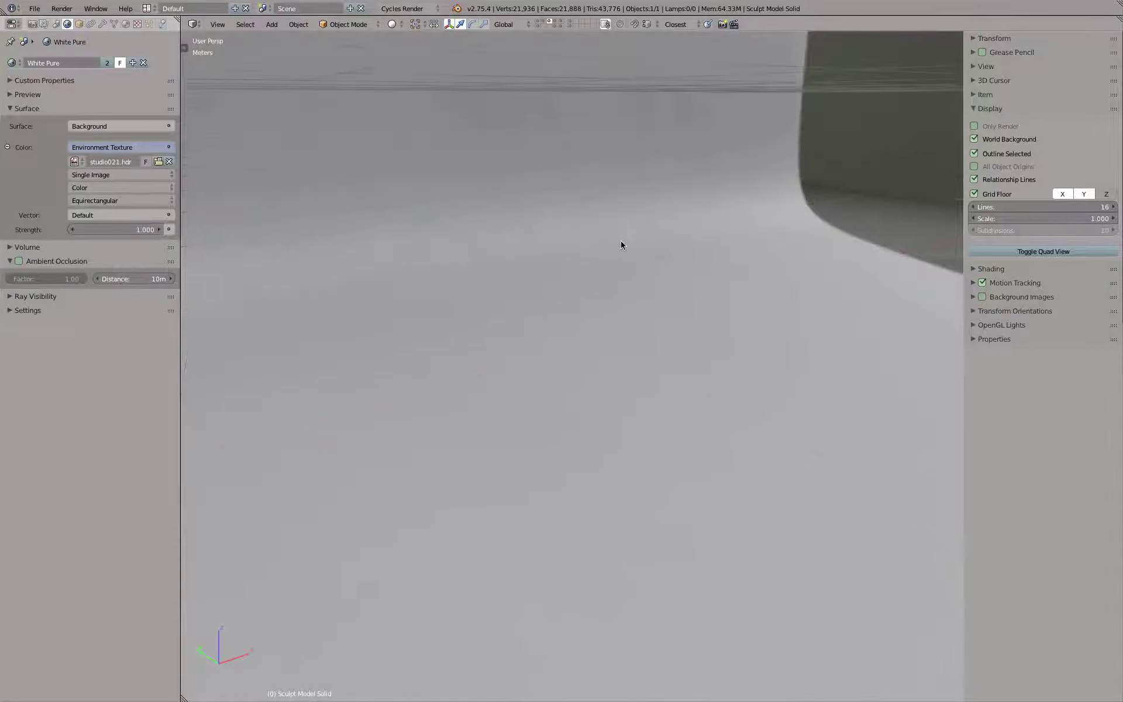
{"action": "scroll", "coordinate": [620, 241], "scroll_direction": "down", "scroll_amount": 8}
{"action": "middle_click_drag", "start_coordinate": [622, 243], "coordinate": [583, 237]}
{"action": "scroll", "coordinate": [582, 237], "scroll_direction": "up", "scroll_amount": 8}
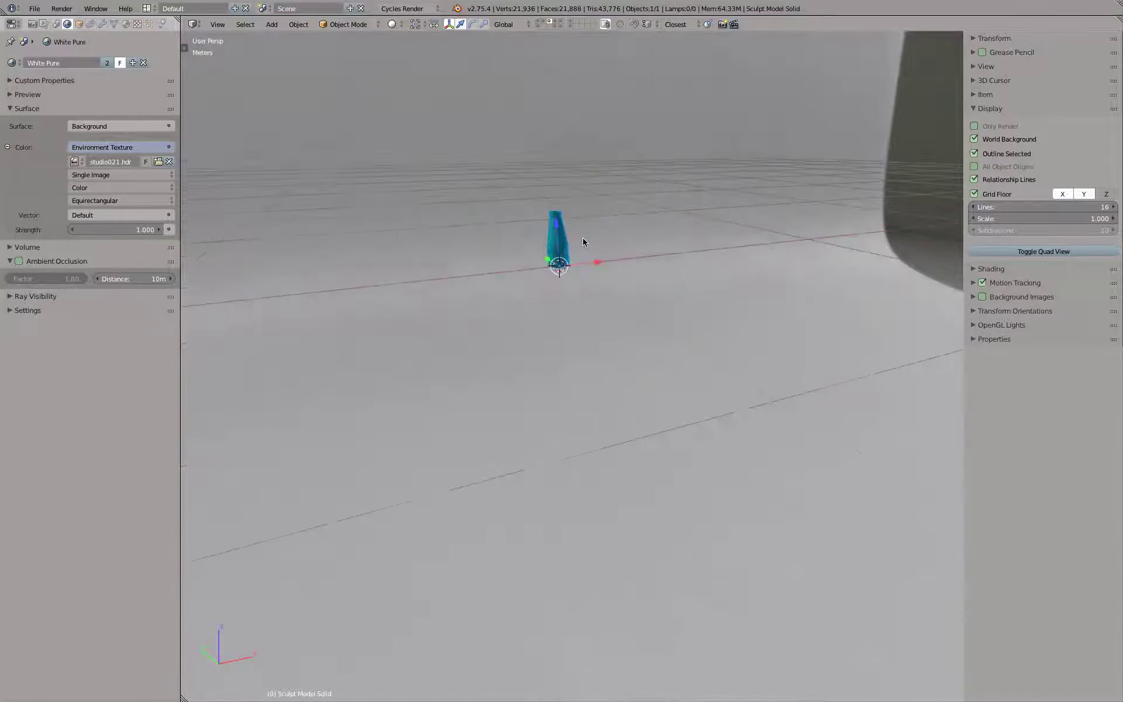
{"action": "scroll", "coordinate": [571, 237], "scroll_direction": "down", "scroll_amount": 10}
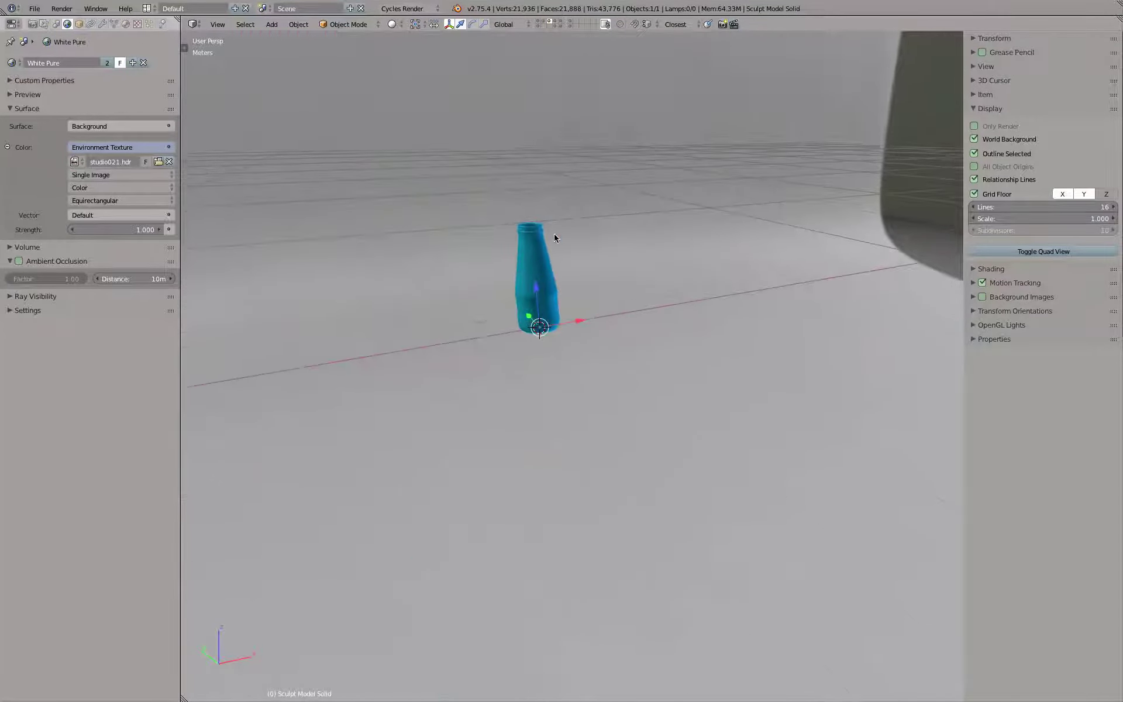
{"action": "left_click", "coordinate": [977, 67]}
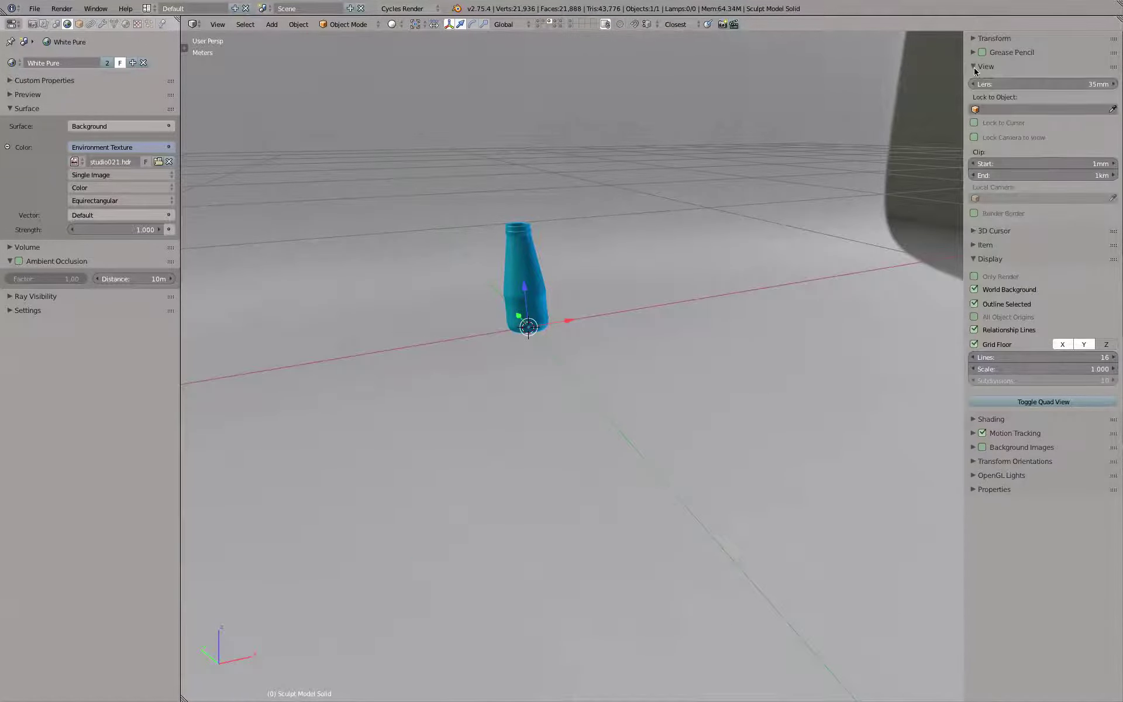
{"action": "left_click", "coordinate": [1033, 84]}
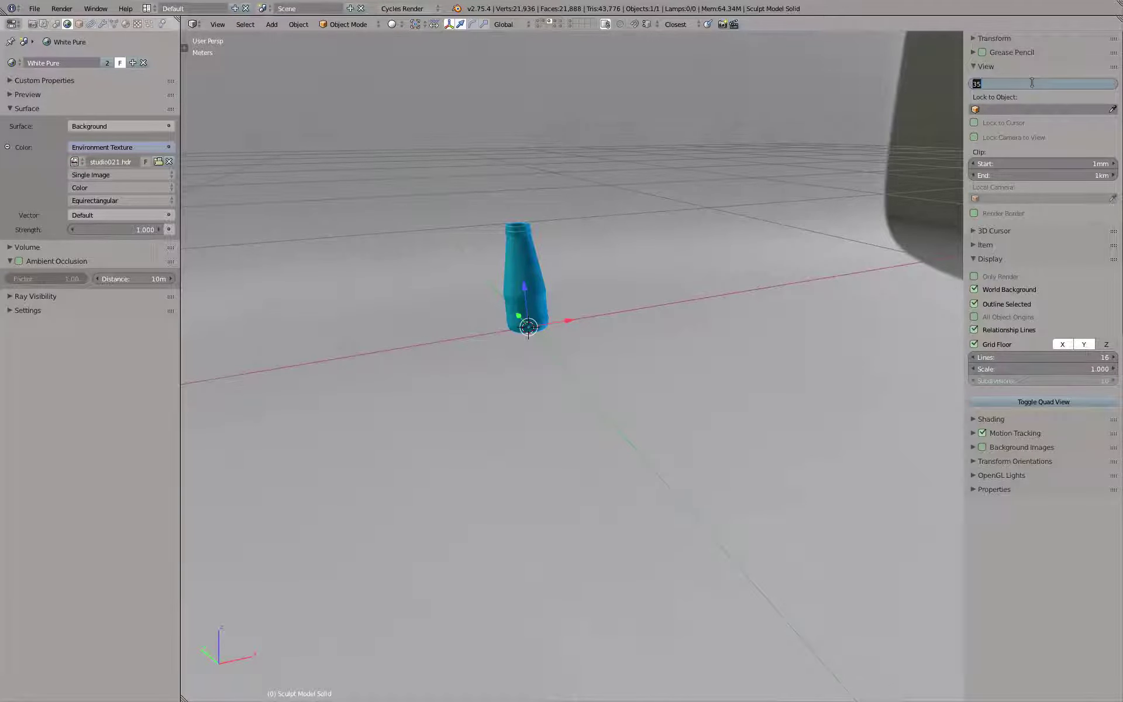
{"action": "key", "text": "Return"}
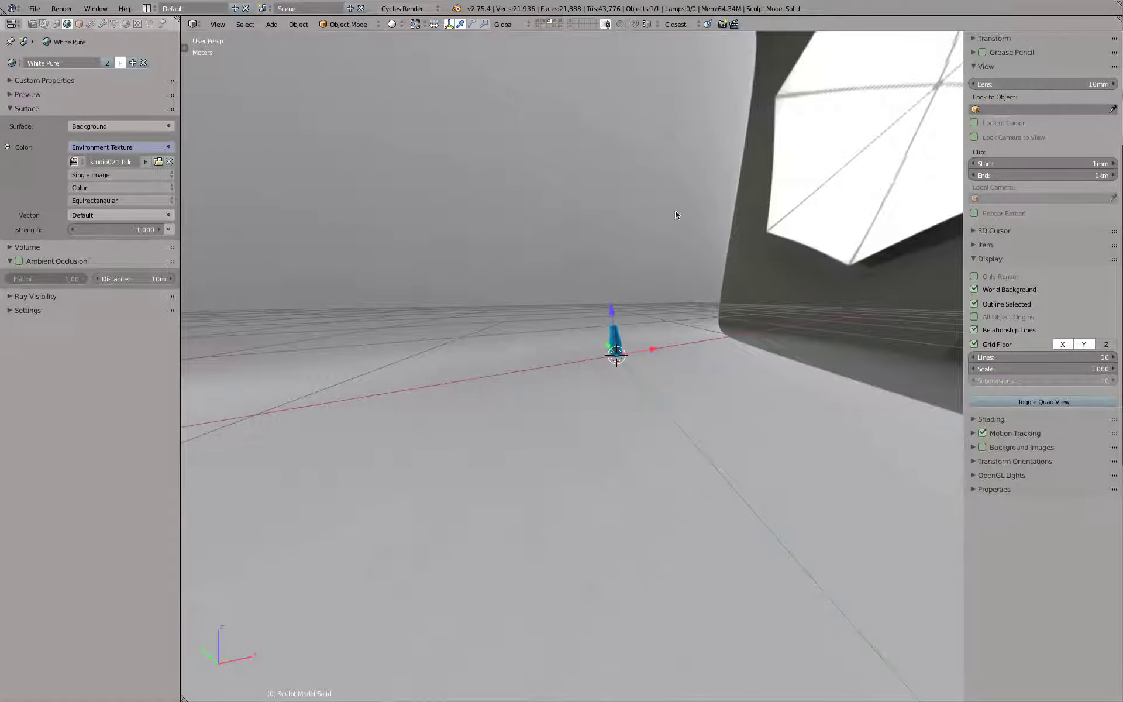
Step: Examine the bottle up close against the studio background through the wide-angle viewport lens
{"action": "scroll", "coordinate": [623, 325], "scroll_direction": "up", "scroll_amount": 5}
{"action": "scroll", "coordinate": [609, 350], "scroll_direction": "down", "scroll_amount": 3}
{"action": "scroll", "coordinate": [592, 373], "scroll_direction": "up", "scroll_amount": 3}
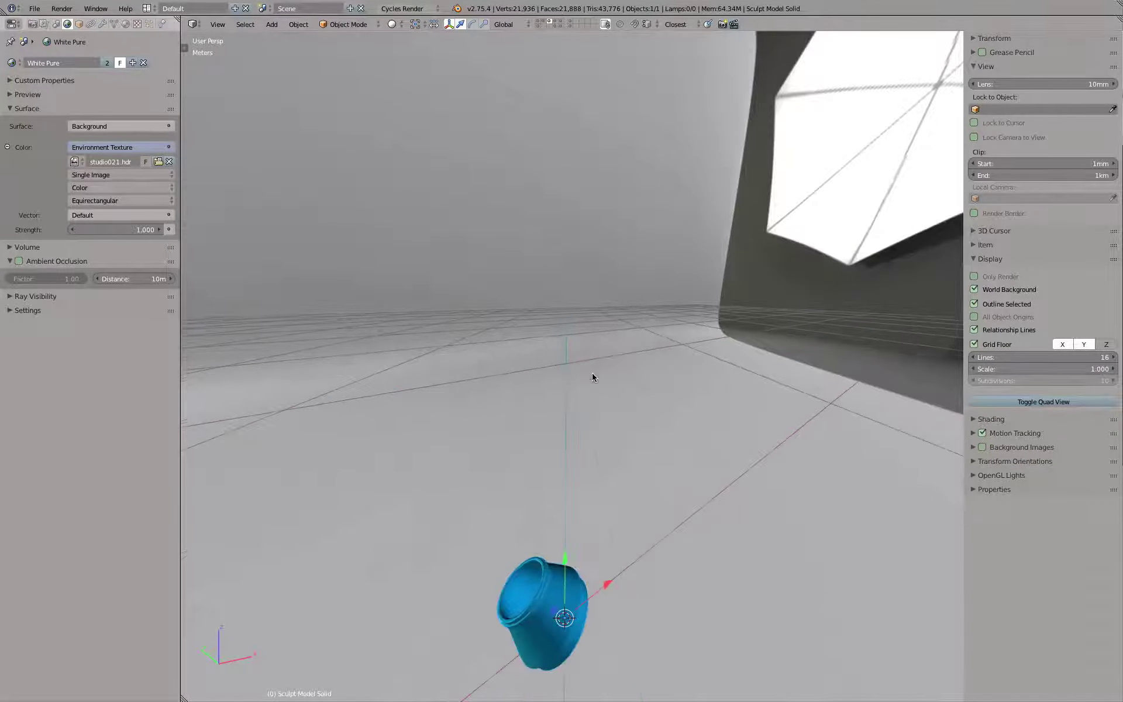
{"action": "scroll", "coordinate": [593, 374], "scroll_direction": "up", "scroll_amount": 4}
{"action": "middle_click_drag", "start_coordinate": [594, 373], "coordinate": [555, 334], "text": "shift"}
{"action": "scroll", "coordinate": [569, 344], "scroll_direction": "down", "scroll_amount": 1}
{"action": "scroll", "coordinate": [567, 339], "scroll_direction": "down", "scroll_amount": 2}
{"action": "scroll", "coordinate": [552, 288], "scroll_direction": "down", "scroll_amount": 1}
{"action": "middle_click_drag", "start_coordinate": [550, 272], "coordinate": [597, 331], "text": "shift"}
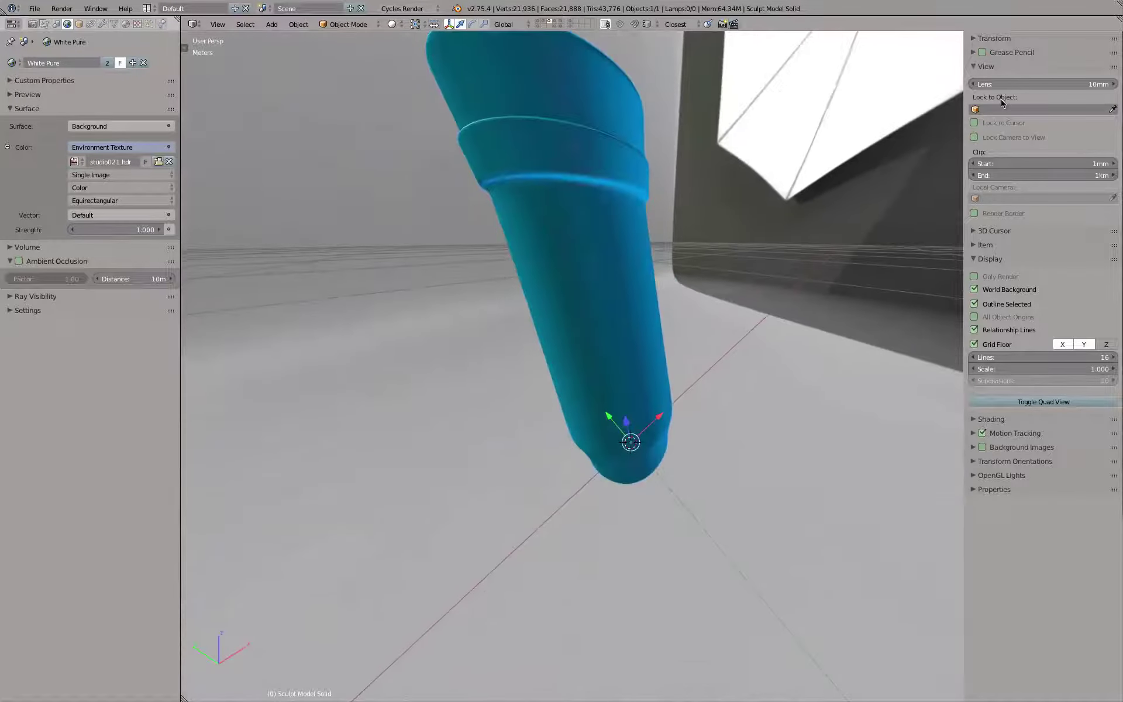
Step: Set the viewport lens to 100 mm and view the bottle from the front
{"action": "left_click", "coordinate": [1042, 84]}
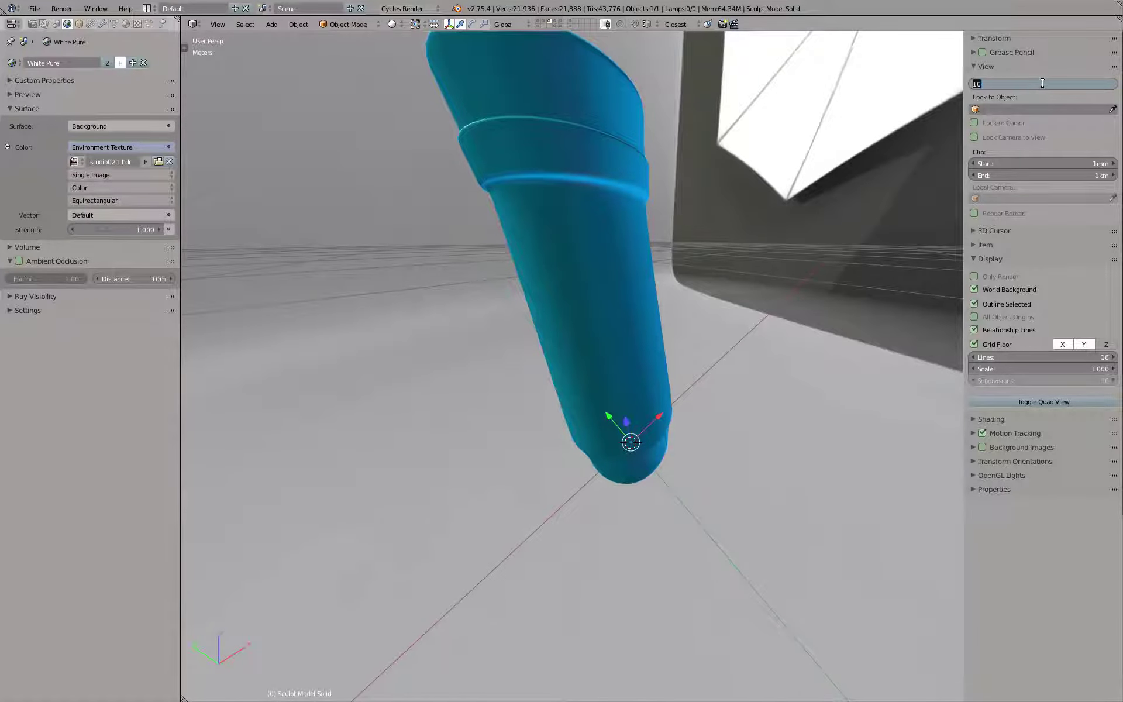
{"action": "type", "text": "100"}
{"action": "key", "text": "Return"}
{"action": "scroll", "coordinate": [666, 222], "scroll_direction": "down", "scroll_amount": 8}
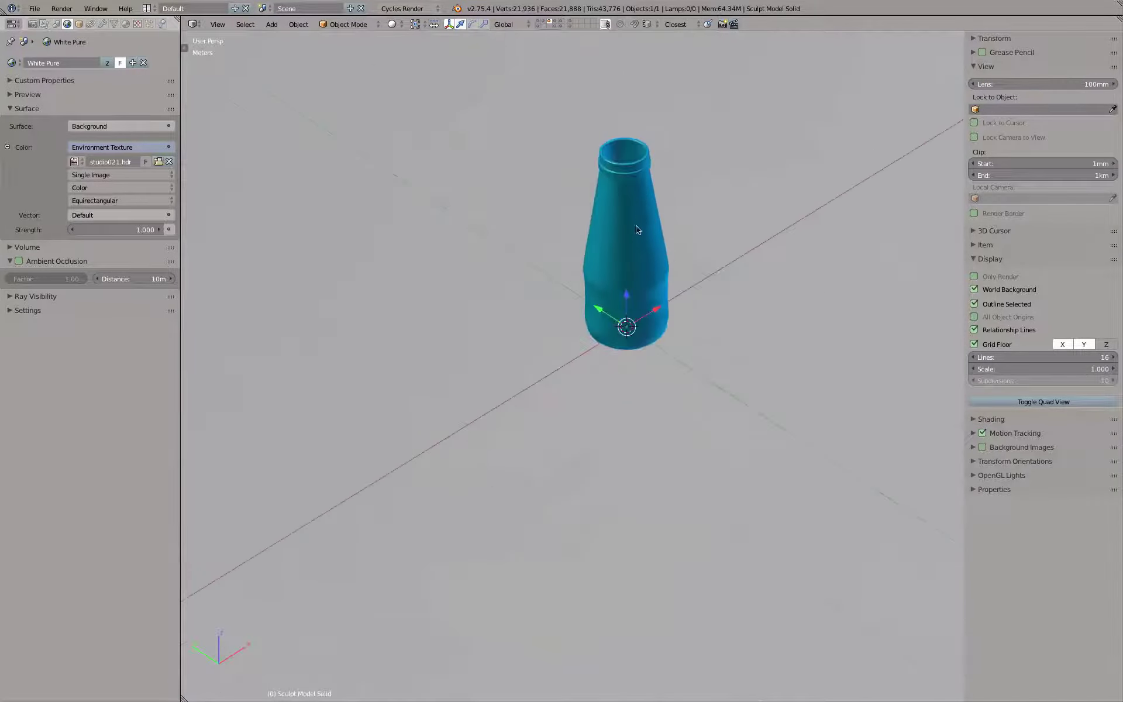
{"action": "scroll", "coordinate": [636, 229], "scroll_direction": "up", "scroll_amount": 2}
{"action": "middle_click_drag", "start_coordinate": [646, 253], "coordinate": [586, 225]}
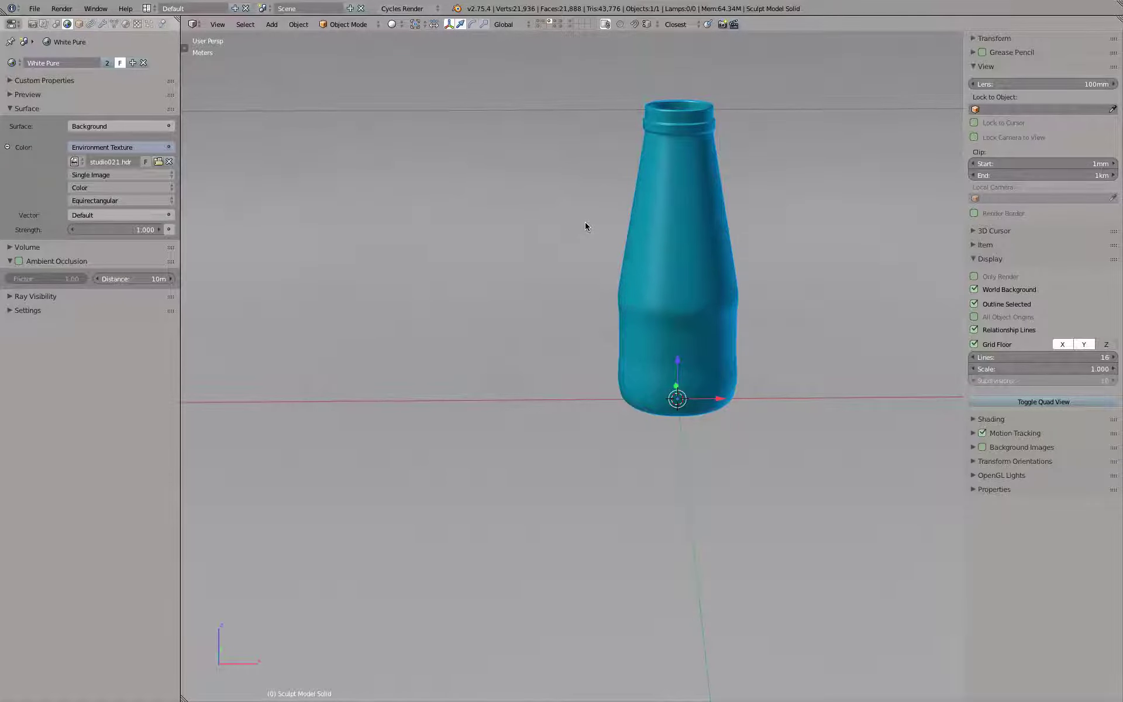
Step: Set the viewport lens to 55 mm and frame the bottle slightly from above
{"action": "left_click", "coordinate": [1039, 84]}
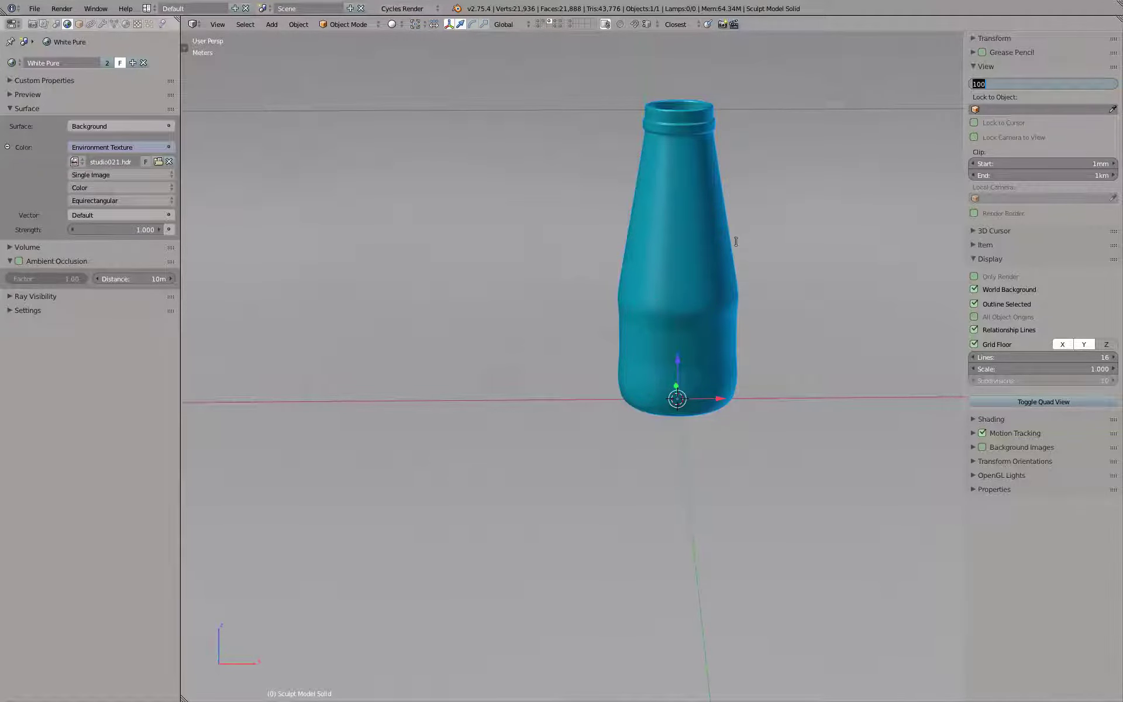
{"action": "type", "text": "55"}
{"action": "key", "text": "Return"}
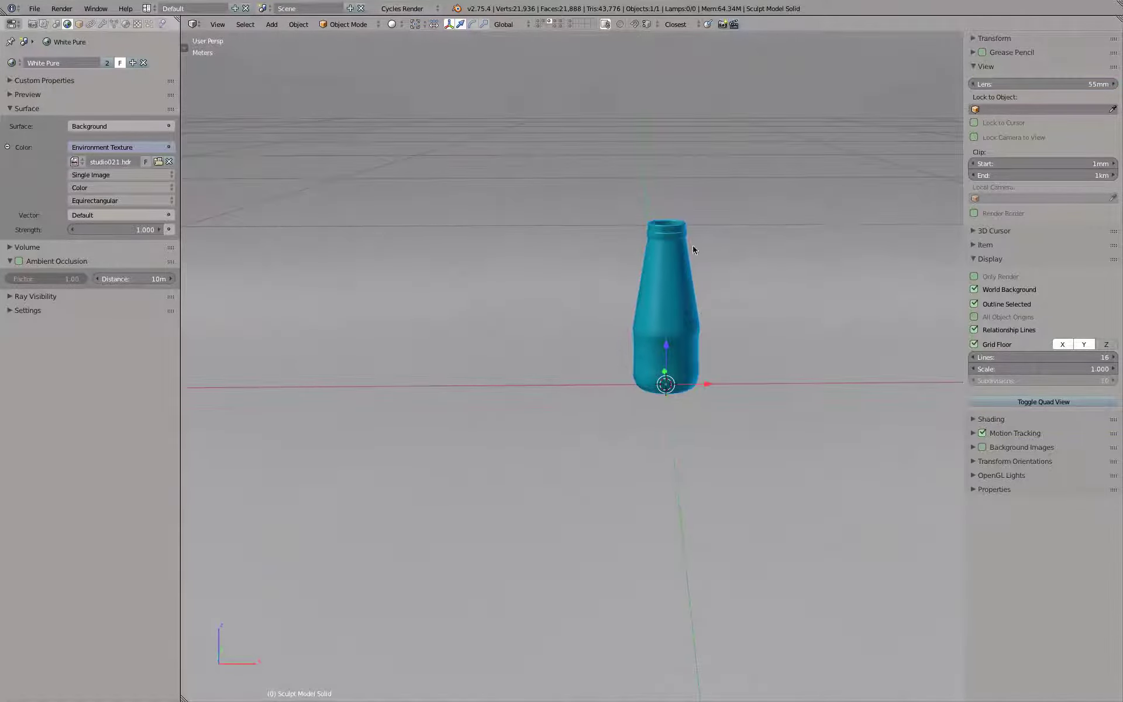
{"action": "scroll", "coordinate": [692, 245], "scroll_direction": "up", "scroll_amount": 2}
{"action": "scroll", "coordinate": [689, 247], "scroll_direction": "up", "scroll_amount": 1}
{"action": "scroll", "coordinate": [689, 247], "scroll_direction": "down", "scroll_amount": 1}
{"action": "middle_click_drag", "start_coordinate": [690, 246], "coordinate": [654, 258]}
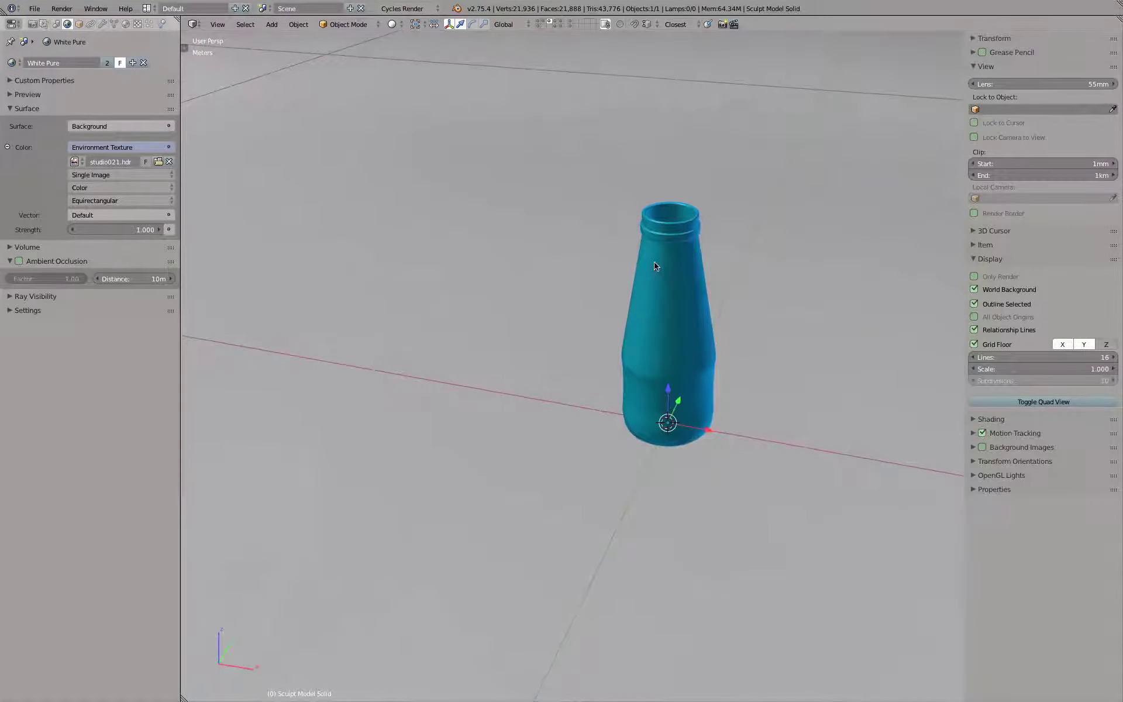
Step: Switch the viewport shading to Rendered and view the bottle against different sides of the studio environment
{"action": "left_click", "coordinate": [393, 24]}
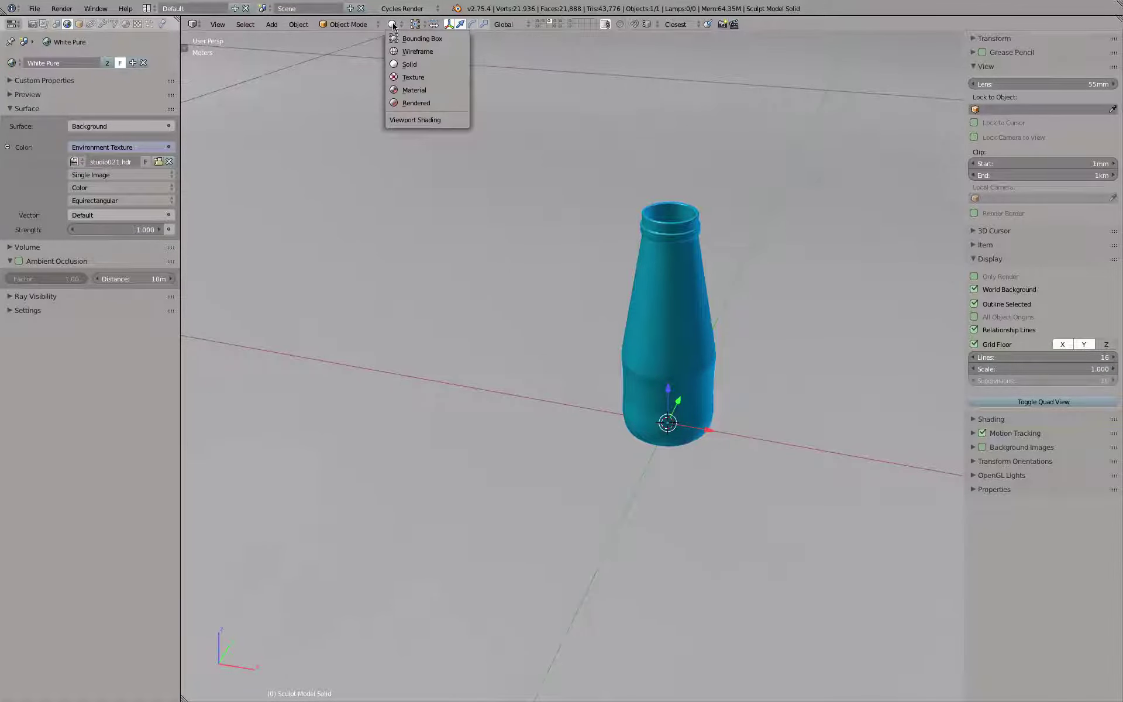
{"action": "left_click", "coordinate": [444, 104]}
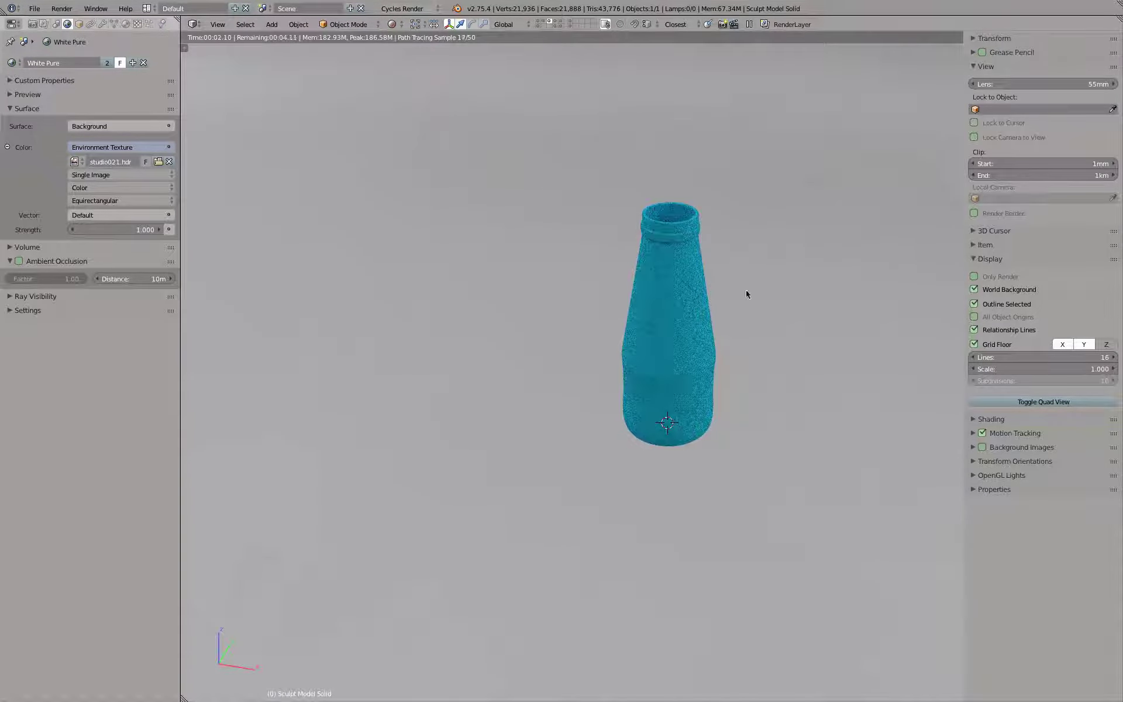
{"action": "middle_click_drag", "start_coordinate": [784, 326], "coordinate": [758, 343], "text": "shift"}
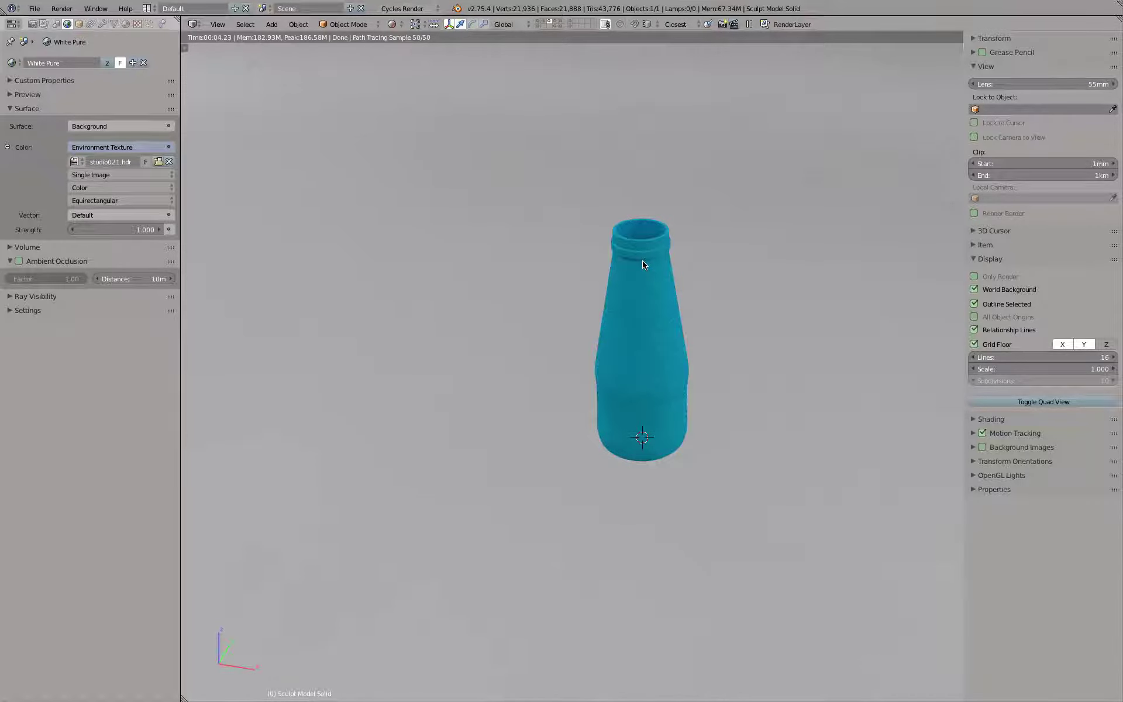
{"action": "middle_click_drag", "start_coordinate": [723, 349], "coordinate": [489, 304], "text": "shift"}
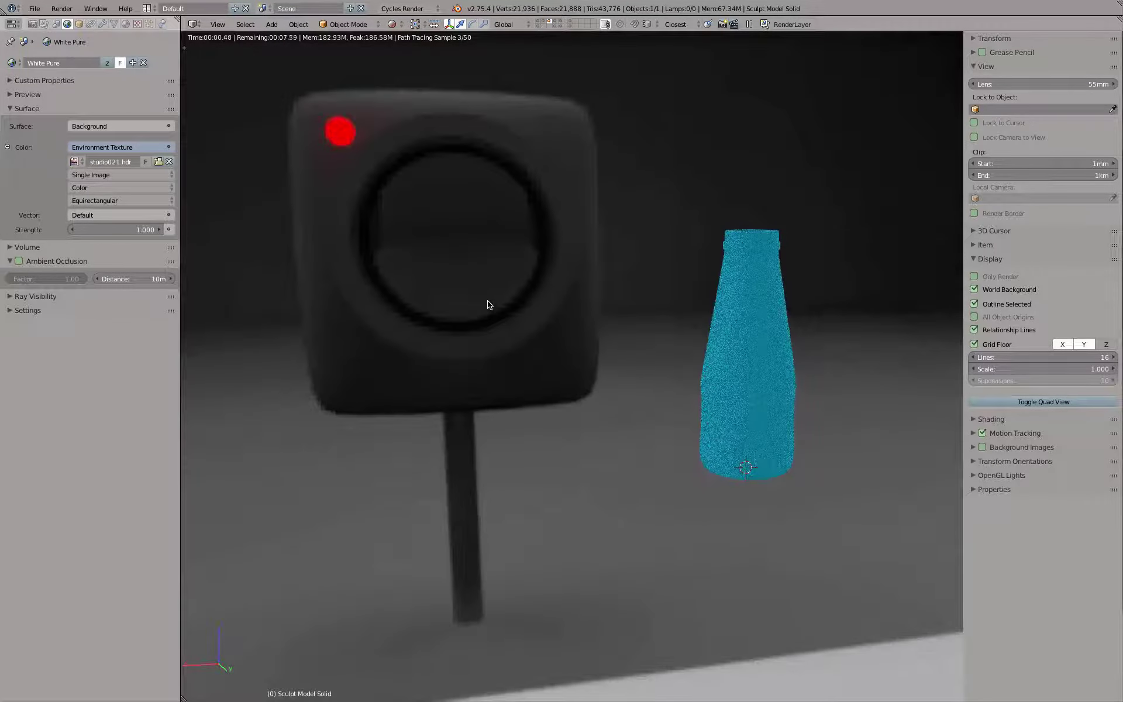
{"action": "middle_click_drag", "start_coordinate": [754, 419], "coordinate": [672, 393]}
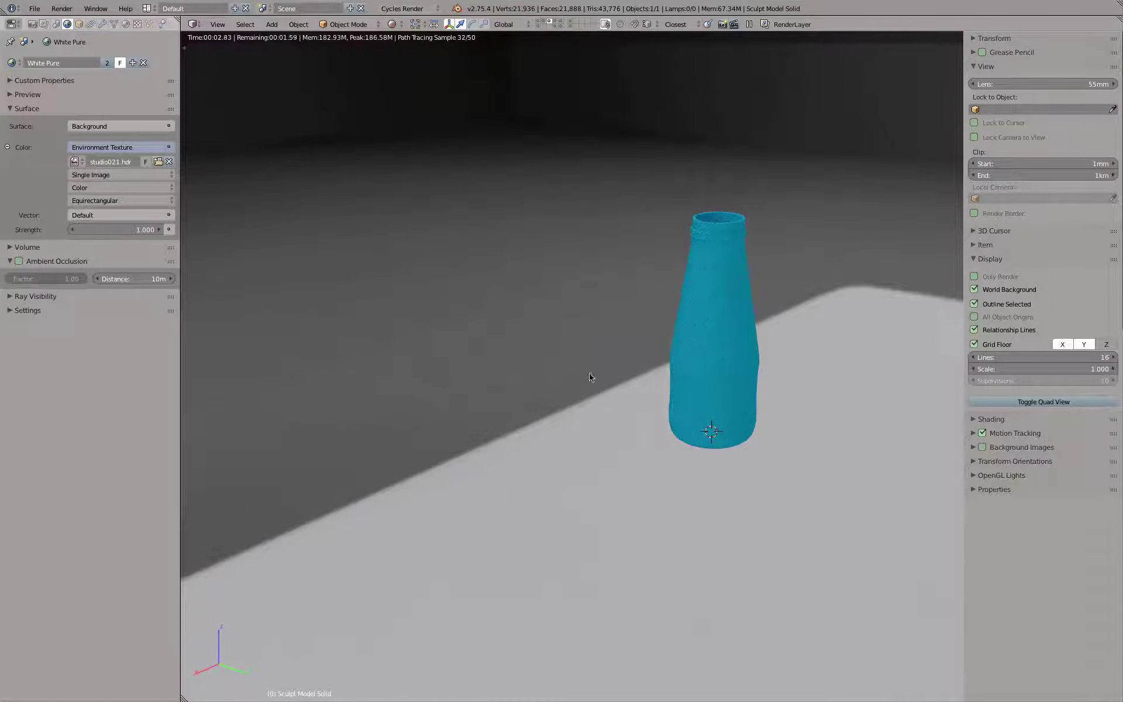
{"action": "middle_click_drag", "start_coordinate": [588, 373], "coordinate": [950, 387]}
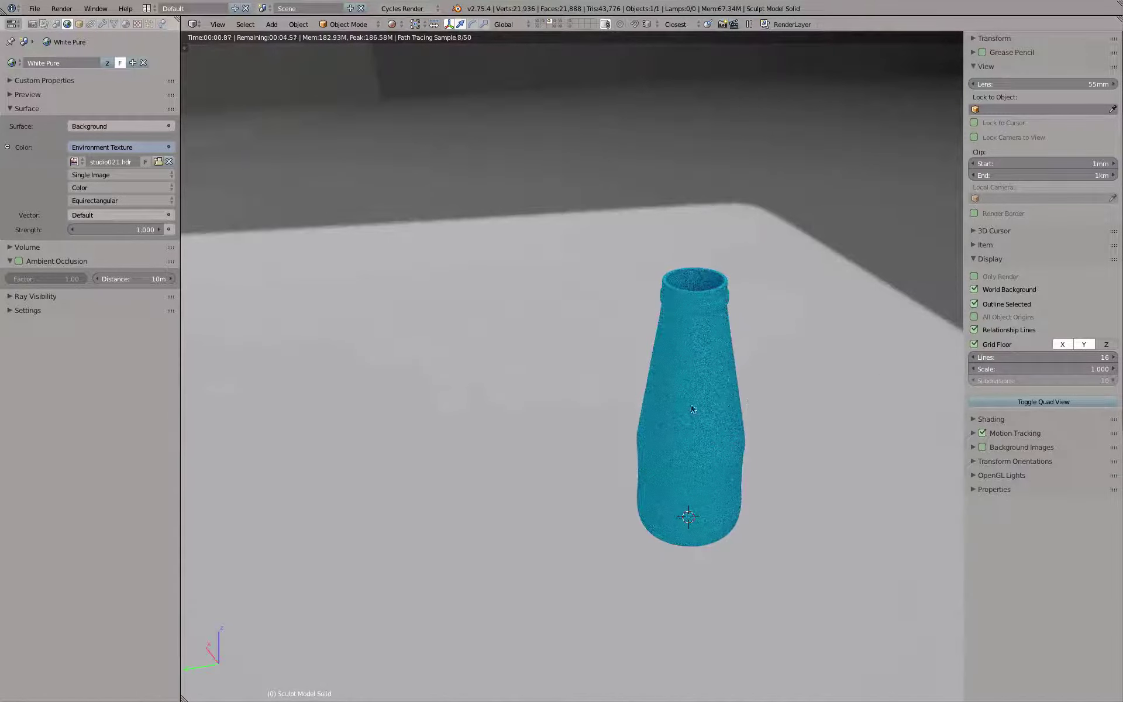
{"action": "middle_click_drag", "start_coordinate": [678, 375], "coordinate": [587, 301]}
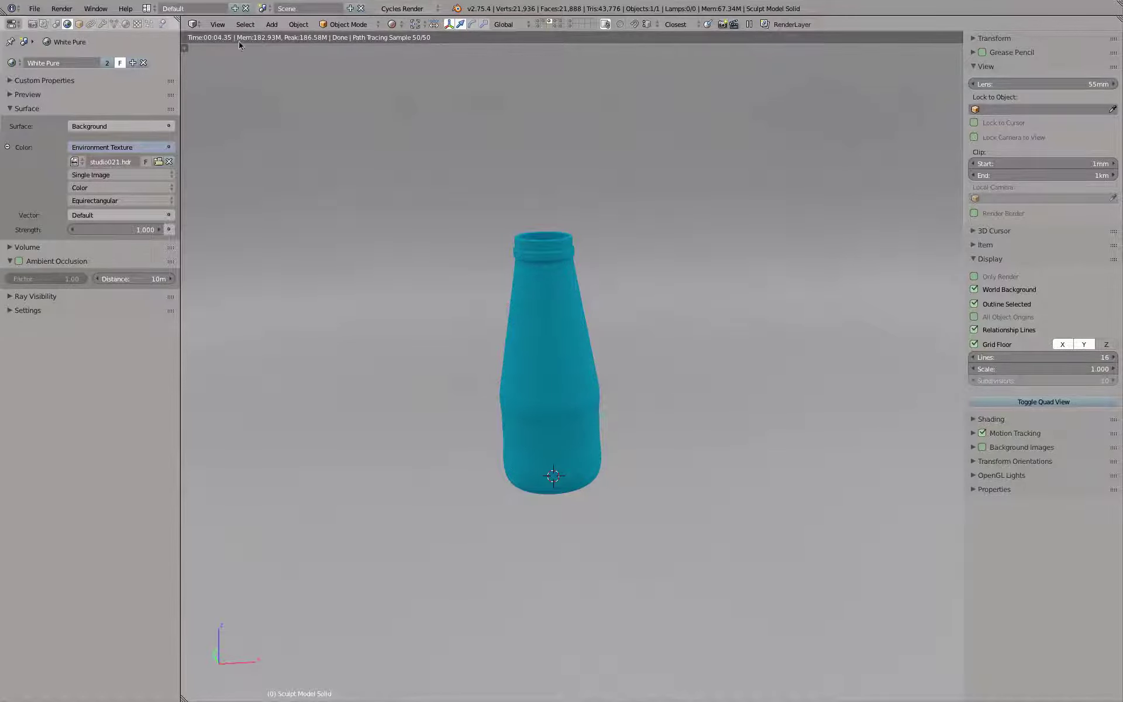
Step: Open the scene's render settings, set the preview samples to 100 and inspect the bottle's neck up close
{"action": "left_click", "coordinate": [32, 24]}
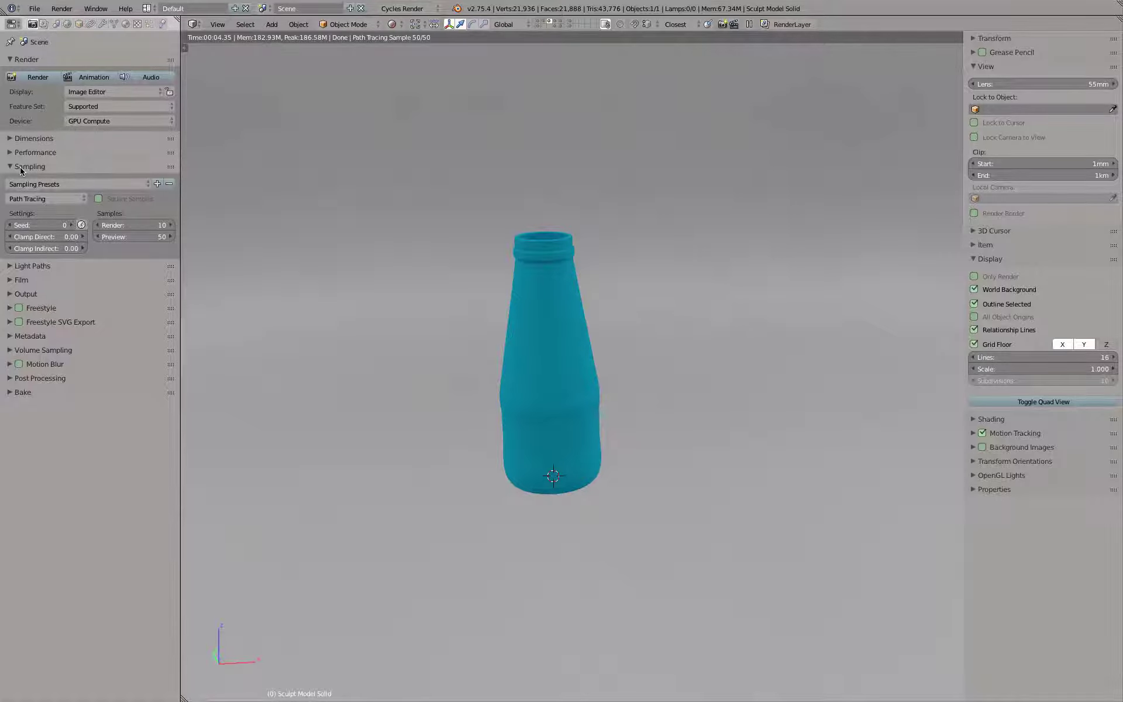
{"action": "left_click", "coordinate": [126, 237]}
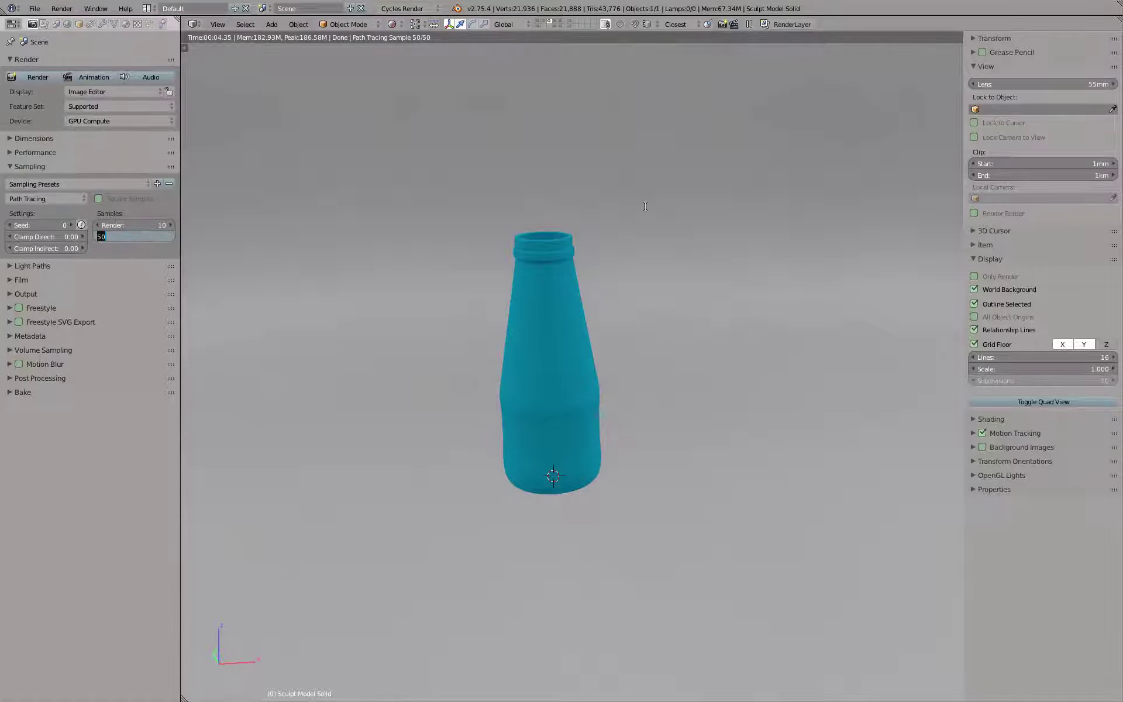
{"action": "type", "text": "100"}
{"action": "key", "text": "Return"}
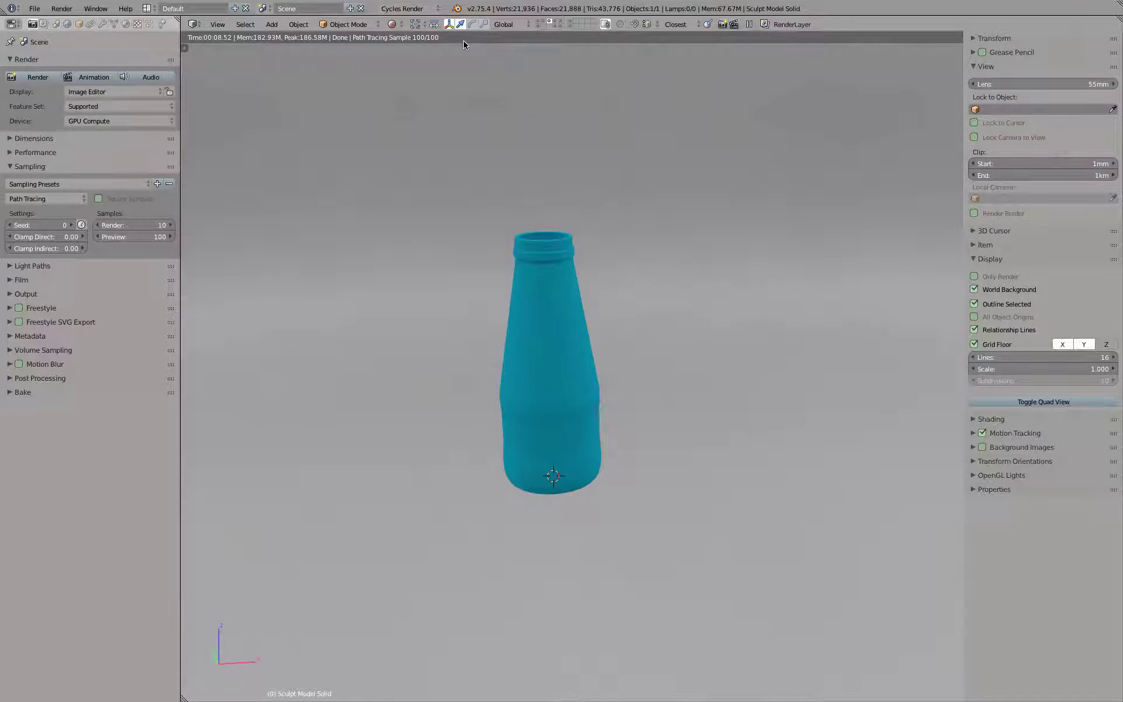
{"action": "scroll", "coordinate": [538, 243], "scroll_direction": "up", "scroll_amount": 6}
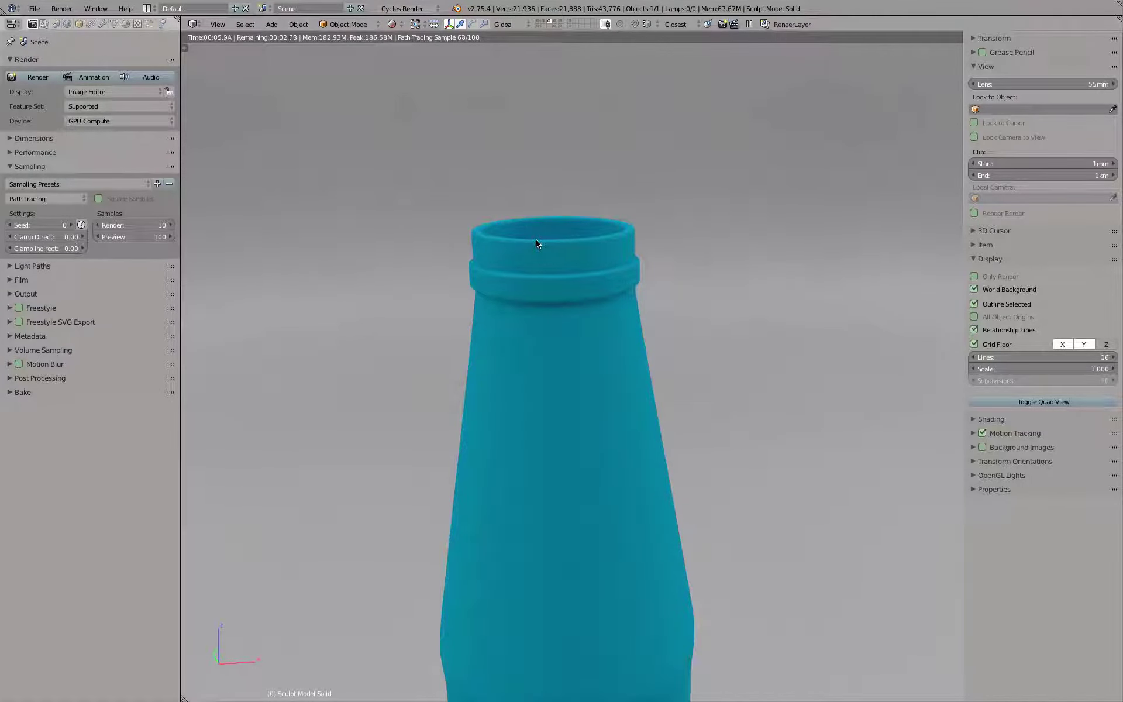
Step: Set the preview samples to 3 and check the rendered bottle at close range and in full
{"action": "left_click", "coordinate": [129, 237]}
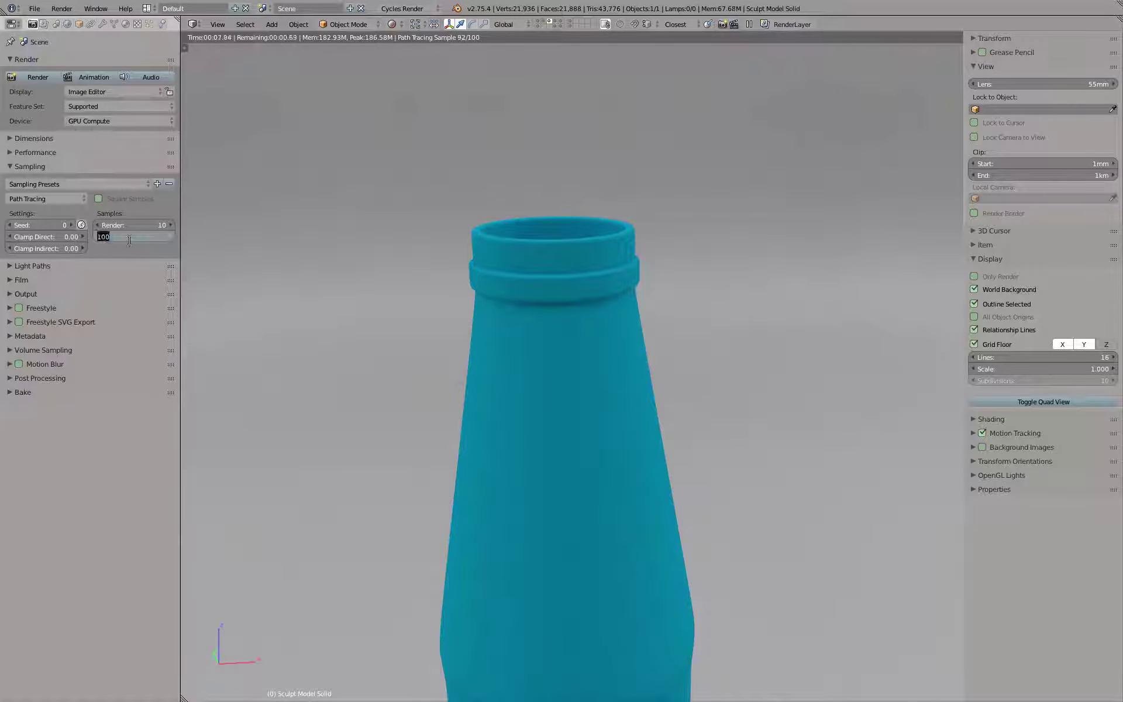
{"action": "type", "text": "3"}
{"action": "key", "text": "Return"}
{"action": "scroll", "coordinate": [506, 301], "scroll_direction": "down", "scroll_amount": 1}
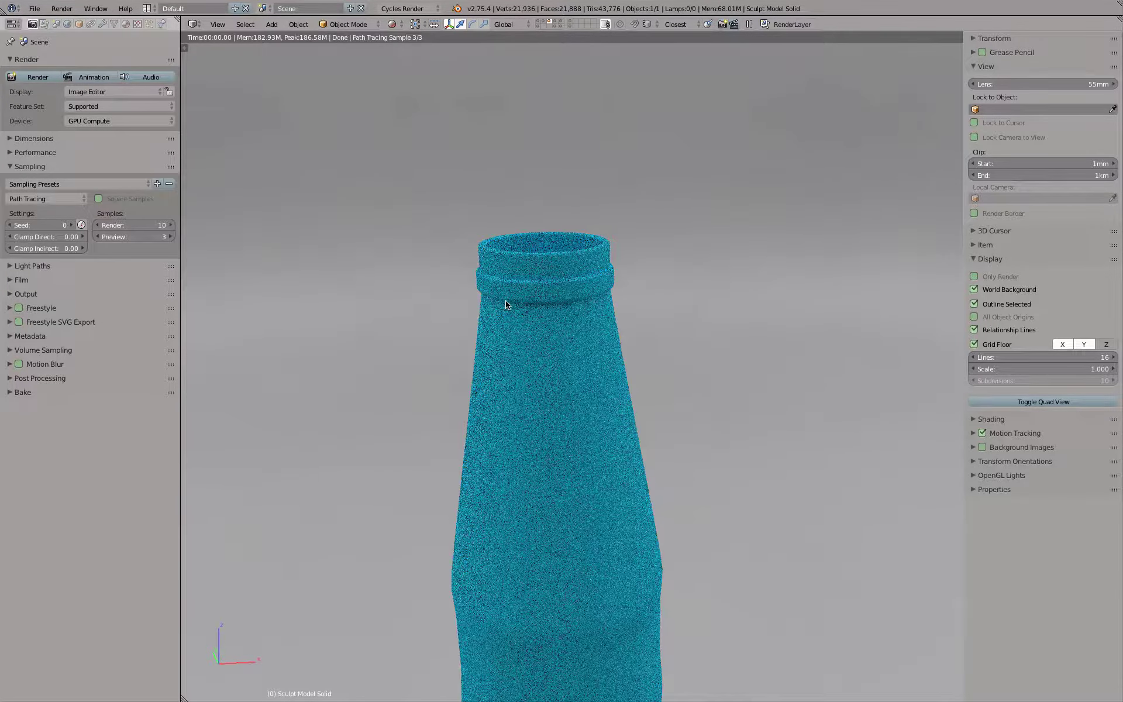
{"action": "scroll", "coordinate": [506, 304], "scroll_direction": "up", "scroll_amount": 1}
{"action": "scroll", "coordinate": [506, 305], "scroll_direction": "up", "scroll_amount": 1}
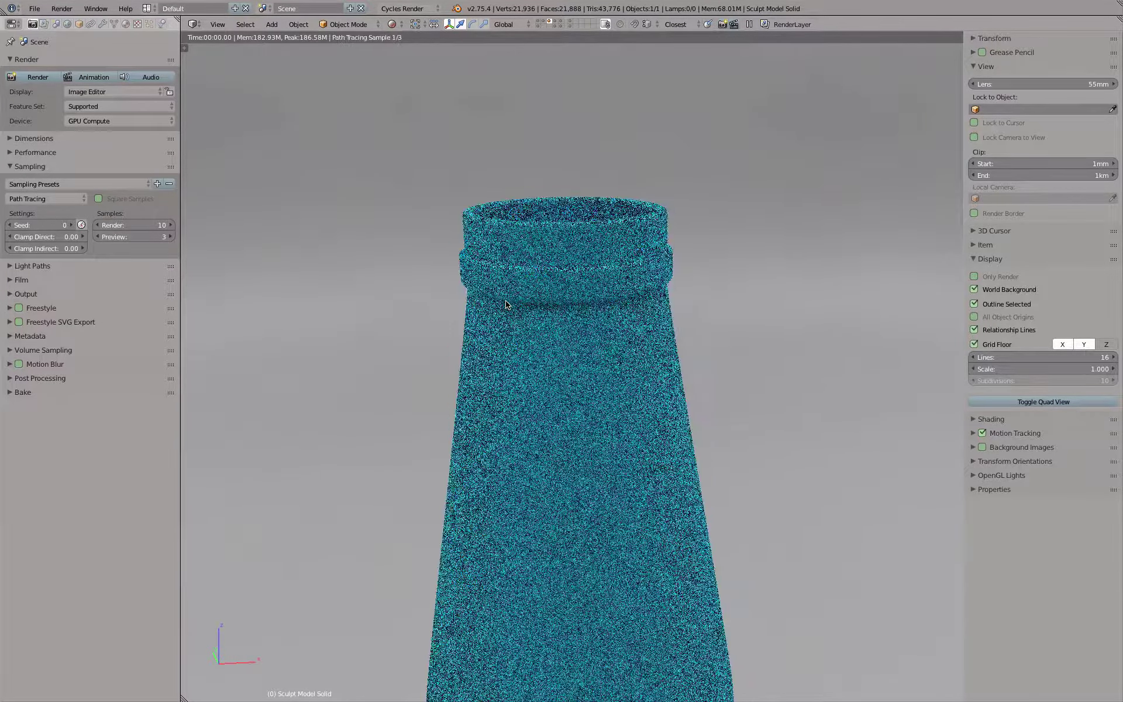
{"action": "scroll", "coordinate": [506, 305], "scroll_direction": "down", "scroll_amount": 1}
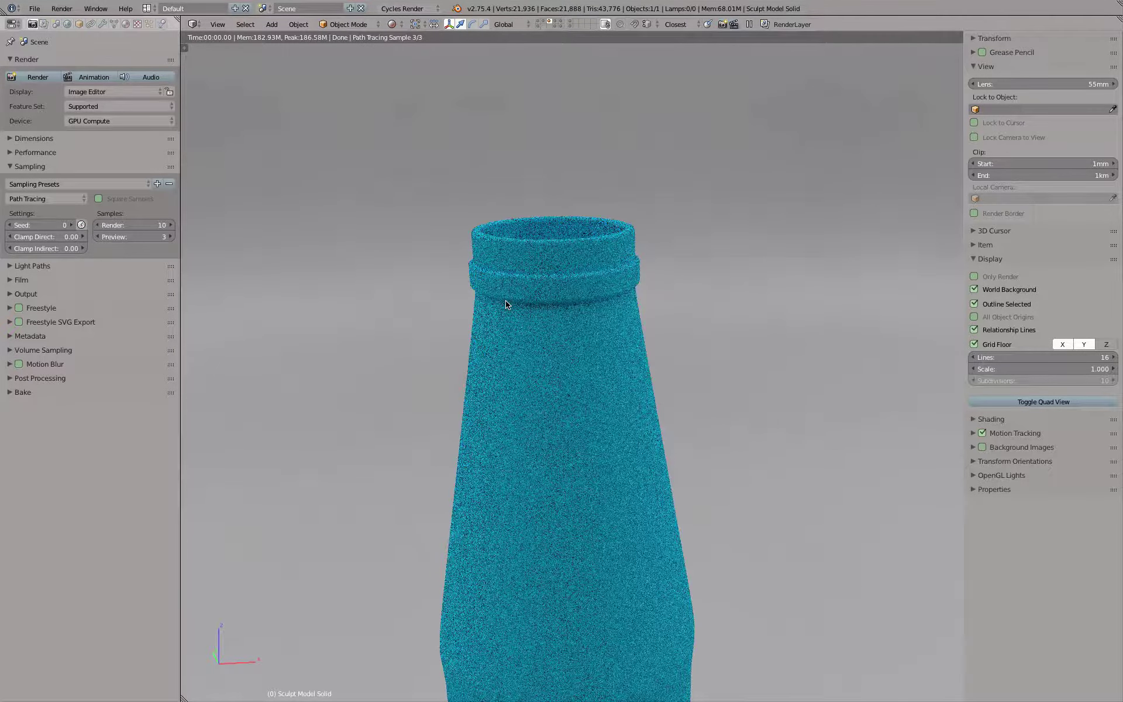
{"action": "scroll", "coordinate": [506, 304], "scroll_direction": "down", "scroll_amount": 3}
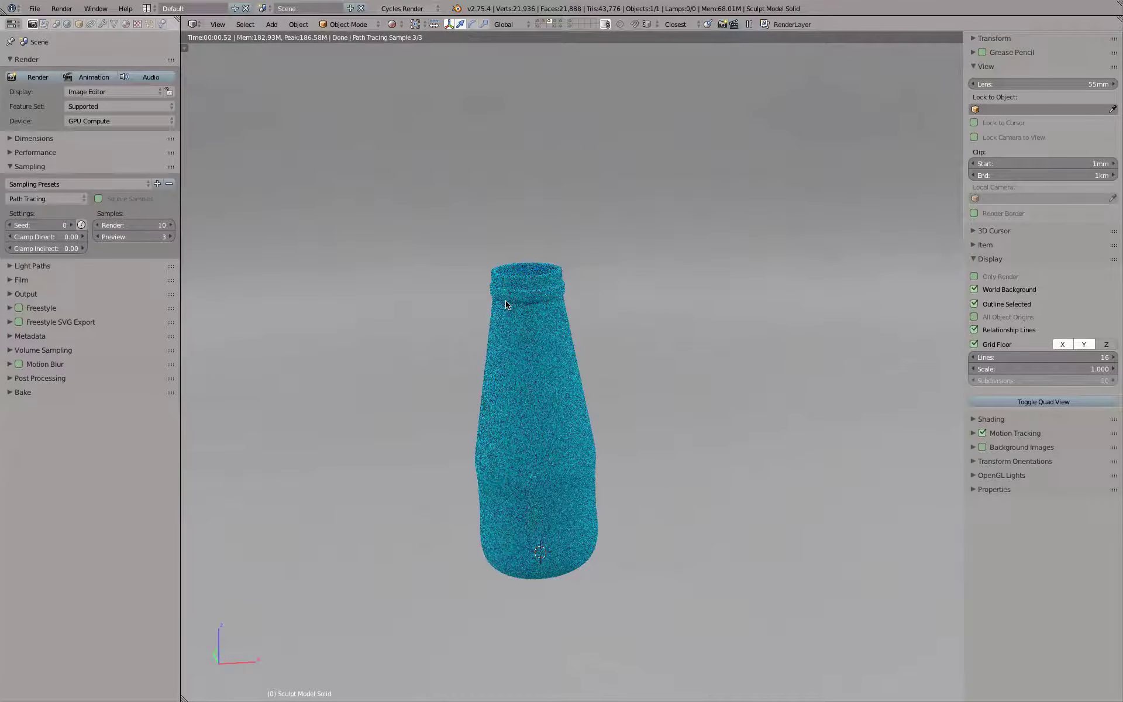
Step: Set the preview samples to 10 and check the rendered bottle in full
{"action": "scroll", "coordinate": [506, 304], "scroll_direction": "up", "scroll_amount": 1}
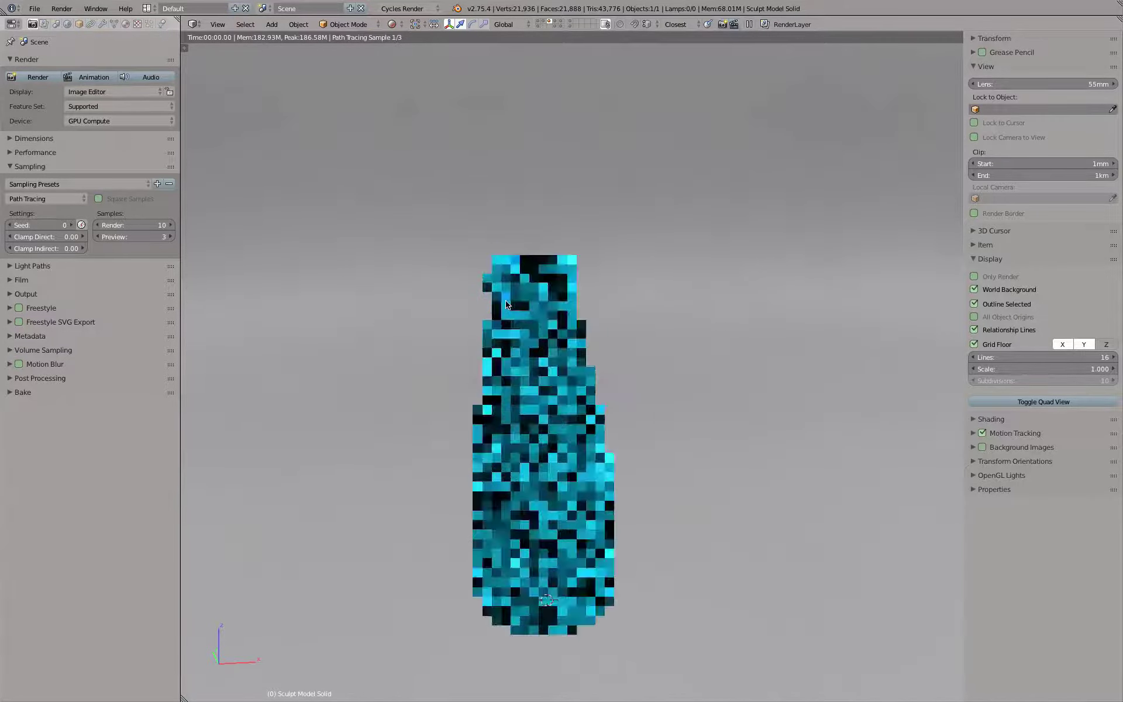
{"action": "scroll", "coordinate": [506, 304], "scroll_direction": "up", "scroll_amount": 1}
{"action": "scroll", "coordinate": [506, 304], "scroll_direction": "down", "scroll_amount": 1}
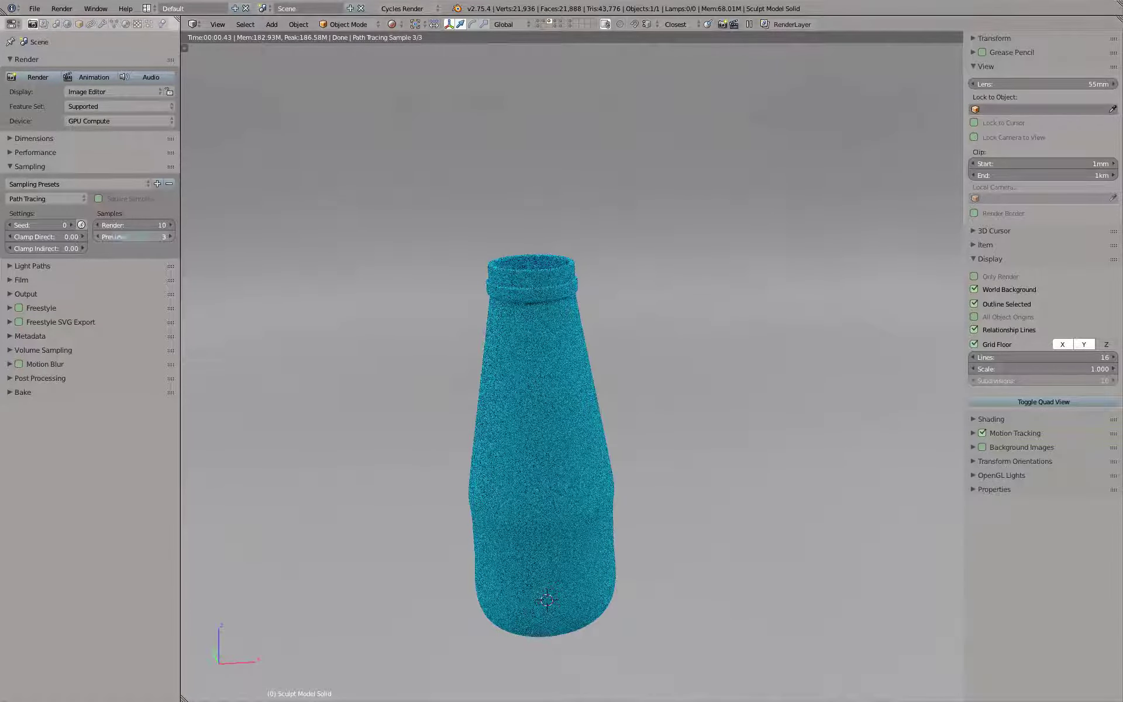
{"action": "left_click", "coordinate": [166, 237]}
{"action": "type", "text": "10"}
{"action": "key", "text": "Return"}
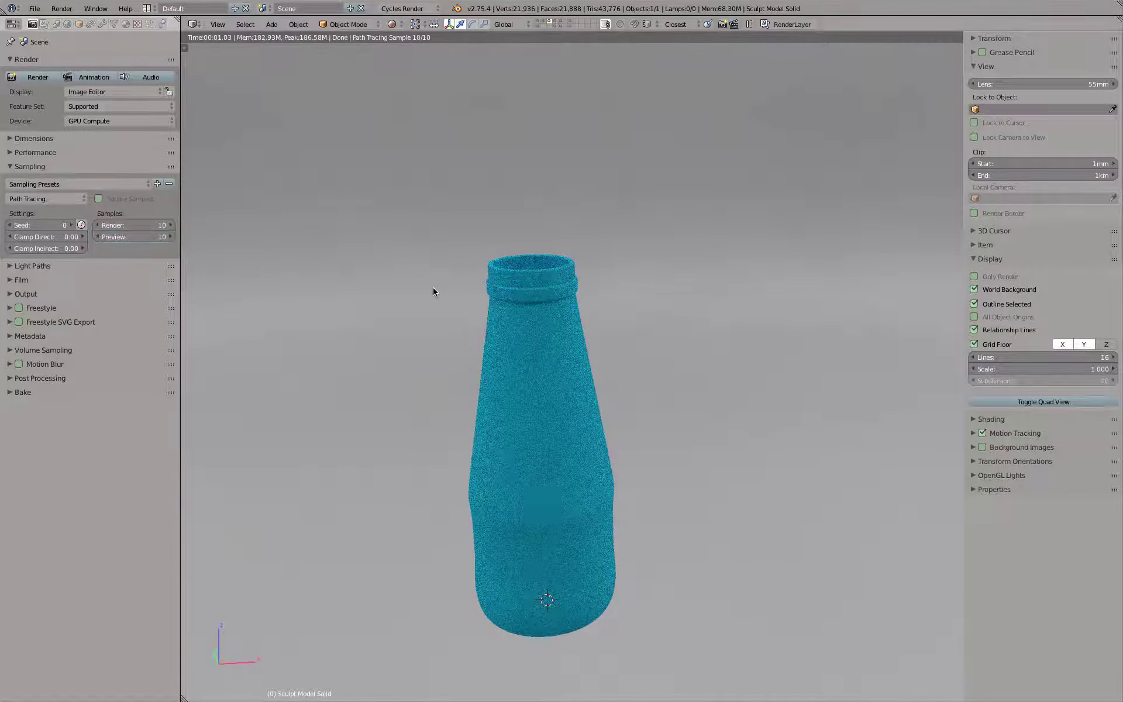
{"action": "scroll", "coordinate": [432, 290], "scroll_direction": "down", "scroll_amount": 1}
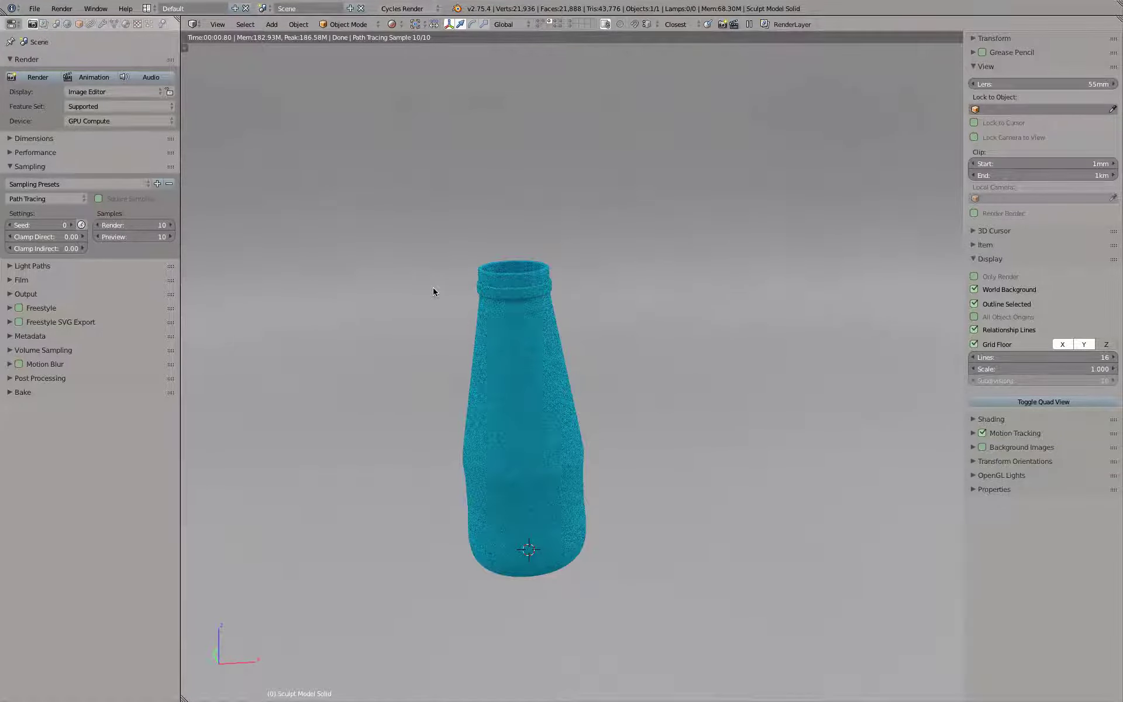
Step: Open the world settings and try the environment background at strengths of 0.5, 0.2 and 0
{"action": "left_click", "coordinate": [67, 24]}
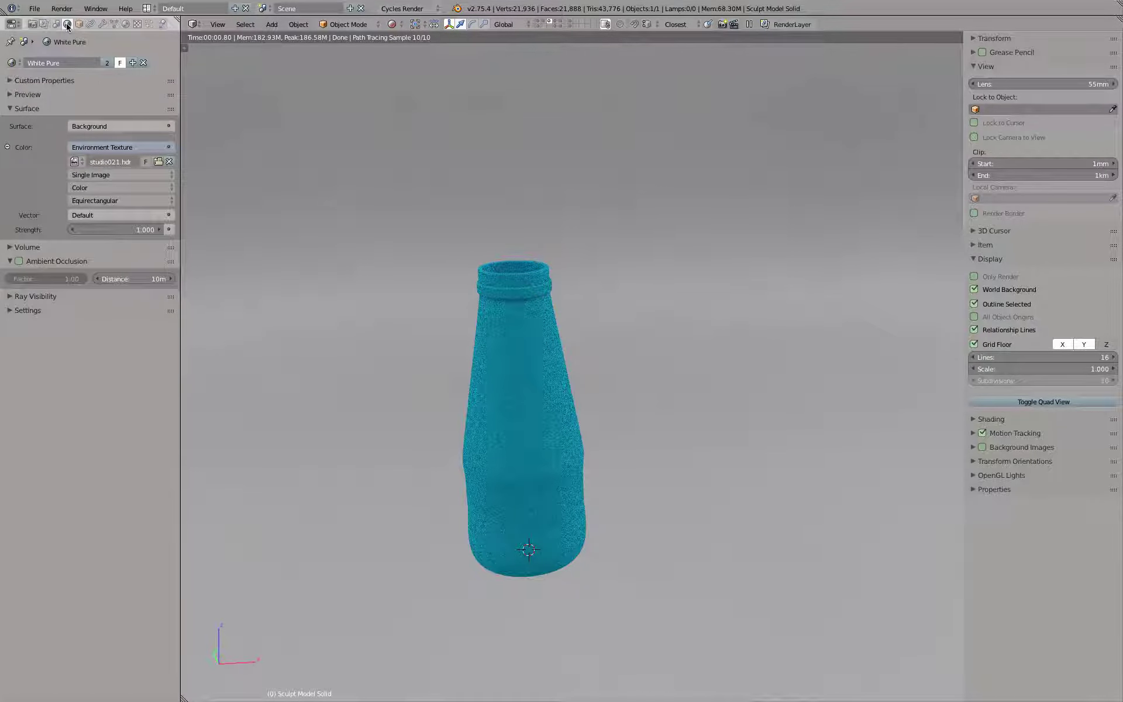
{"action": "left_click", "coordinate": [120, 230]}
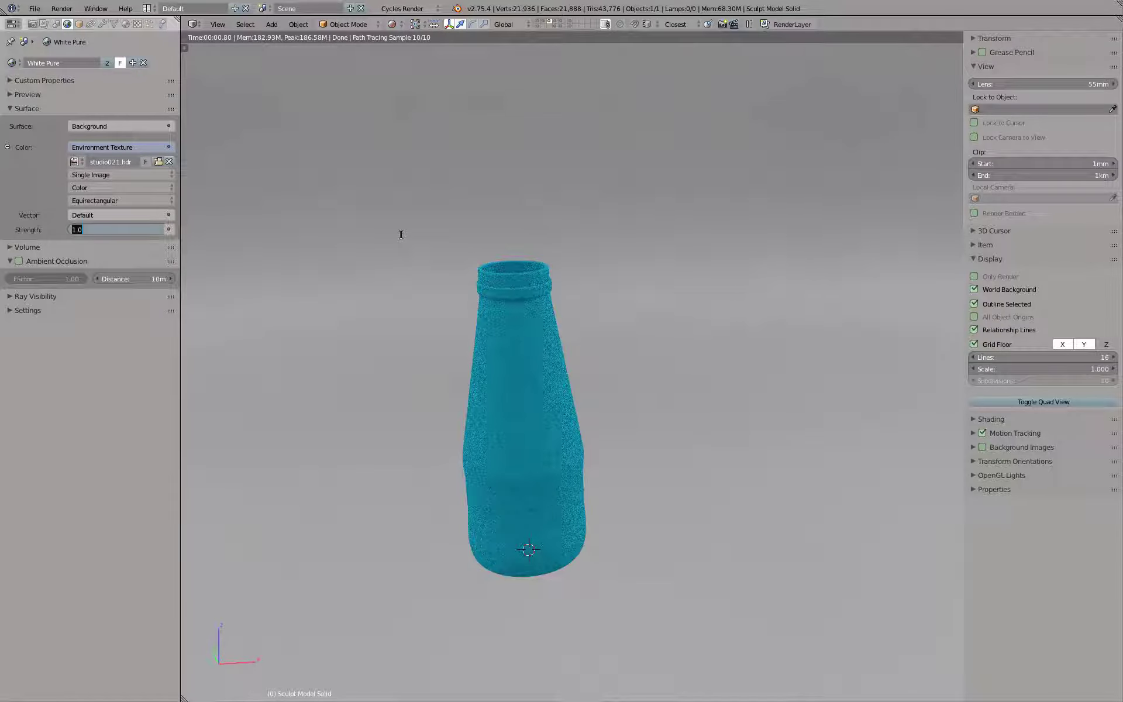
{"action": "type", "text": ".5"}
{"action": "key", "text": "Return"}
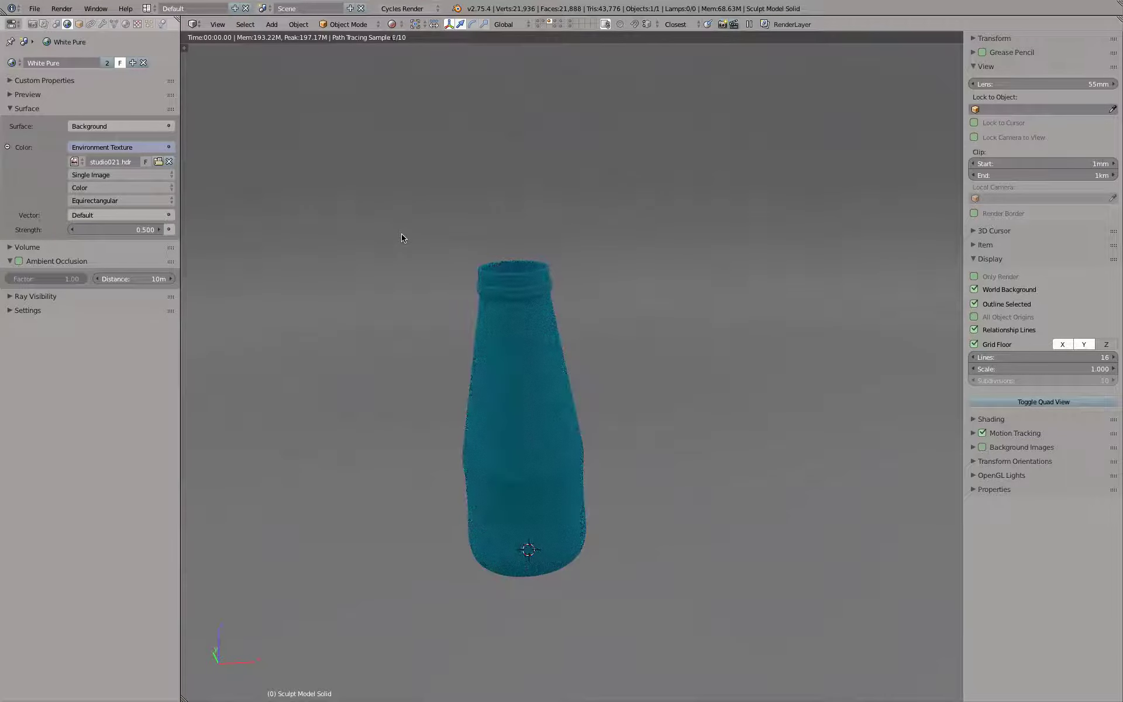
{"action": "left_click", "coordinate": [115, 230]}
{"action": "type", "text": ".2"}
{"action": "key", "text": "Return"}
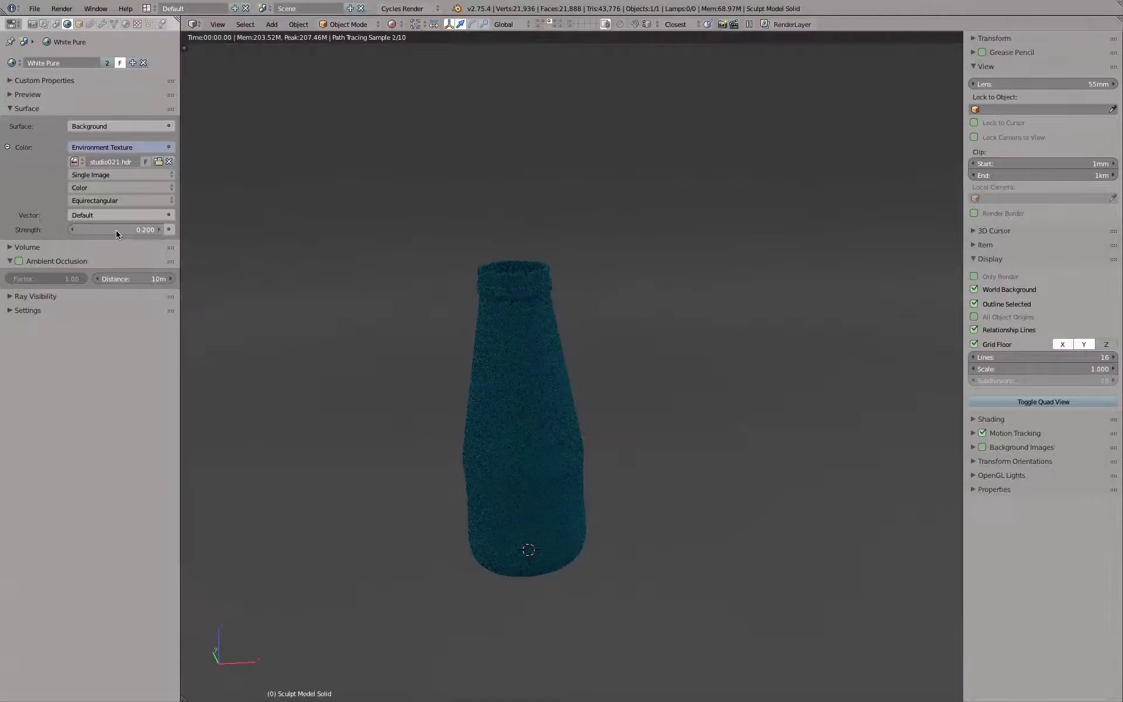
{"action": "left_click", "coordinate": [116, 231]}
{"action": "type", "text": "0"}
{"action": "key", "text": "Return"}
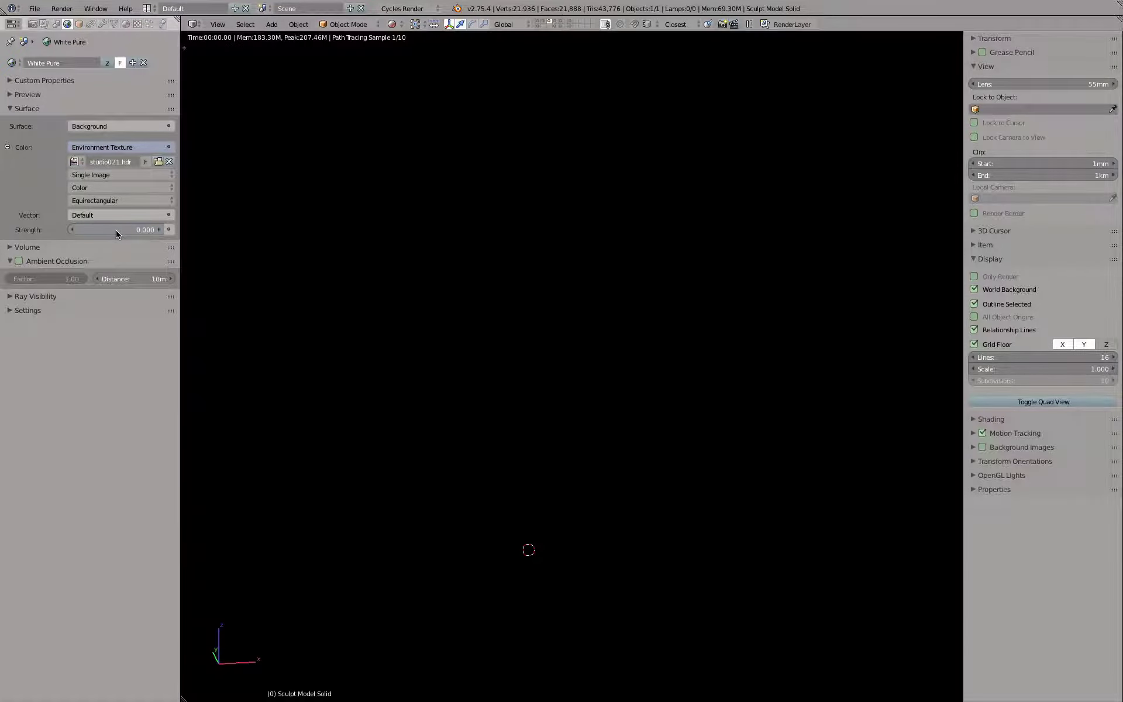
Step: Try a world background strength of 10, and return it to 1
{"action": "left_click", "coordinate": [115, 231]}
{"action": "type", "text": "10"}
{"action": "key", "text": "Return"}
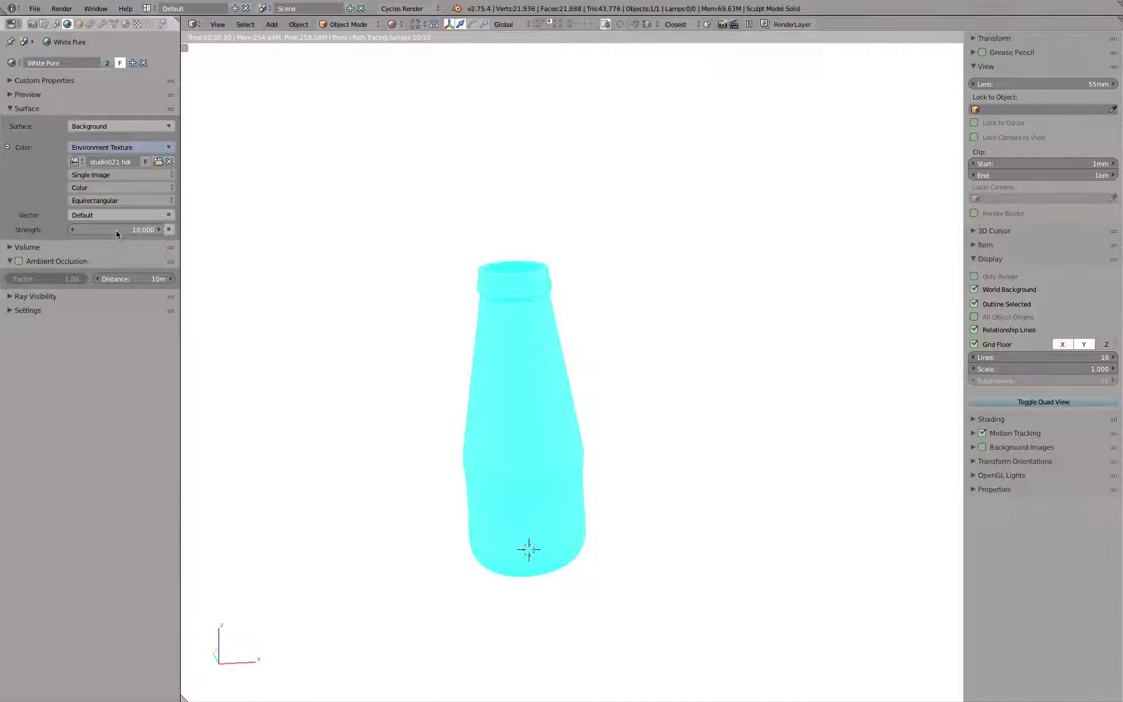
{"action": "left_click", "coordinate": [115, 231]}
{"action": "type", "text": "1"}
{"action": "key", "text": "Return"}
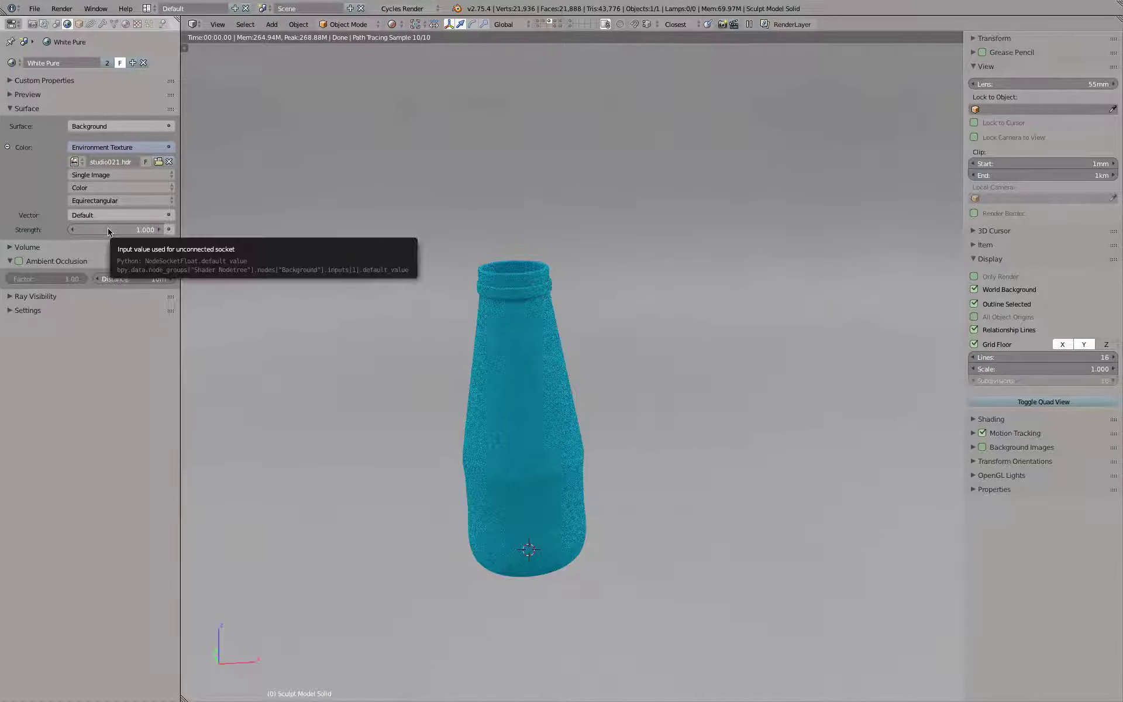
Step: Raise the world background strength to 1.5 and view the brighter scene from farther away
{"action": "left_click", "coordinate": [108, 230]}
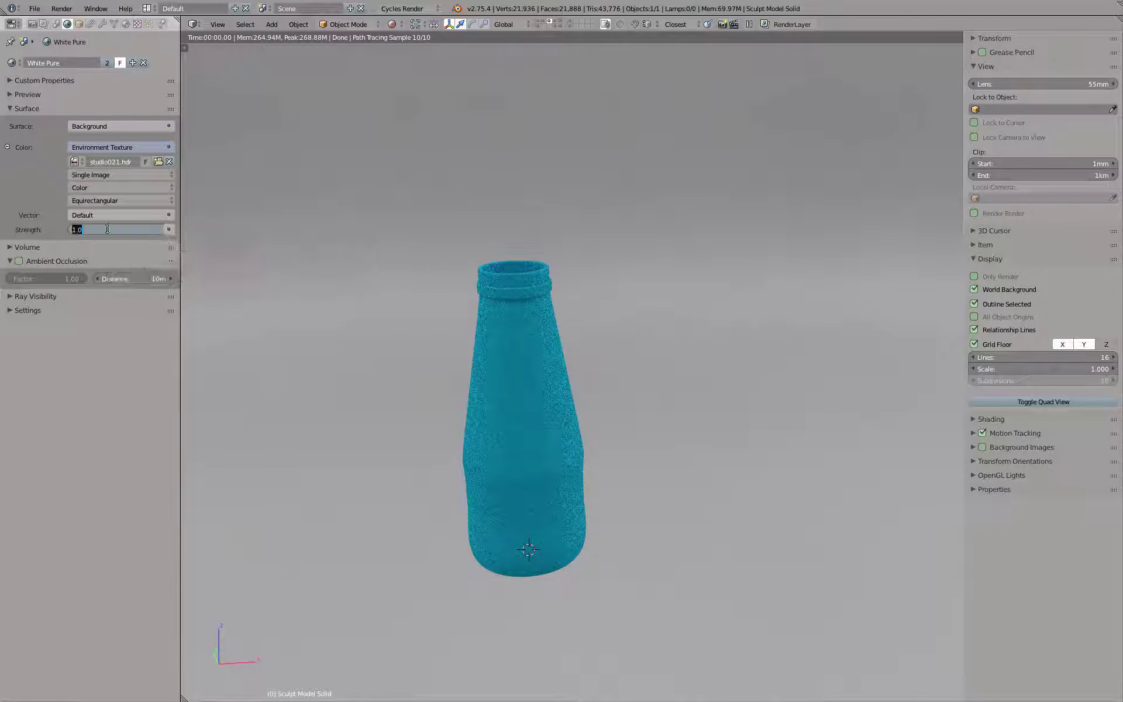
{"action": "type", "text": "1.5"}
{"action": "key", "text": "Return"}
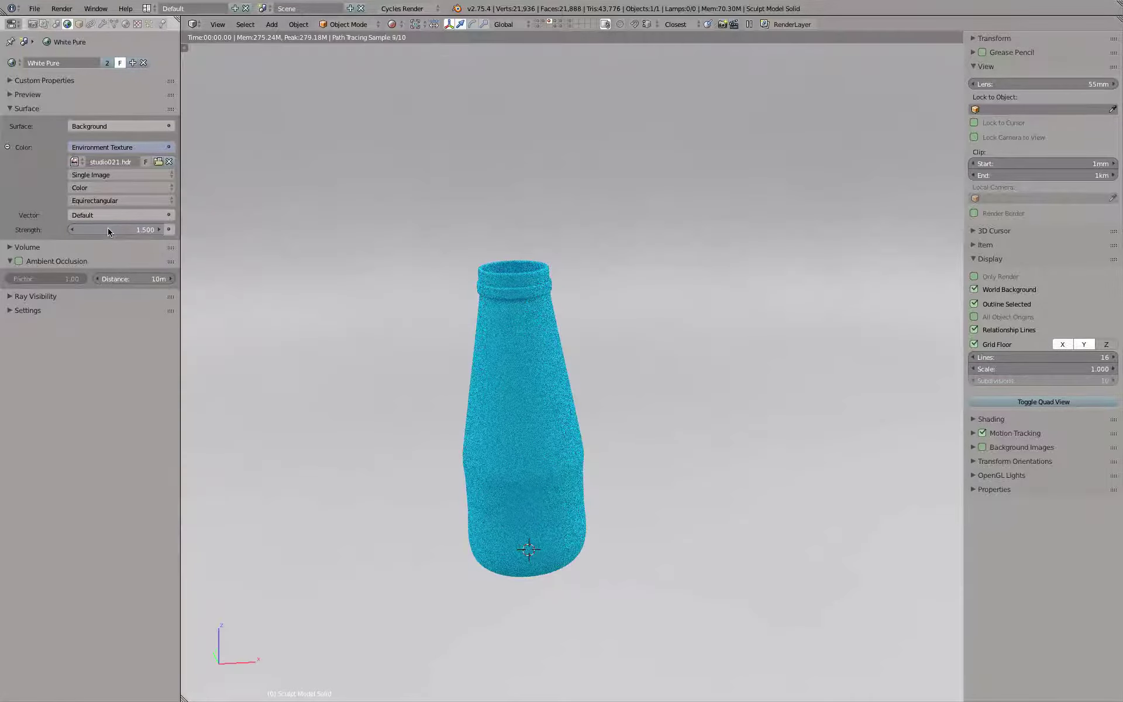
{"action": "scroll", "coordinate": [590, 303], "scroll_direction": "down", "scroll_amount": 2}
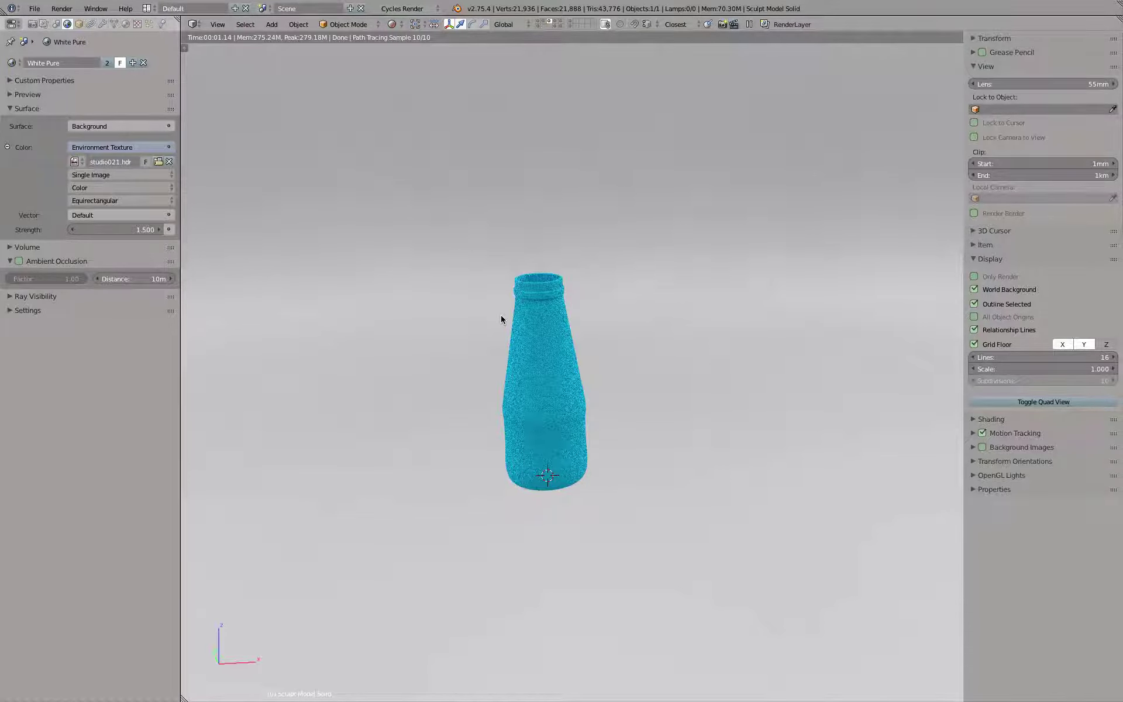
Step: Set the world background strength back to 1 and view the bottle against another side of the studio
{"action": "left_click", "coordinate": [112, 229]}
{"action": "type", "text": "1"}
{"action": "key", "text": "Return"}
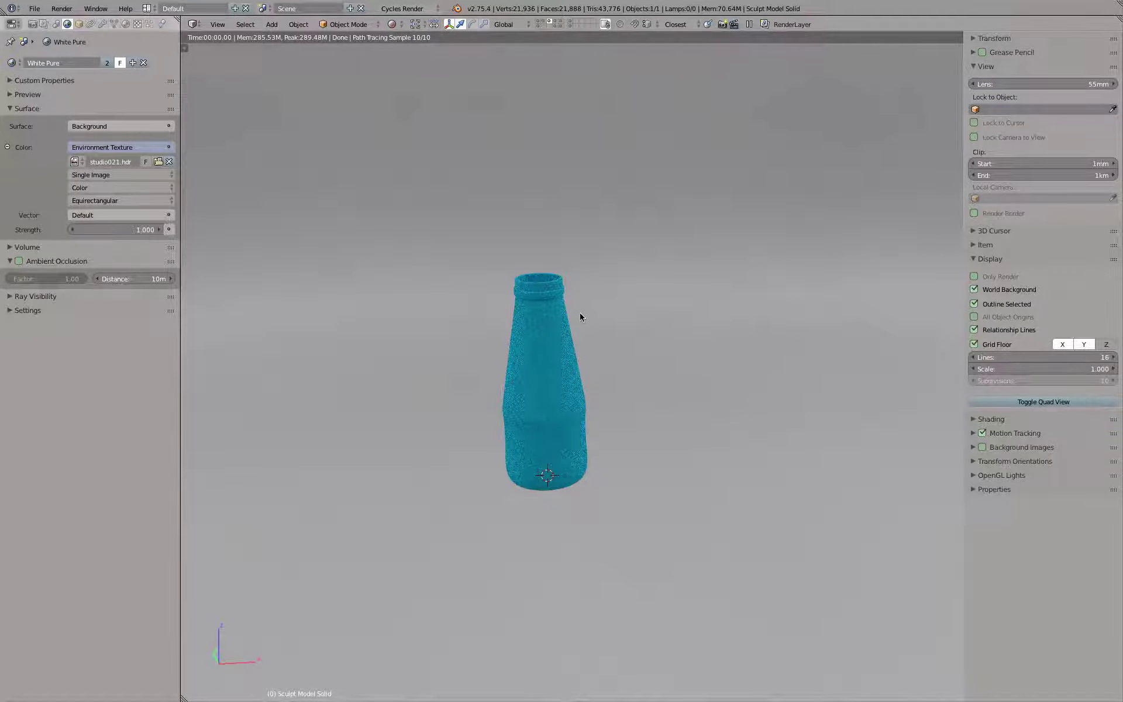
{"action": "scroll", "coordinate": [581, 315], "scroll_direction": "down", "scroll_amount": 3}
{"action": "middle_click_drag", "start_coordinate": [674, 336], "coordinate": [561, 343]}
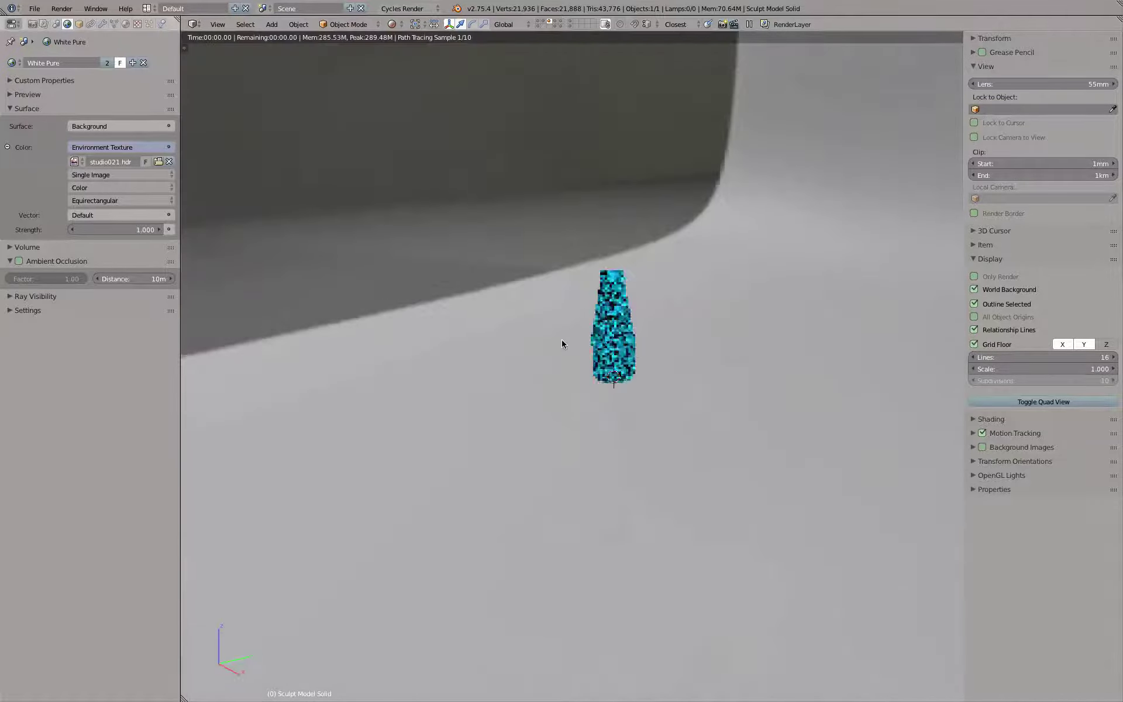
Step: Set the world background strength to 1.5 and view the bottle from the front, slightly from above
{"action": "left_click", "coordinate": [117, 226]}
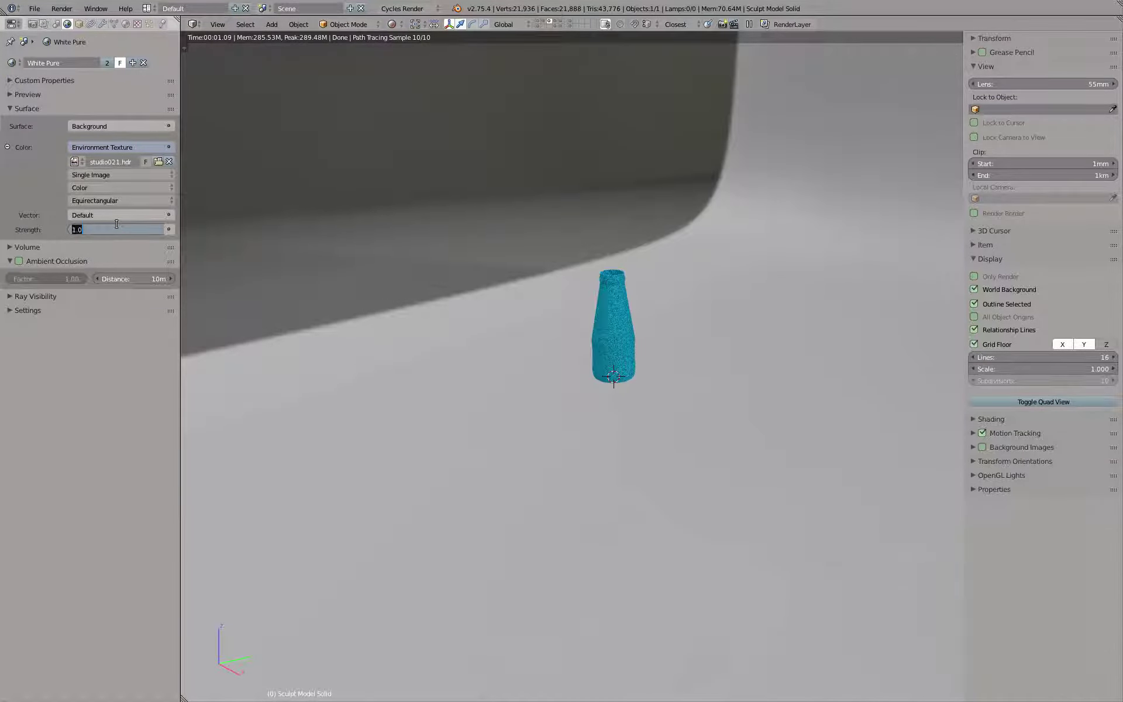
{"action": "type", "text": "1.5"}
{"action": "key", "text": "Return"}
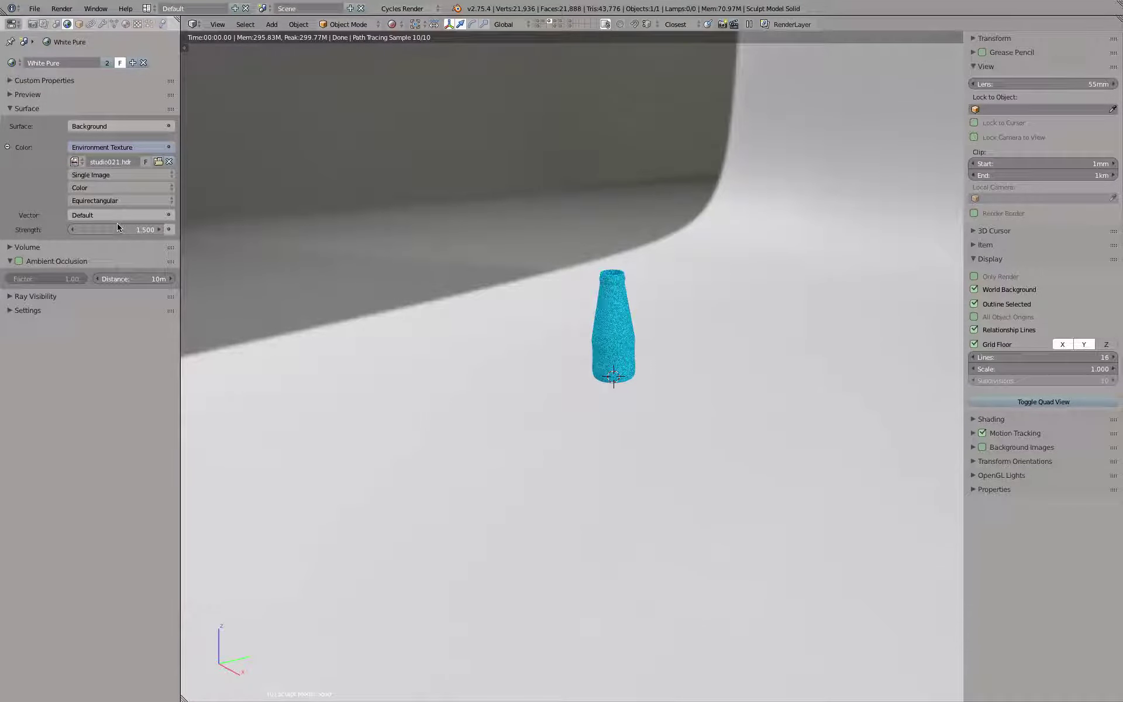
{"action": "scroll", "coordinate": [644, 301], "scroll_direction": "up", "scroll_amount": 4}
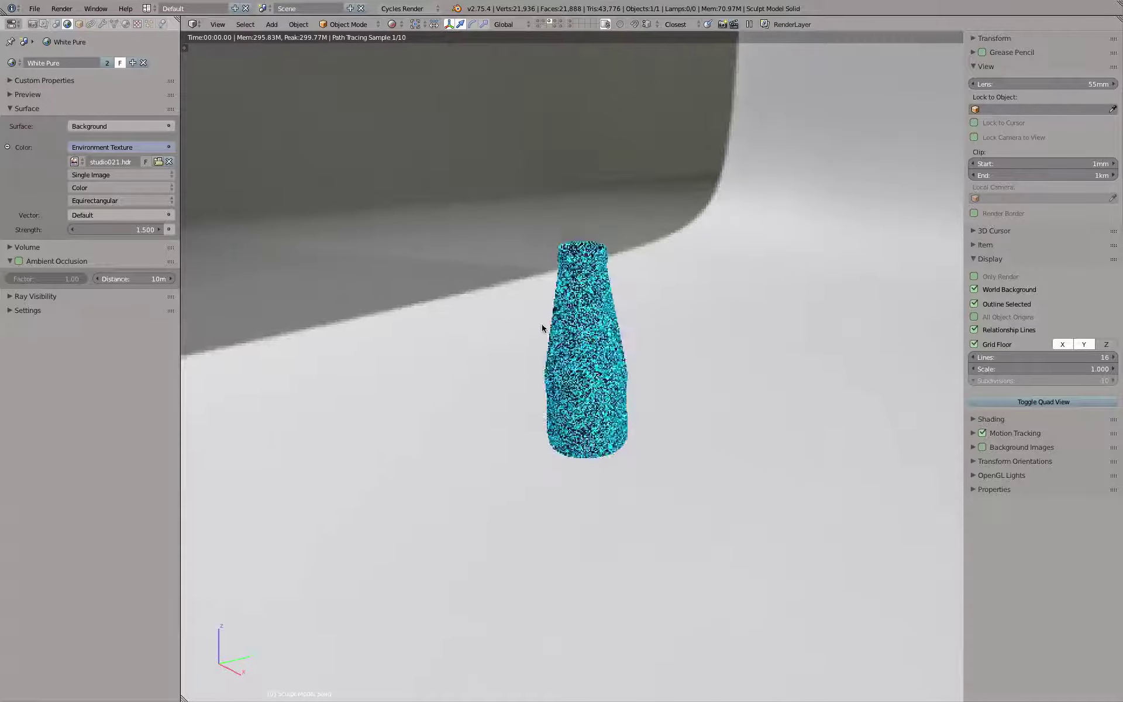
{"action": "key", "text": "KP_1"}
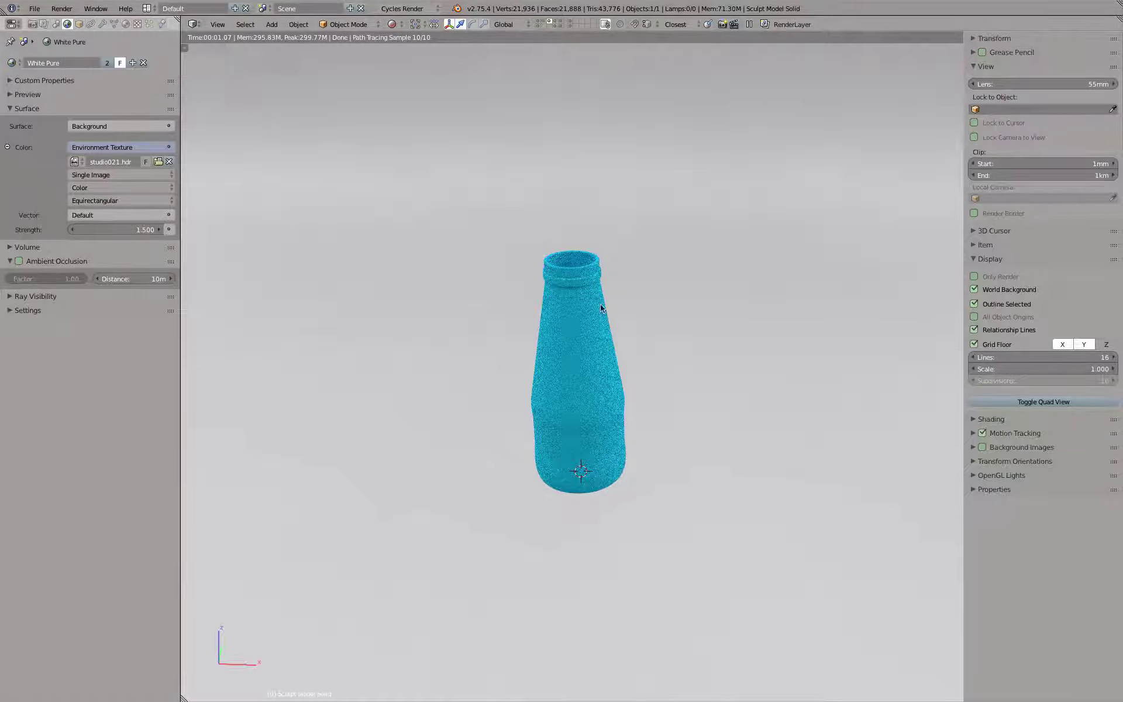
Step: Remove the bottle's Modeling material and add a new material named Glass
{"action": "left_click", "coordinate": [126, 27]}
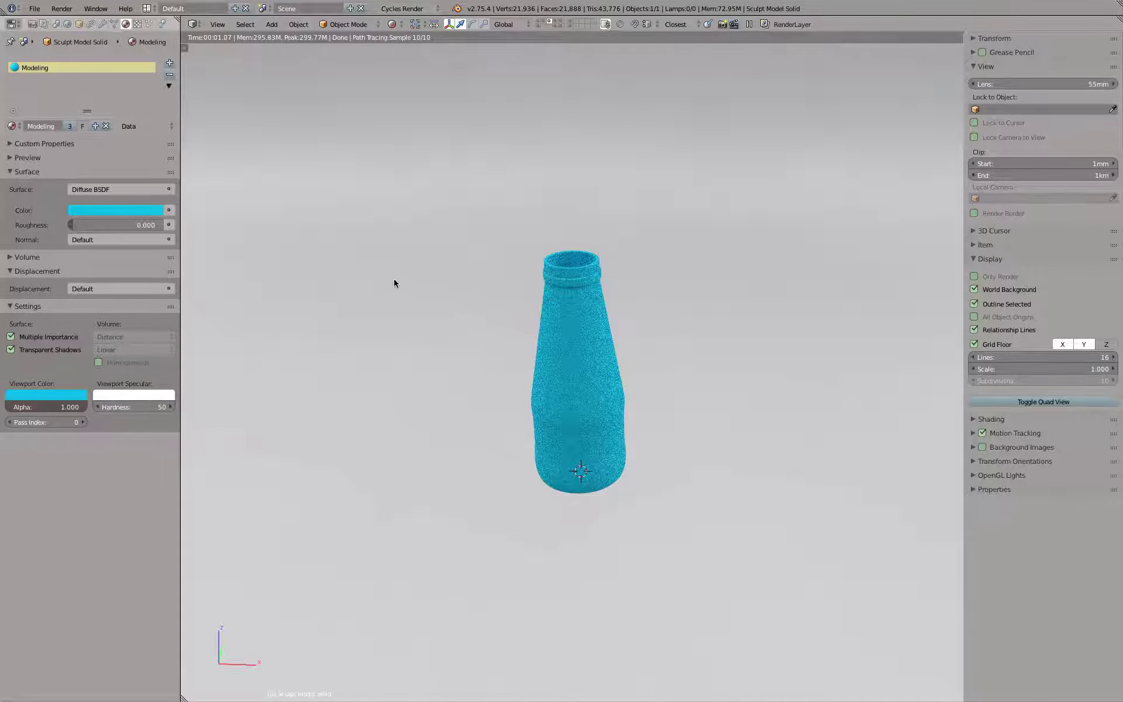
{"action": "left_click", "coordinate": [169, 74]}
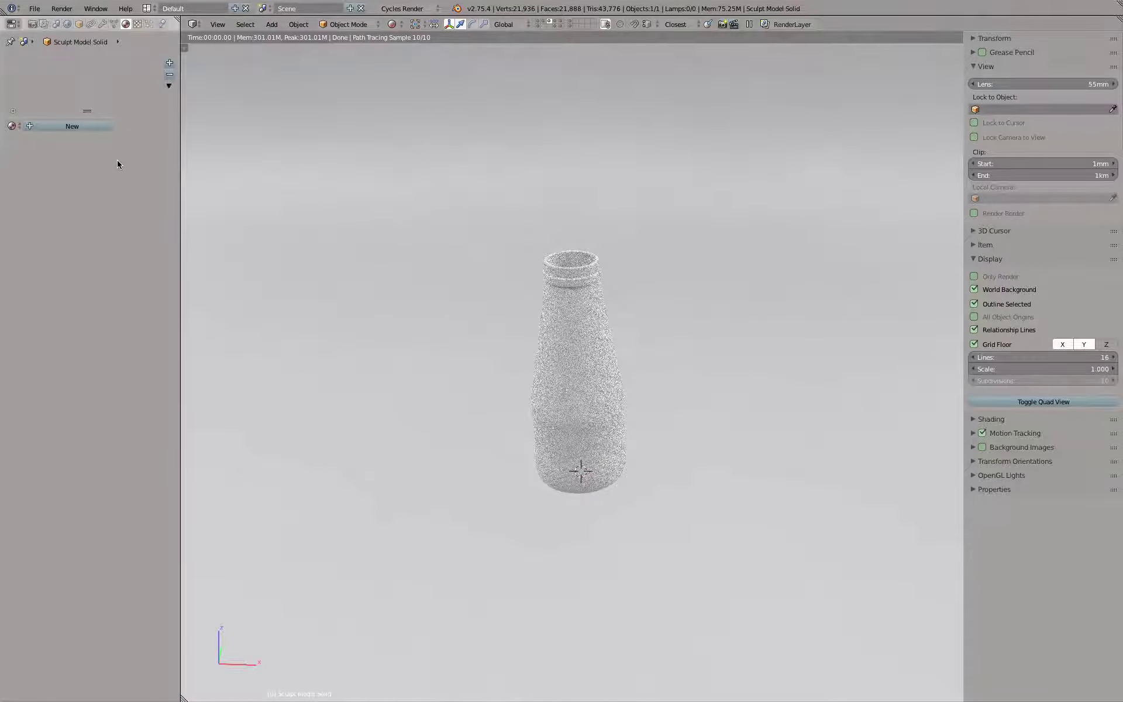
{"action": "left_click", "coordinate": [84, 126]}
{"action": "left_click", "coordinate": [61, 126]}
{"action": "type", "text": "G"}
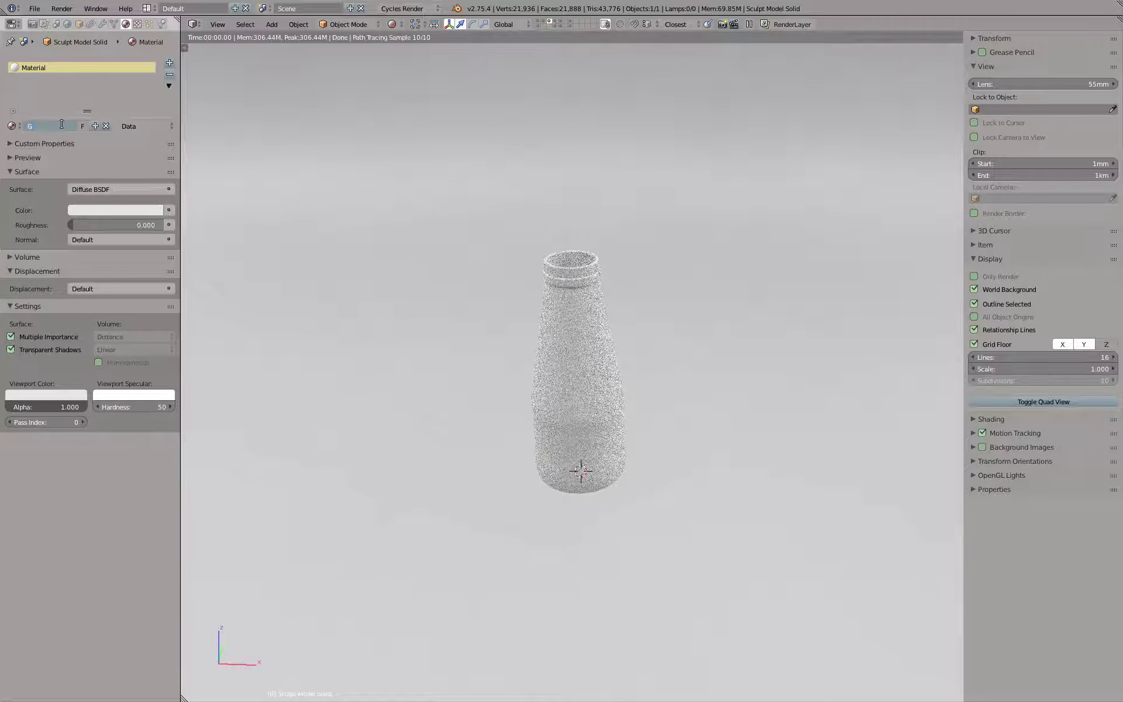
{"action": "type", "text": "lass"}
{"action": "key", "text": "Return"}
Step: Change the Glass material's surface shader to Glass BSDF and set its roughness to 0.5
{"action": "left_click", "coordinate": [129, 189]}
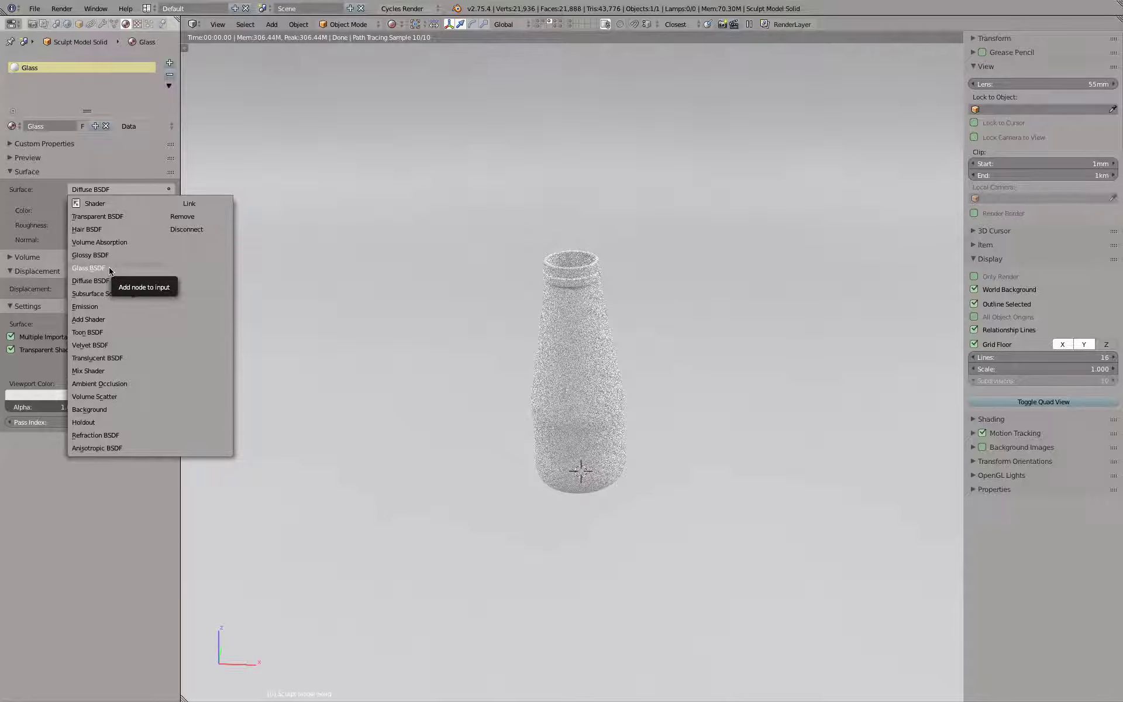
{"action": "left_click", "coordinate": [89, 268]}
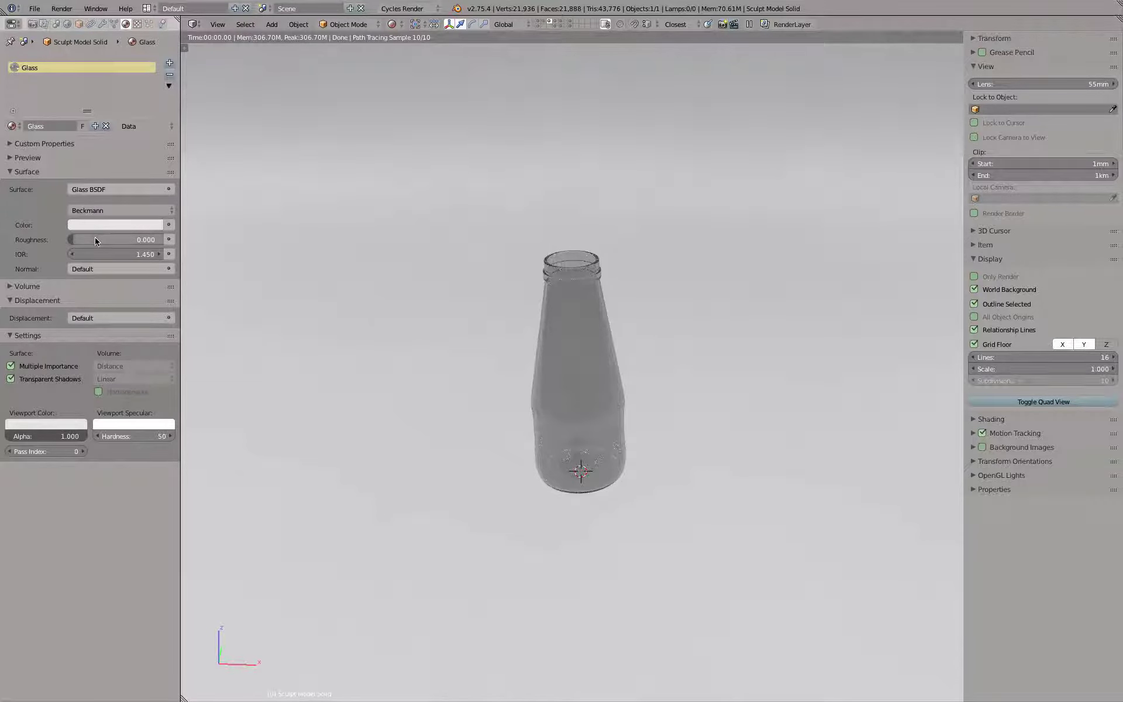
{"action": "left_click", "coordinate": [111, 239]}
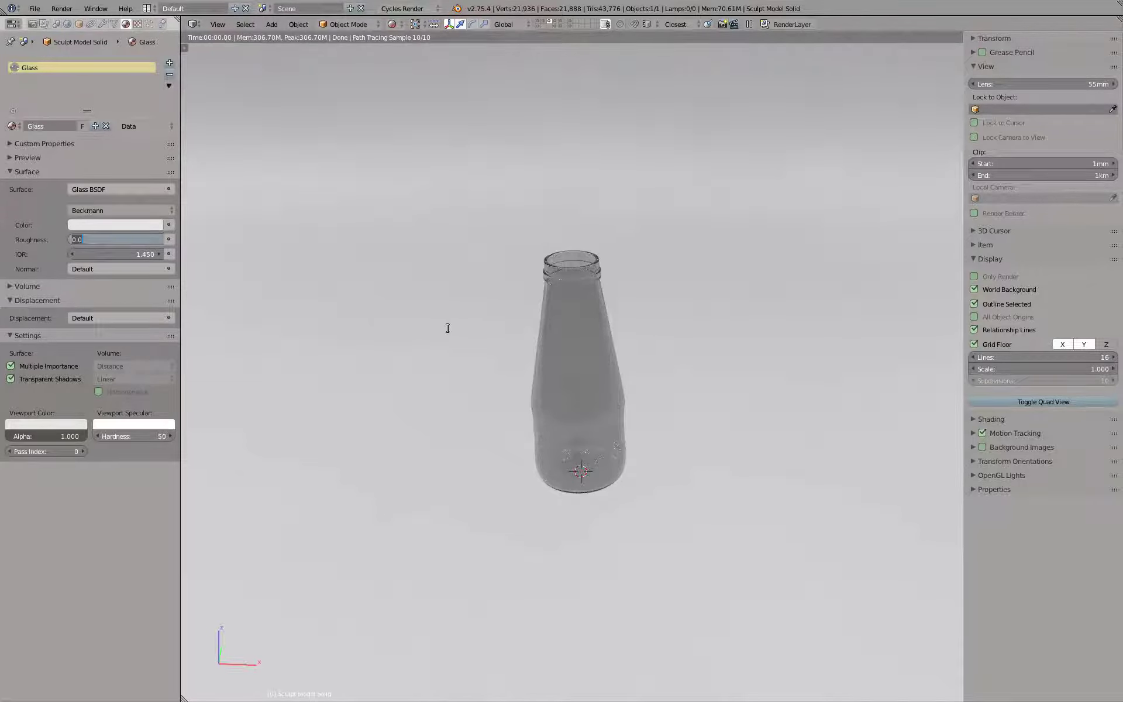
{"action": "type", "text": "0.5"}
{"action": "key", "text": "Return"}
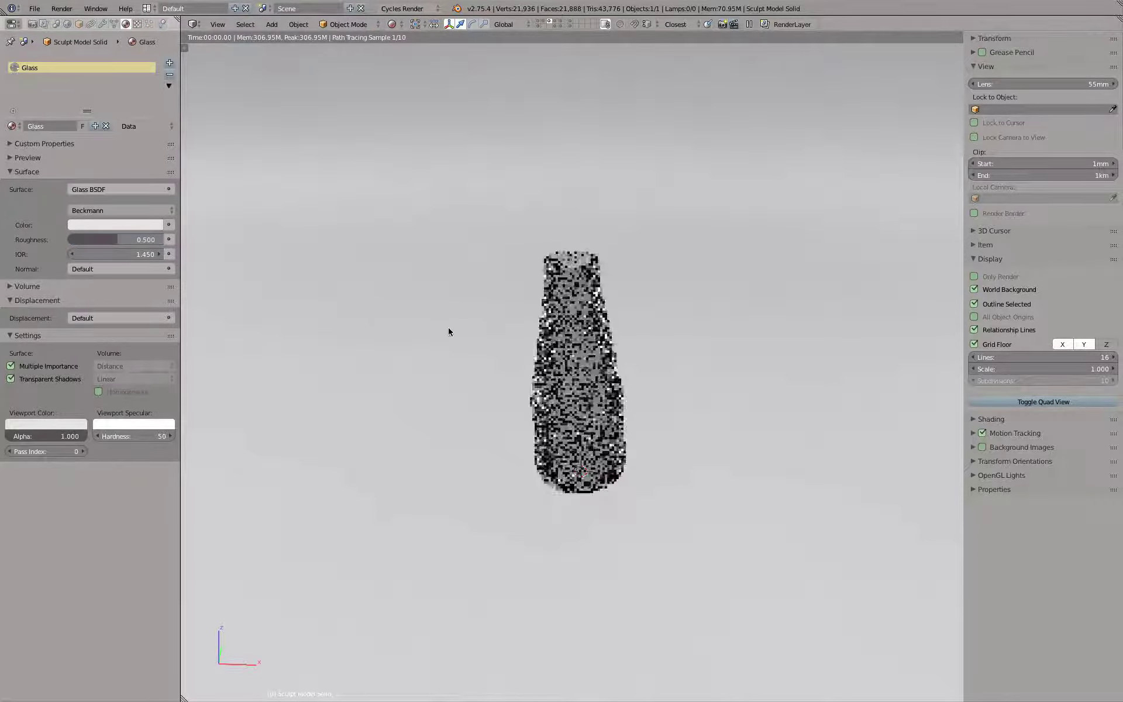
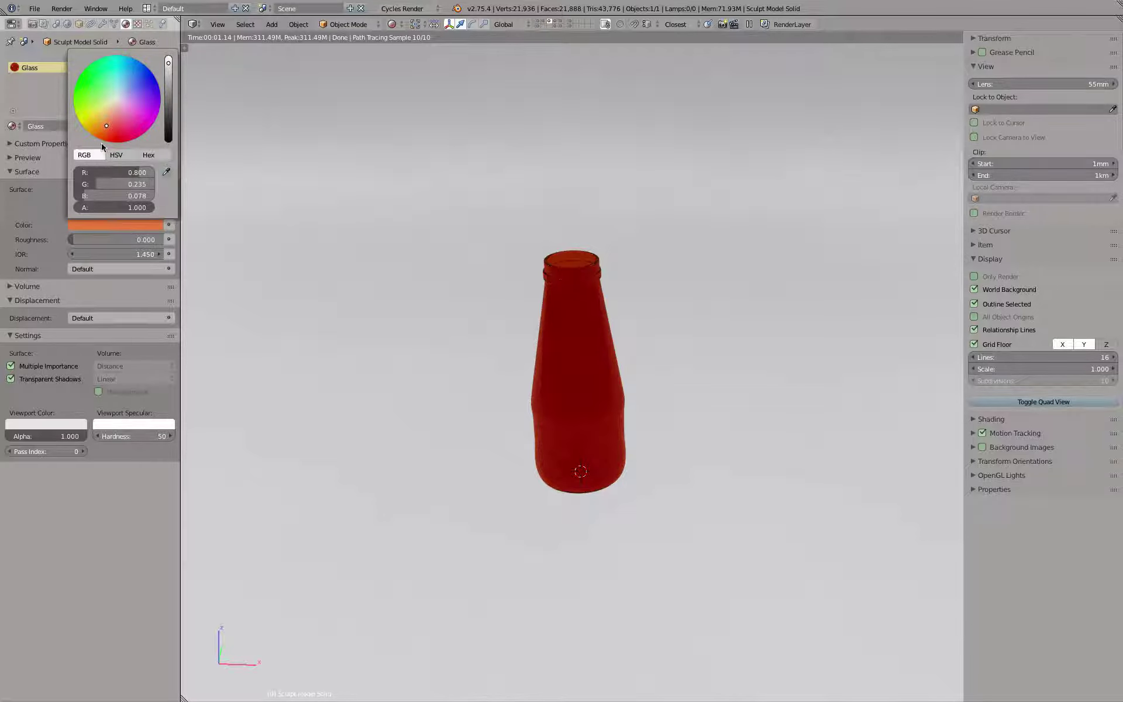
Step: Change the glass color to a pale blue and inspect the rendered bottle up close
{"action": "left_click", "coordinate": [112, 92]}
{"action": "left_click_drag", "start_coordinate": [112, 93], "coordinate": [121, 94]}
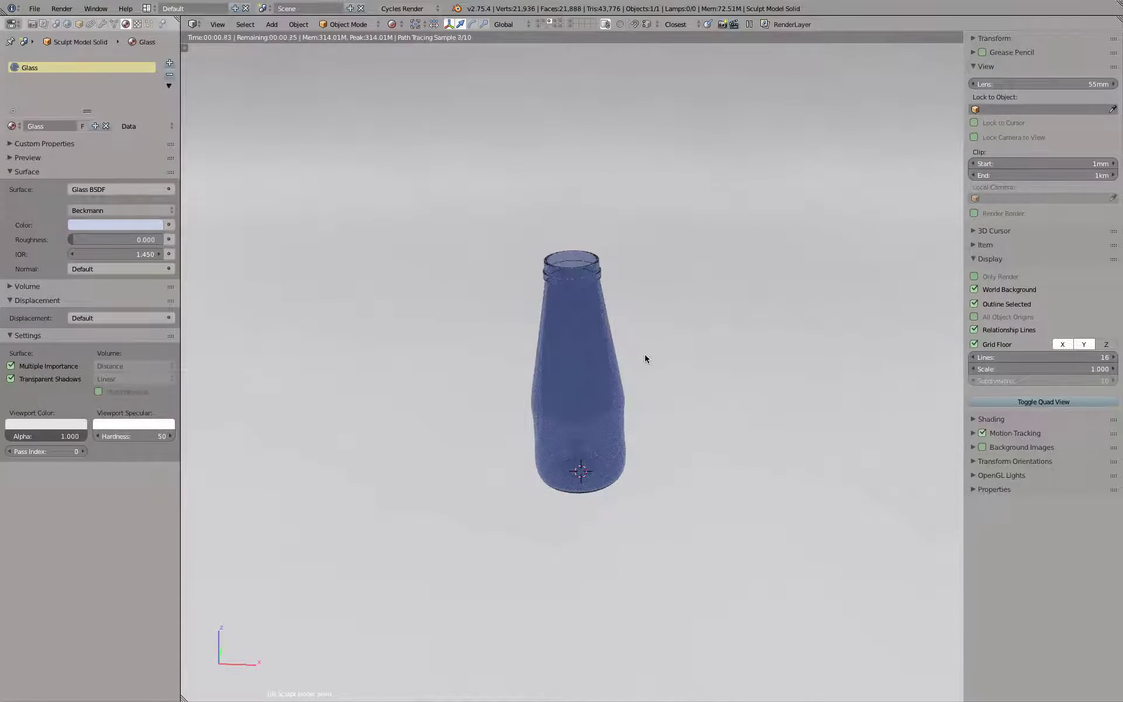
{"action": "scroll", "coordinate": [565, 262], "scroll_direction": "up", "scroll_amount": 5}
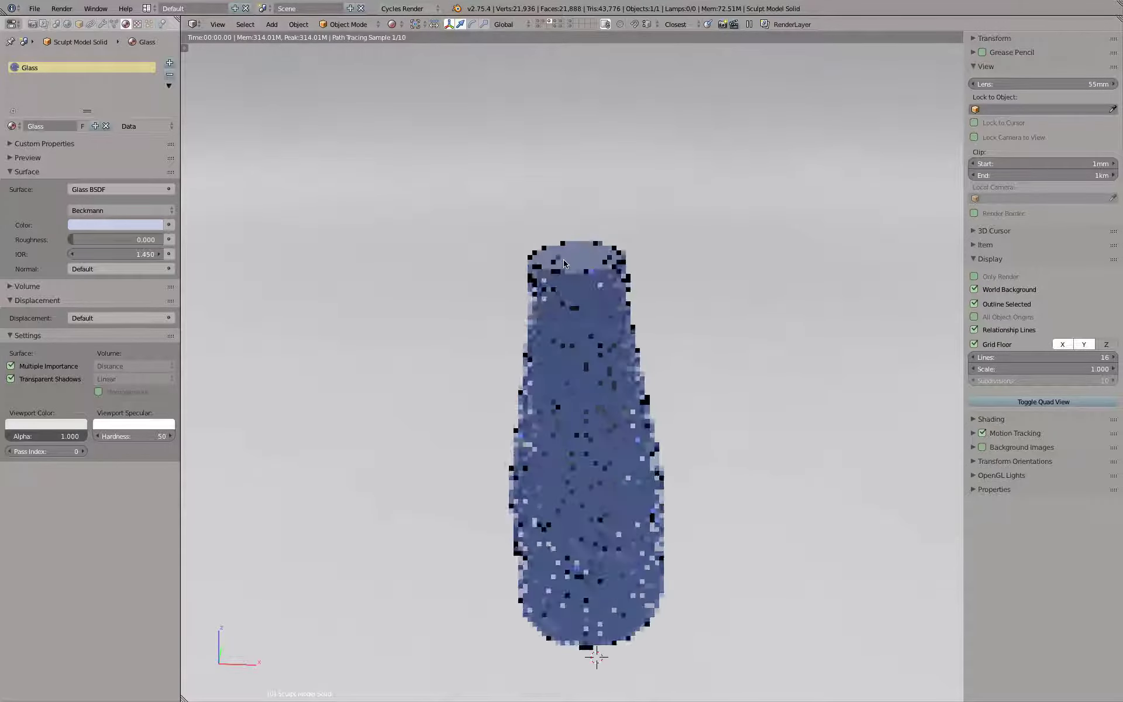
{"action": "mouse_move", "coordinate": [594, 385]}
{"action": "middle_mouse_down"}
{"action": "mouse_move", "coordinate": [608, 381]}
{"action": "mouse_move", "coordinate": [607, 367]}
{"action": "middle_mouse_up"}
{"action": "scroll", "coordinate": [594, 377], "scroll_direction": "down", "scroll_amount": 1}
{"action": "scroll", "coordinate": [607, 367], "scroll_direction": "down", "scroll_amount": 2}
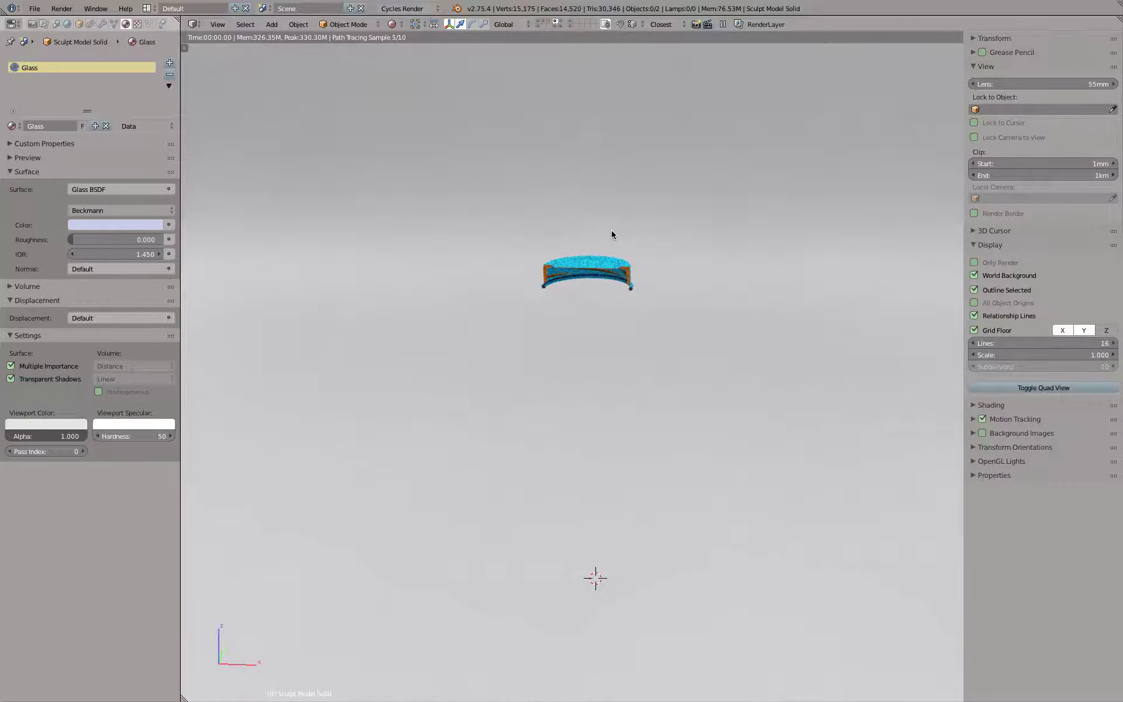
Step: Show the bottle cap in solid shading, select it and turn off its Boolean modifier in the viewport
{"action": "scroll", "coordinate": [612, 231], "scroll_direction": "up", "scroll_amount": 1}
{"action": "scroll", "coordinate": [613, 270], "scroll_direction": "up", "scroll_amount": 2}
{"action": "key", "text": "shift+z"}
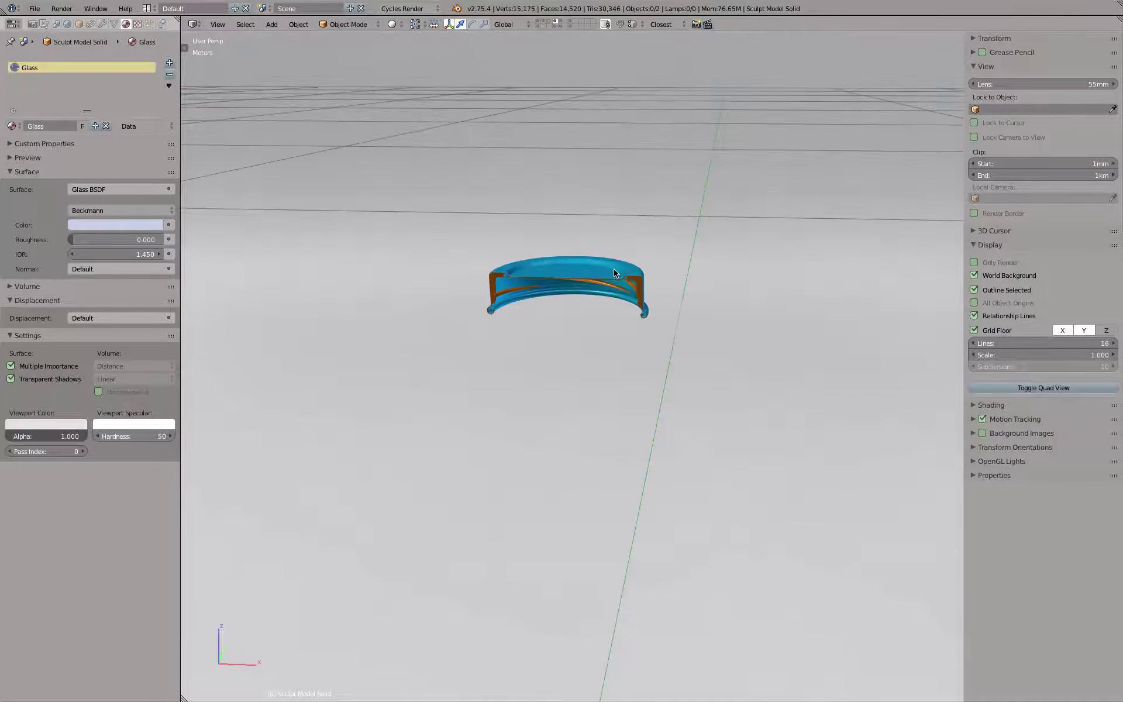
{"action": "right_click", "coordinate": [615, 270]}
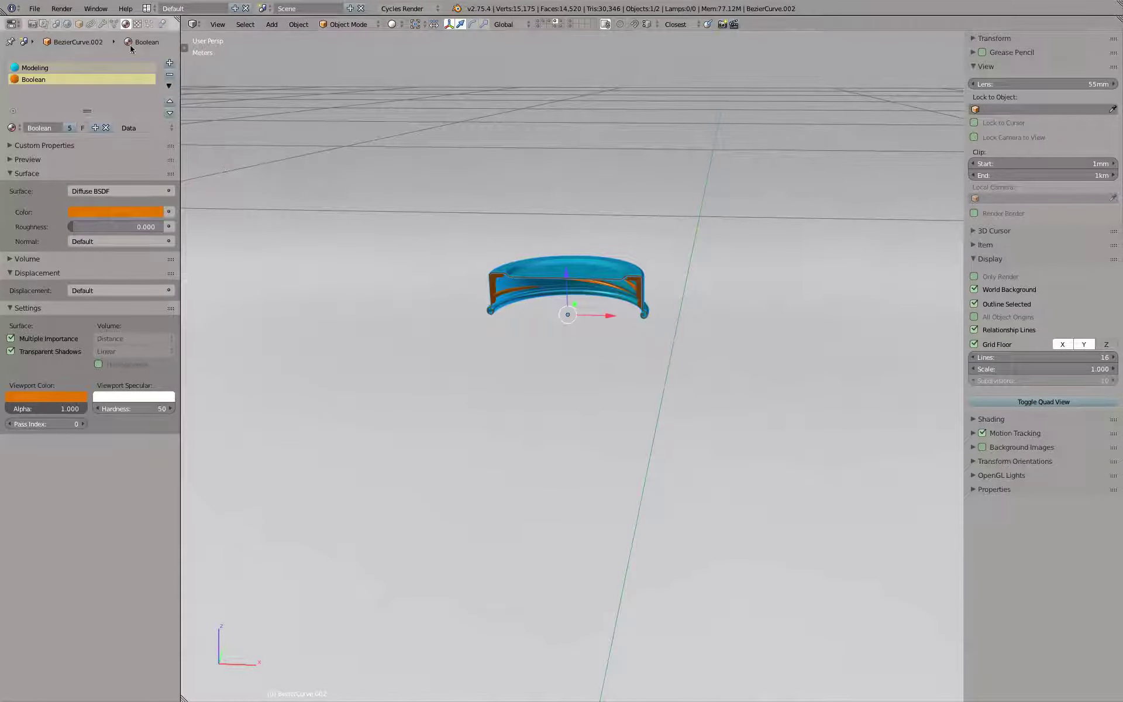
{"action": "left_click", "coordinate": [103, 24]}
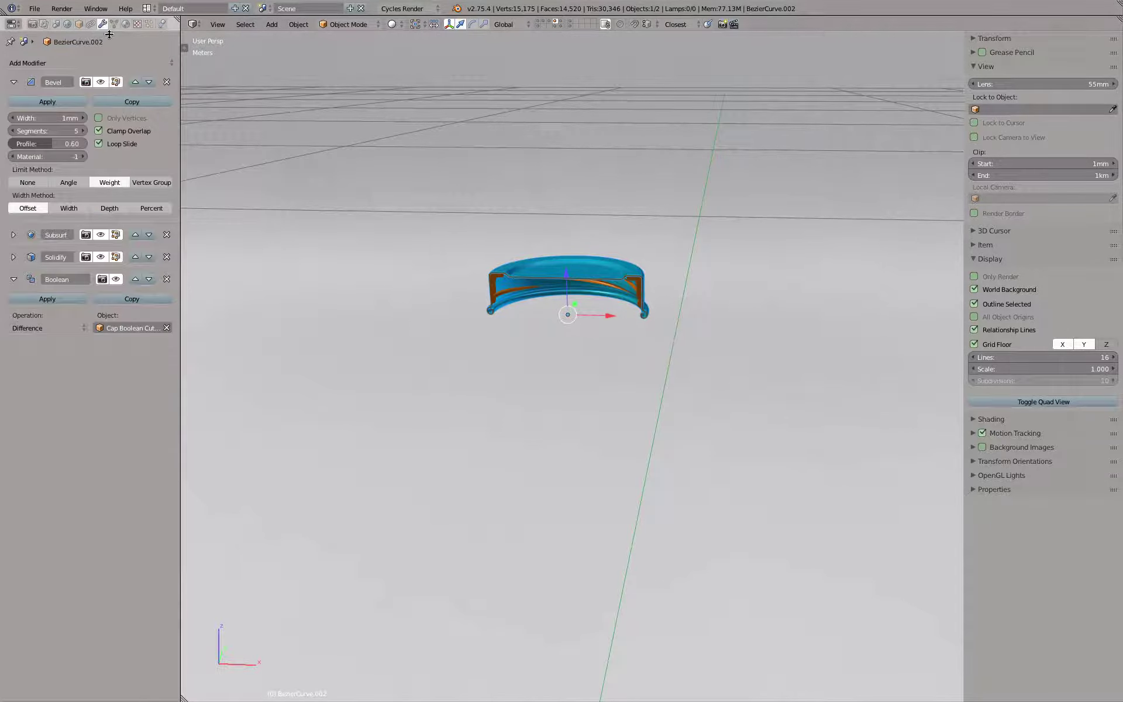
{"action": "left_click", "coordinate": [117, 280]}
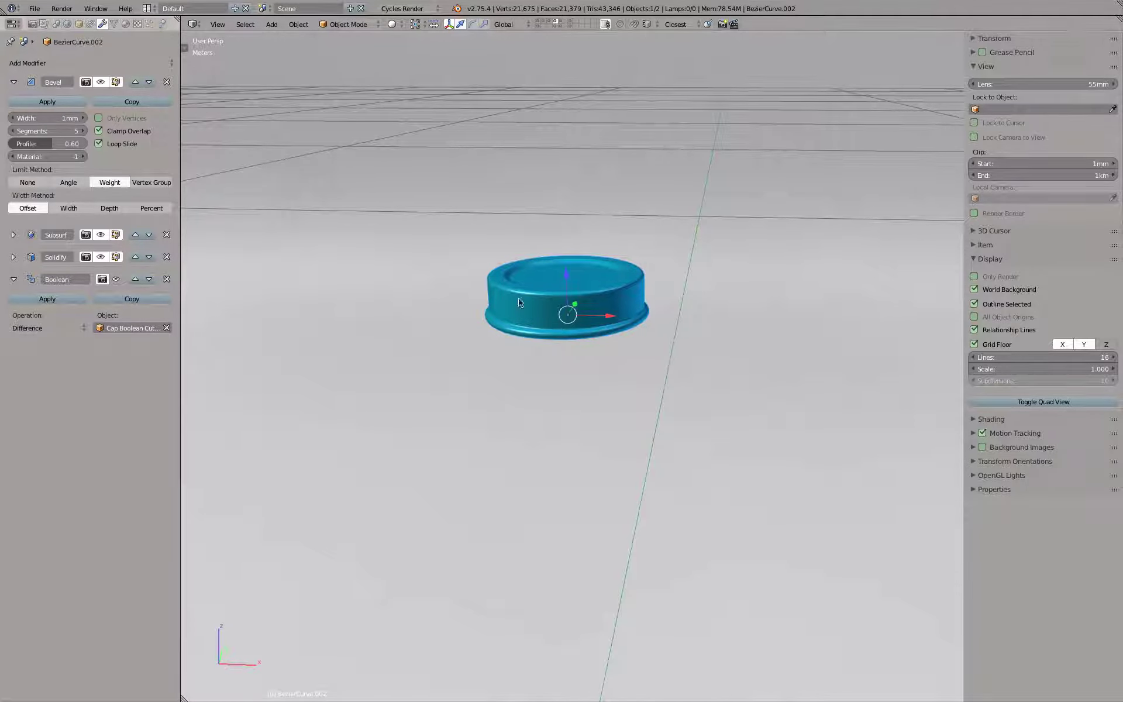
Step: Turn off the cap's Boolean modifier for rendering and check the cap's geometry in wireframe
{"action": "left_click", "coordinate": [103, 283]}
{"action": "key", "text": "z"}
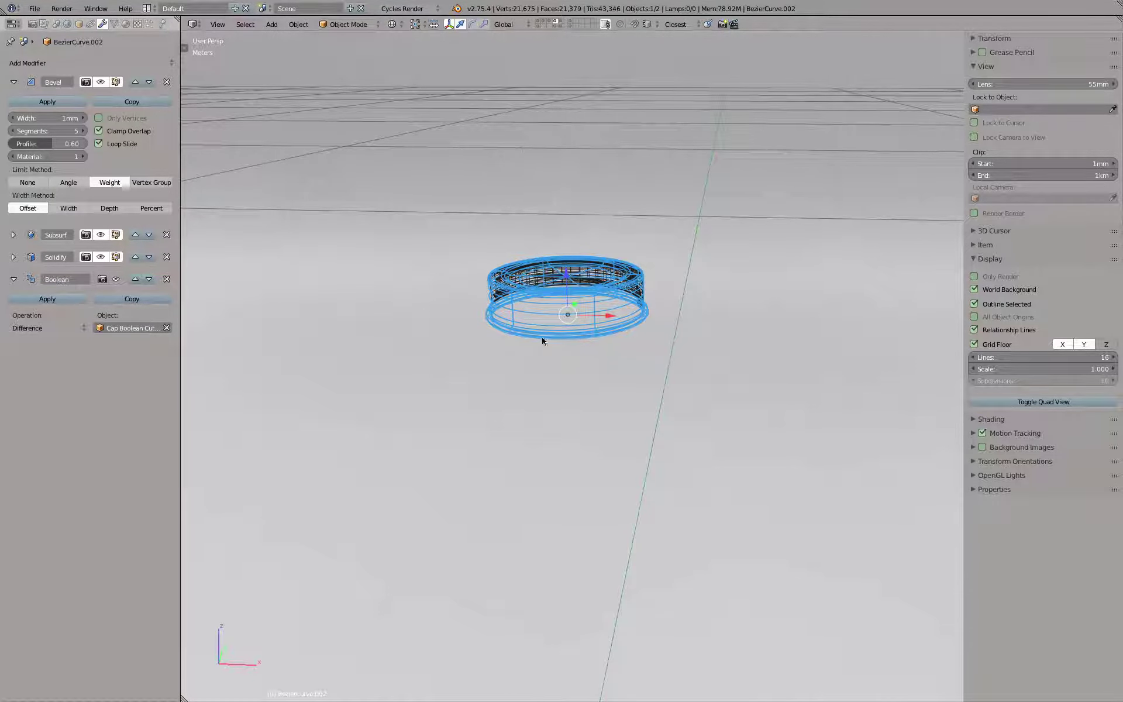
{"action": "key", "text": "z"}
{"action": "scroll", "coordinate": [547, 325], "scroll_direction": "up", "scroll_amount": 2}
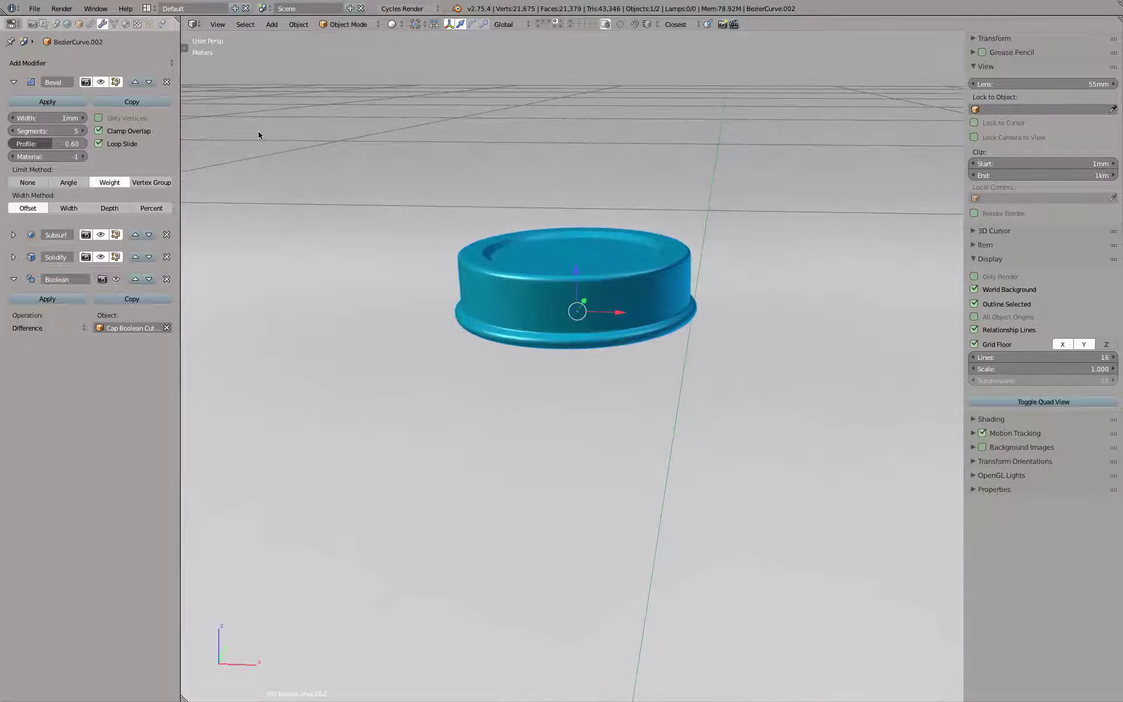
Step: Remove the cap's Boolean and Modeling materials and add a new material named Chrome
{"action": "left_click", "coordinate": [125, 24]}
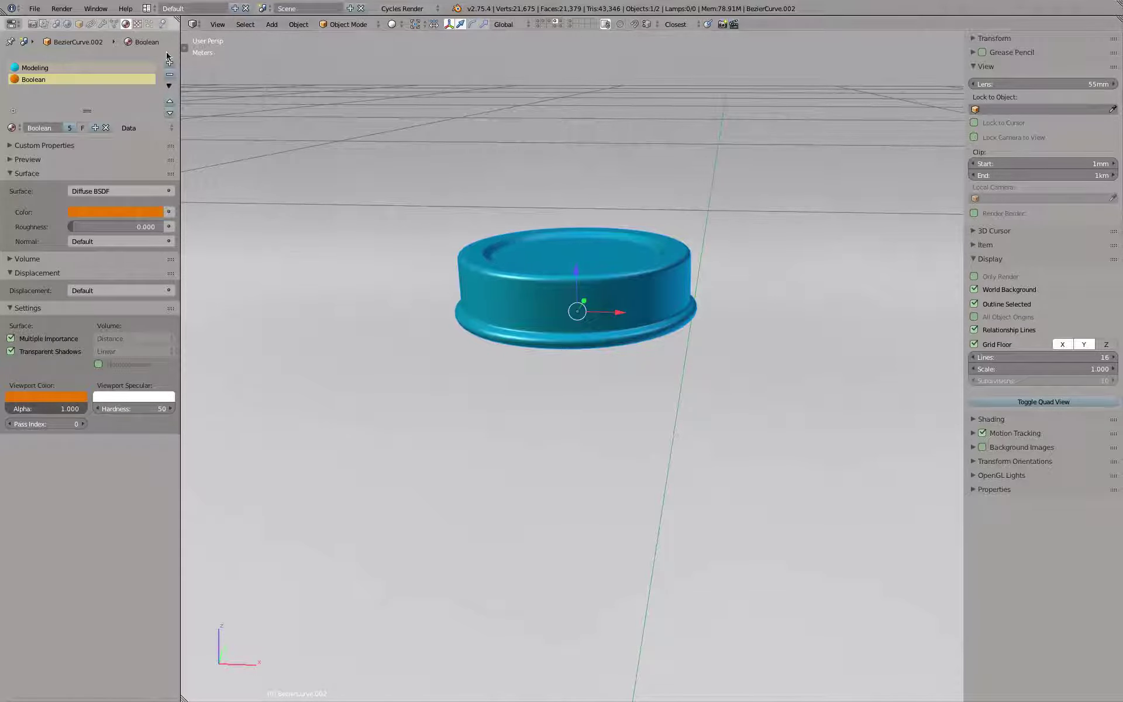
{"action": "left_click", "coordinate": [171, 76]}
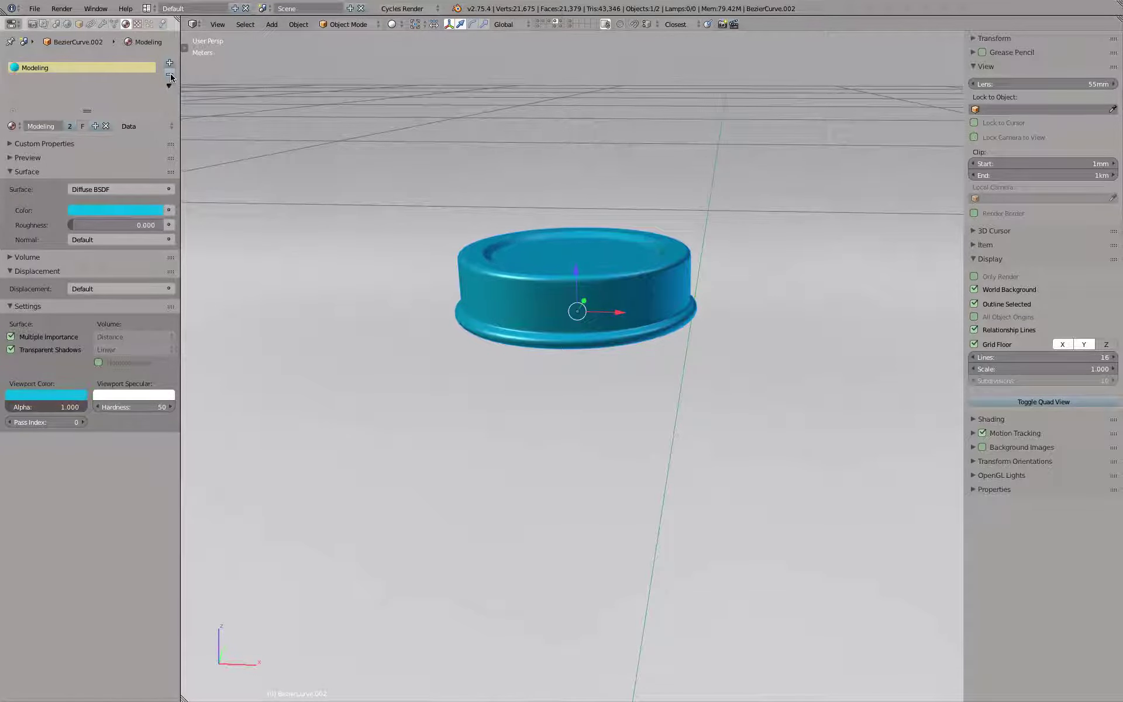
{"action": "left_click", "coordinate": [170, 76]}
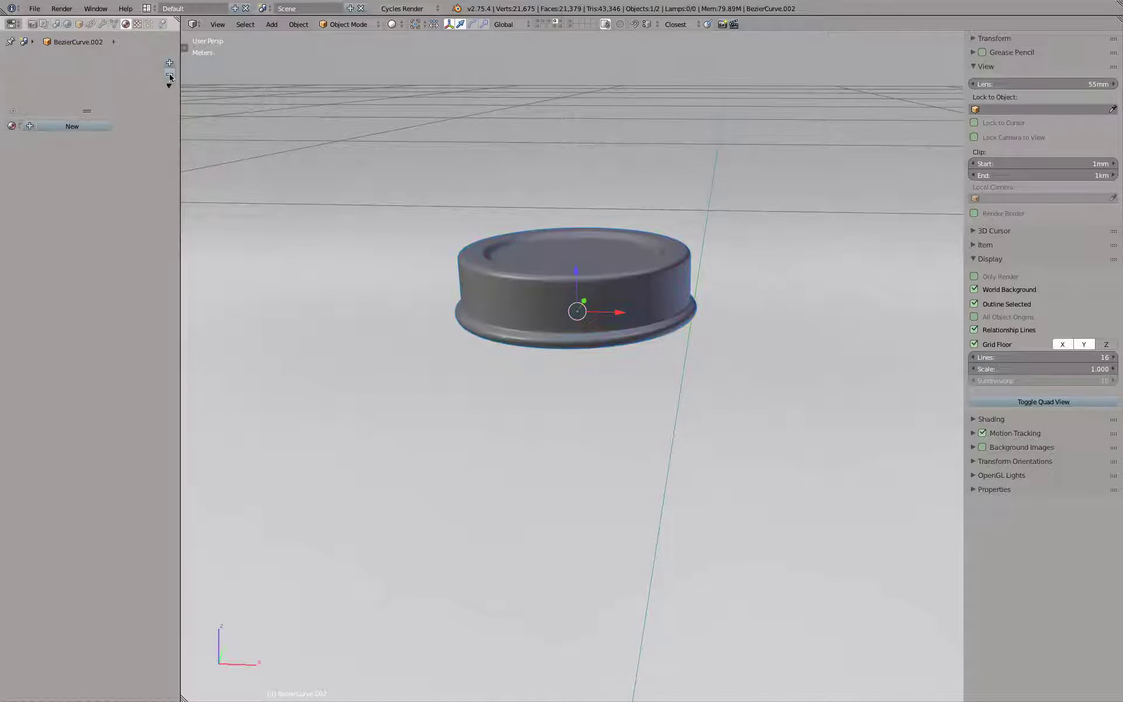
{"action": "left_click", "coordinate": [80, 125]}
{"action": "left_click", "coordinate": [65, 127]}
{"action": "type", "text": "Chrome"}
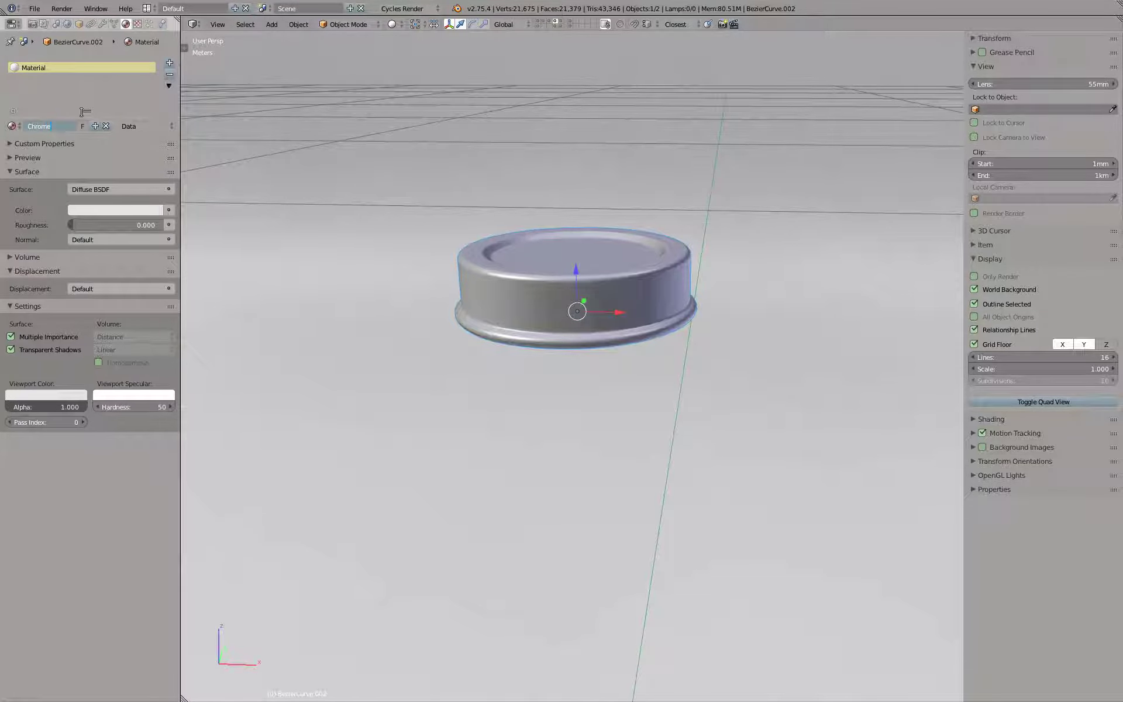
{"action": "key", "text": "Return"}
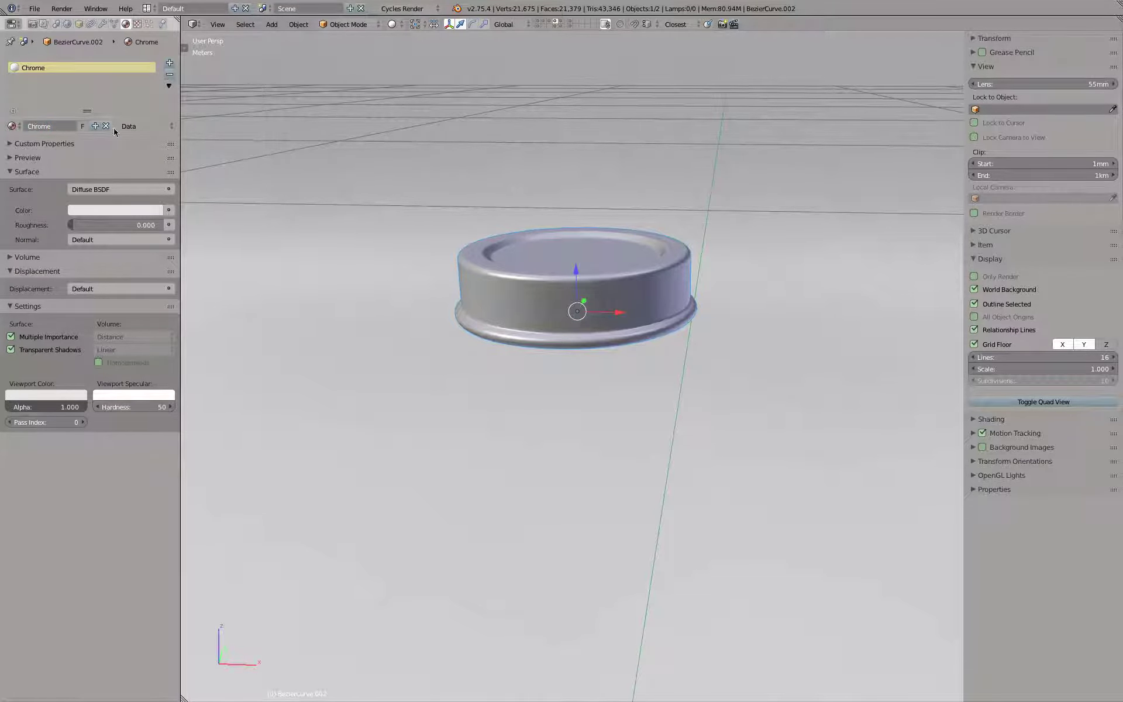
Step: Change the Chrome material's surface shader to Glossy BSDF and inspect the rendered cap up close
{"action": "left_click", "coordinate": [128, 190]}
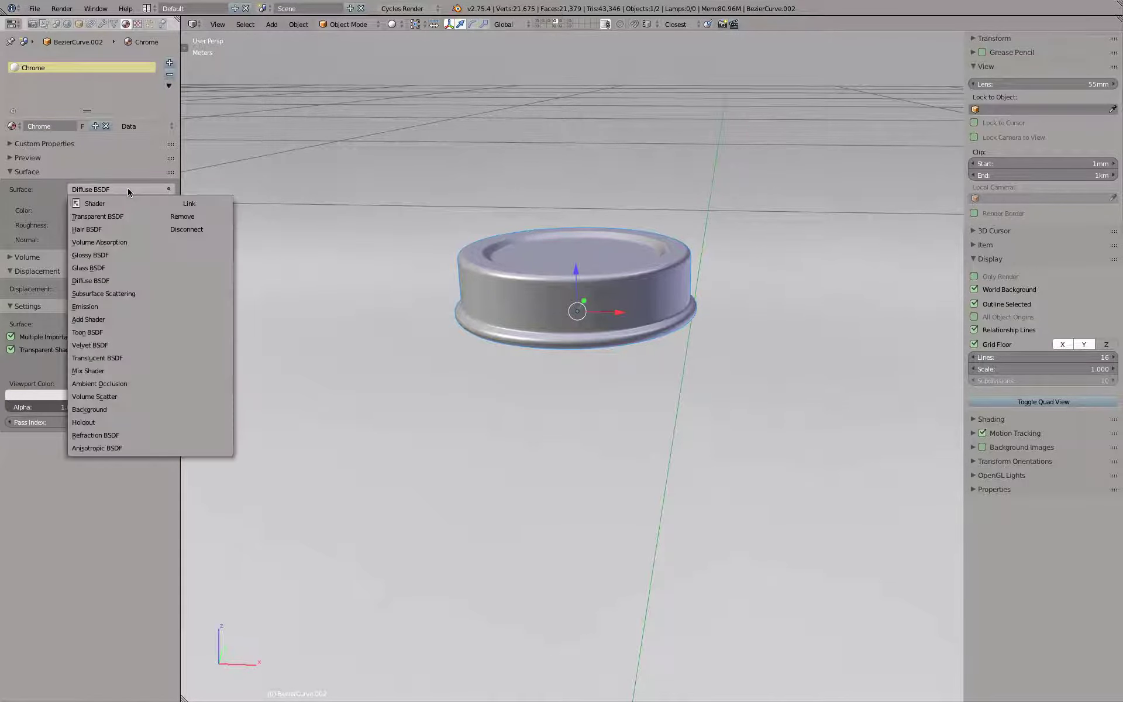
{"action": "left_click", "coordinate": [110, 255]}
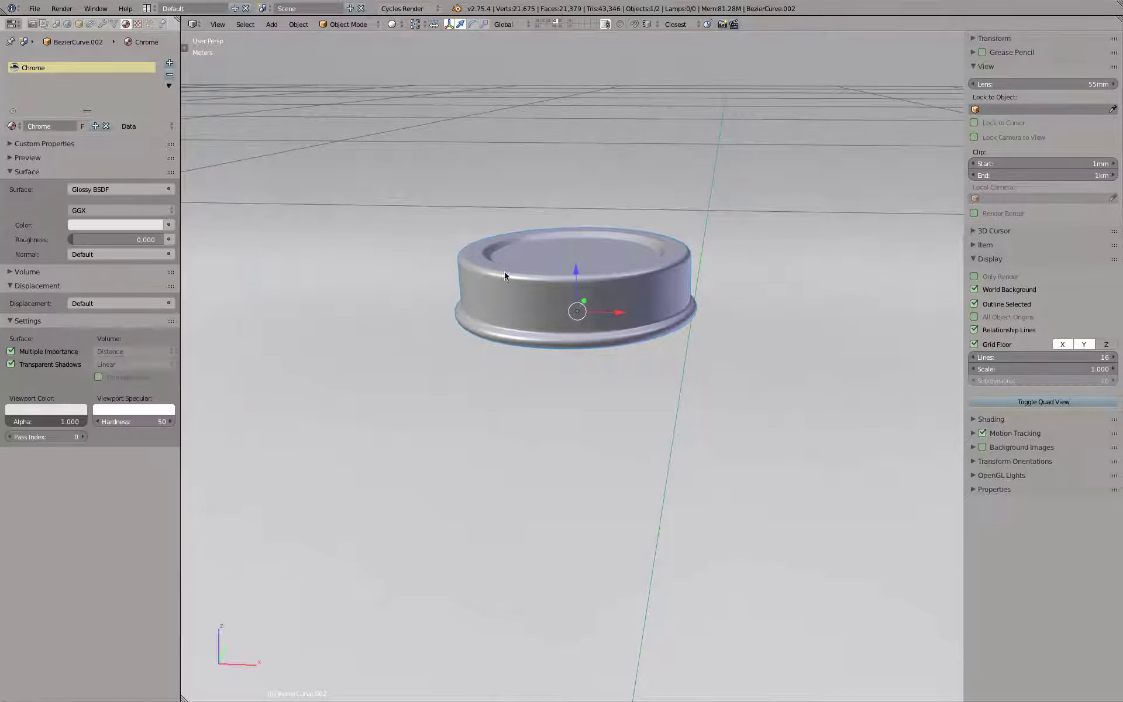
{"action": "middle_click_drag", "start_coordinate": [498, 274], "coordinate": [515, 277]}
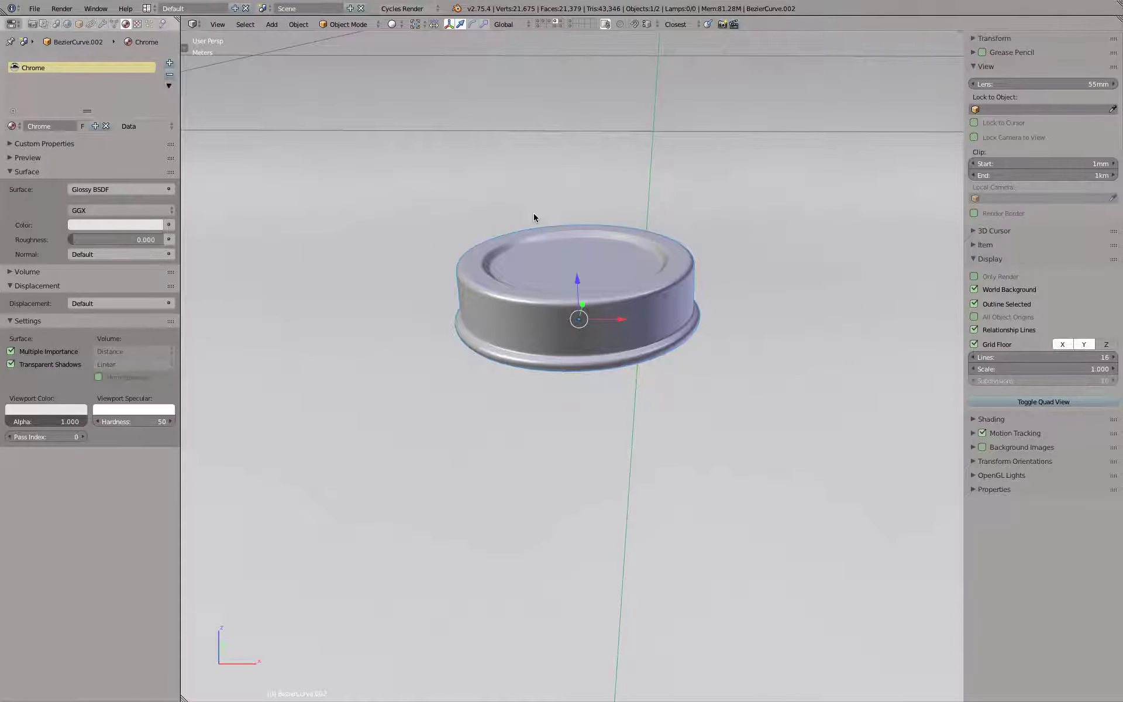
{"action": "key", "text": "shift+z"}
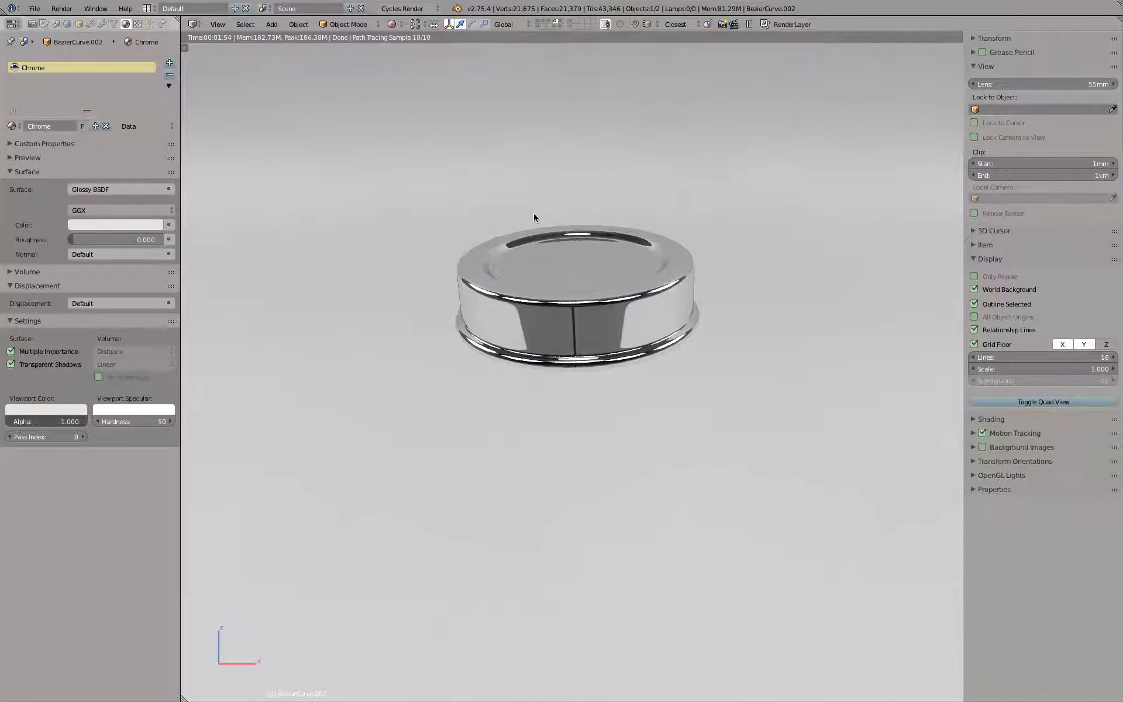
{"action": "scroll", "coordinate": [555, 244], "scroll_direction": "up", "scroll_amount": 3}
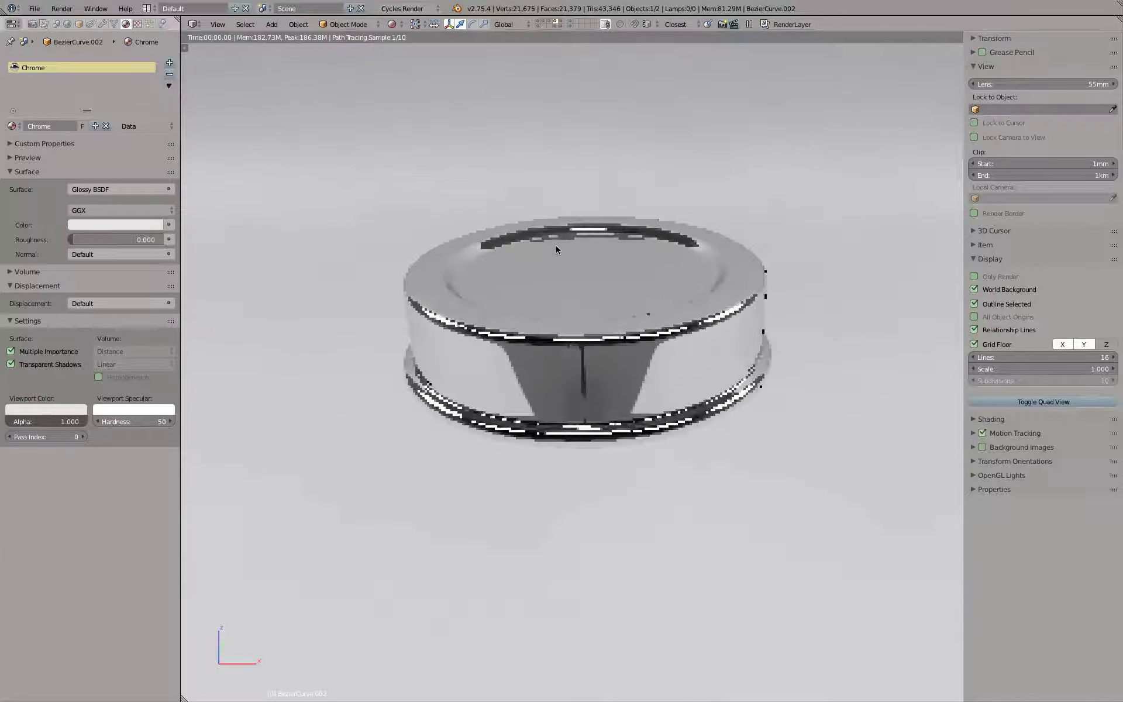
{"action": "middle_click_drag", "start_coordinate": [618, 308], "coordinate": [586, 269]}
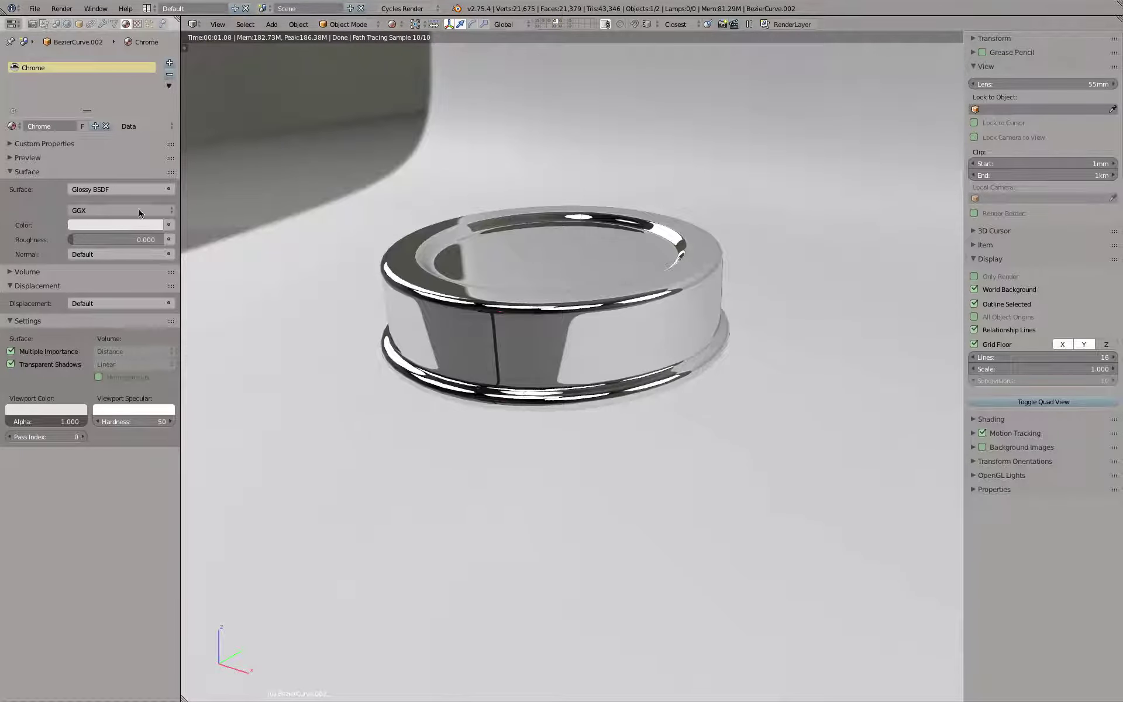
Step: Try a roughness of 0.1 on the cap's Chrome material and view the render from farther away
{"action": "left_click", "coordinate": [122, 237]}
{"action": "left_click", "coordinate": [121, 237]}
{"action": "key", "text": "BackSpace"}
{"action": "type", "text": "."}
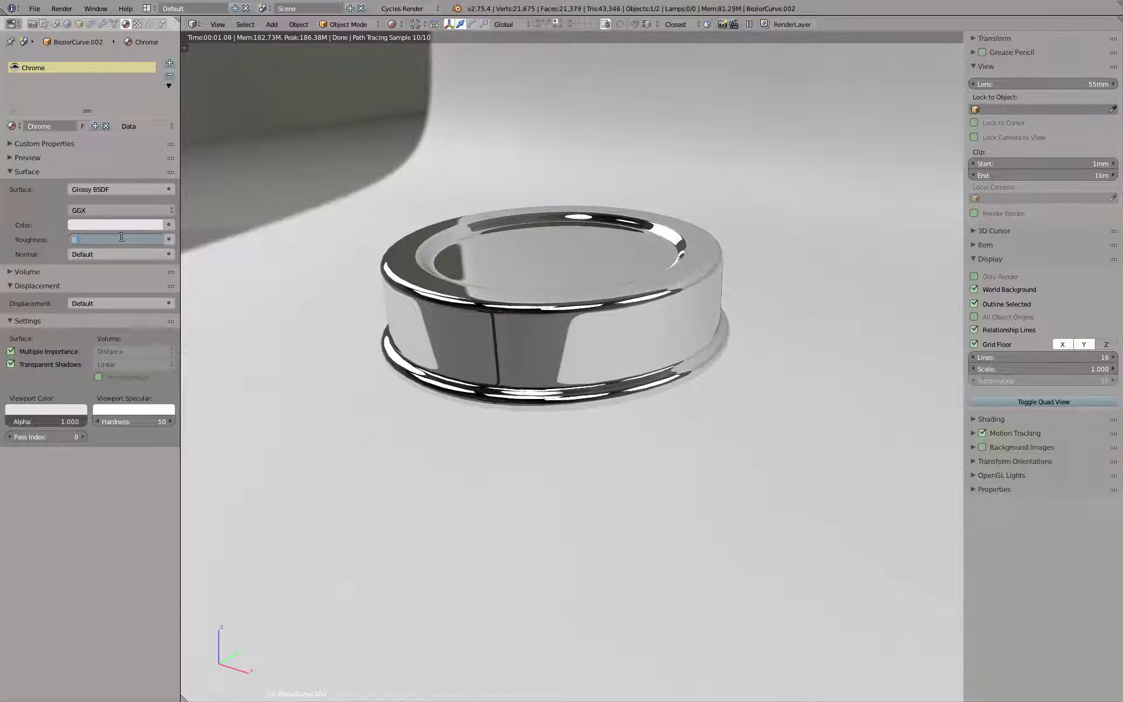
{"action": "type", "text": "1"}
{"action": "key", "text": "Return"}
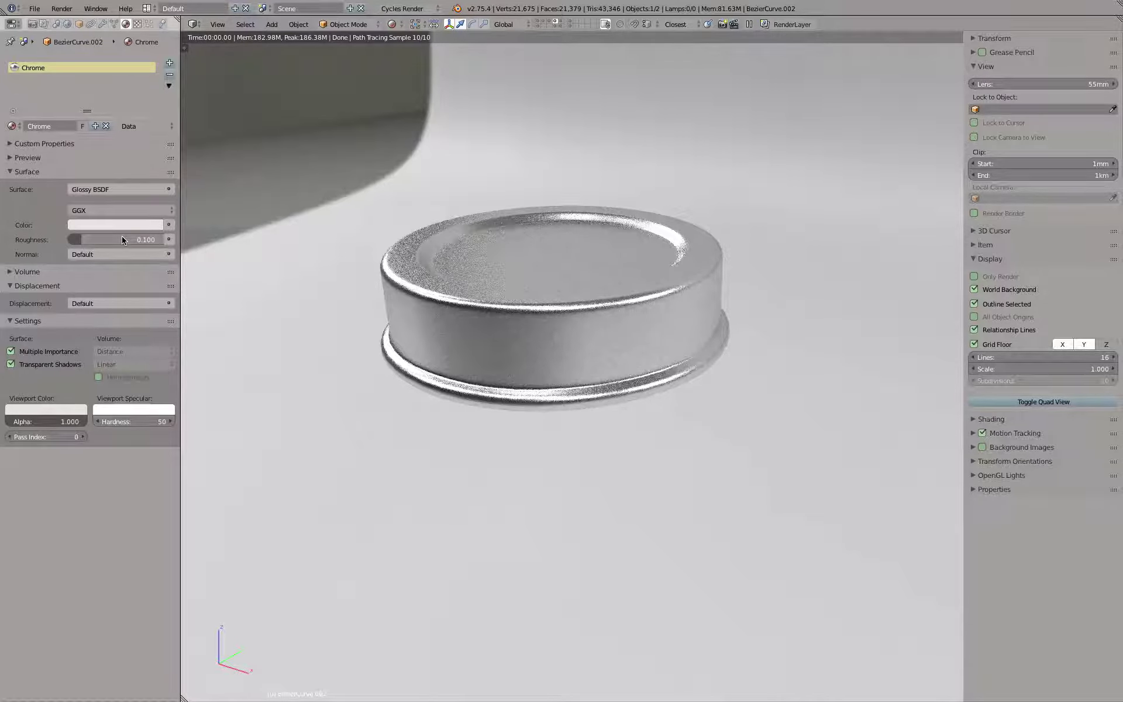
{"action": "scroll", "coordinate": [441, 282], "scroll_direction": "down", "scroll_amount": 3}
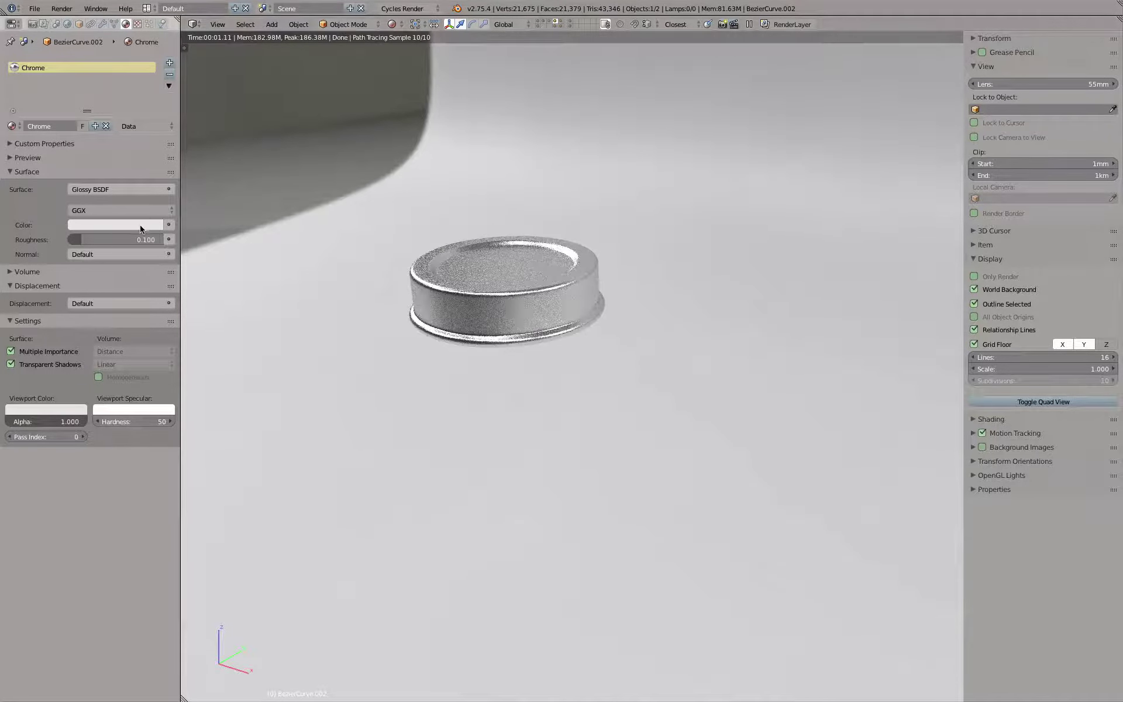
Step: Try a red color on the Chrome material and return it to a near-white tone
{"action": "left_click", "coordinate": [141, 228]}
{"action": "left_click", "coordinate": [134, 115]}
{"action": "left_click_drag", "start_coordinate": [133, 116], "coordinate": [120, 129]}
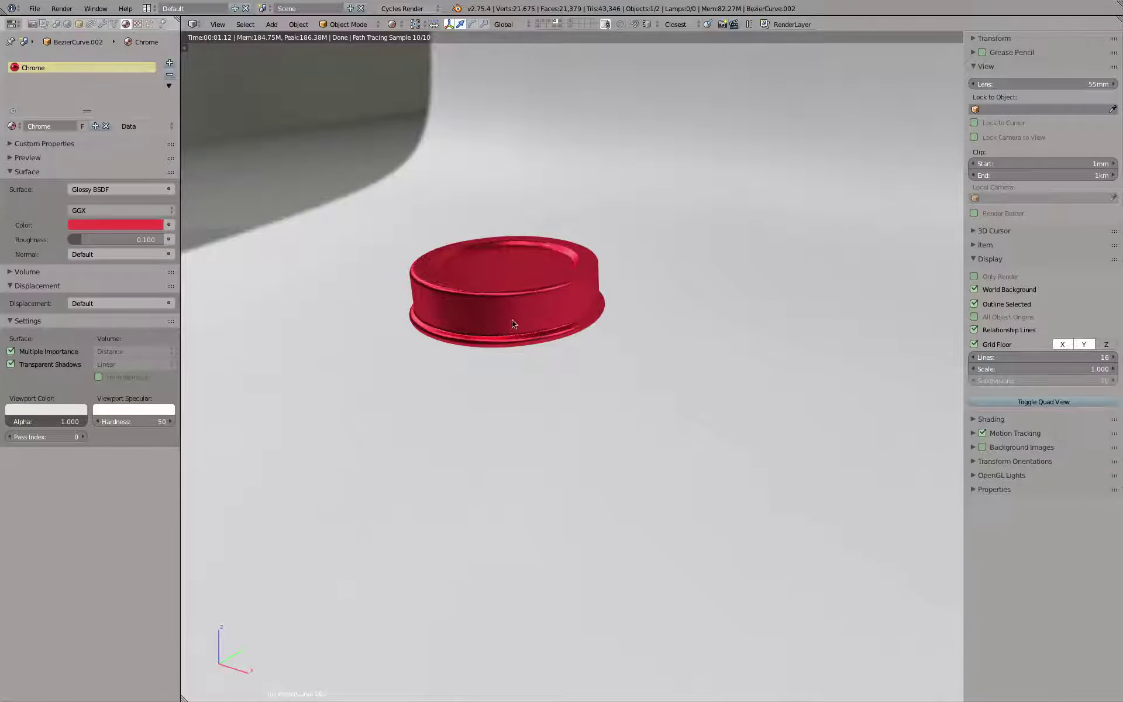
{"action": "left_click", "coordinate": [133, 225]}
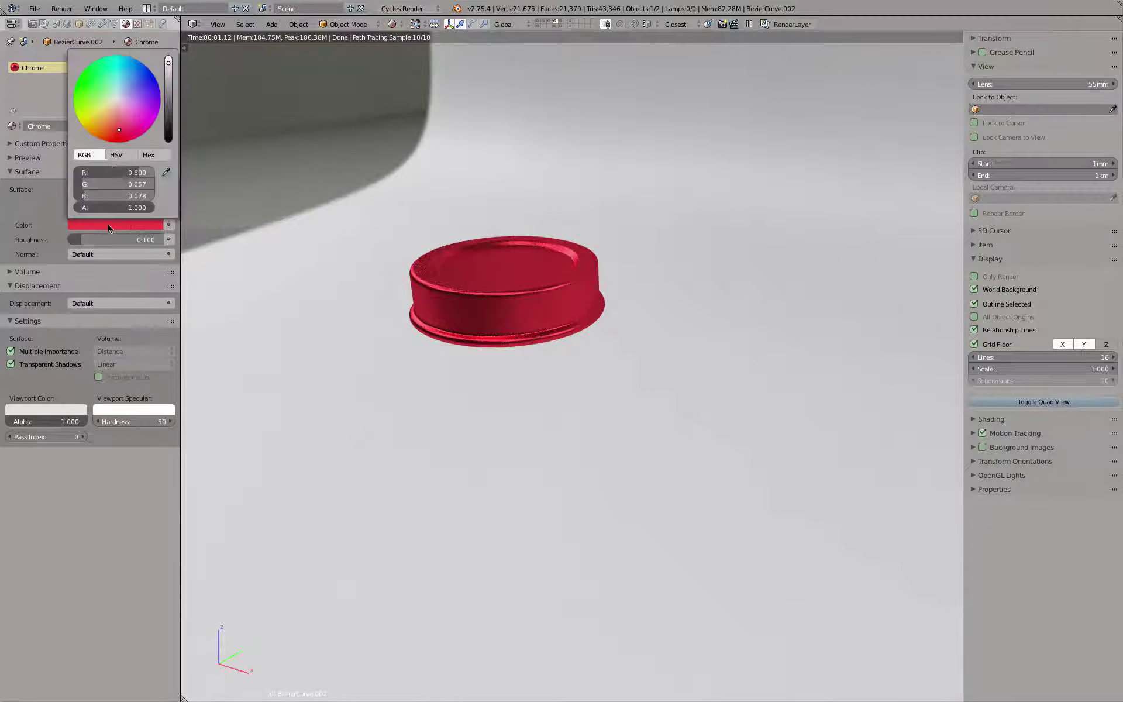
{"action": "left_click_drag", "start_coordinate": [119, 129], "coordinate": [116, 104]}
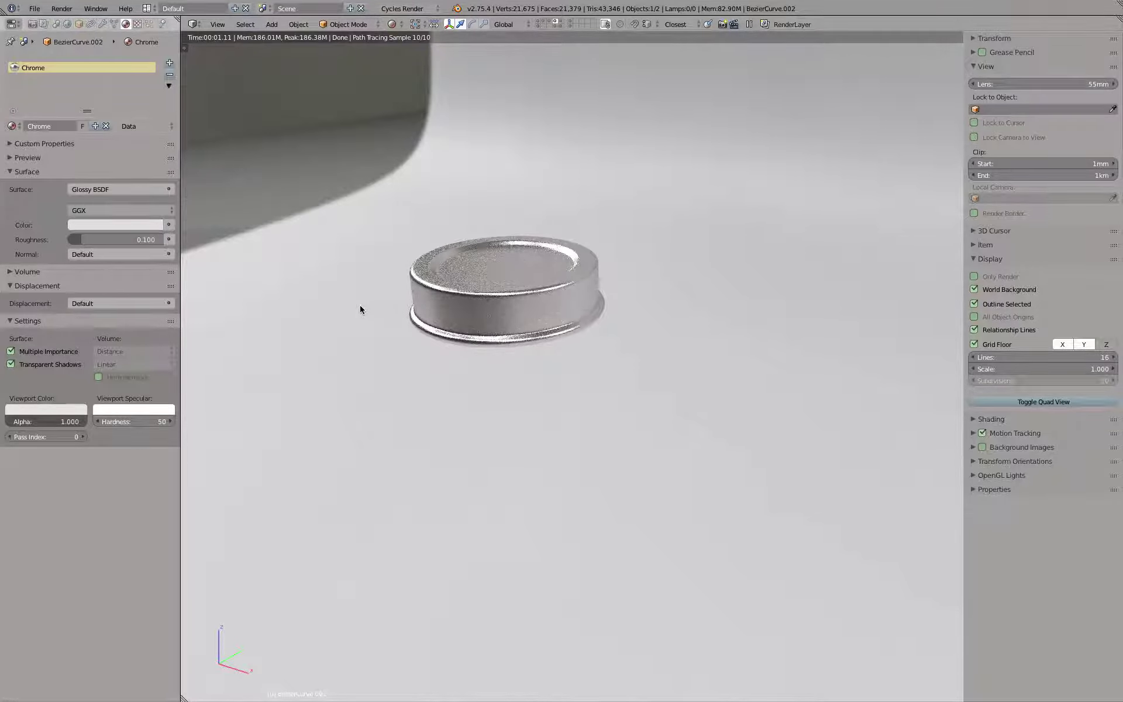
Step: Set the Chrome material's roughness to 0.05
{"action": "left_click", "coordinate": [155, 239]}
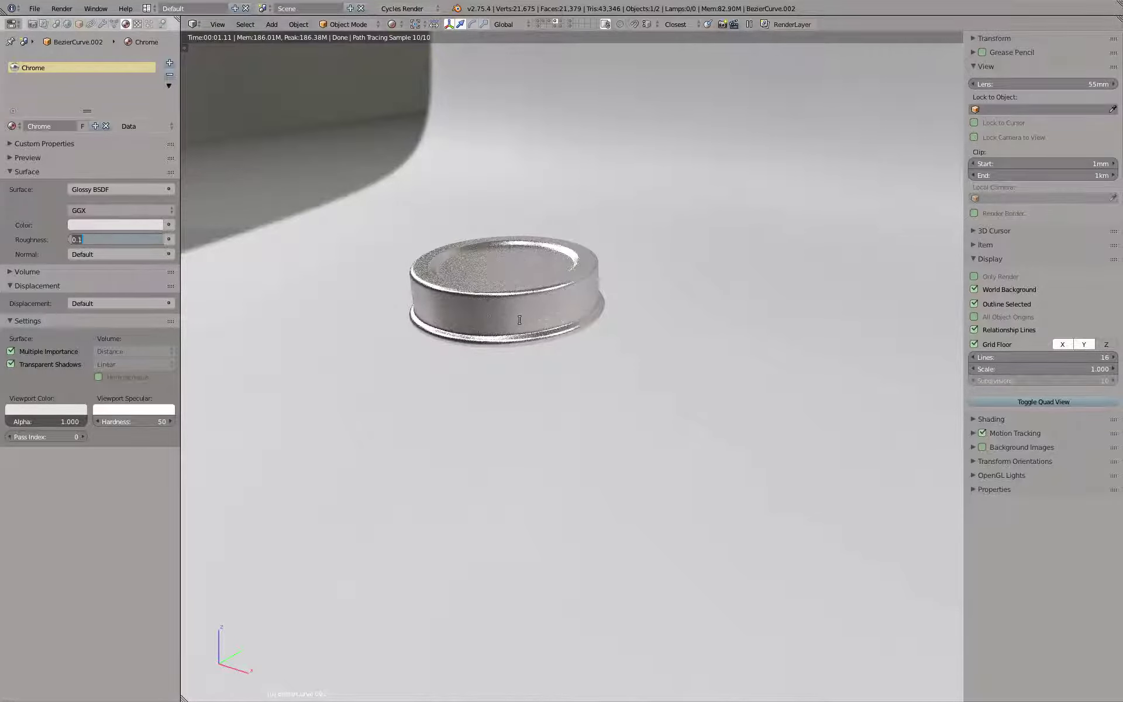
{"action": "type", "text": "0.05"}
{"action": "key", "text": "Return"}
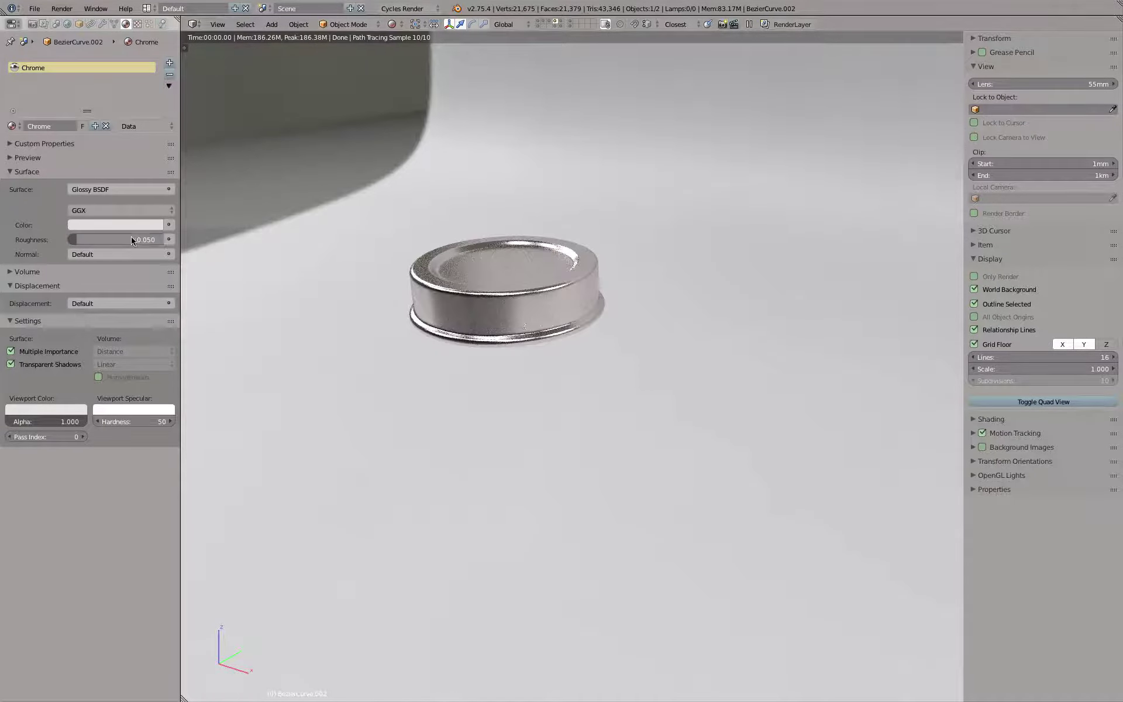
Step: Set the Chrome material's color to a neutral grey with red, green and blue all at 0.8
{"action": "left_click", "coordinate": [102, 225]}
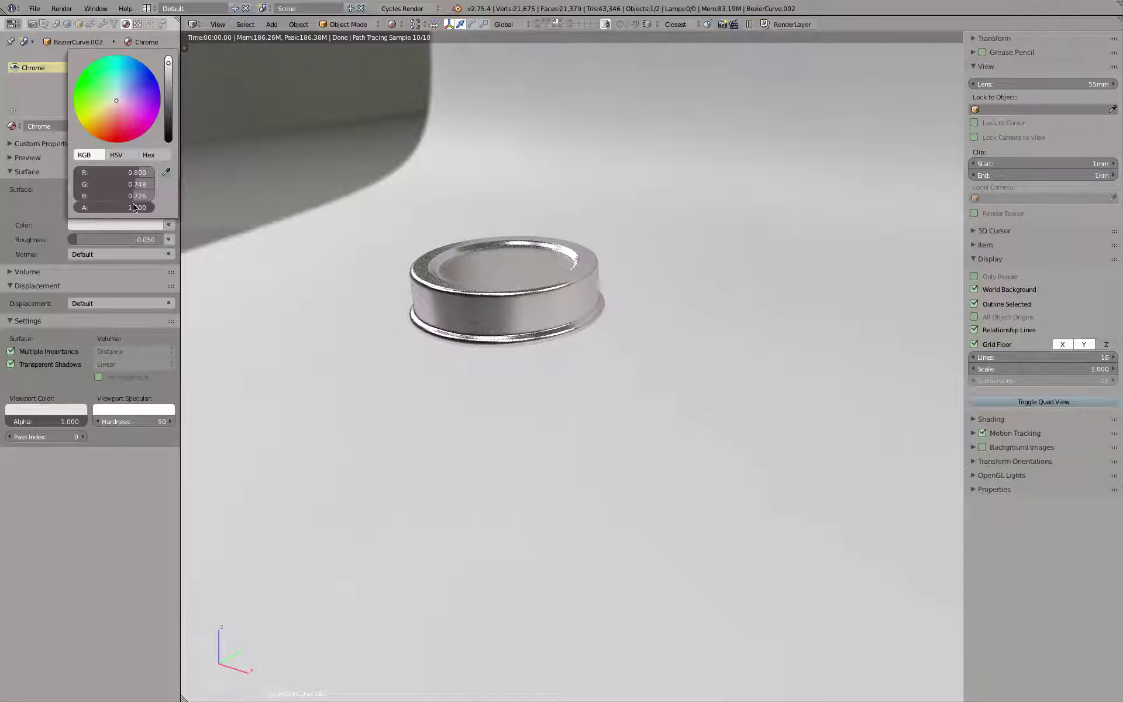
{"action": "left_click", "coordinate": [125, 171]}
{"action": "type", "text": ".8"}
{"action": "key", "text": "Tab"}
{"action": "type", "text": ".8"}
{"action": "key", "text": "Tab"}
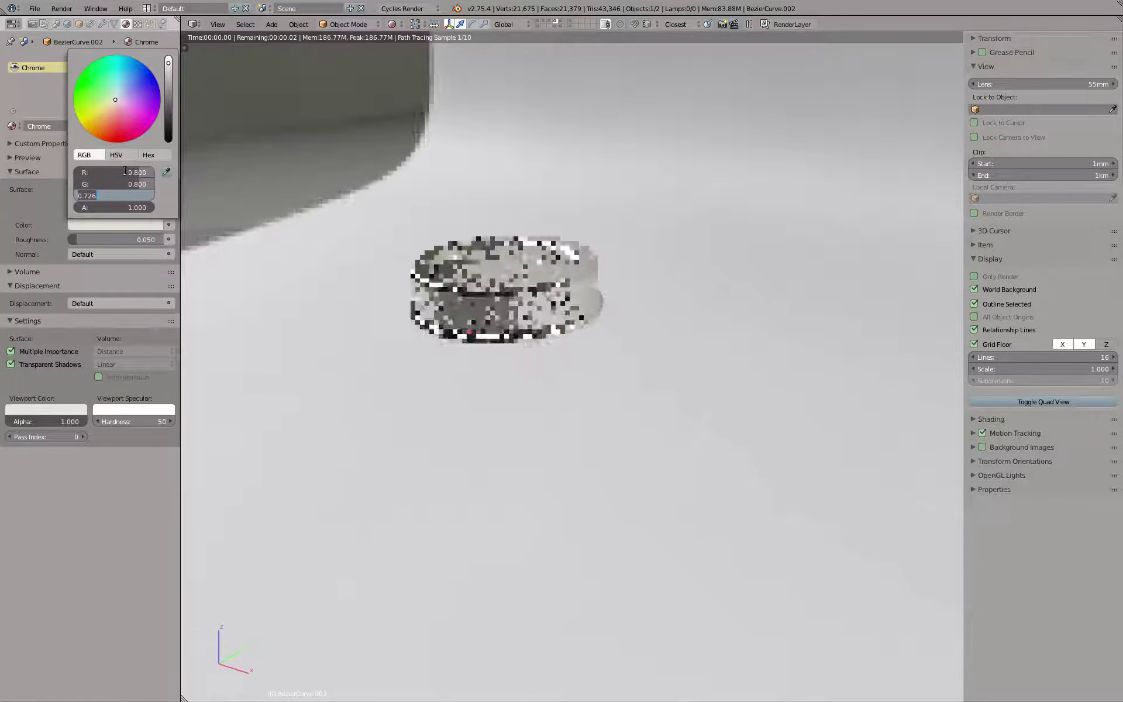
{"action": "type", "text": ".8"}
{"action": "key", "text": "Return"}
{"action": "left_click_drag", "start_coordinate": [119, 173], "coordinate": [119, 195]}
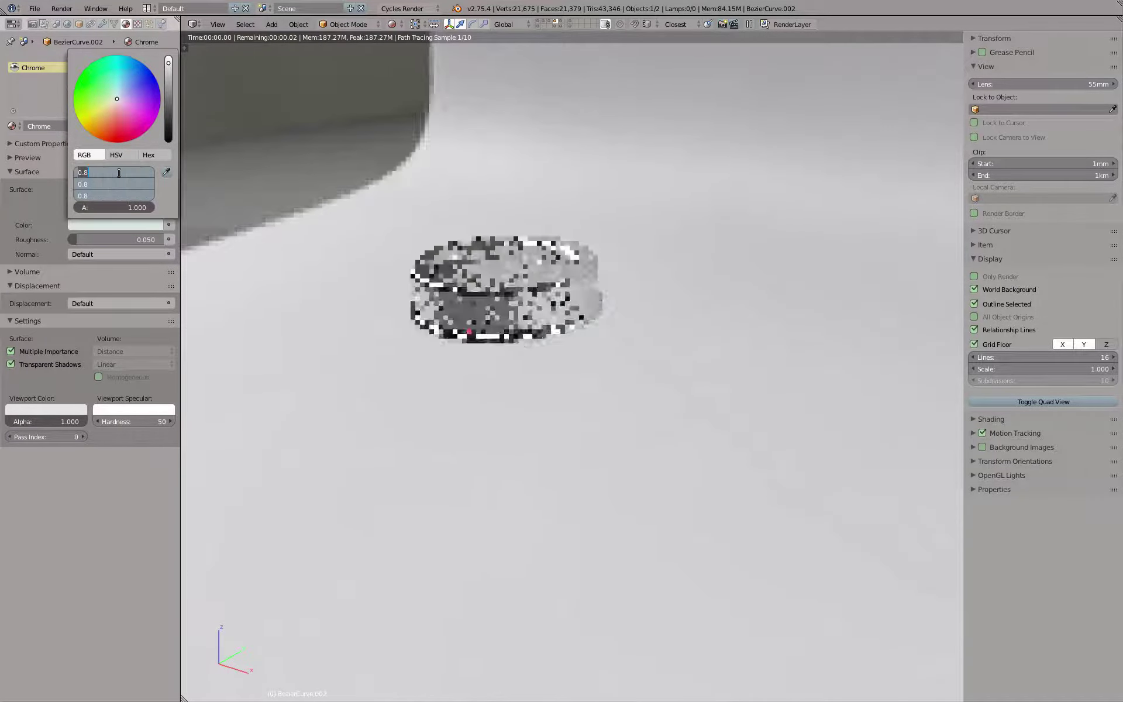
{"action": "type", "text": ".8"}
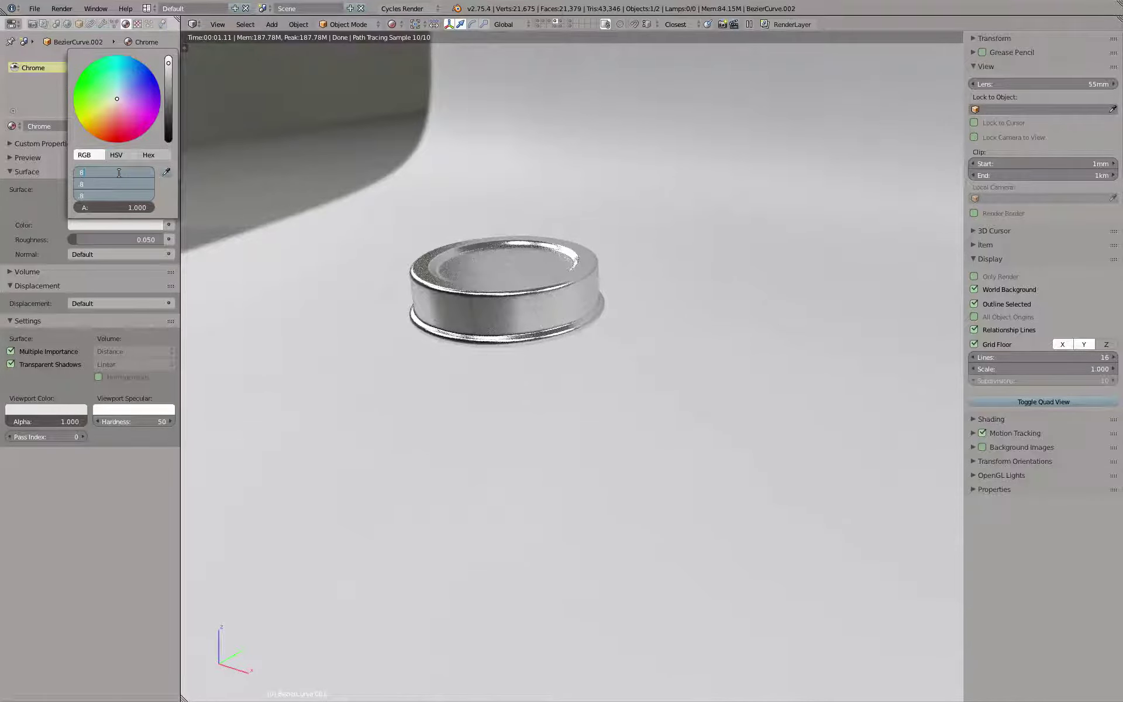
{"action": "key", "text": "Return"}
Step: Select the Cap Insert object inside the cap in wireframe and move it to layer 7
{"action": "middle_click_drag", "start_coordinate": [424, 248], "coordinate": [490, 291]}
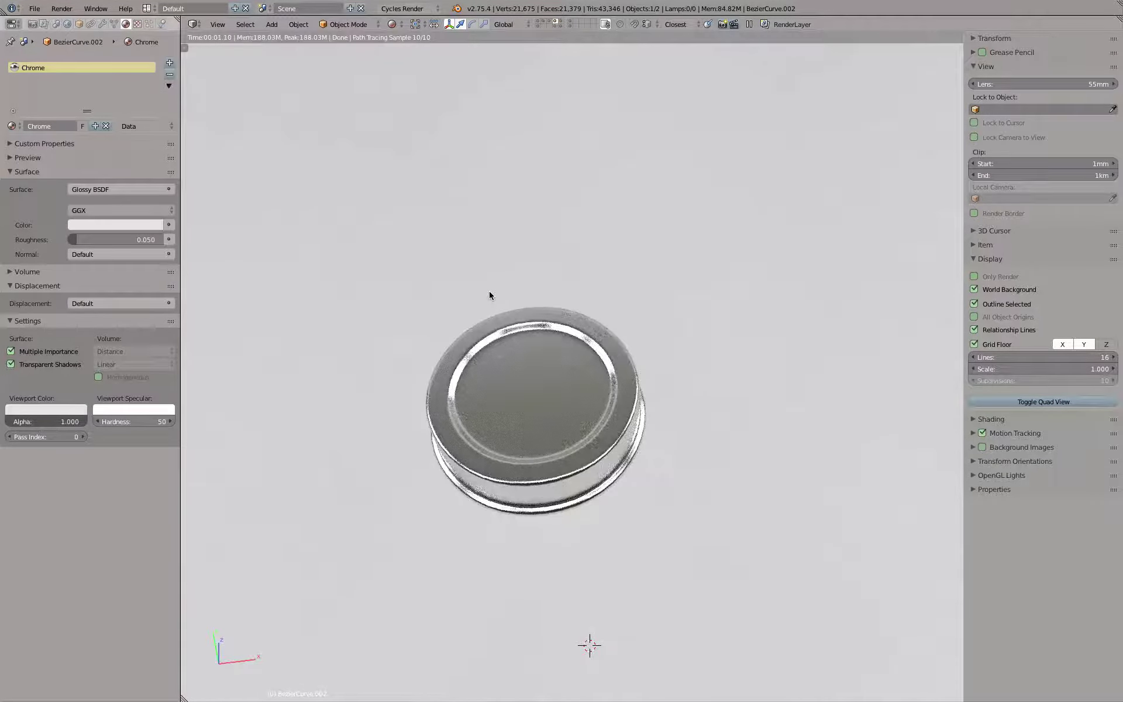
{"action": "key", "text": "z"}
{"action": "middle_click_drag", "start_coordinate": [548, 373], "coordinate": [553, 360]}
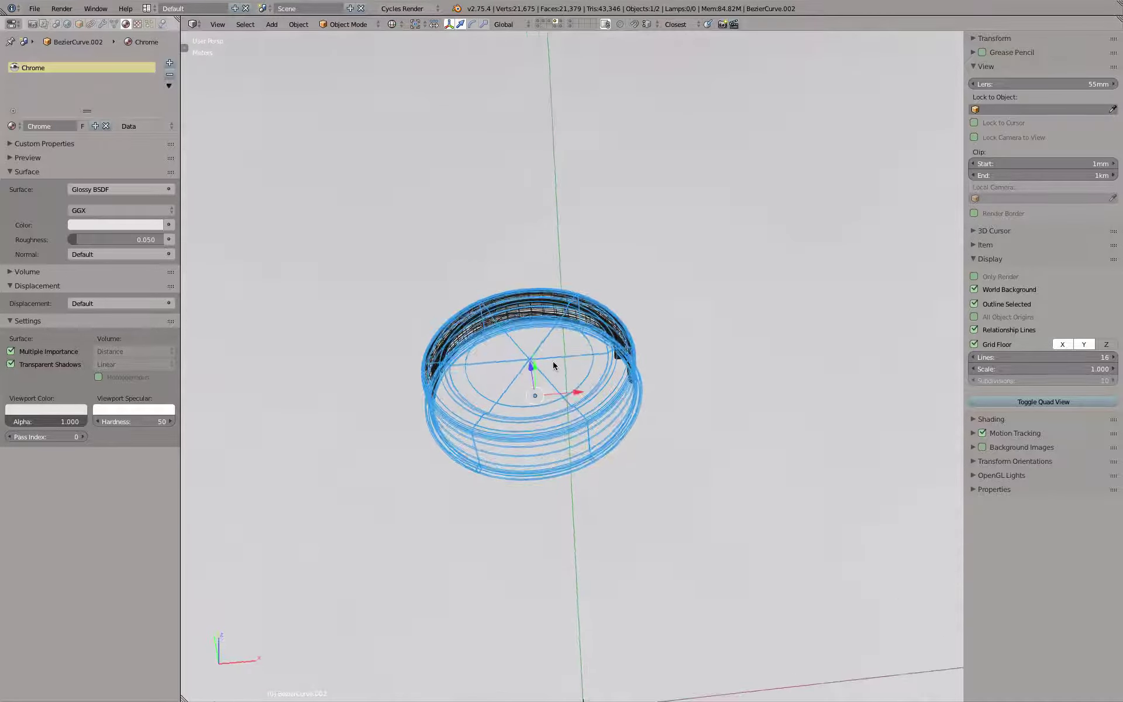
{"action": "right_click", "coordinate": [474, 320]}
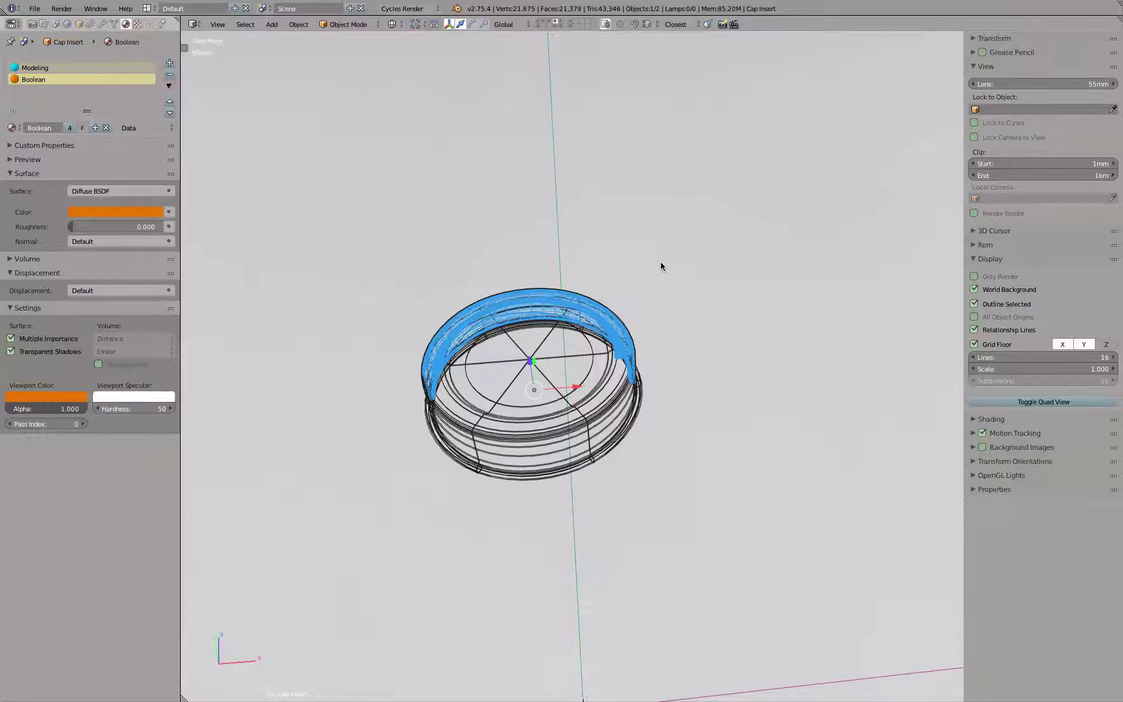
{"action": "key", "text": "m"}
{"action": "key", "text": "7"}
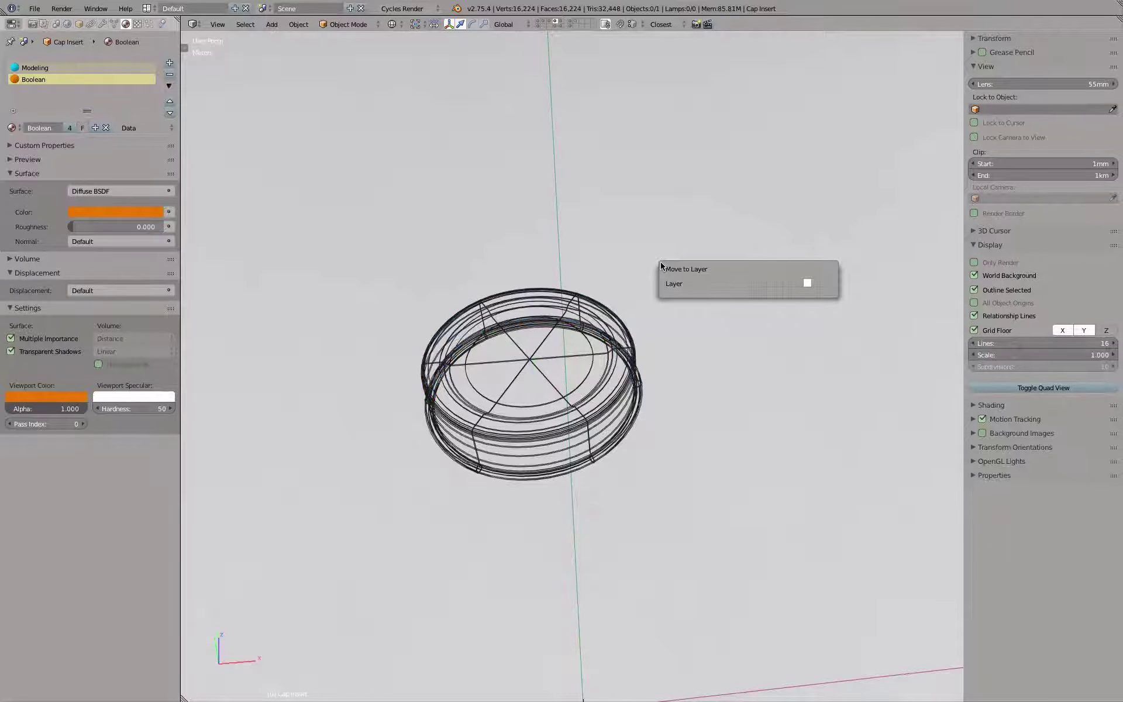
{"action": "key", "text": "Return"}
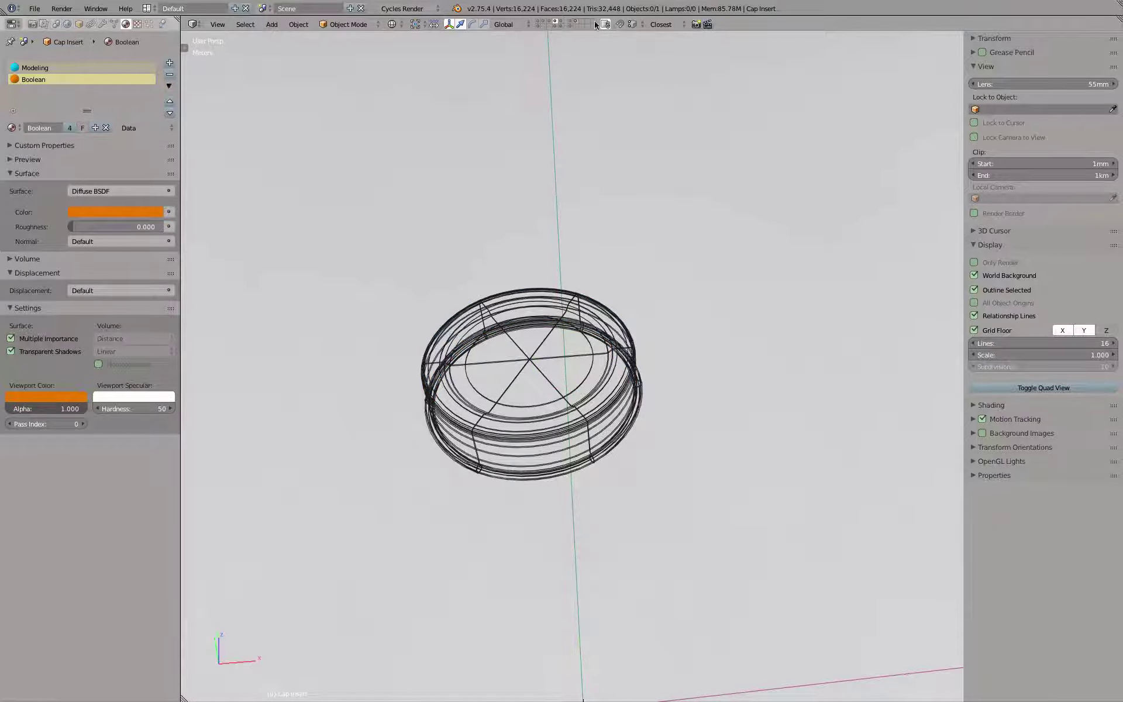
Step: Show only layer 7 in solid shading and view the cap insert from a low front angle
{"action": "left_click", "coordinate": [575, 22]}
{"action": "key", "text": "z"}
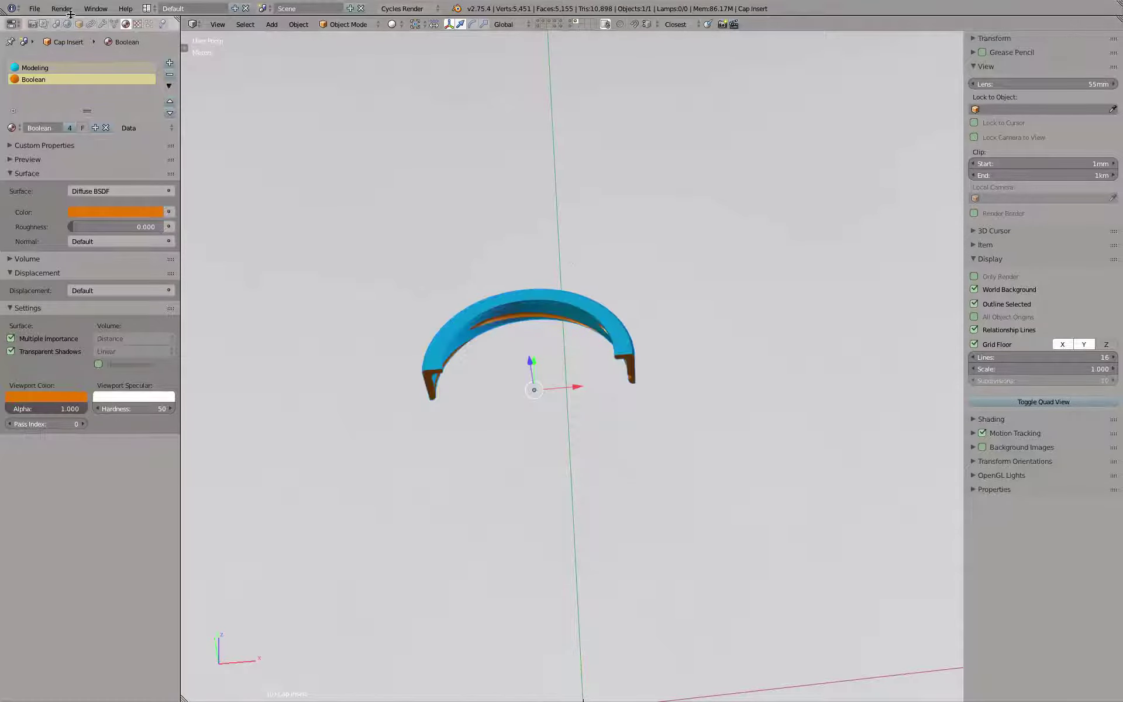
{"action": "middle_click_drag", "start_coordinate": [579, 403], "coordinate": [577, 398]}
{"action": "mouse_move", "coordinate": [581, 360]}
{"action": "middle_mouse_down"}
{"action": "mouse_move", "coordinate": [574, 374]}
{"action": "mouse_move", "coordinate": [564, 362]}
{"action": "middle_mouse_up"}
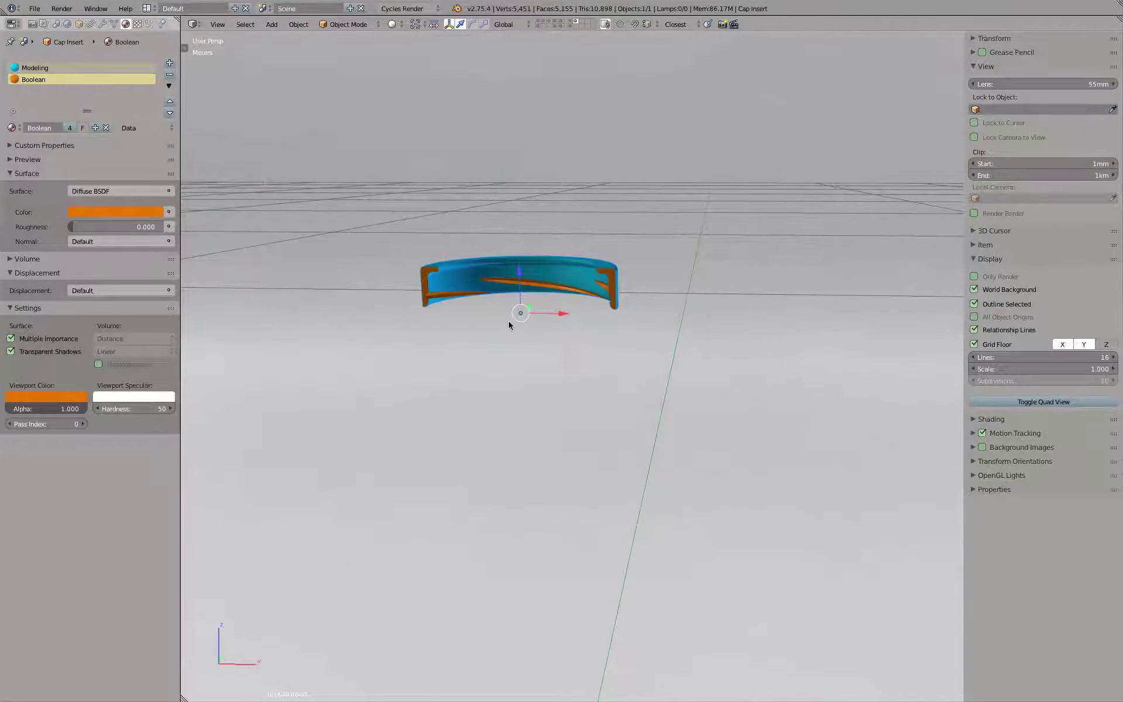
Step: Show the cap insert in rendered shading and remove its Modeling material
{"action": "key", "text": "shift+z"}
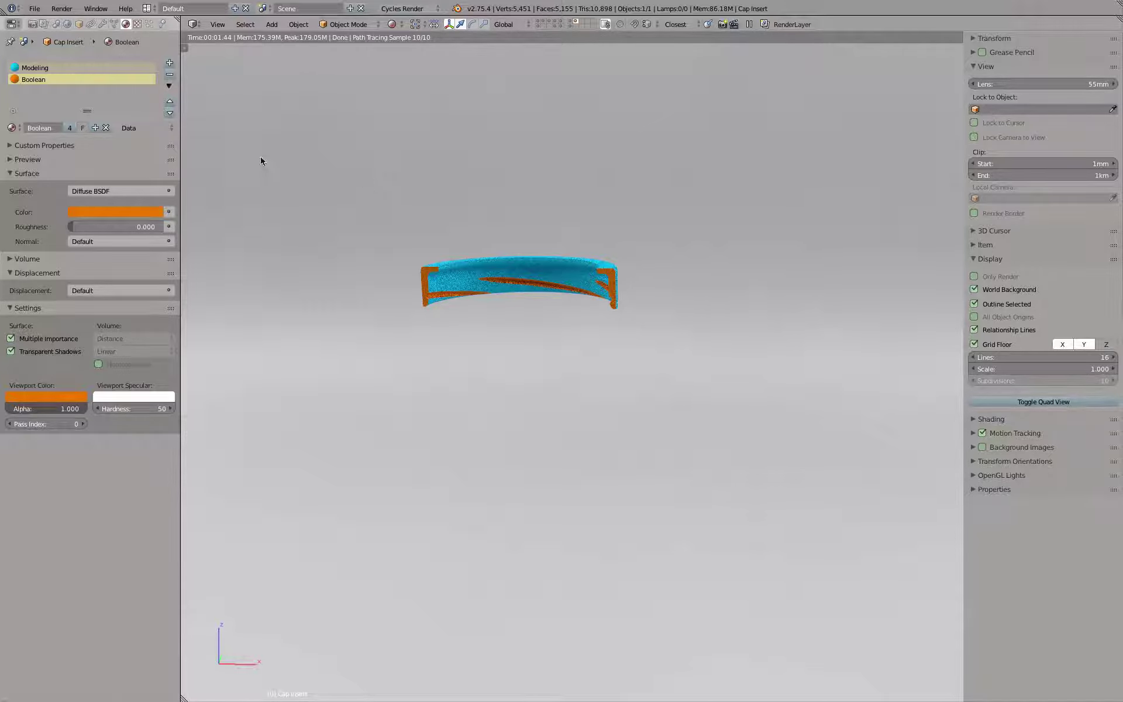
{"action": "left_click", "coordinate": [75, 68]}
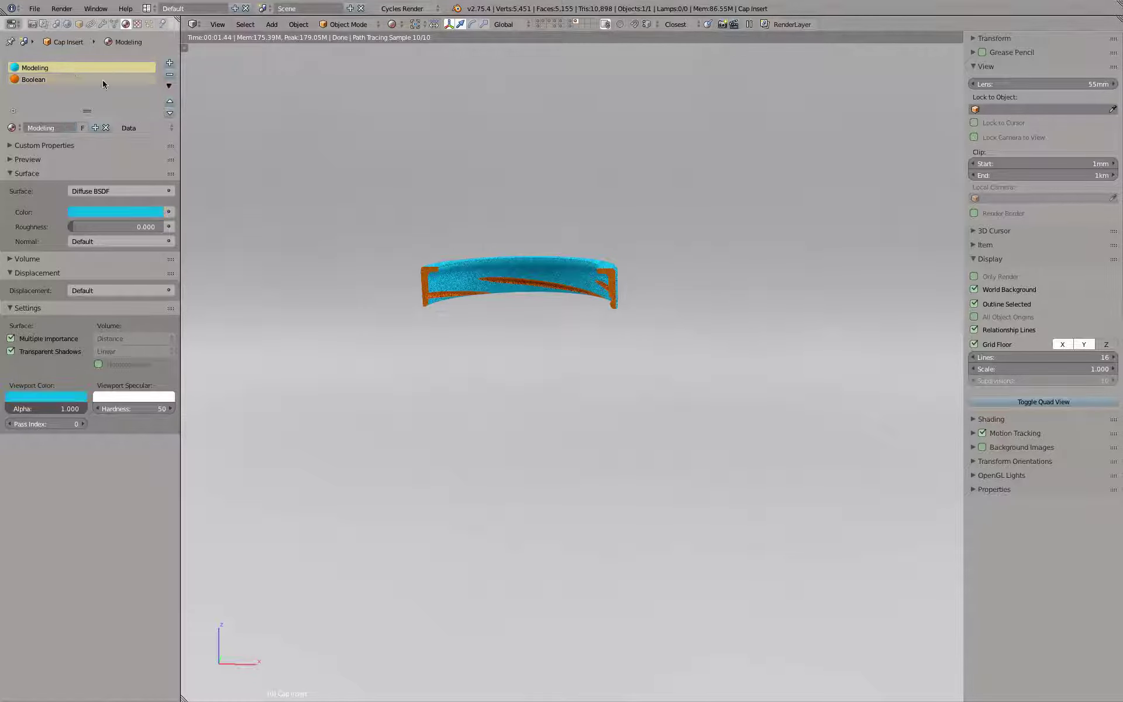
{"action": "left_click", "coordinate": [170, 74]}
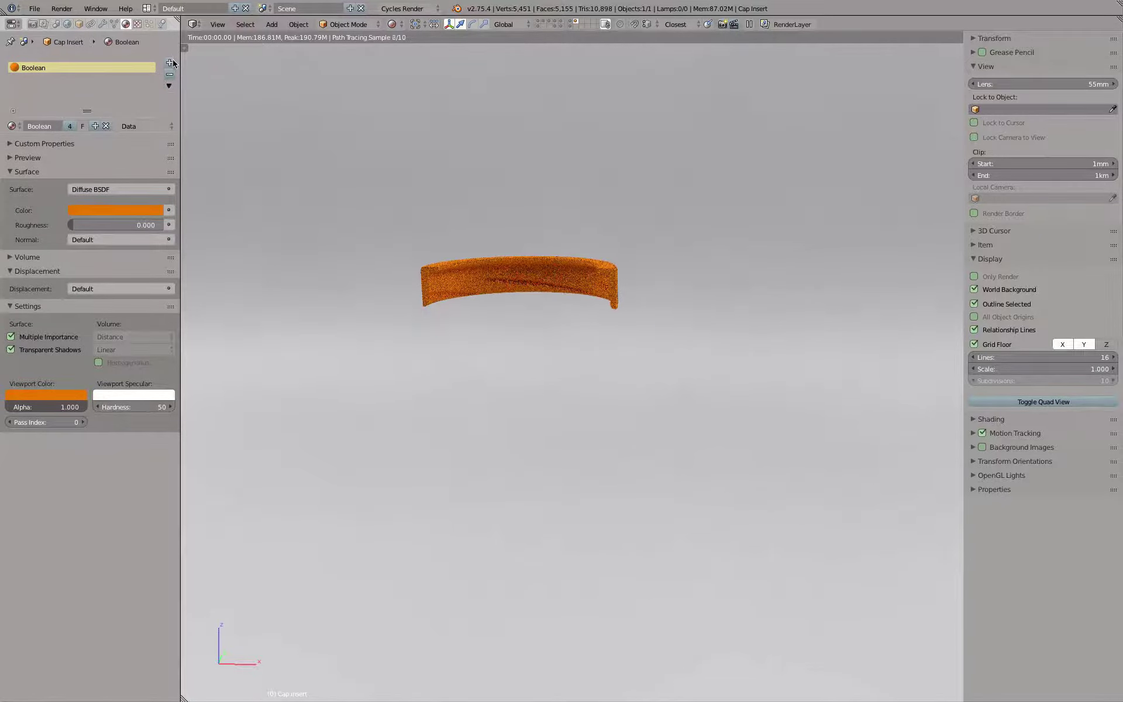
Step: Give the cap insert a Silicon material with a Translucent BSDF surface and set the preview samples to 100
{"action": "left_click", "coordinate": [169, 63]}
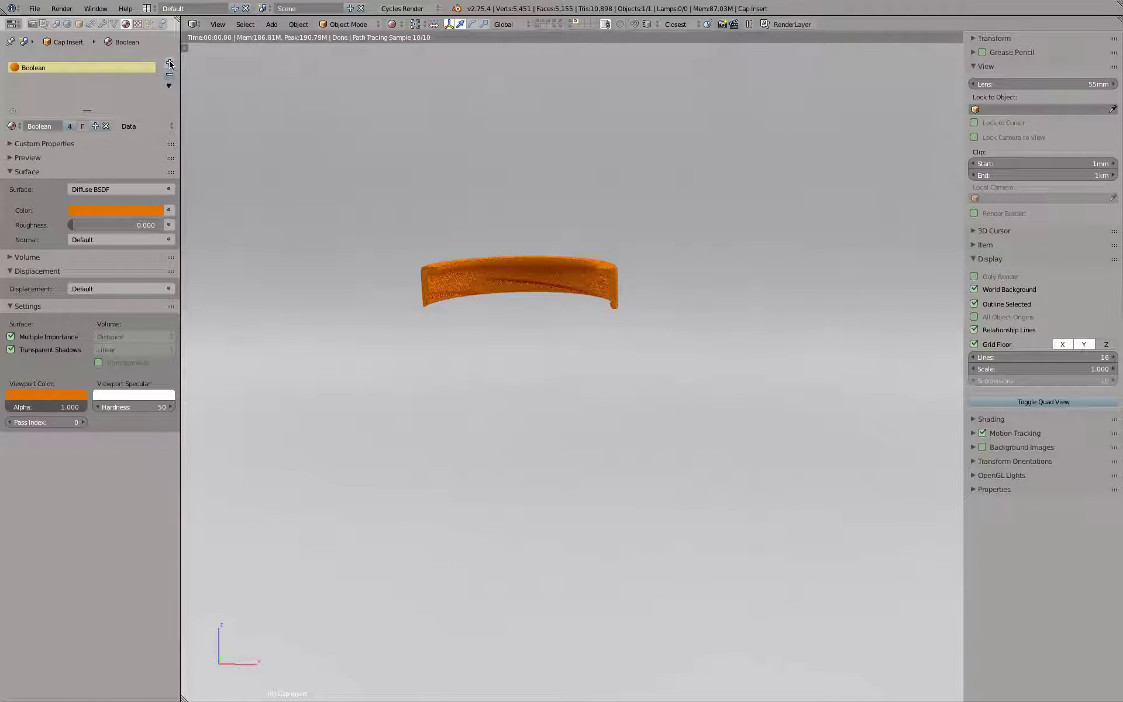
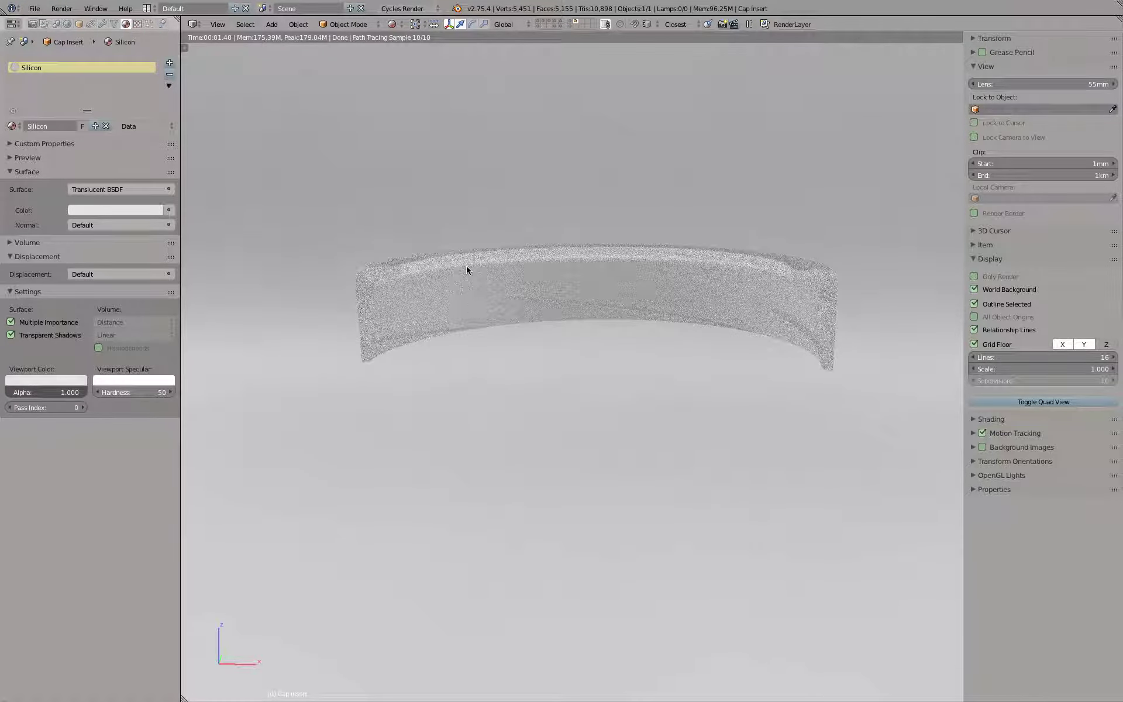
{"action": "left_click", "coordinate": [32, 24]}
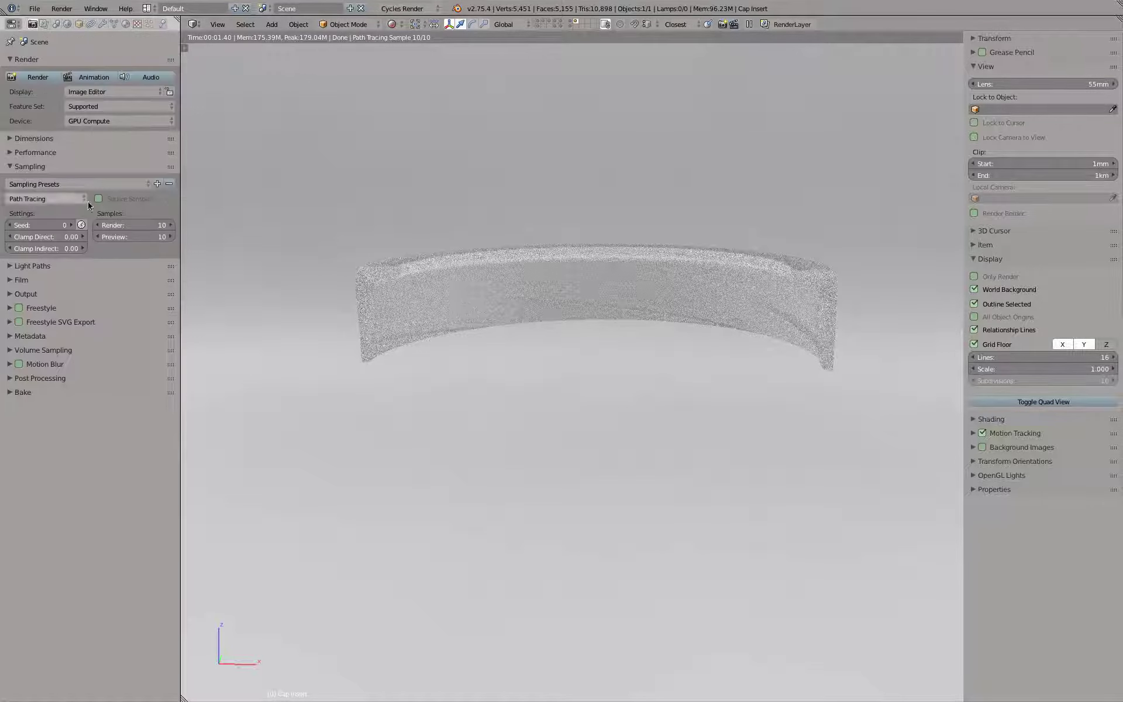
{"action": "left_click", "coordinate": [119, 237]}
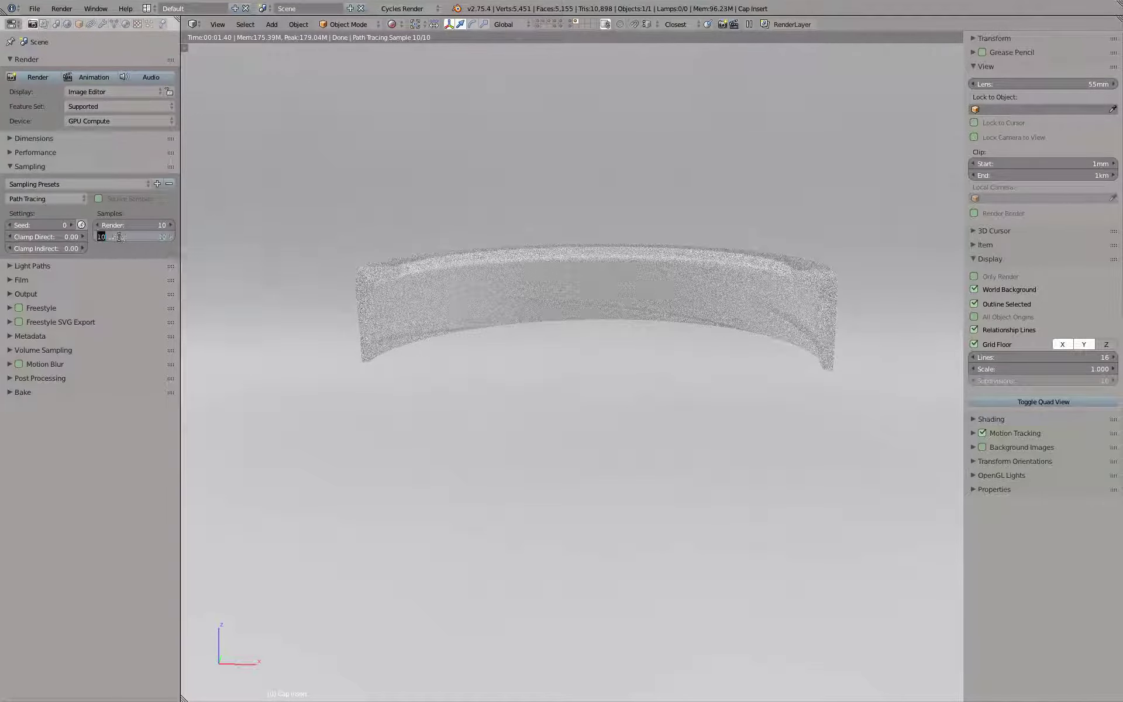
{"action": "type", "text": "100"}
{"action": "key", "text": "Return"}
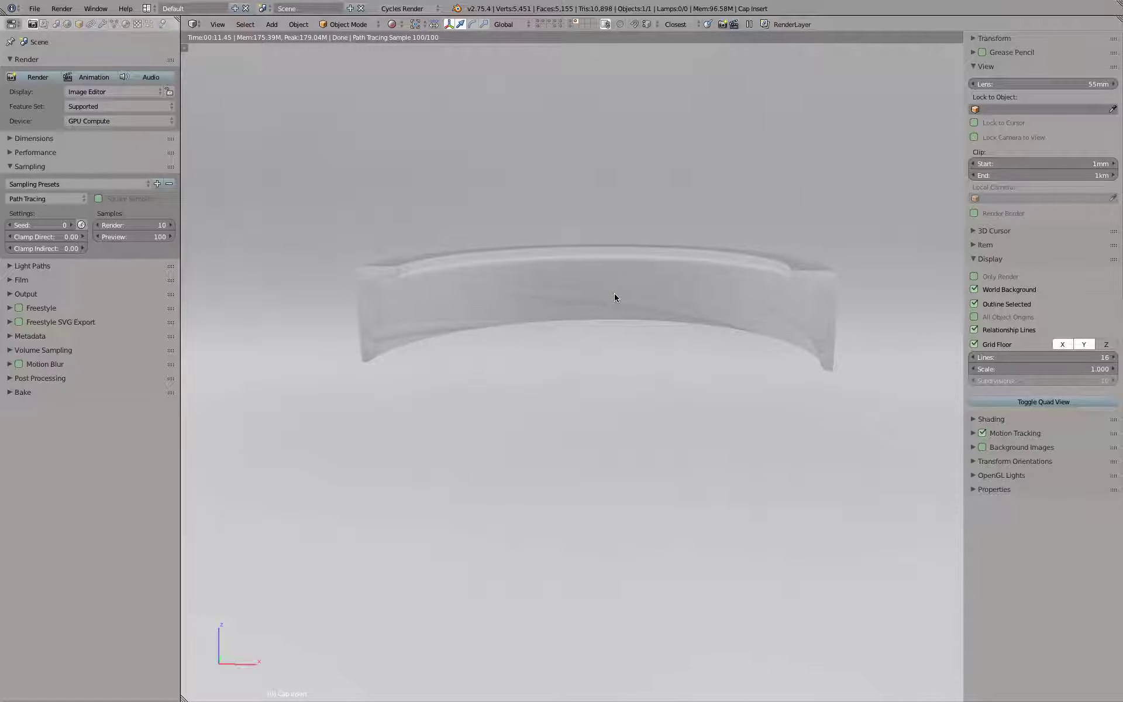
Step: Compare the Silicon material's surface as Diffuse BSDF, and return it to Translucent BSDF
{"action": "left_click", "coordinate": [125, 24]}
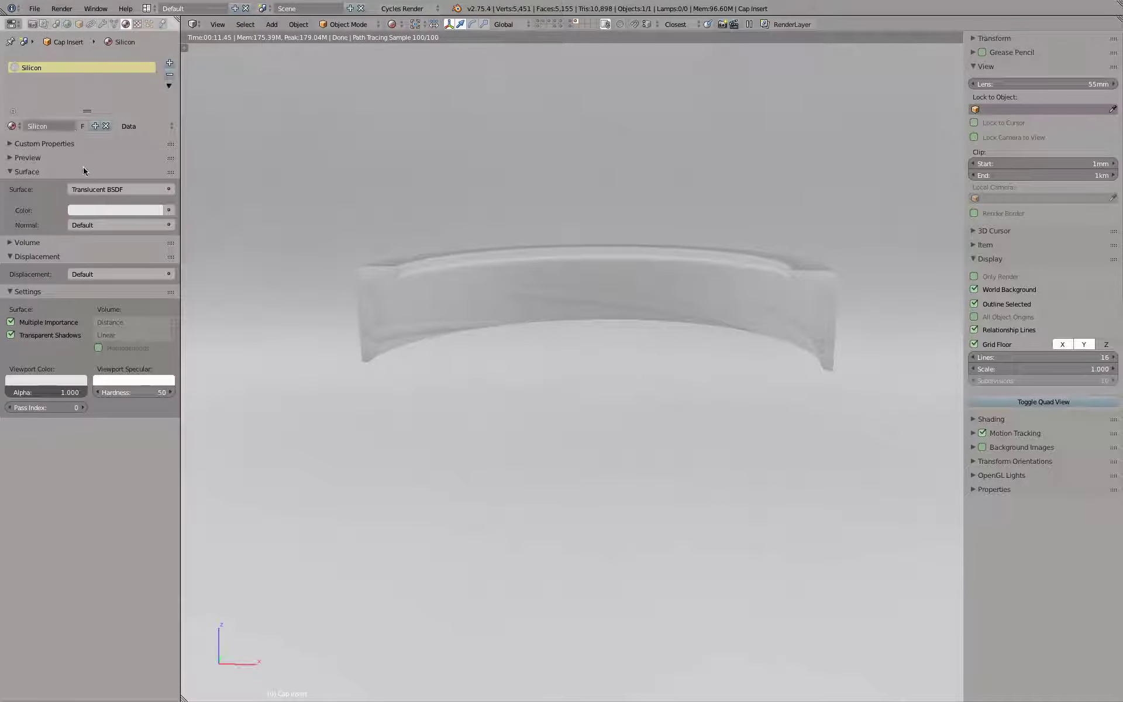
{"action": "left_click", "coordinate": [110, 190]}
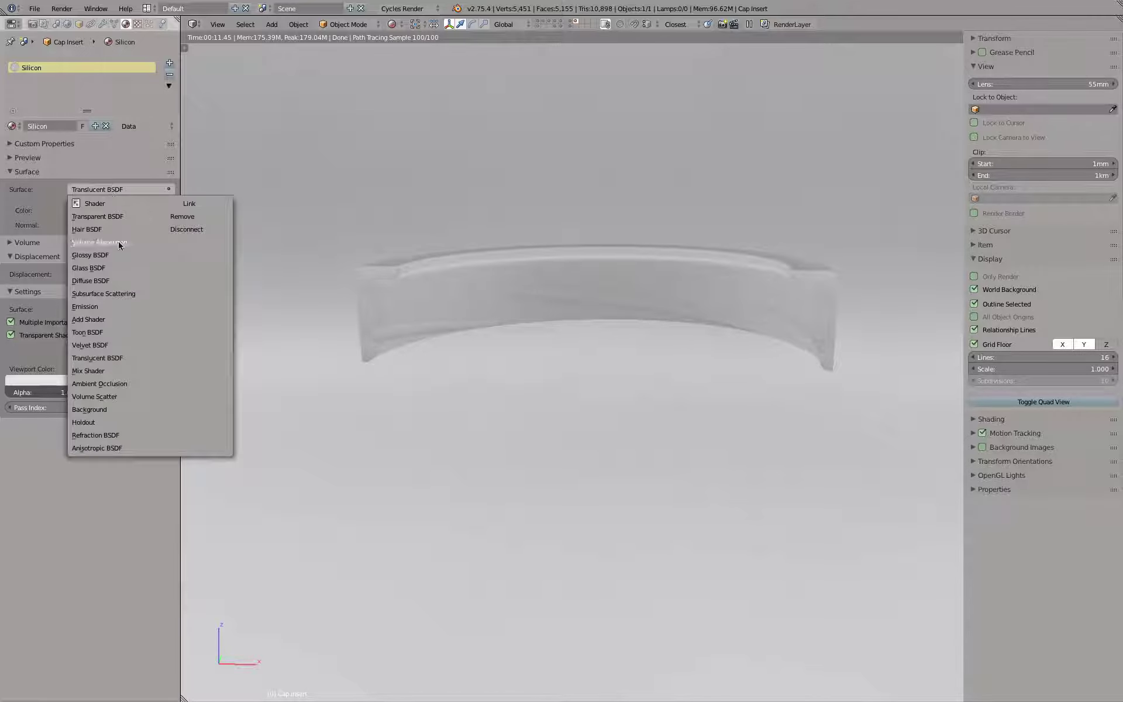
{"action": "left_click", "coordinate": [128, 282]}
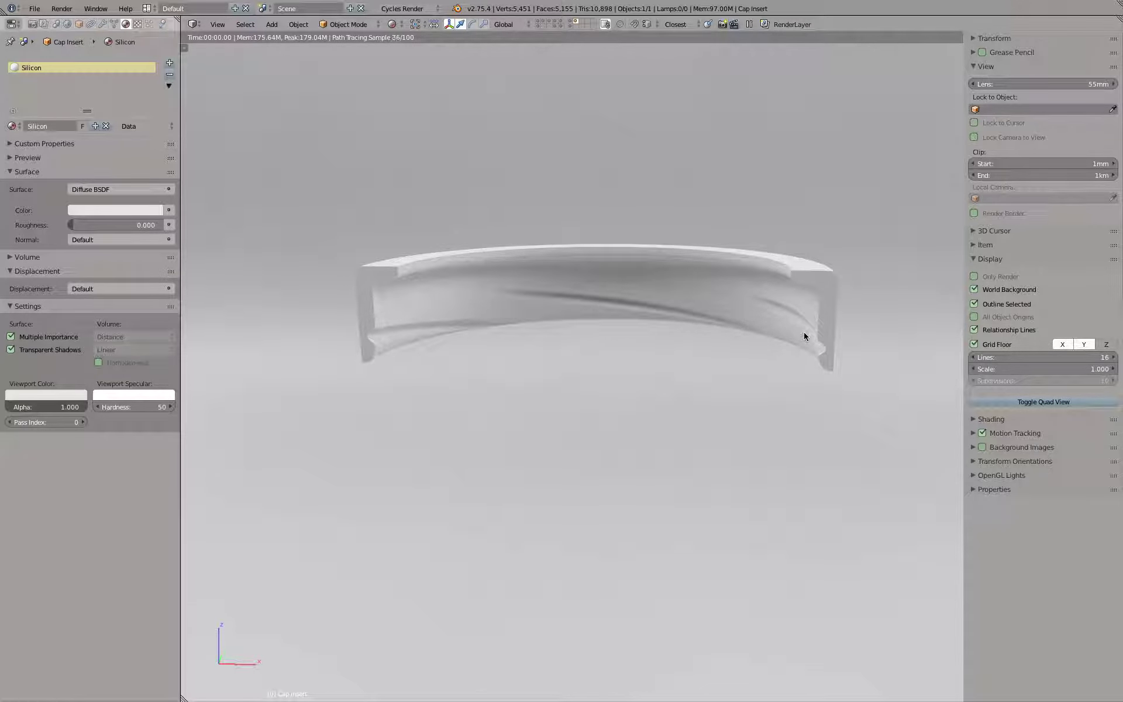
{"action": "left_click", "coordinate": [111, 189]}
{"action": "left_click", "coordinate": [115, 191]}
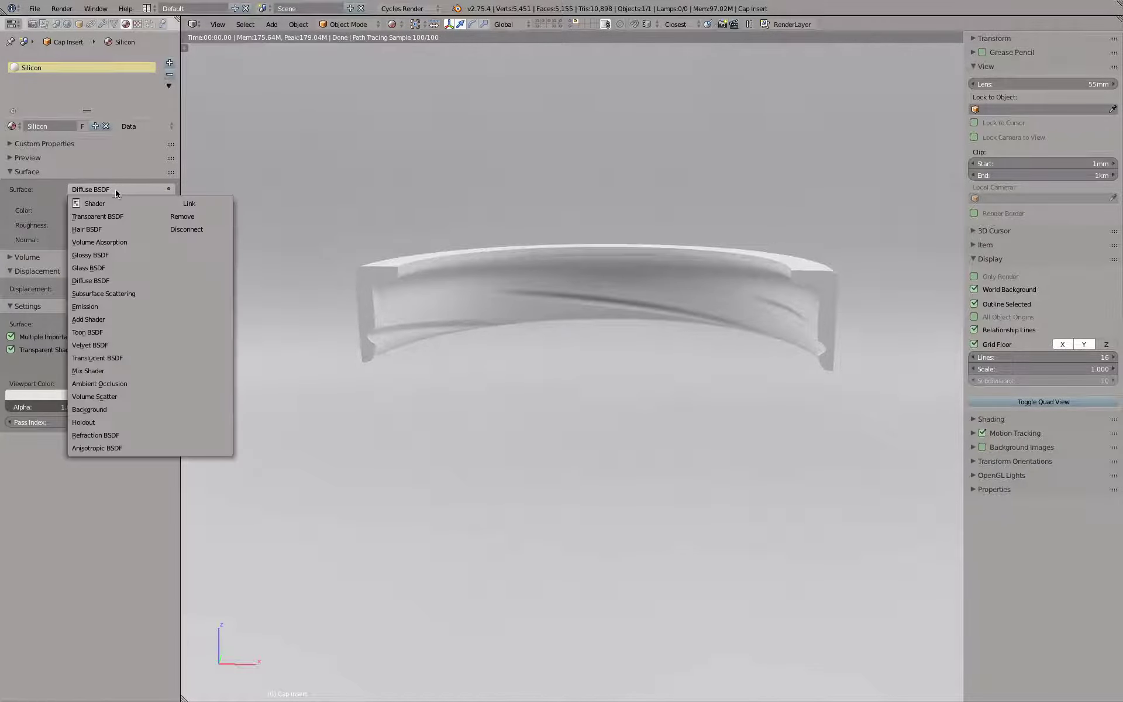
{"action": "left_click", "coordinate": [134, 355]}
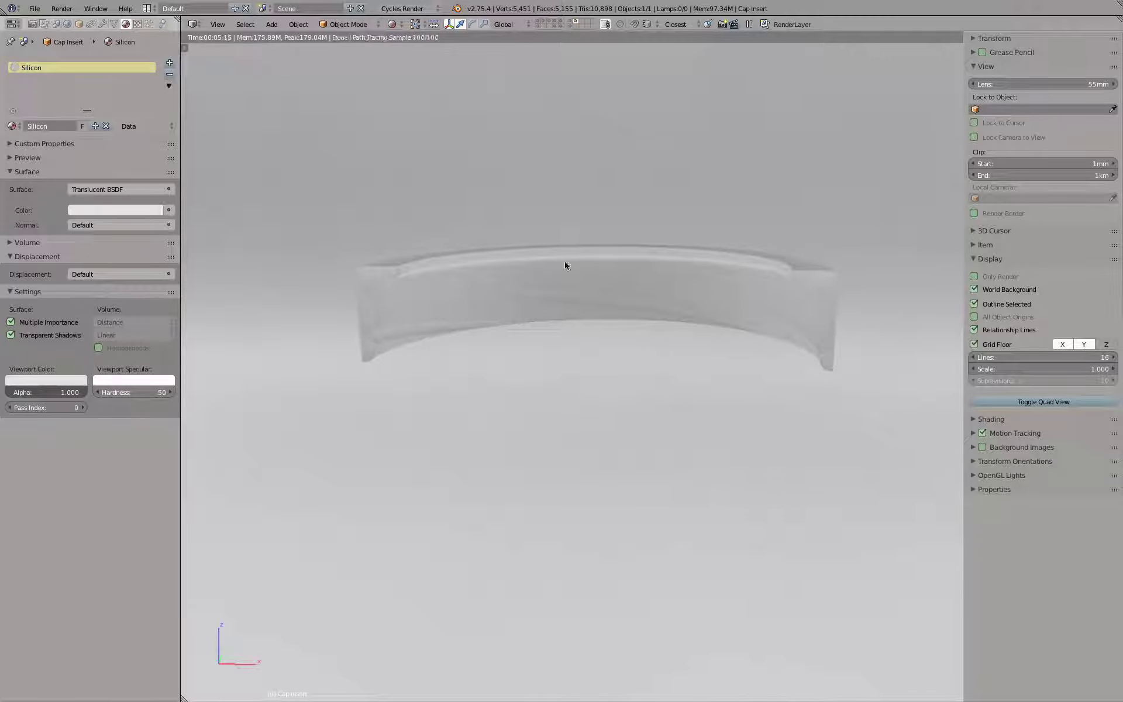
Step: Add the Boolean material in a second slot of the cap insert and return the viewport to solid shading
{"action": "left_click", "coordinate": [169, 65]}
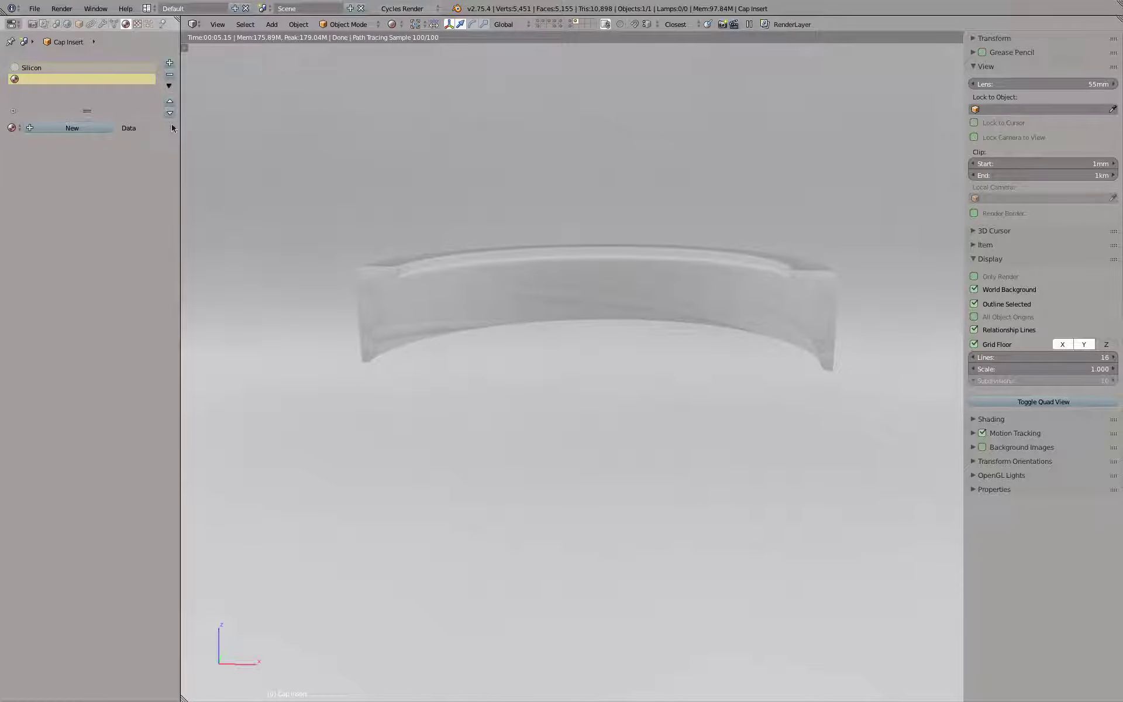
{"action": "left_click", "coordinate": [12, 128]}
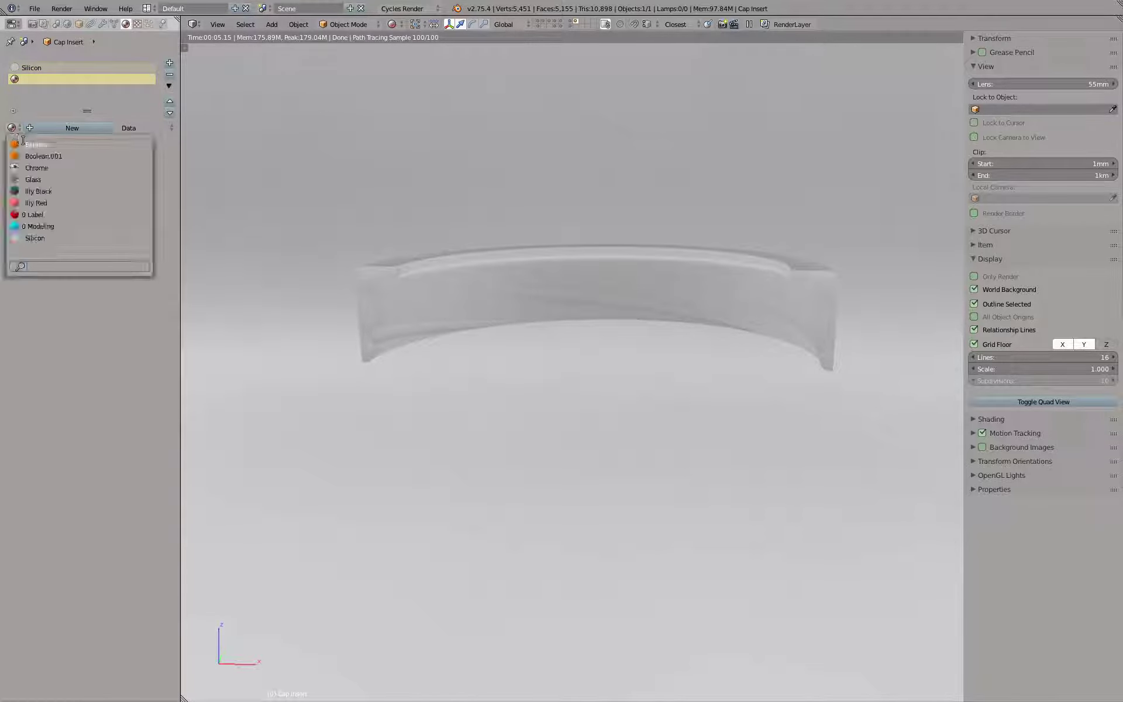
{"action": "left_click", "coordinate": [52, 148]}
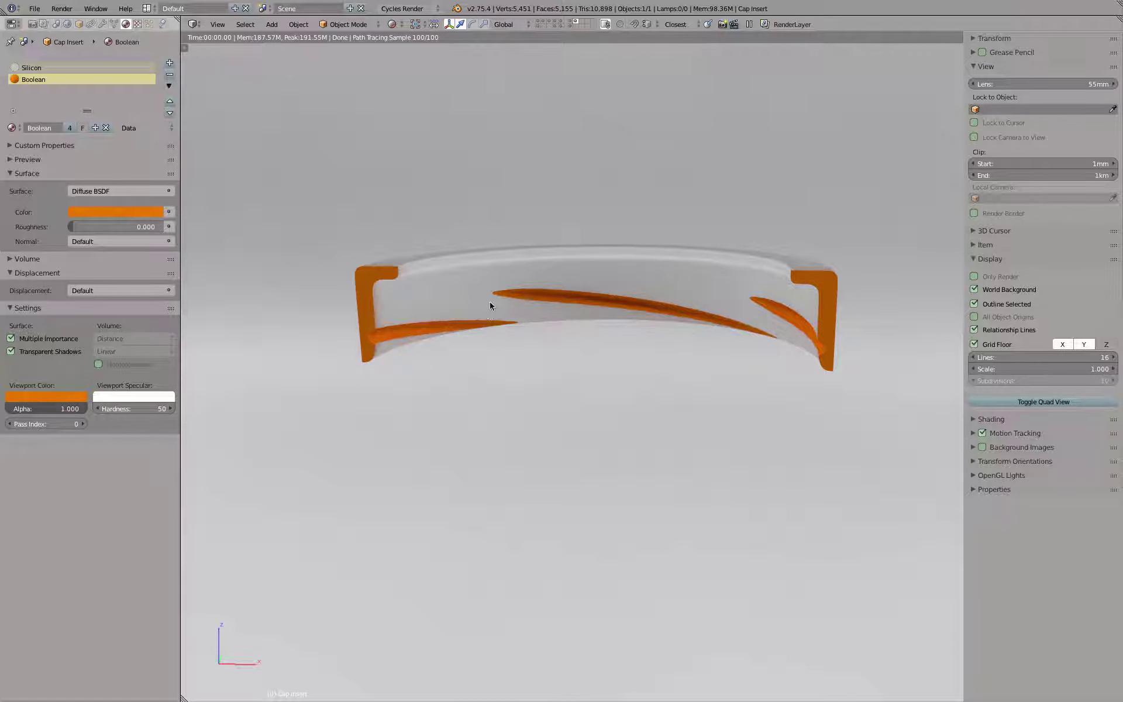
{"action": "left_click", "coordinate": [57, 68]}
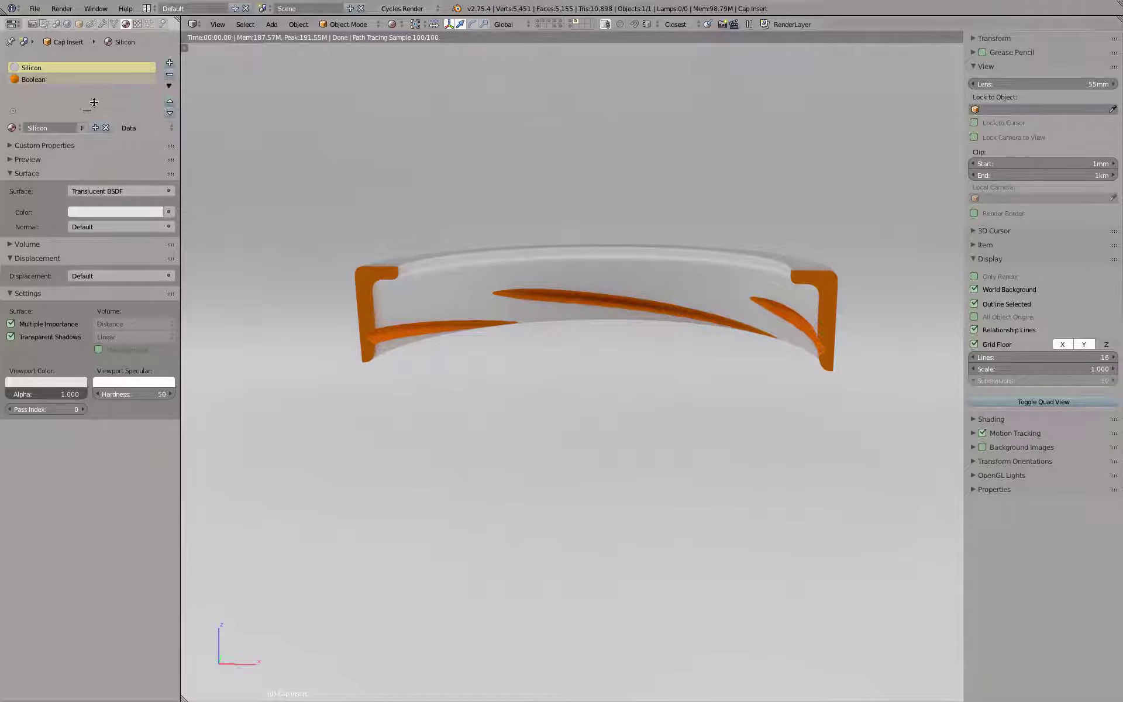
{"action": "left_click", "coordinate": [105, 191]}
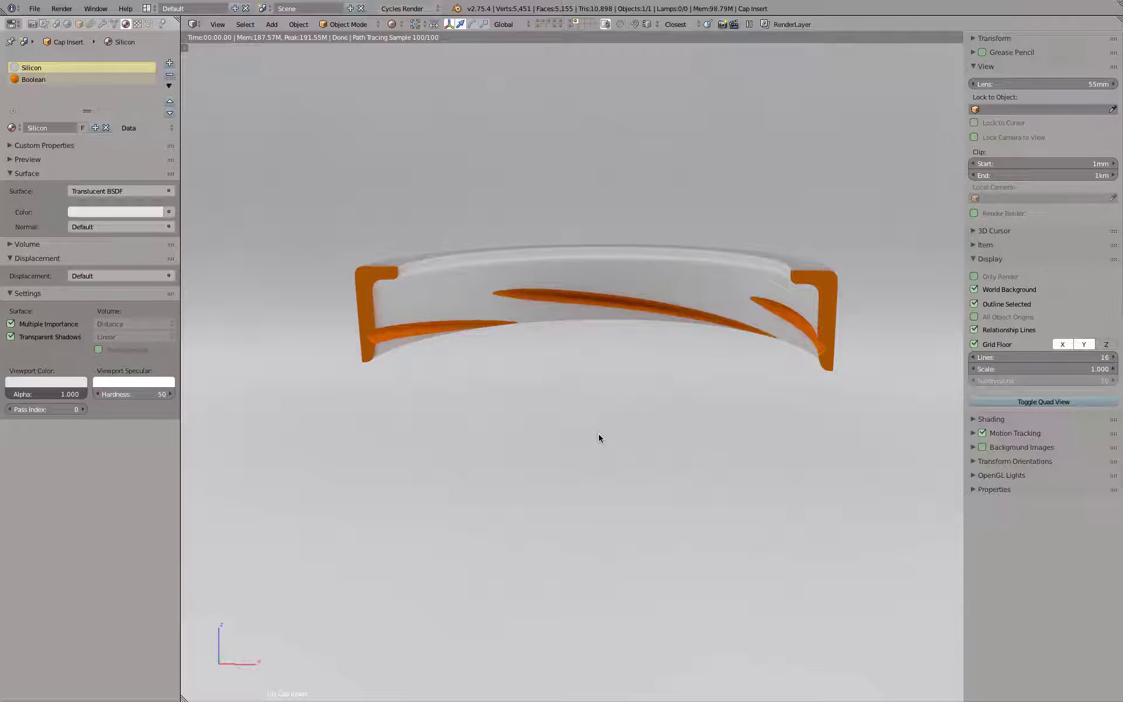
{"action": "key", "text": "shift+z"}
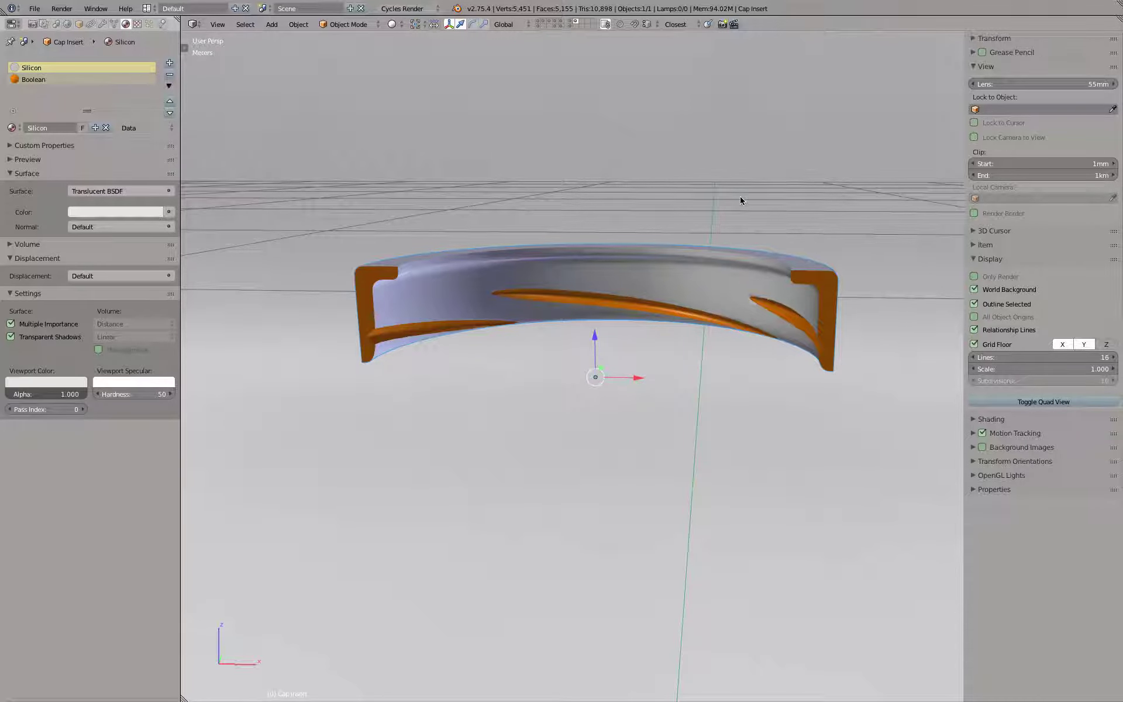
Step: Preview the Illy Issimo Logo image in Finder and return to Blender
{"action": "key", "text": "super+Tab"}
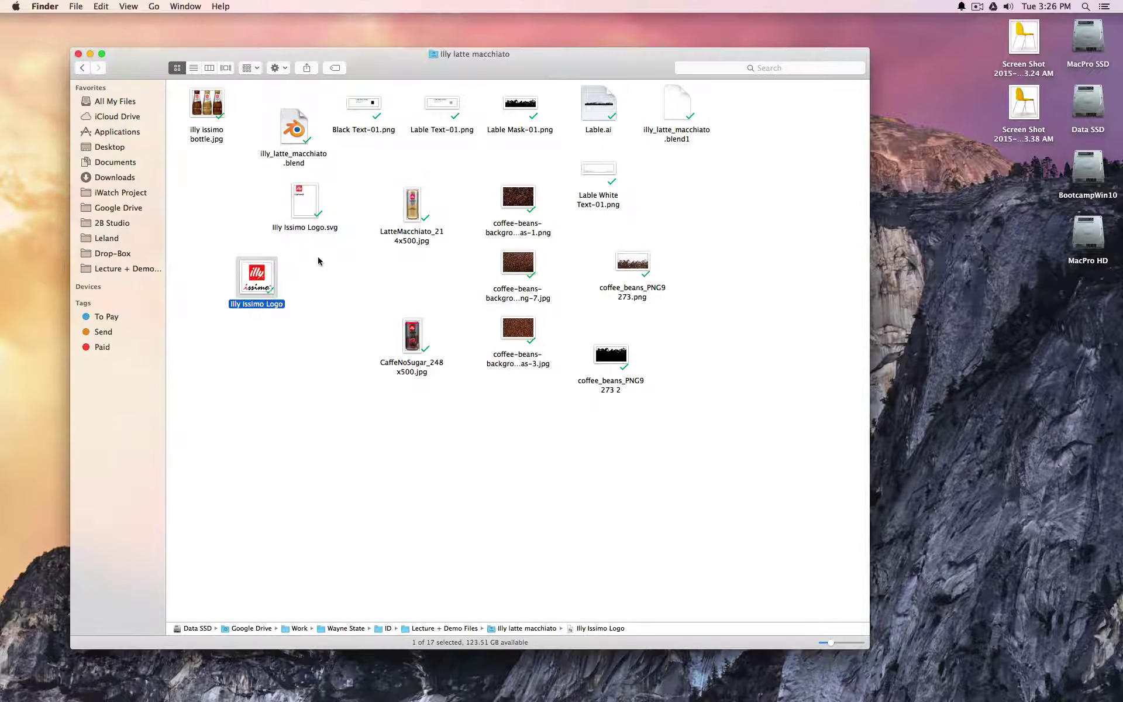
{"action": "key", "text": "space"}
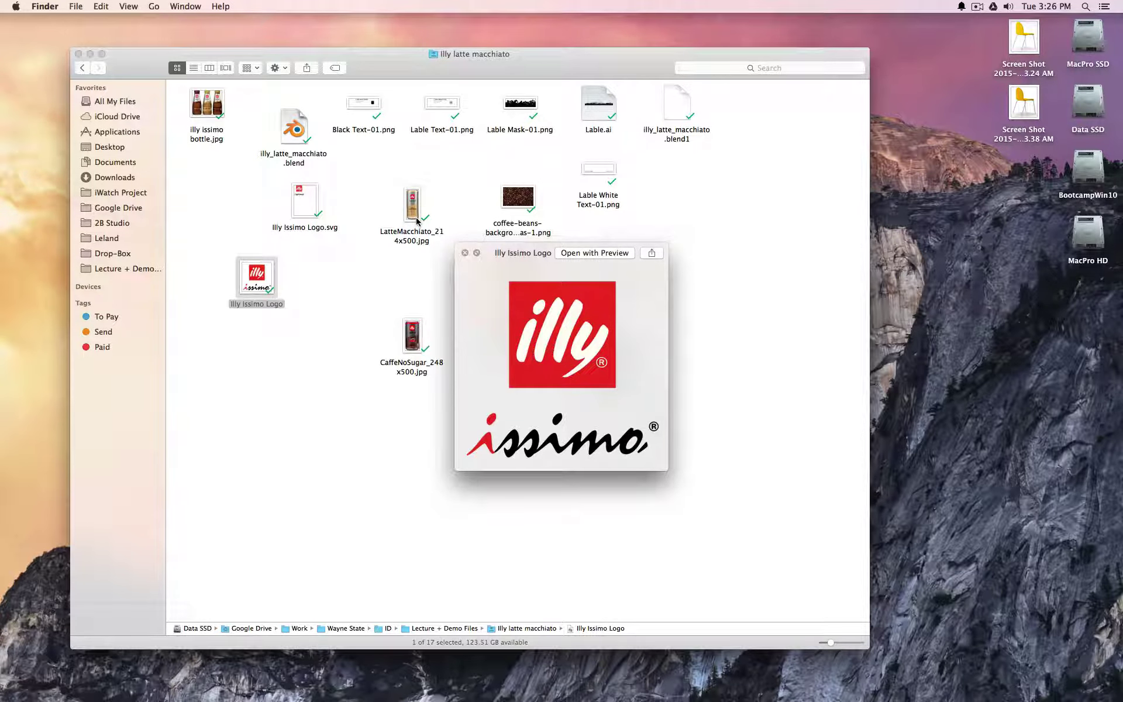
{"action": "left_click_drag", "start_coordinate": [520, 253], "coordinate": [901, 257]}
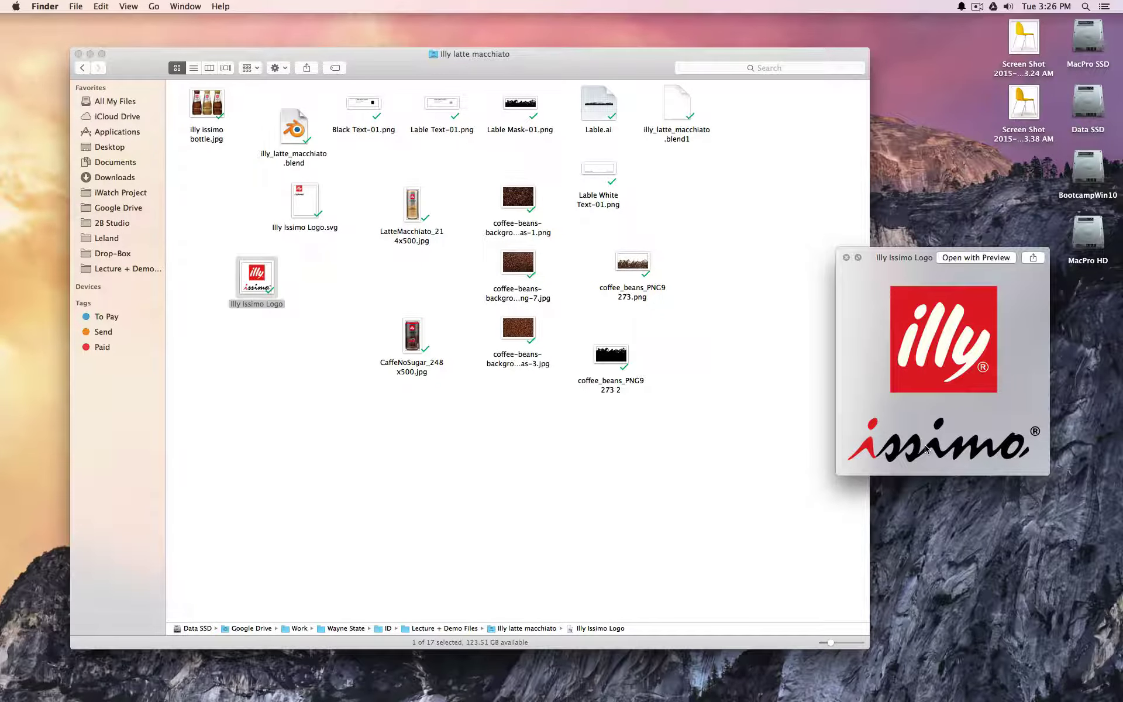
{"action": "key", "text": "space"}
{"action": "mouse_move", "coordinate": [409, 698]}
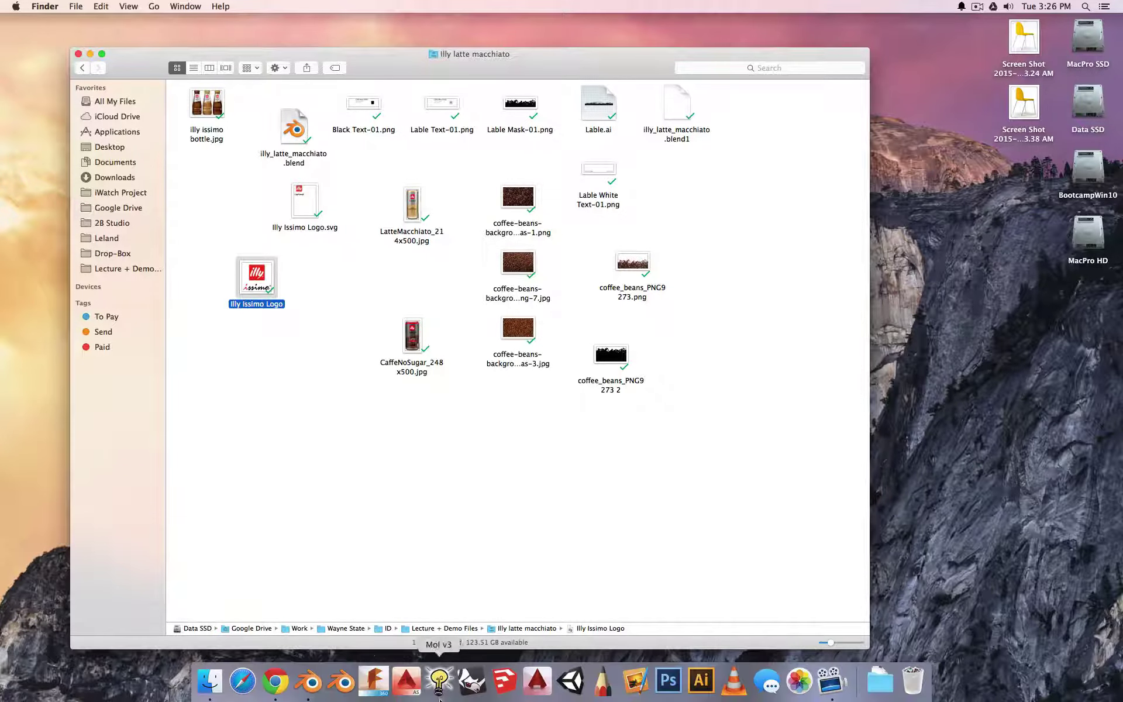
{"action": "left_click", "coordinate": [308, 689]}
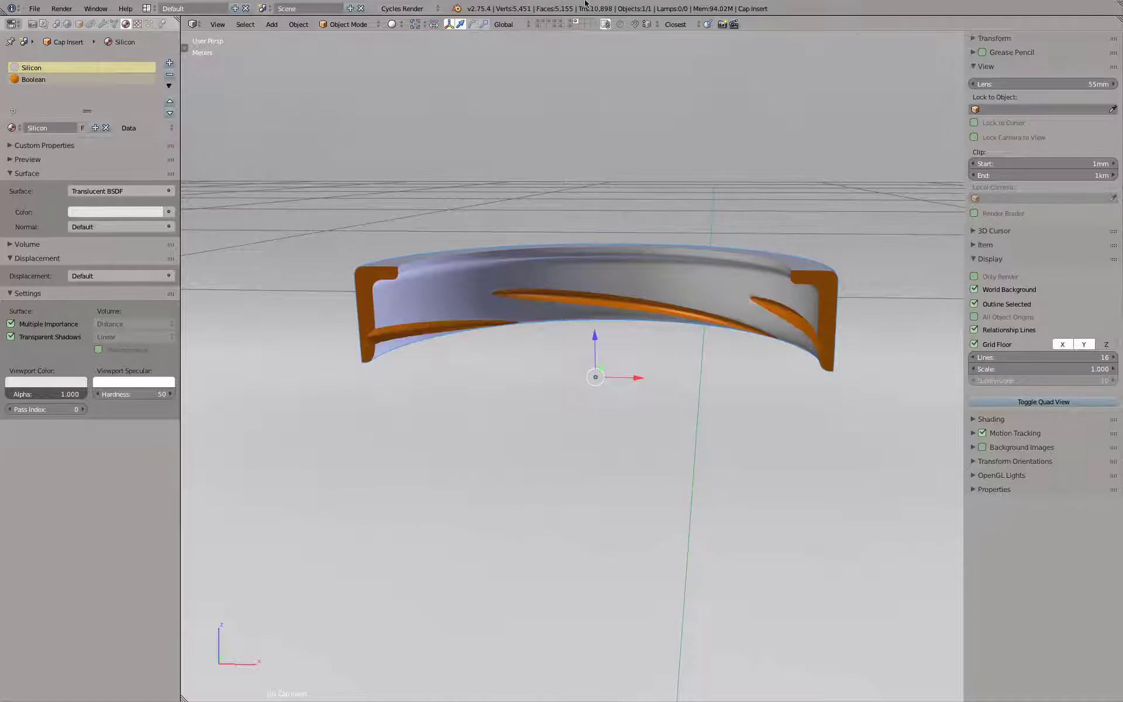
Step: Show the chrome cap's layer together with an empty layer and snap the 3D cursor to the selected cap
{"action": "left_click", "coordinate": [556, 25]}
{"action": "scroll", "coordinate": [565, 288], "scroll_direction": "down", "scroll_amount": 9}
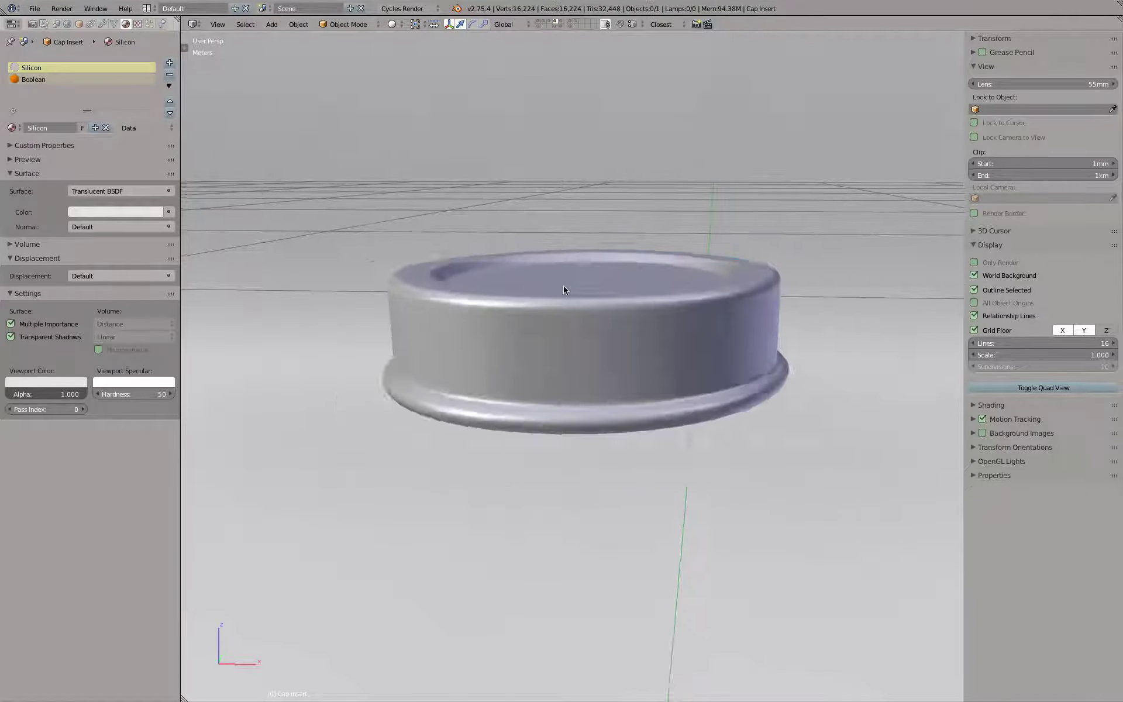
{"action": "middle_click_drag", "start_coordinate": [573, 266], "coordinate": [585, 115]}
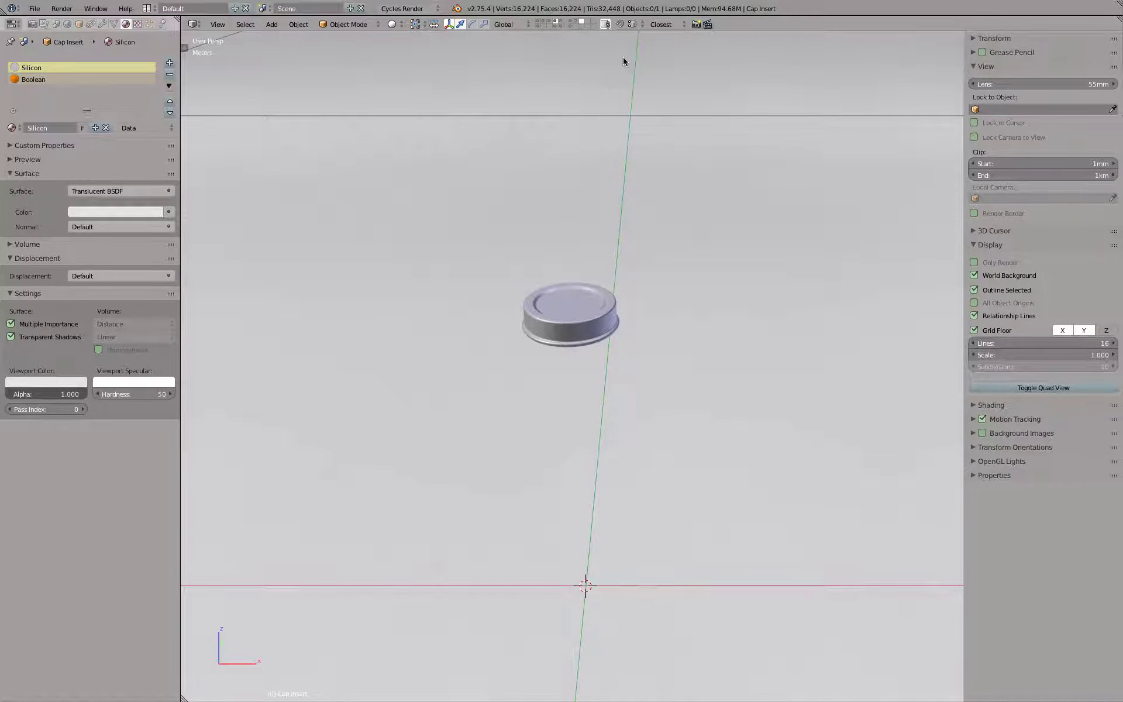
{"action": "left_click", "coordinate": [581, 23]}
{"action": "right_click", "coordinate": [587, 330]}
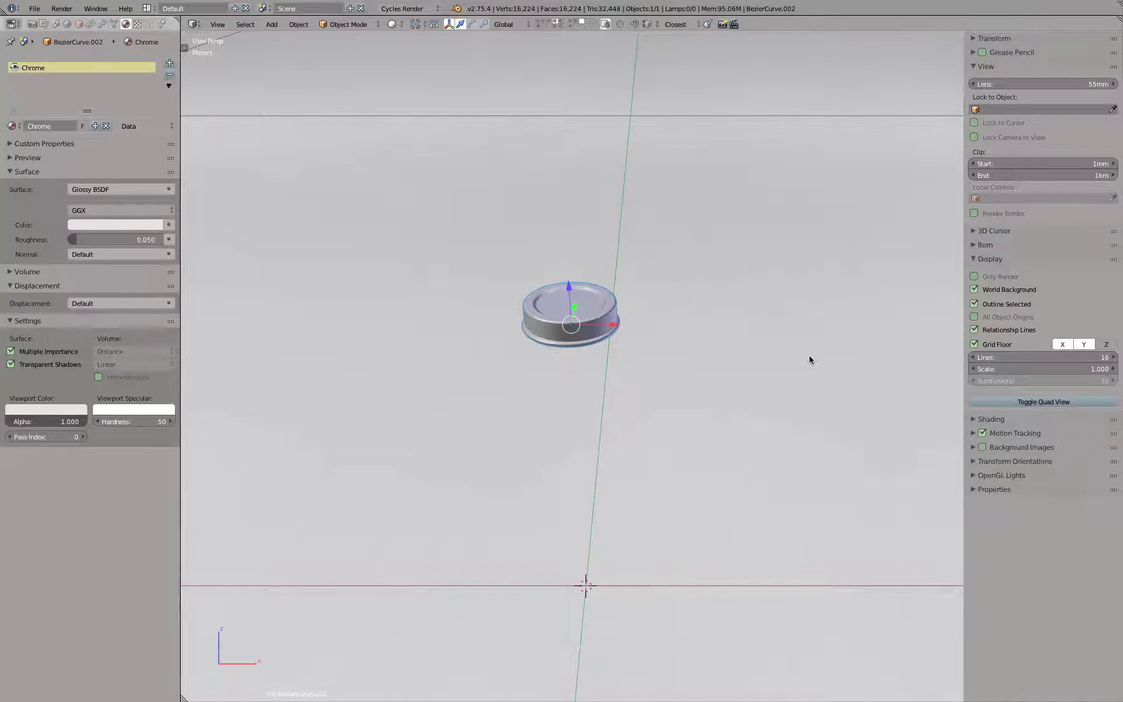
{"action": "key", "text": "shift+s"}
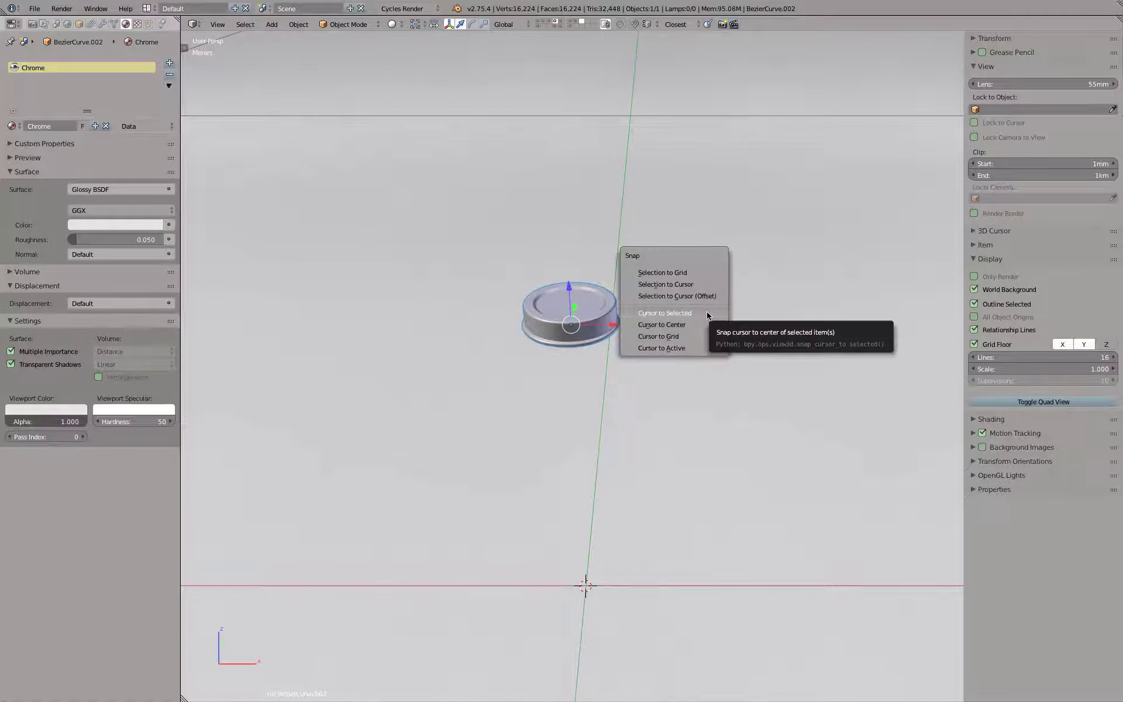
{"action": "left_click", "coordinate": [707, 315]}
Step: Add a mesh plane with a 1 cm radius at the 3D cursor
{"action": "key", "text": "shift+a"}
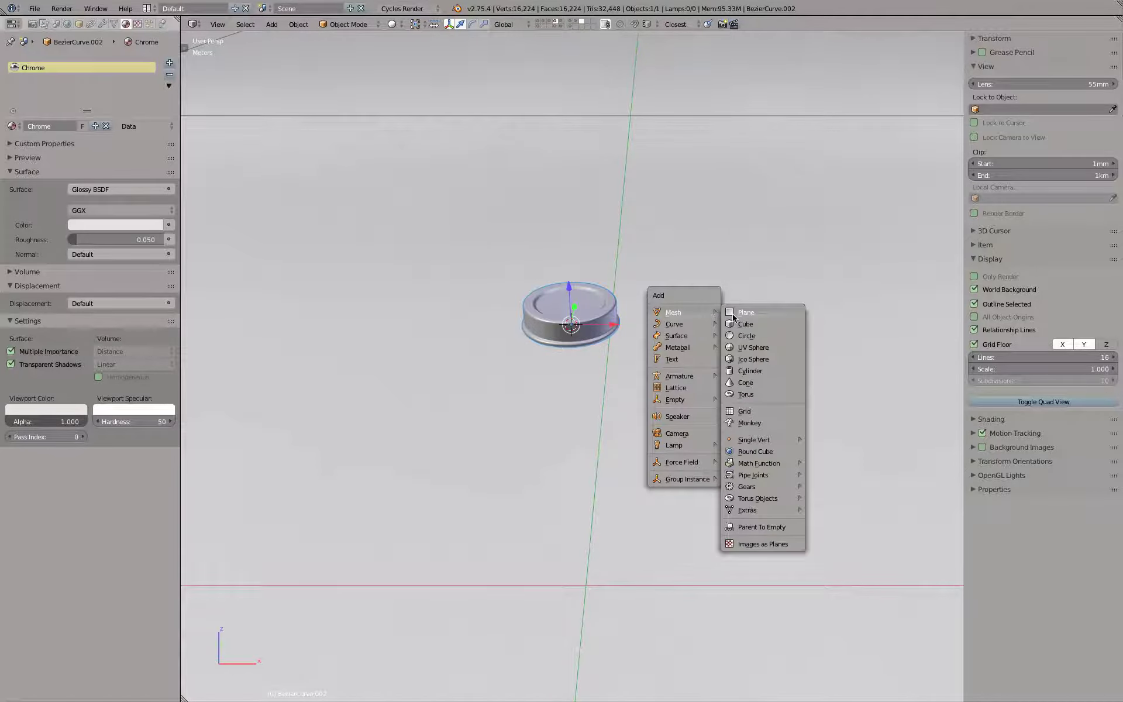
{"action": "left_click", "coordinate": [735, 318]}
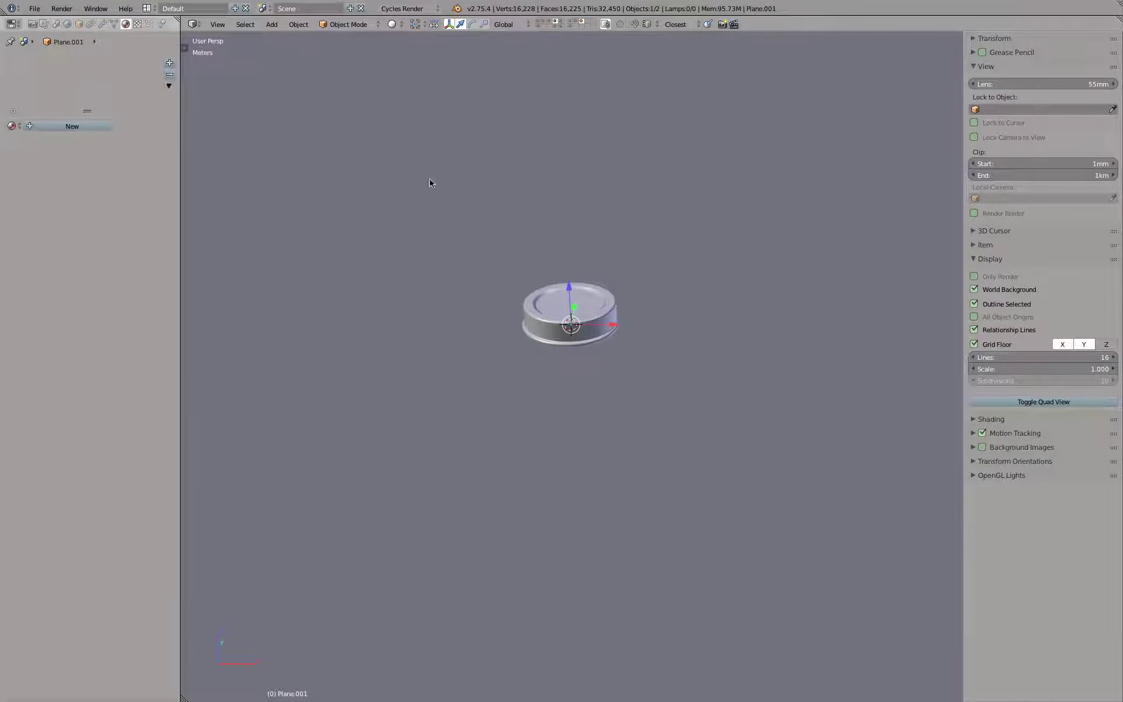
{"action": "key", "text": "t"}
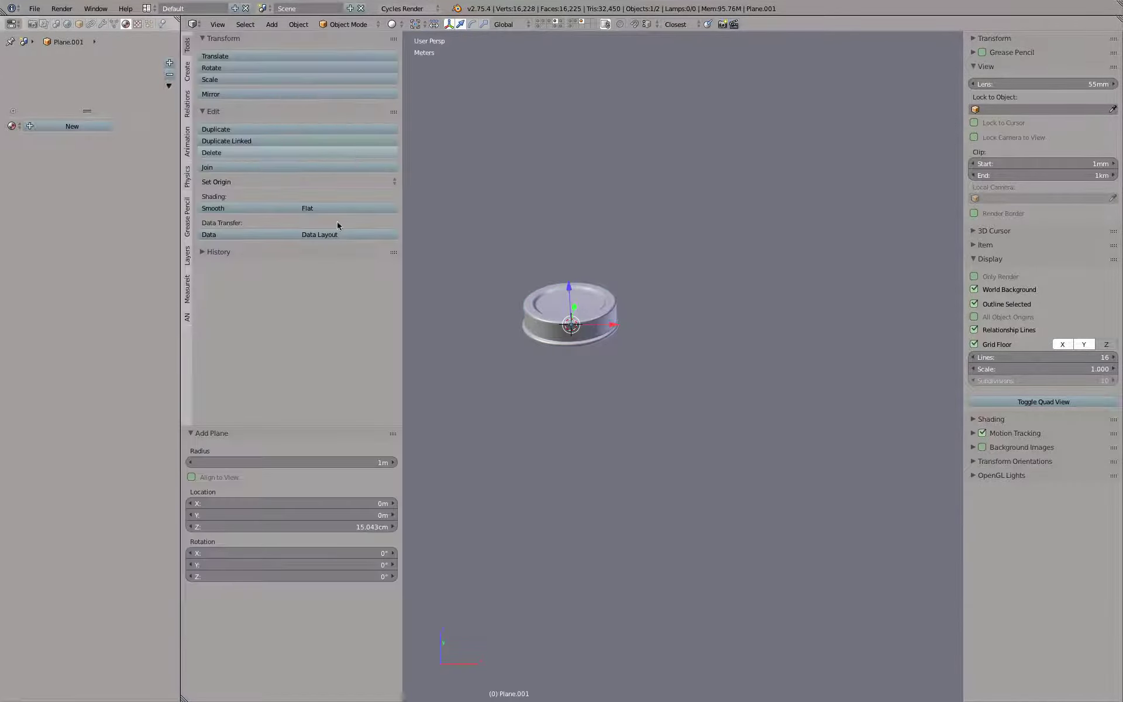
{"action": "left_click", "coordinate": [316, 462]}
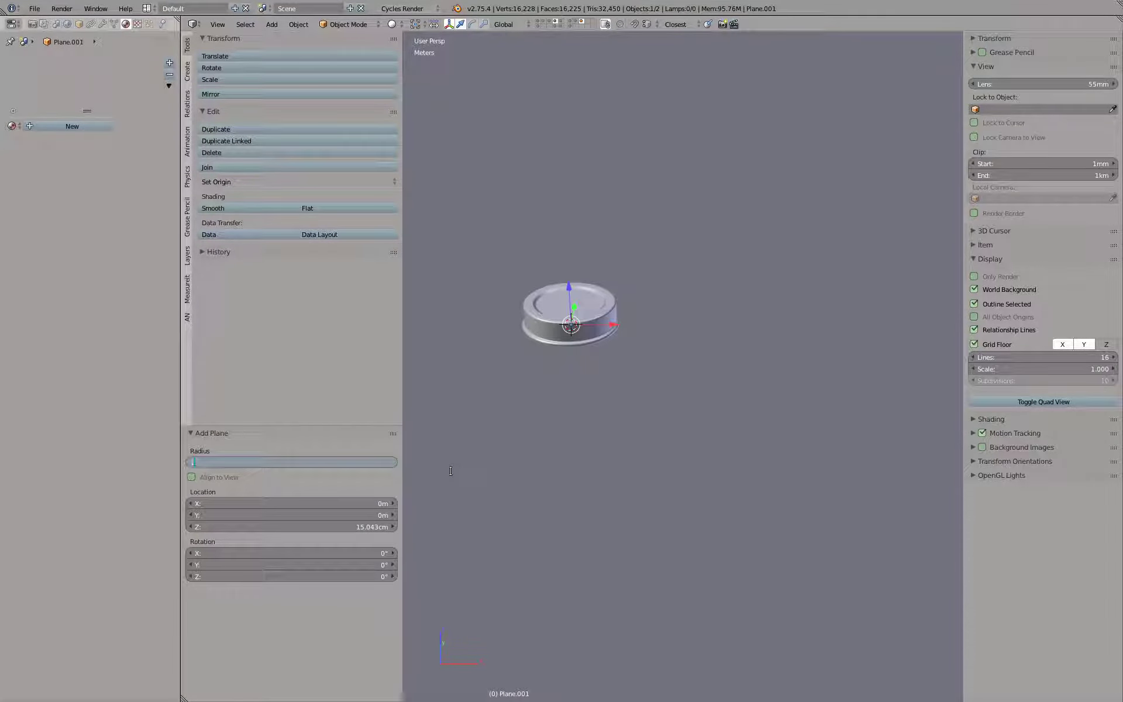
{"action": "type", "text": "1cm"}
{"action": "key", "text": "Return"}
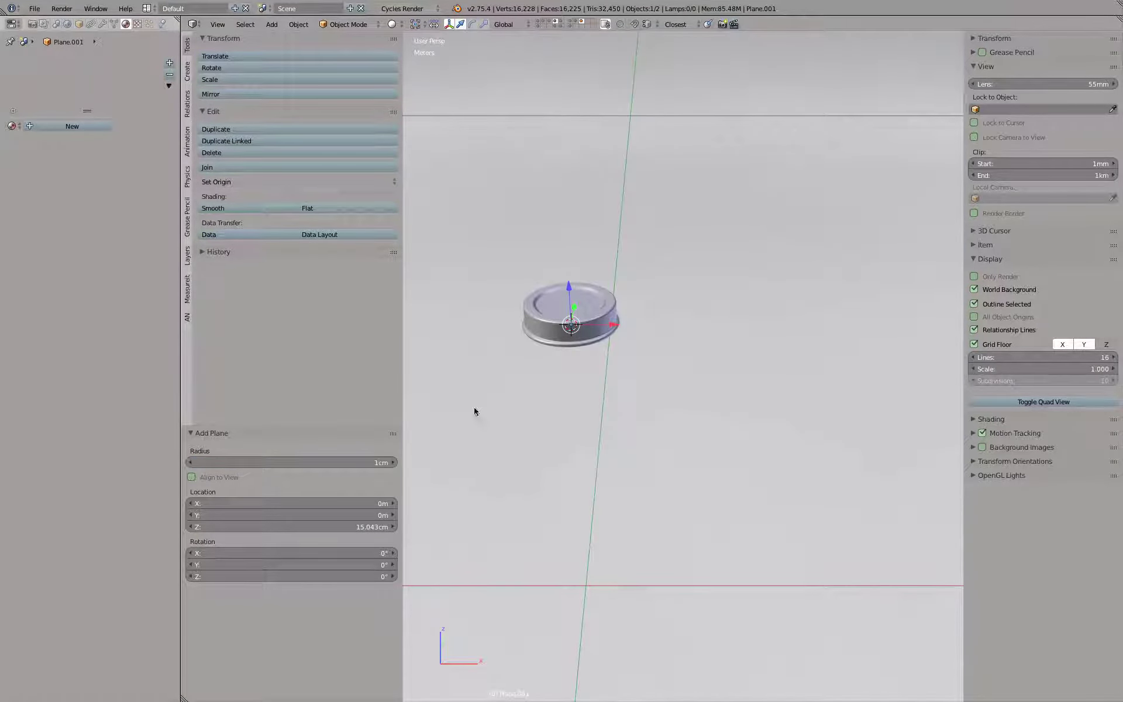
Step: Move the plane above and behind the cap, to about X -0.7 mm, Y 1.1 cm, Z 16.9 cm
{"action": "key", "text": "g"}
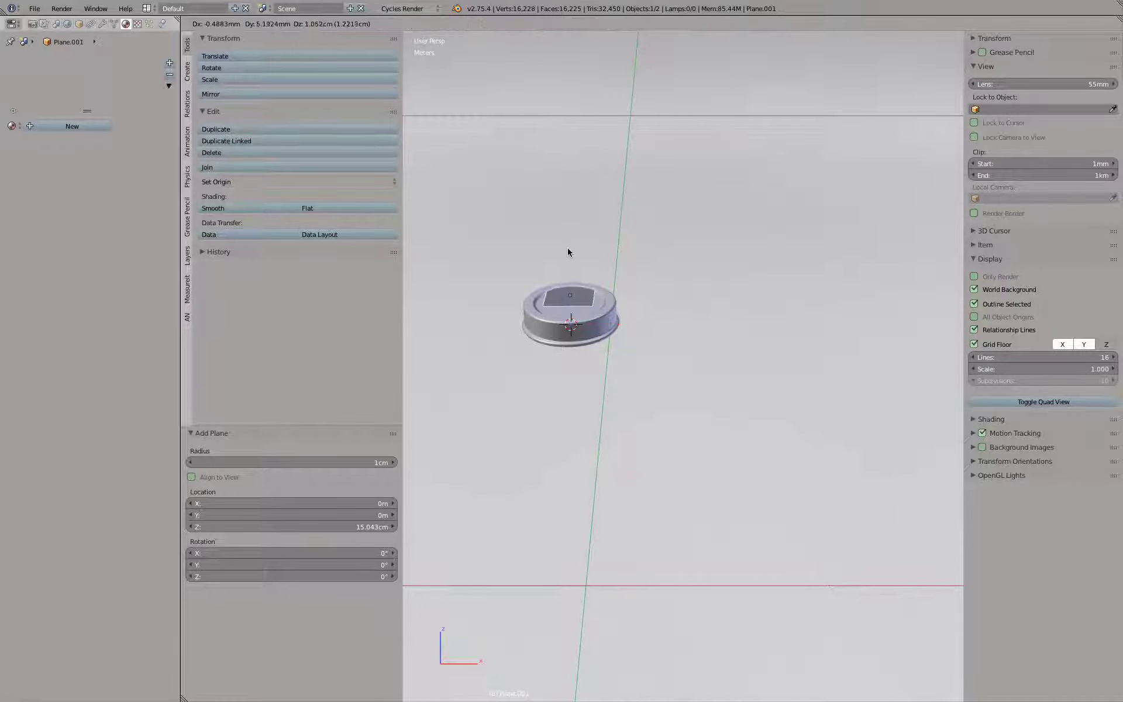
{"action": "left_click", "coordinate": [566, 231]}
{"action": "key", "text": "t"}
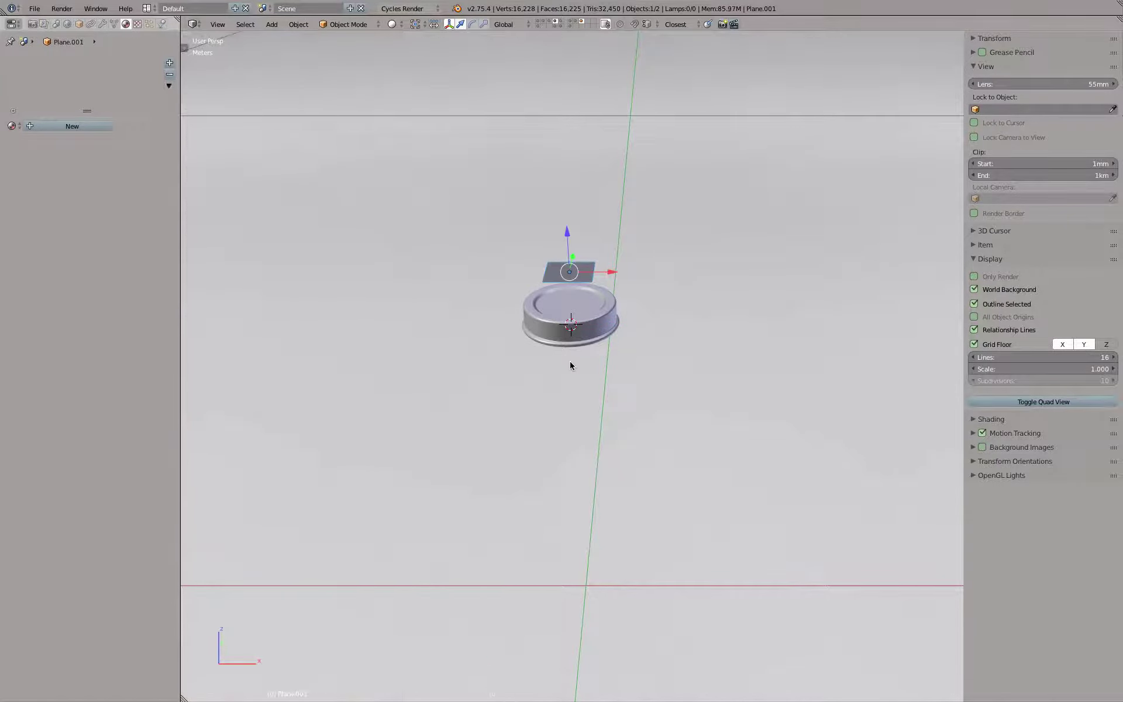
Step: Center the plane over the cap by setting its X and Y location to 0
{"action": "key", "text": "KP_5"}
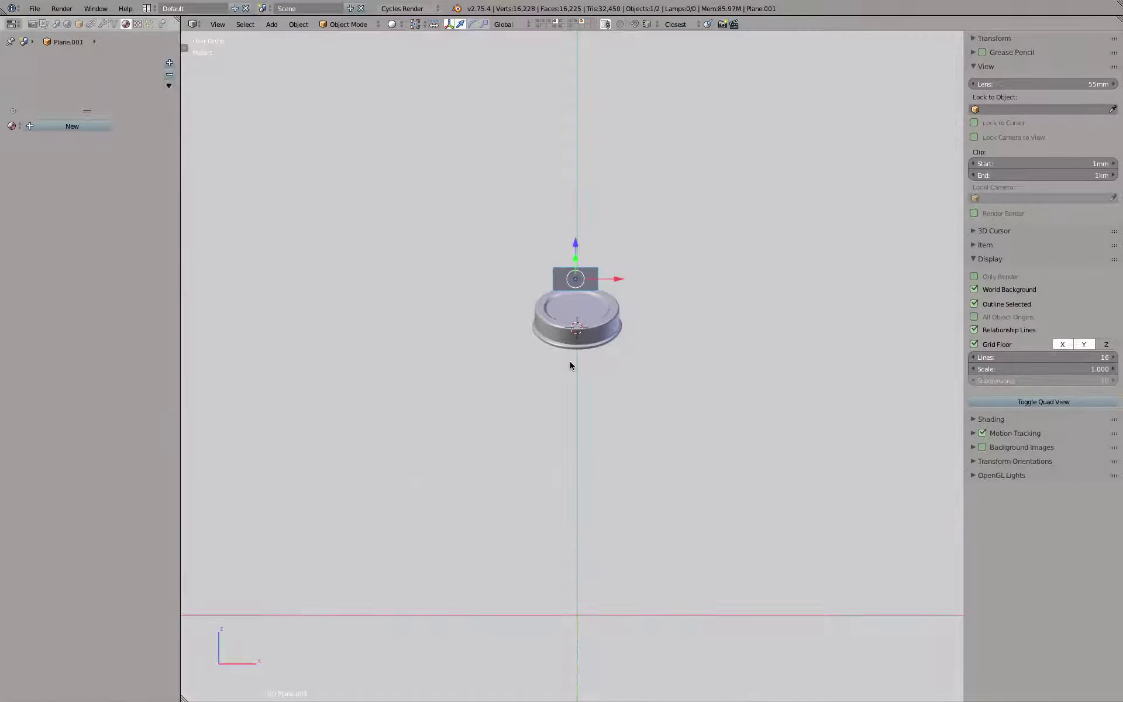
{"action": "key", "text": "KP_7"}
{"action": "scroll", "coordinate": [602, 385], "scroll_direction": "up", "scroll_amount": 5}
{"action": "scroll", "coordinate": [604, 389], "scroll_direction": "up", "scroll_amount": 1}
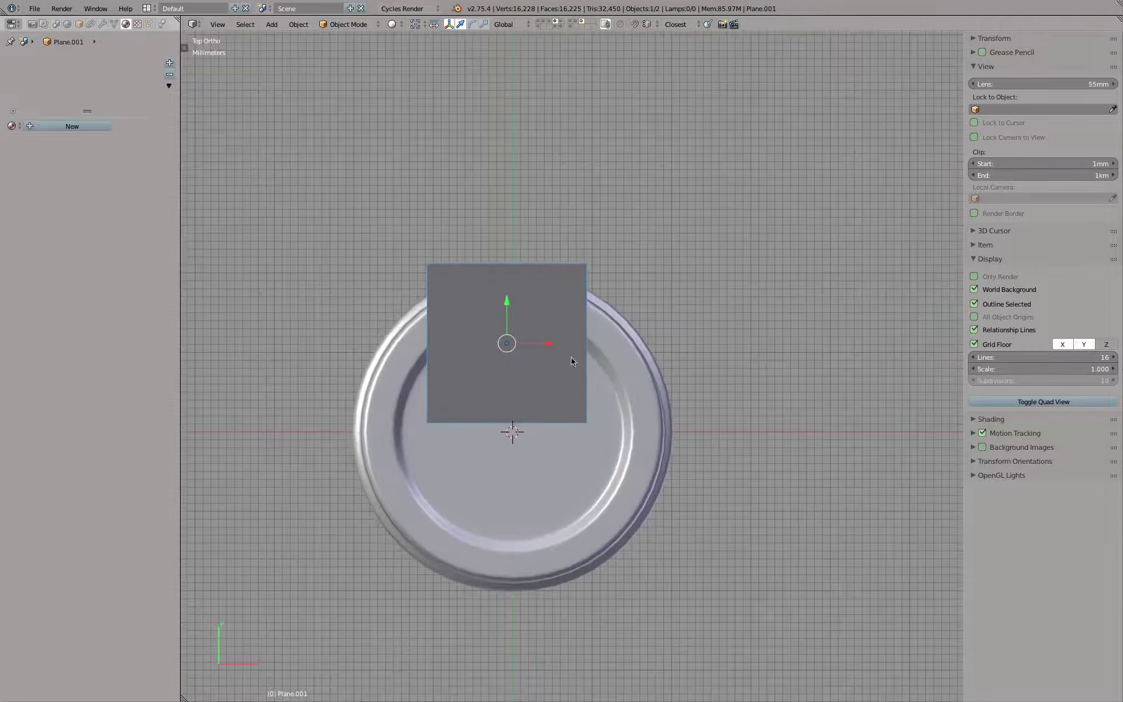
{"action": "left_click", "coordinate": [975, 39]}
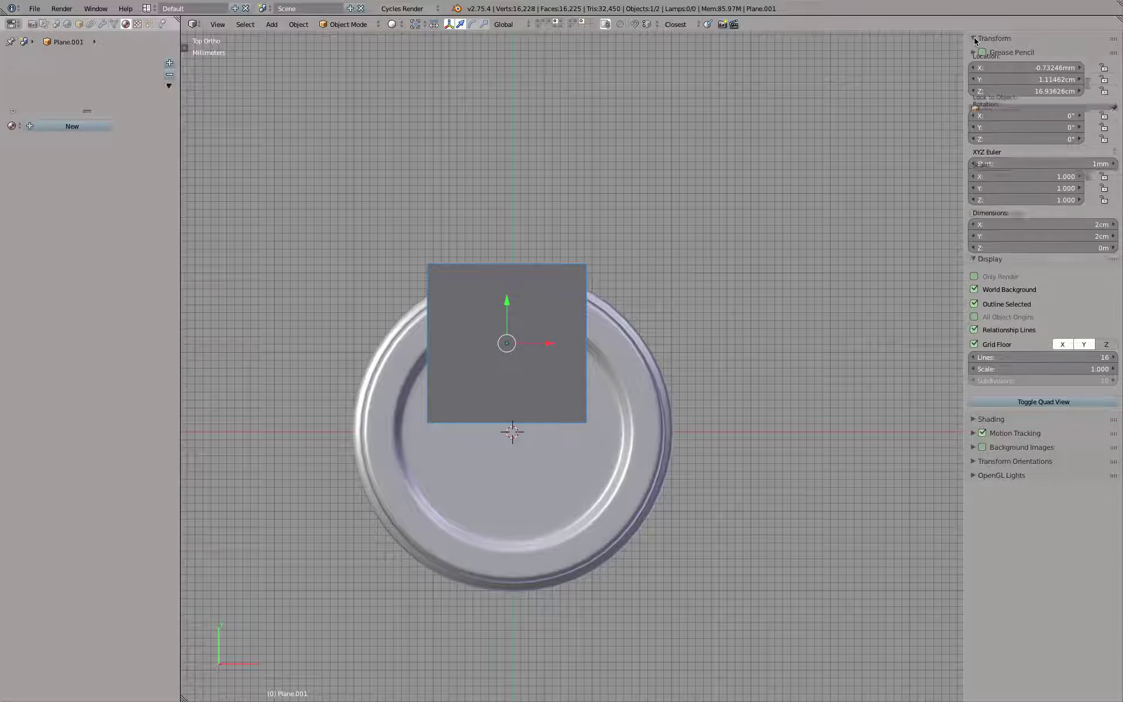
{"action": "left_click", "coordinate": [1018, 69]}
{"action": "type", "text": "0"}
{"action": "key", "text": "Tab"}
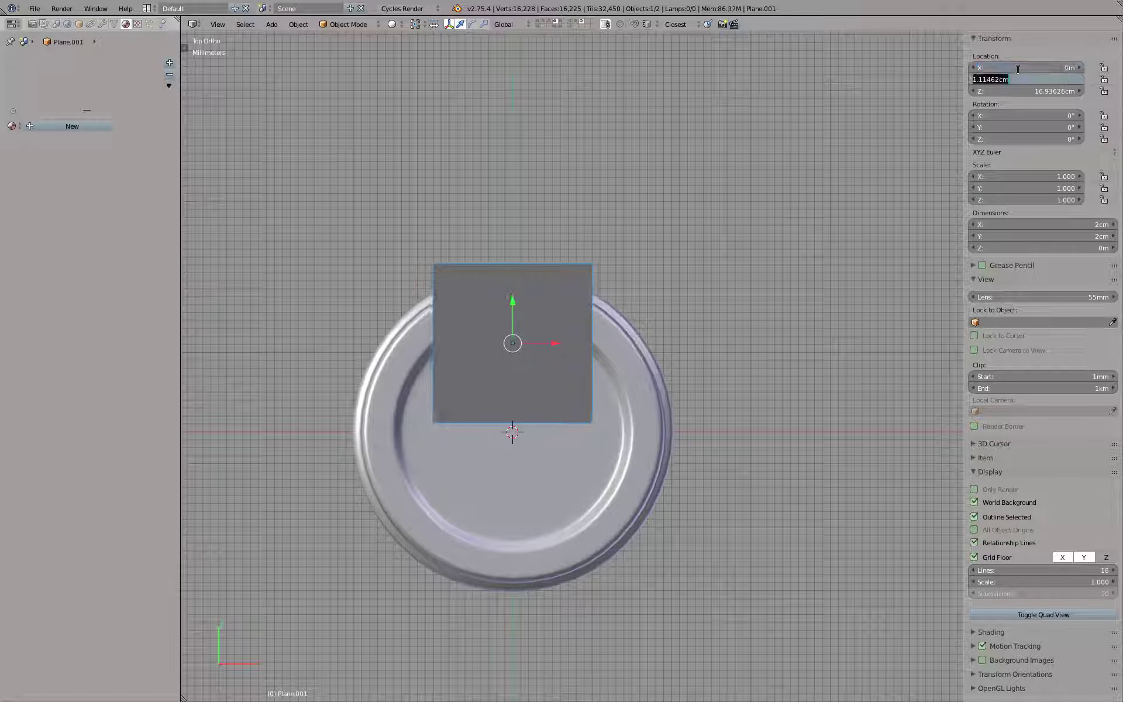
{"action": "type", "text": "0"}
{"action": "key", "text": "Return"}
Step: Scale the plane's mesh up uniformly by about 1.22 in Edit Mode
{"action": "key", "text": "Tab"}
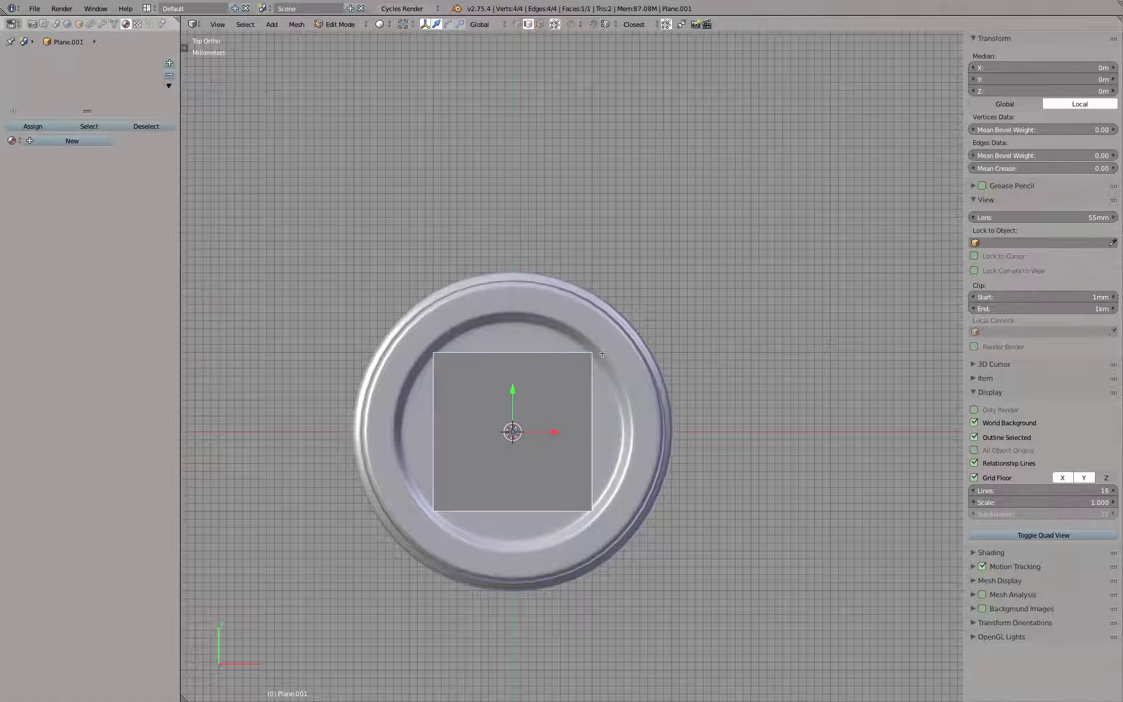
{"action": "key", "text": "s"}
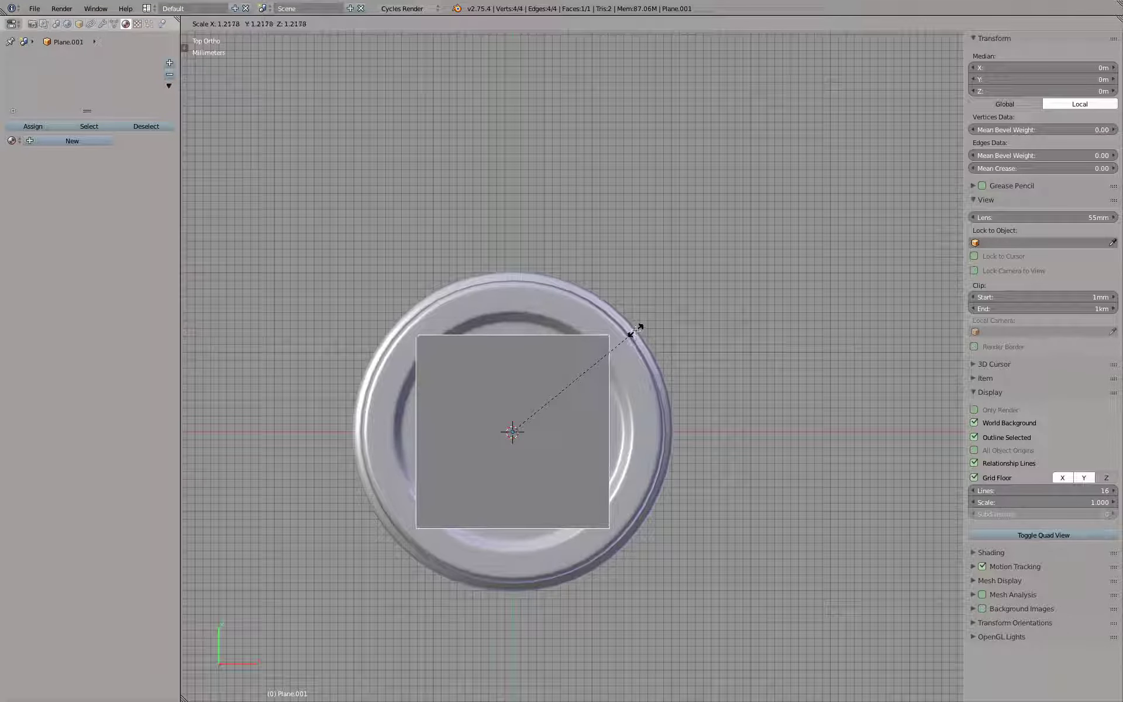
{"action": "left_click", "coordinate": [635, 331]}
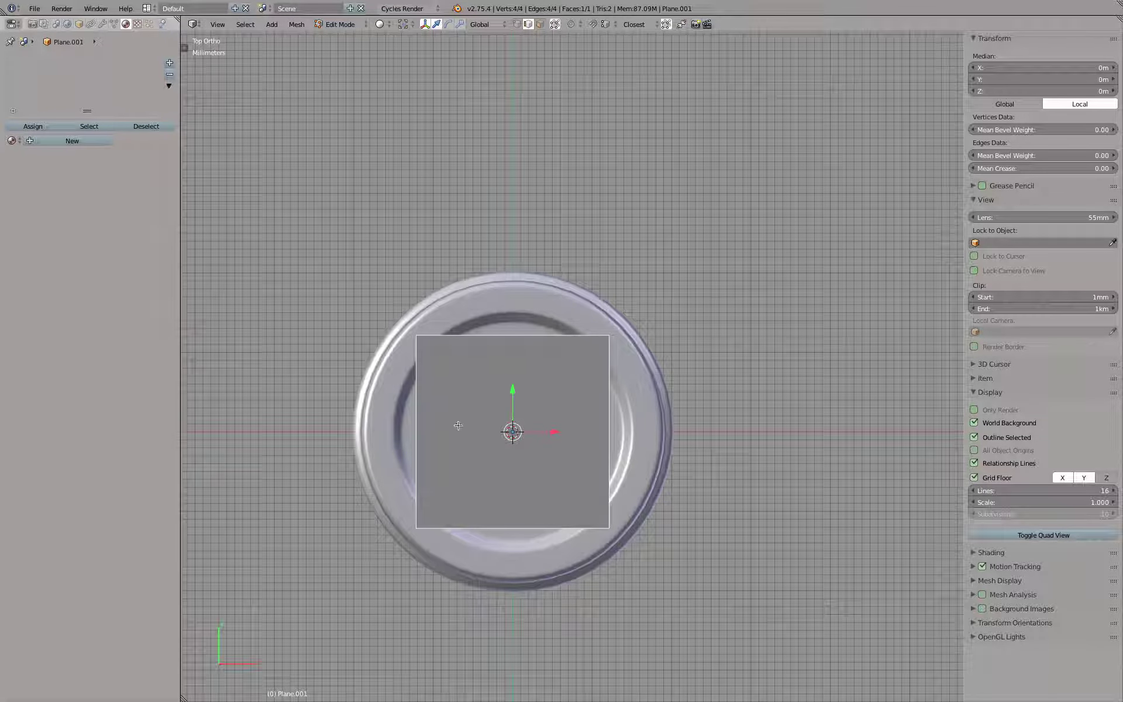
{"action": "middle_click_drag", "start_coordinate": [489, 359], "coordinate": [478, 286]}
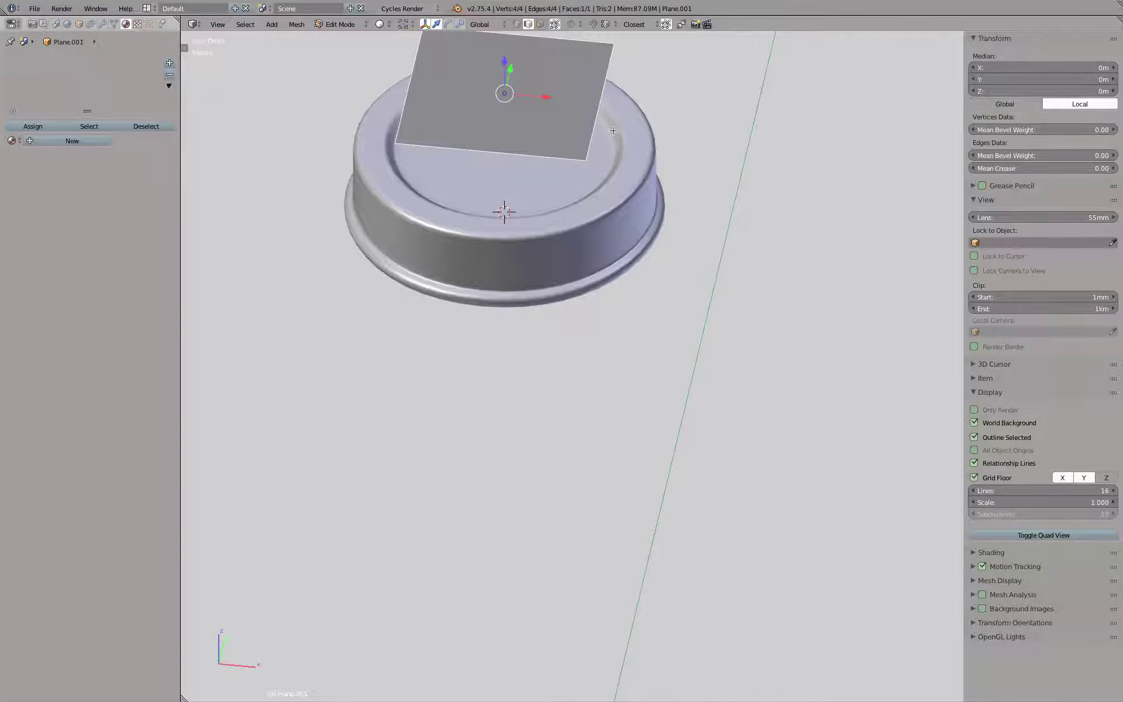
{"action": "key", "text": "Tab"}
Step: Rename the plane object as Cap Texture Label
{"action": "scroll", "coordinate": [626, 339], "scroll_direction": "down", "scroll_amount": 3}
{"action": "middle_click_drag", "start_coordinate": [640, 401], "coordinate": [672, 408]}
{"action": "left_click", "coordinate": [79, 25]}
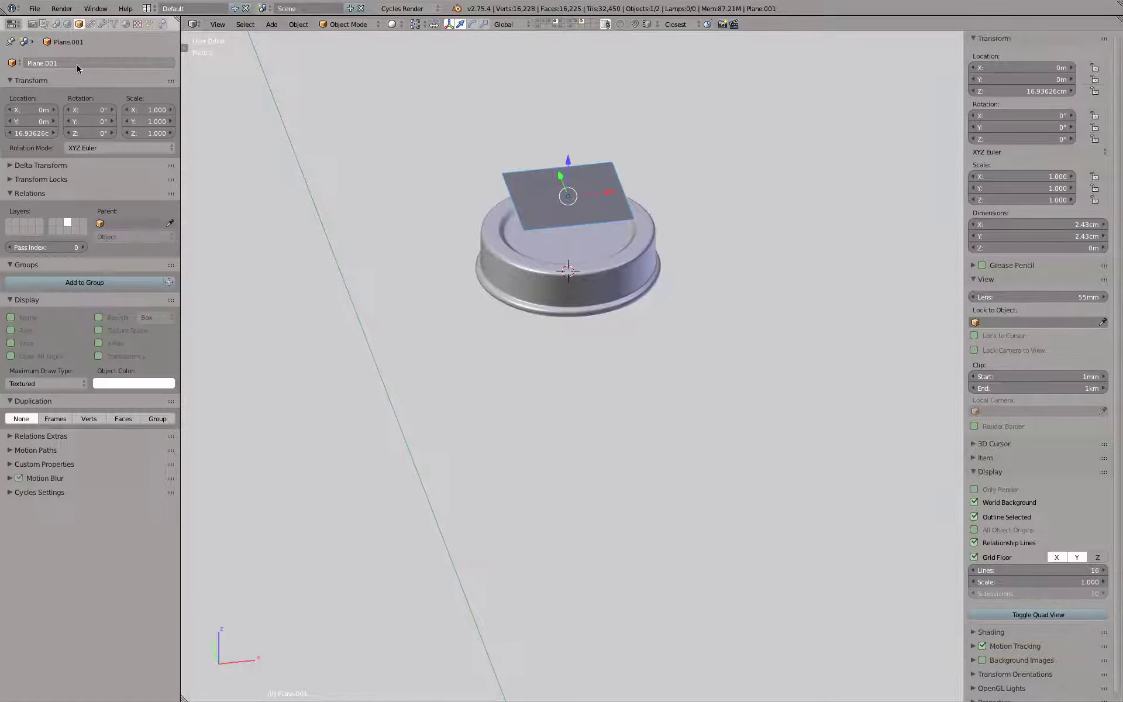
{"action": "left_click", "coordinate": [79, 63]}
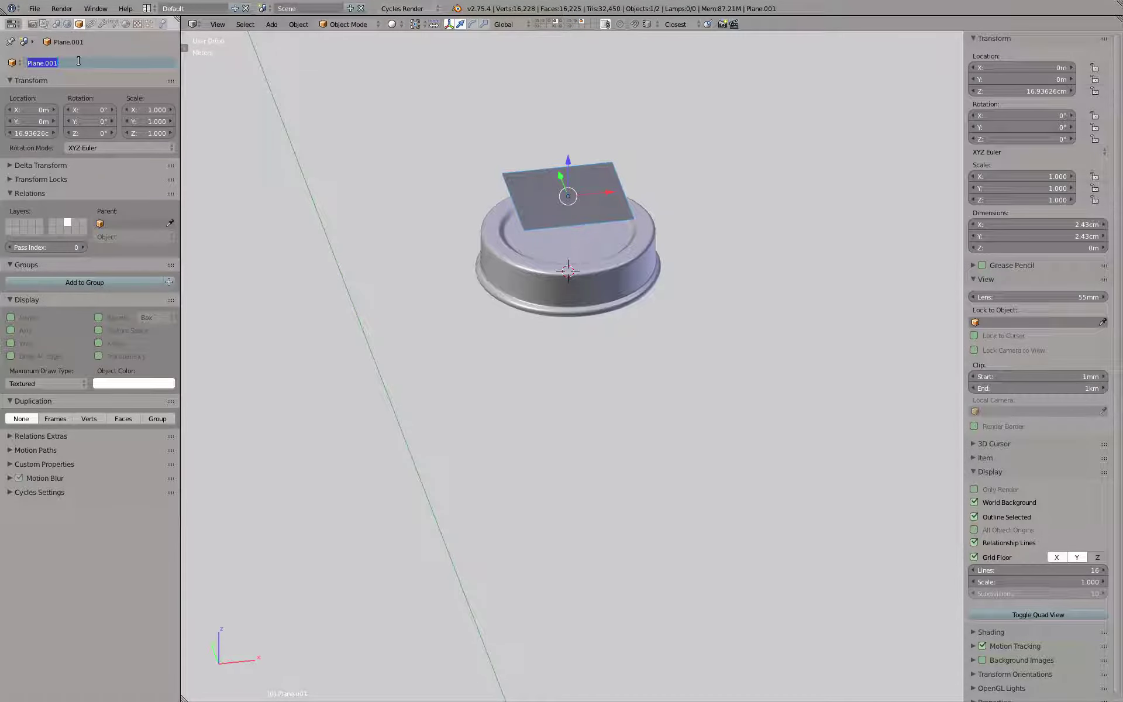
{"action": "type", "text": "Cap Texture Label"}
{"action": "key", "text": "Return"}
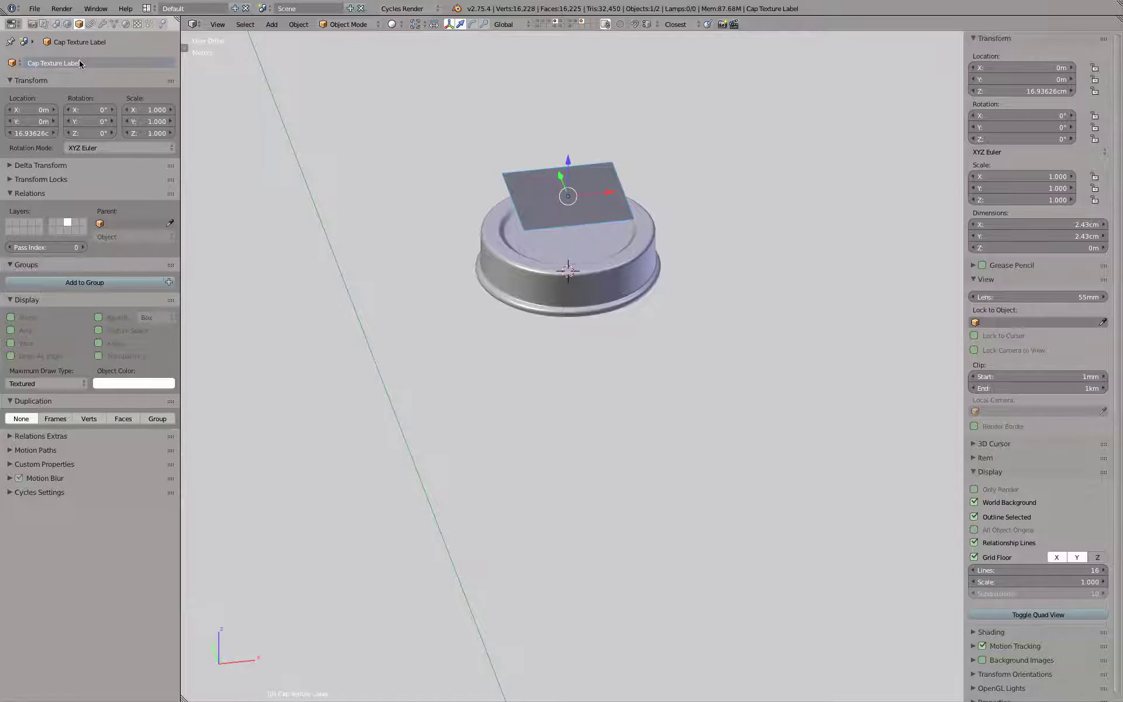
Step: Create a new material on the plane and name it Cap Texture
{"action": "left_click", "coordinate": [125, 24]}
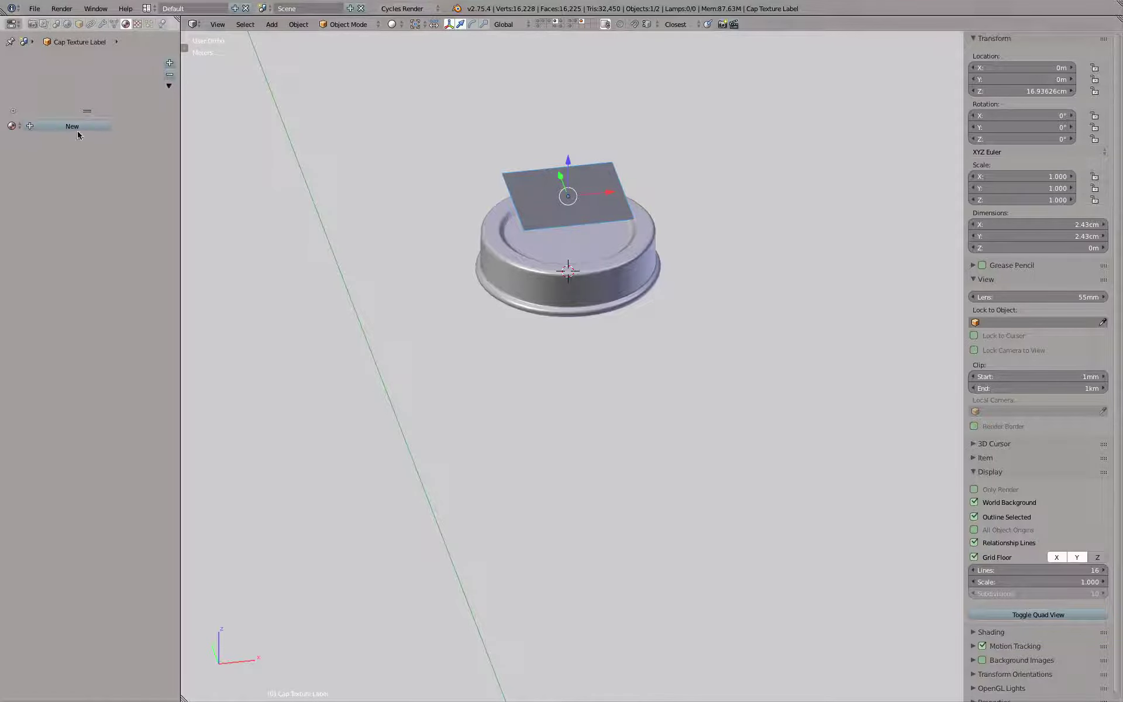
{"action": "left_click", "coordinate": [65, 126]}
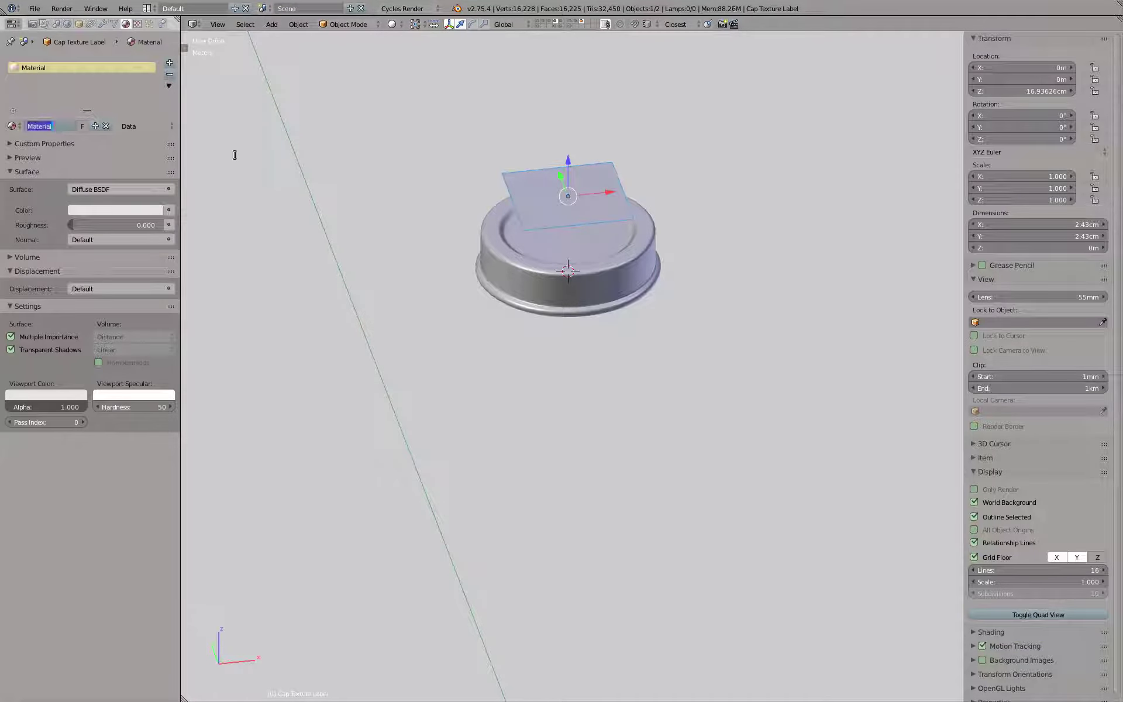
{"action": "type", "text": "C"}
{"action": "key", "text": "BackSpace"}
{"action": "key", "text": "BackSpace"}
{"action": "type", "text": "Tex"}
{"action": "type", "text": " m"}
{"action": "type", "text": "e"}
{"action": "key", "text": "Return"}
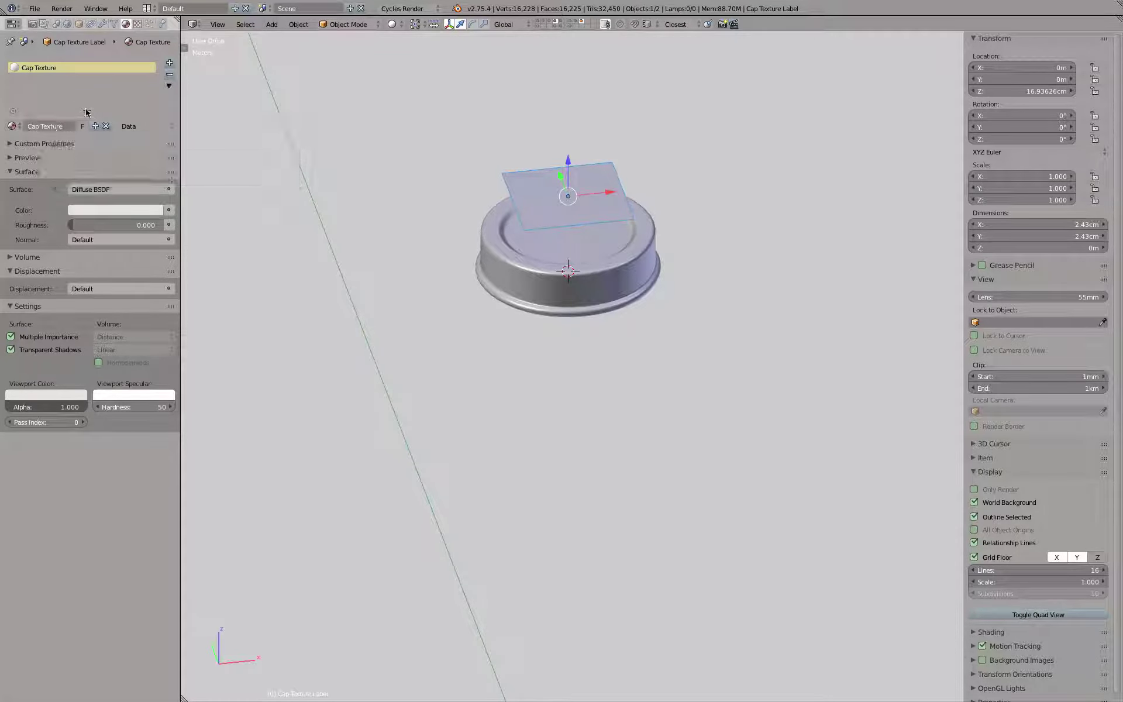
Step: Clear the target object of the cap's Boolean modifier to view the available object names, and undo the change
{"action": "left_click", "coordinate": [80, 24]}
{"action": "right_click", "coordinate": [493, 260]}
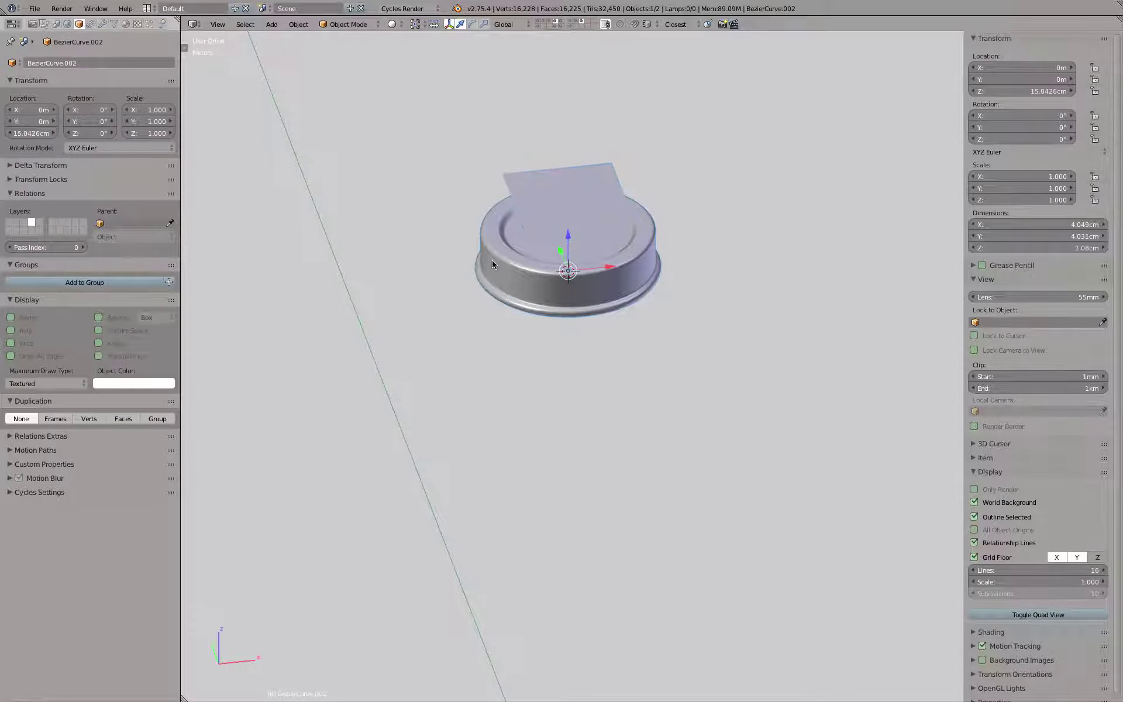
{"action": "left_click", "coordinate": [103, 24]}
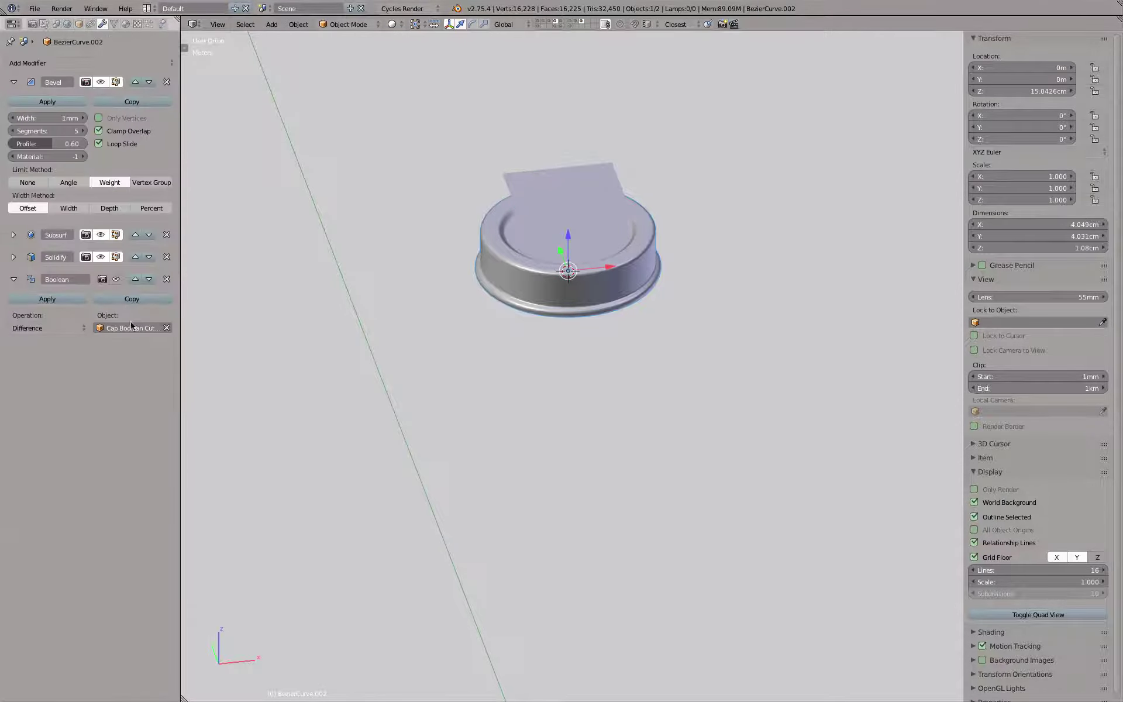
{"action": "left_click", "coordinate": [167, 328]}
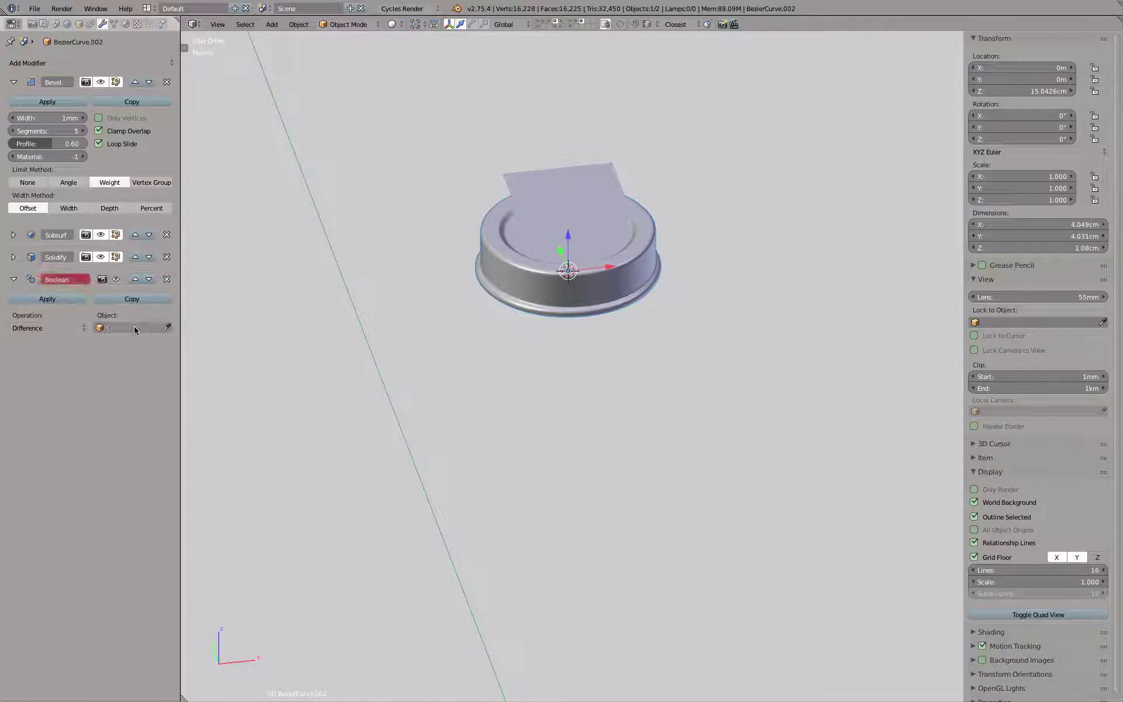
{"action": "left_click", "coordinate": [133, 328]}
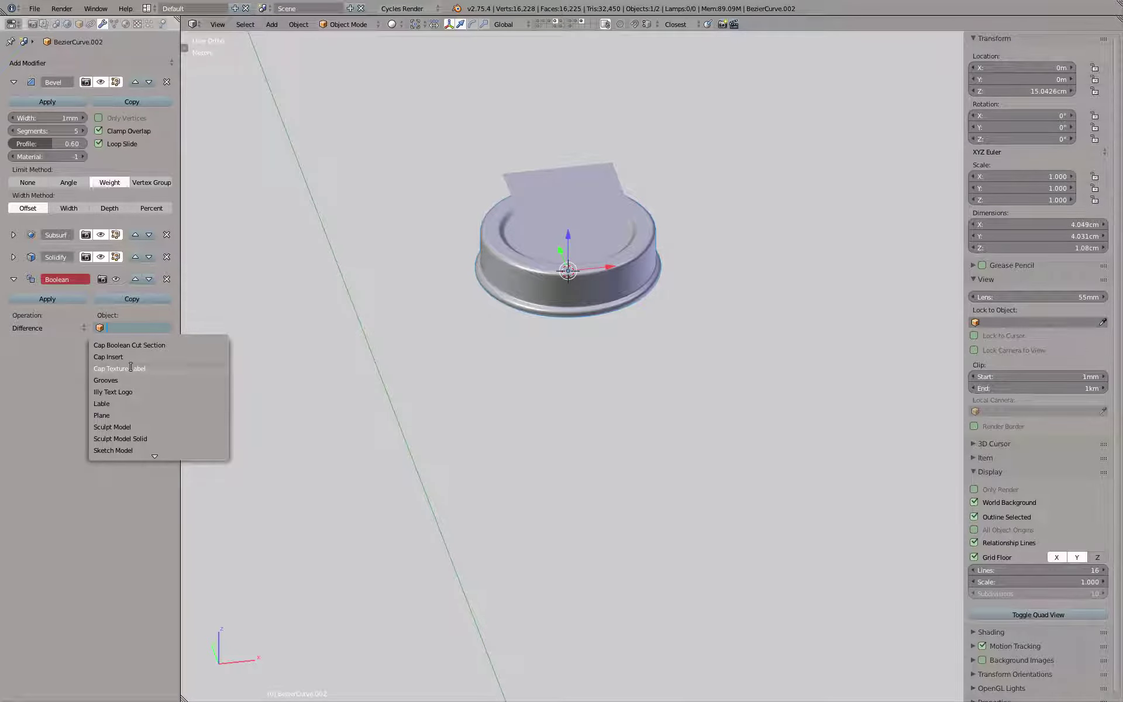
{"action": "left_click", "coordinate": [11, 396]}
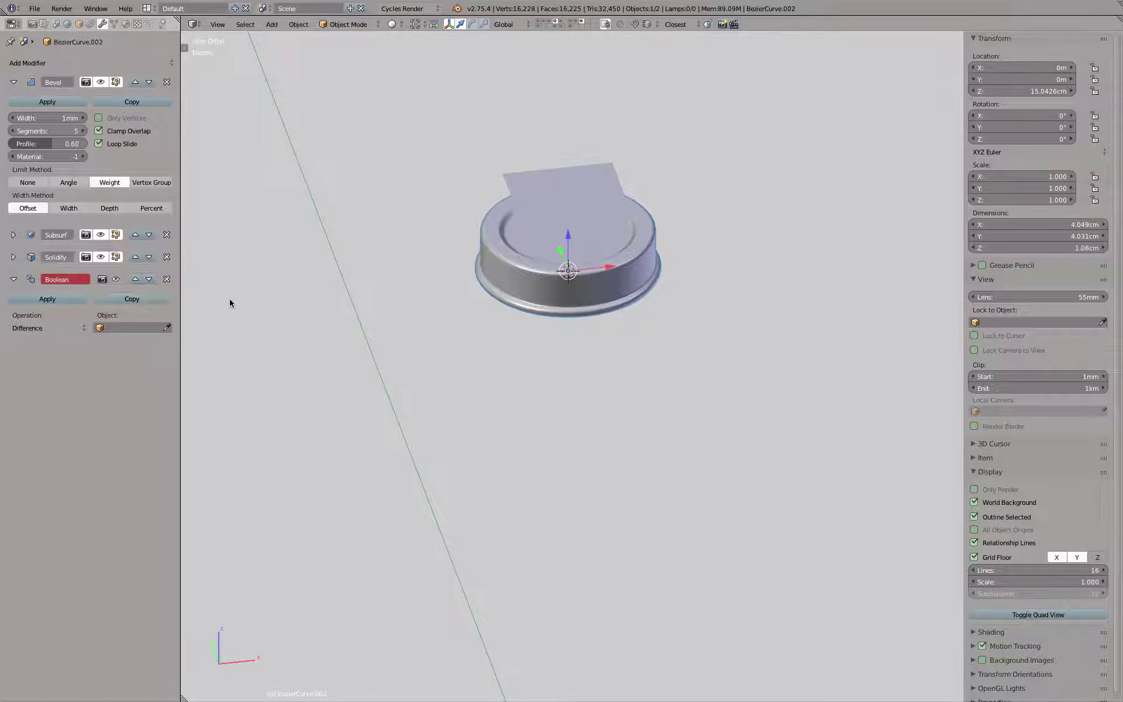
{"action": "key", "text": "ctrl+z"}
{"action": "key", "text": "ctrl+z"}
{"action": "key", "text": "ctrl+z"}
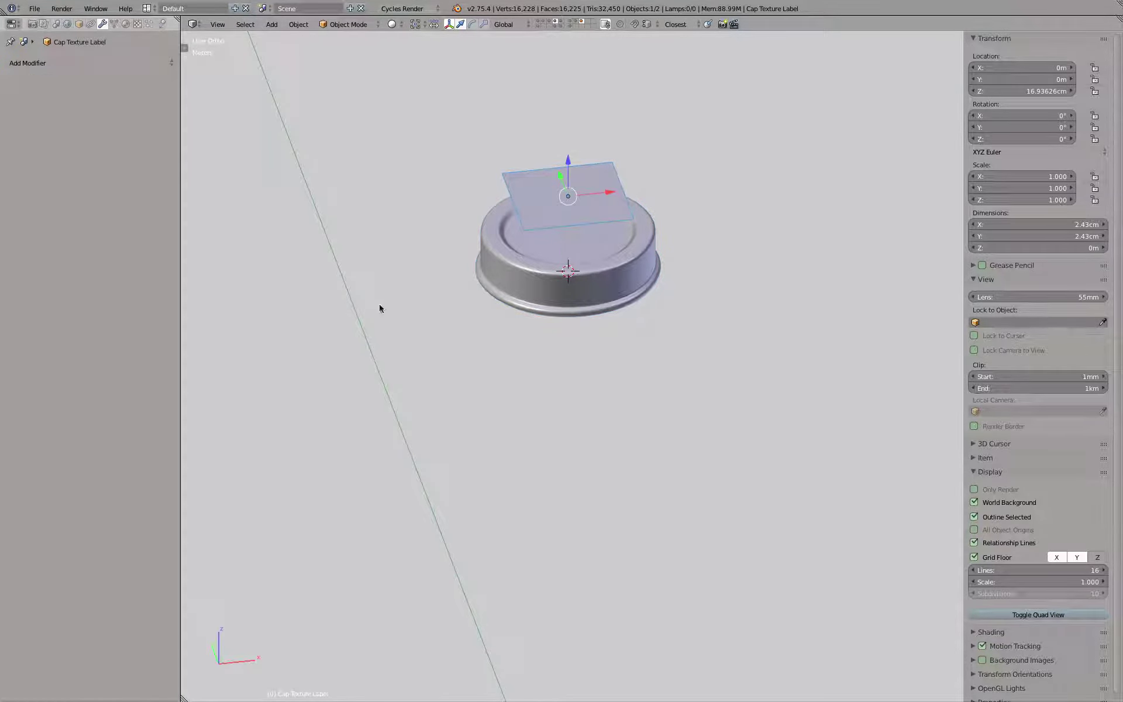
Step: Split the 3D view into an upper and a lower area, and divide the upper one into two side-by-side views
{"action": "scroll", "coordinate": [500, 265], "scroll_direction": "down", "scroll_amount": 4}
{"action": "scroll", "coordinate": [500, 265], "scroll_direction": "up", "scroll_amount": 3}
{"action": "key", "text": "KP_7"}
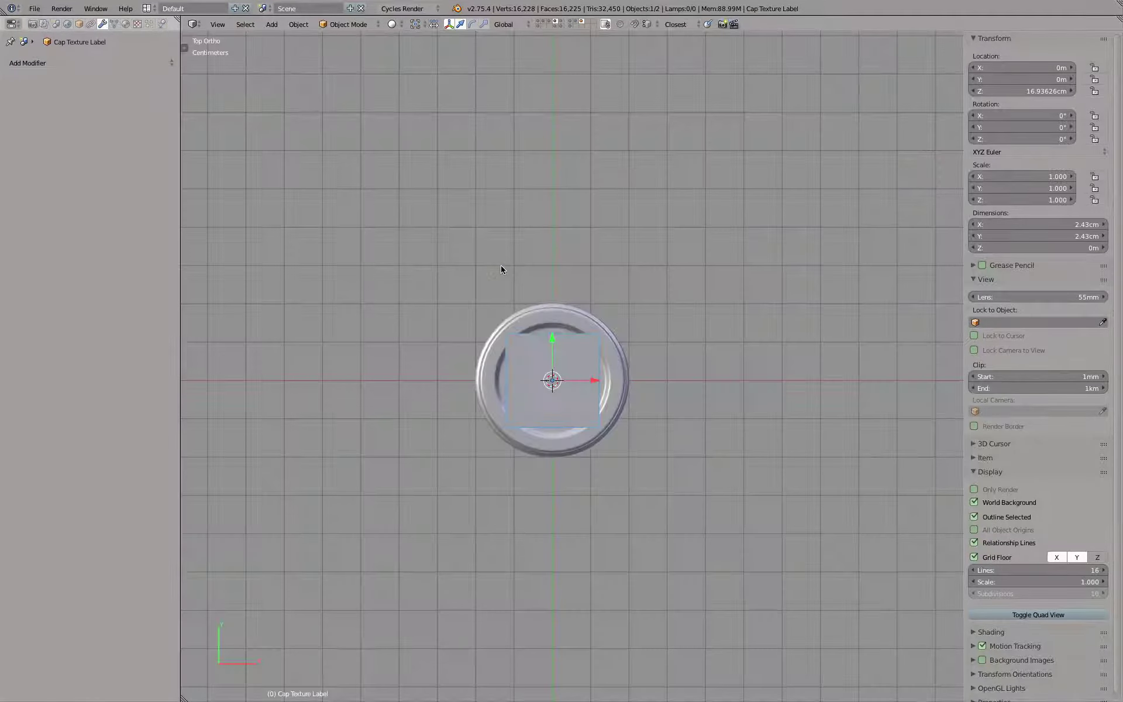
{"action": "scroll", "coordinate": [547, 344], "scroll_direction": "up", "scroll_amount": 4}
{"action": "scroll", "coordinate": [553, 354], "scroll_direction": "down", "scroll_amount": 2}
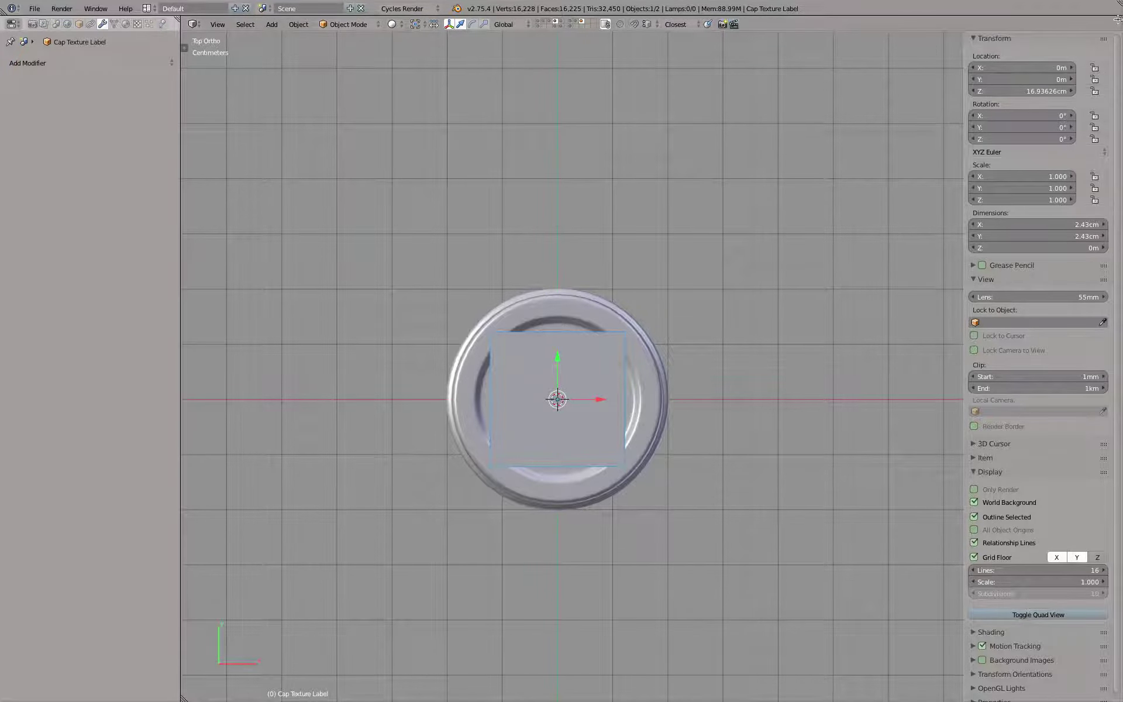
{"action": "left_click_drag", "start_coordinate": [1117, 20], "coordinate": [1086, 394]}
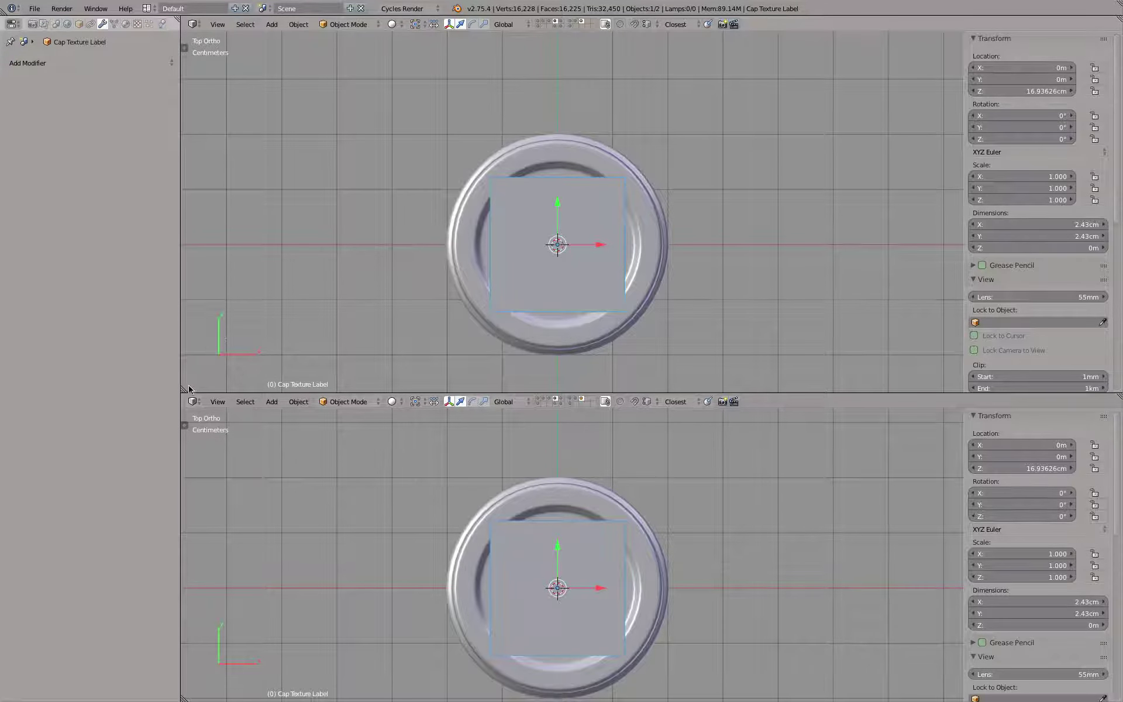
{"action": "left_click_drag", "start_coordinate": [188, 388], "coordinate": [614, 322]}
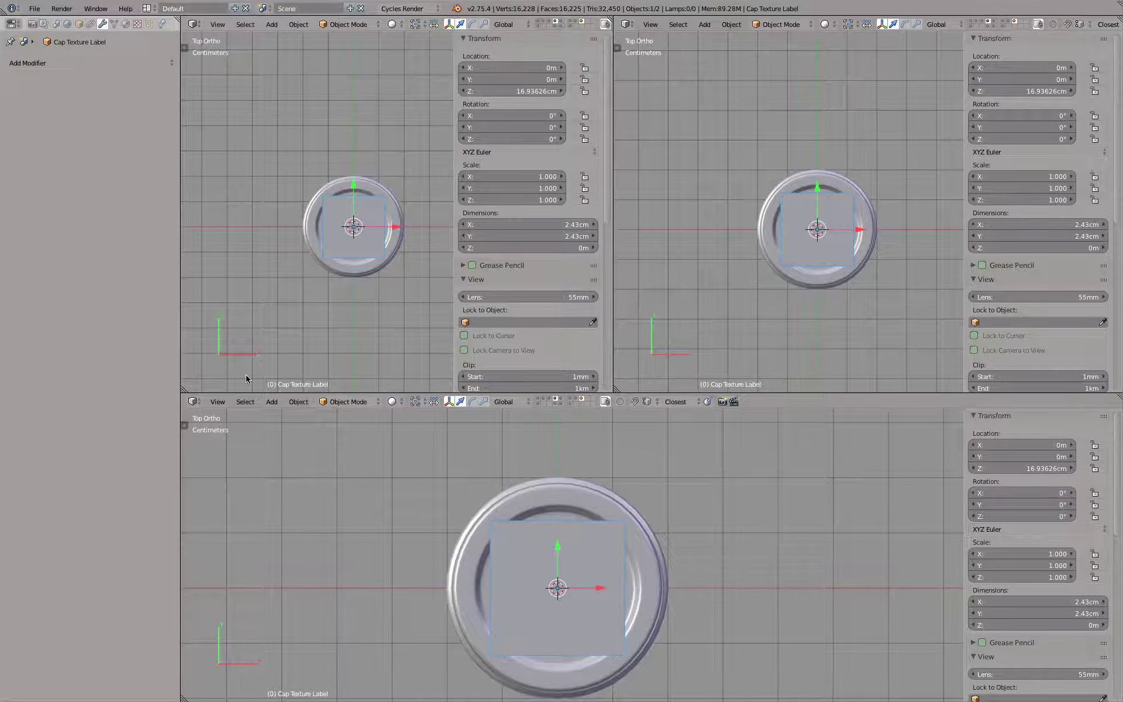
Step: Turn the wide lower area into a Node Editor and one of the two upper areas into a UV/Image Editor
{"action": "left_click", "coordinate": [193, 402]}
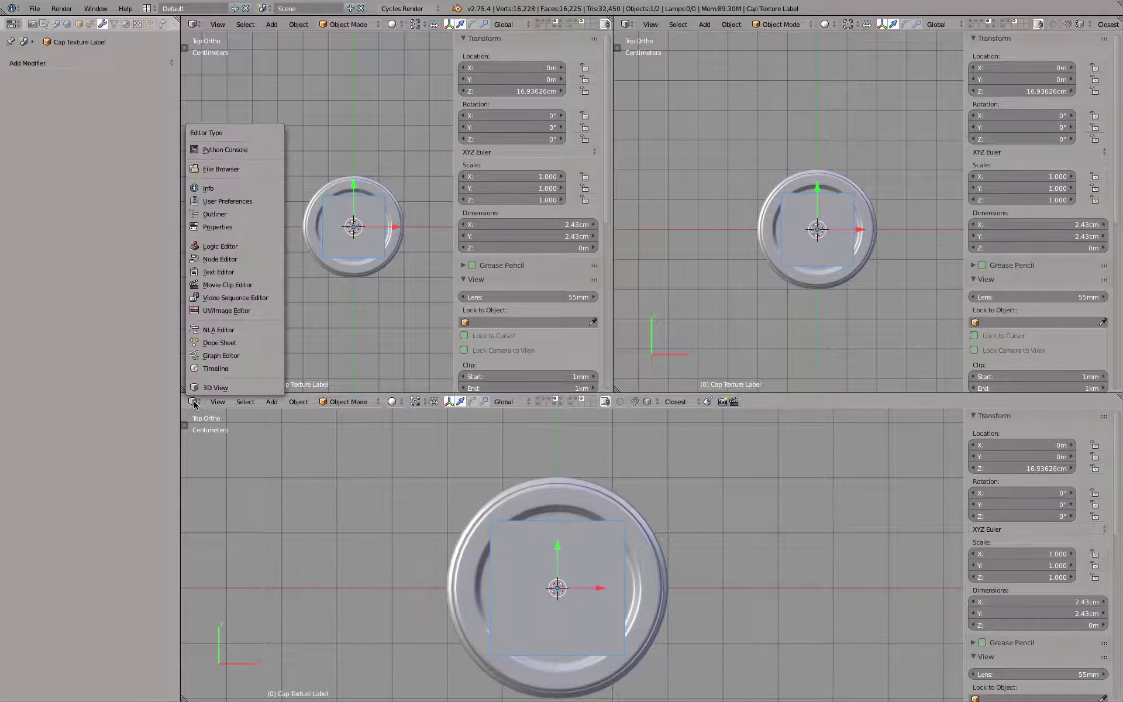
{"action": "left_click", "coordinate": [218, 260]}
{"action": "left_click", "coordinate": [194, 25]}
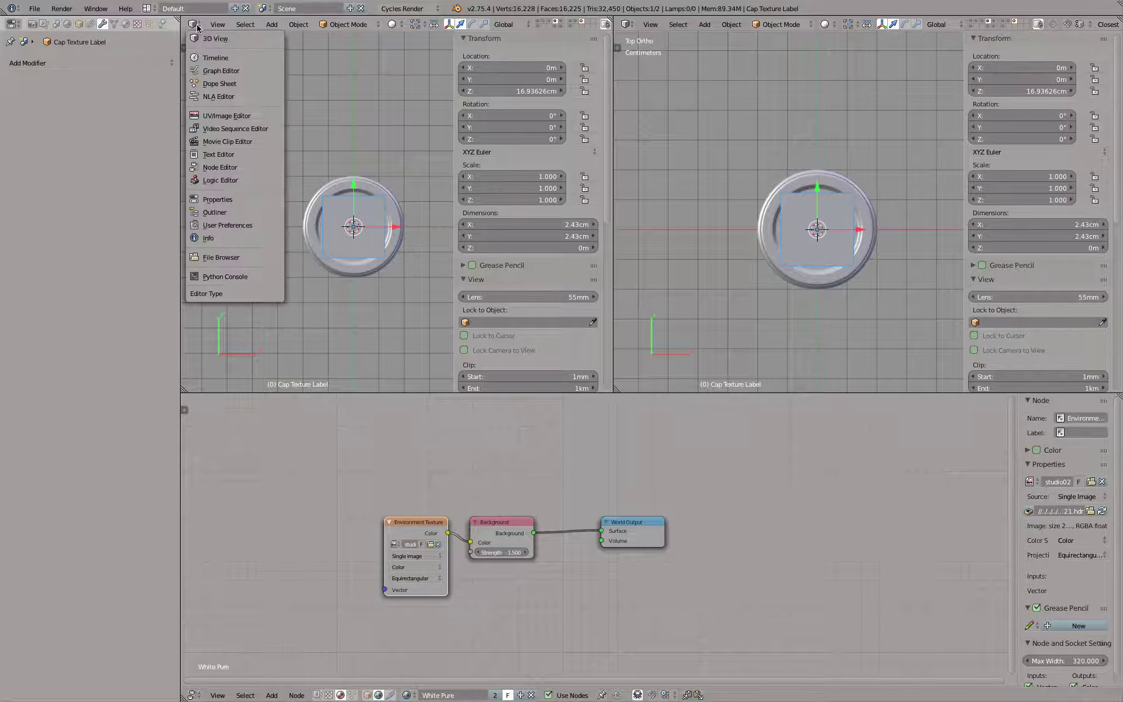
{"action": "left_click", "coordinate": [216, 116]}
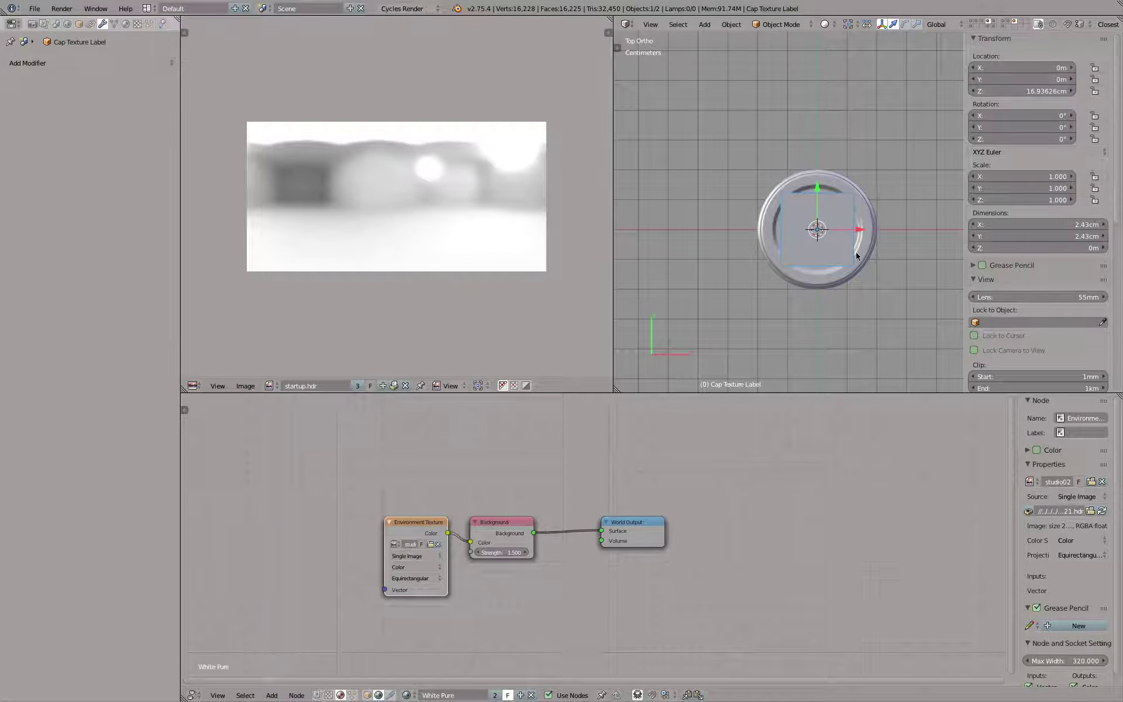
Step: Set the remaining 3D view to an angled perspective close-up of the cap and hide its properties sidebar
{"action": "key", "text": "shift+z"}
{"action": "mouse_move", "coordinate": [857, 256]}
{"action": "middle_mouse_down"}
{"action": "mouse_move", "coordinate": [846, 188]}
{"action": "mouse_move", "coordinate": [851, 285]}
{"action": "mouse_move", "coordinate": [830, 238]}
{"action": "mouse_move", "coordinate": [836, 261]}
{"action": "mouse_move", "coordinate": [874, 190]}
{"action": "middle_mouse_up"}
{"action": "key", "text": "KP_5"}
{"action": "left_click_drag", "start_coordinate": [863, 40], "coordinate": [865, 73]}
{"action": "middle_click_drag", "start_coordinate": [946, 98], "coordinate": [915, 165]}
{"action": "scroll", "coordinate": [843, 202], "scroll_direction": "up", "scroll_amount": 1}
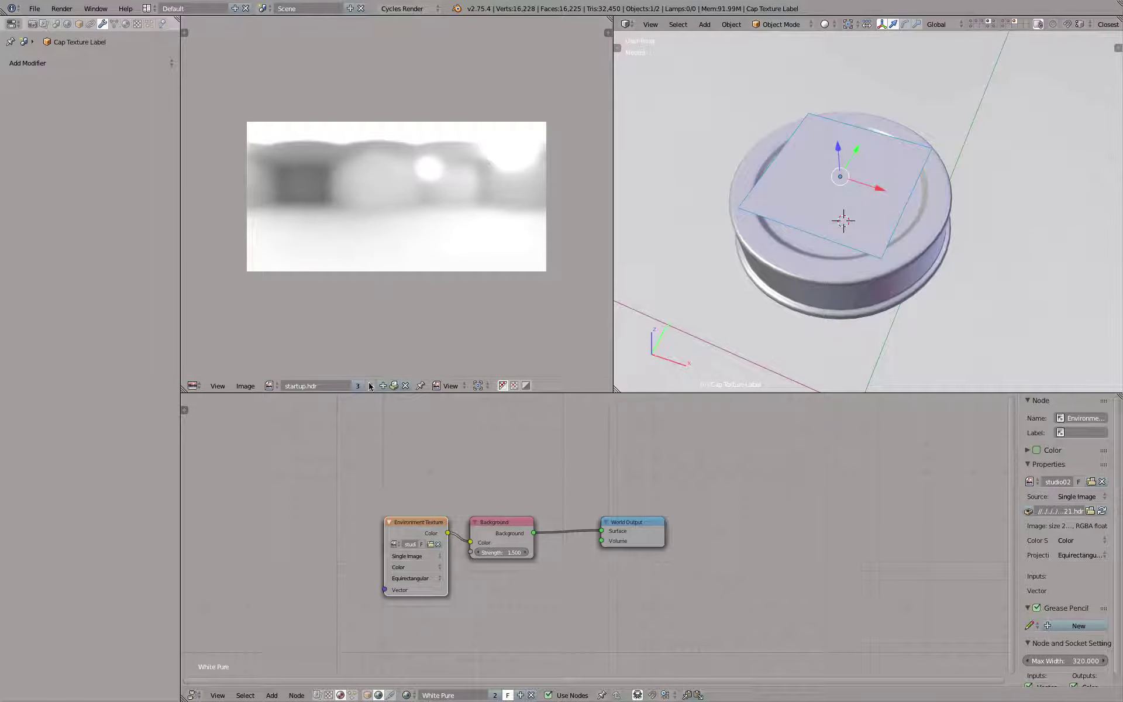
Step: Show the plane's Cap Texture material nodes in the Node Editor and collapse the material's Surface settings
{"action": "scroll", "coordinate": [627, 459], "scroll_direction": "up", "scroll_amount": 1}
{"action": "right_click", "coordinate": [808, 139]}
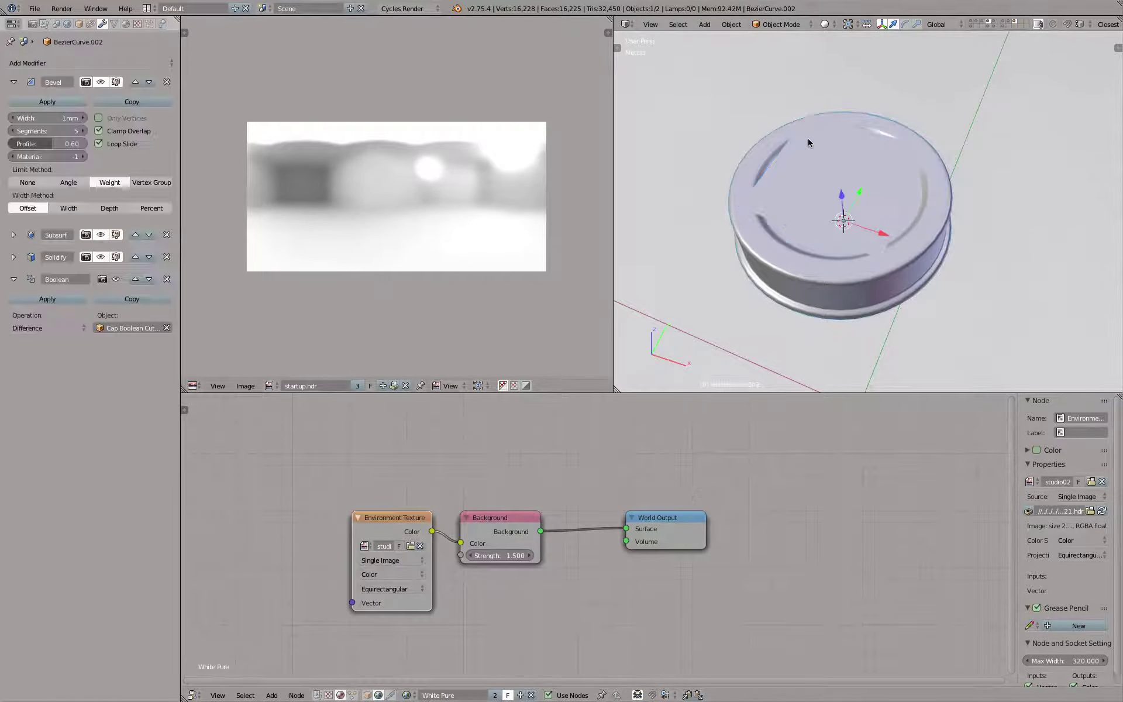
{"action": "right_click", "coordinate": [808, 139]}
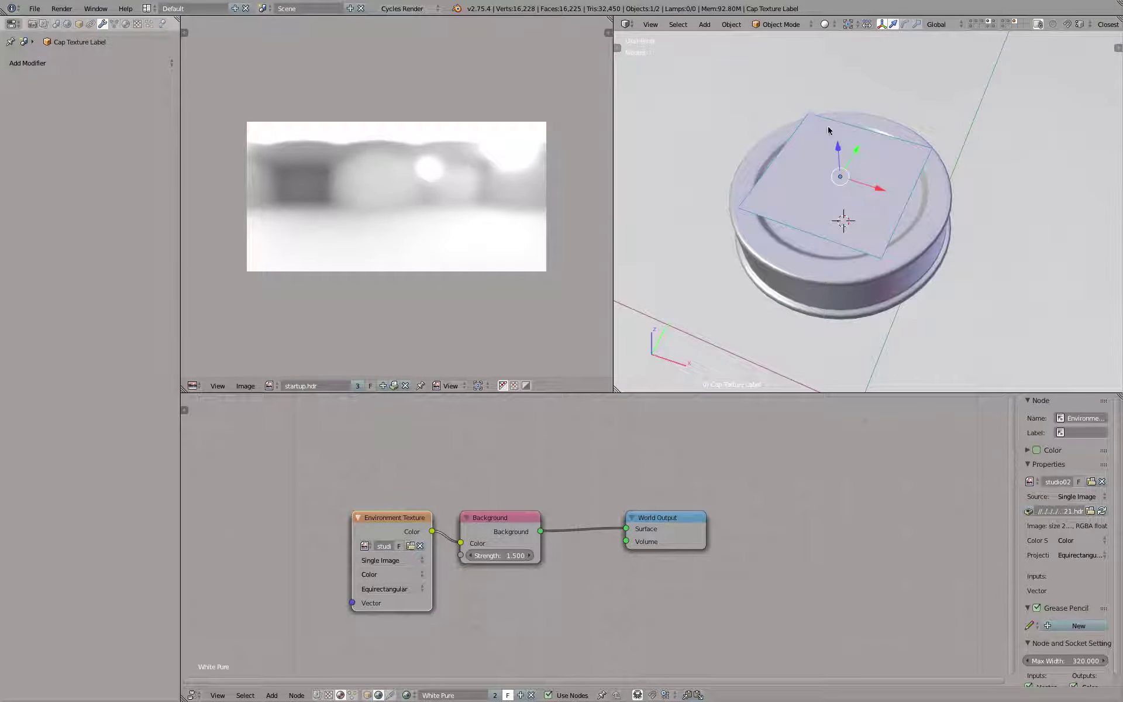
{"action": "left_click", "coordinate": [126, 24]}
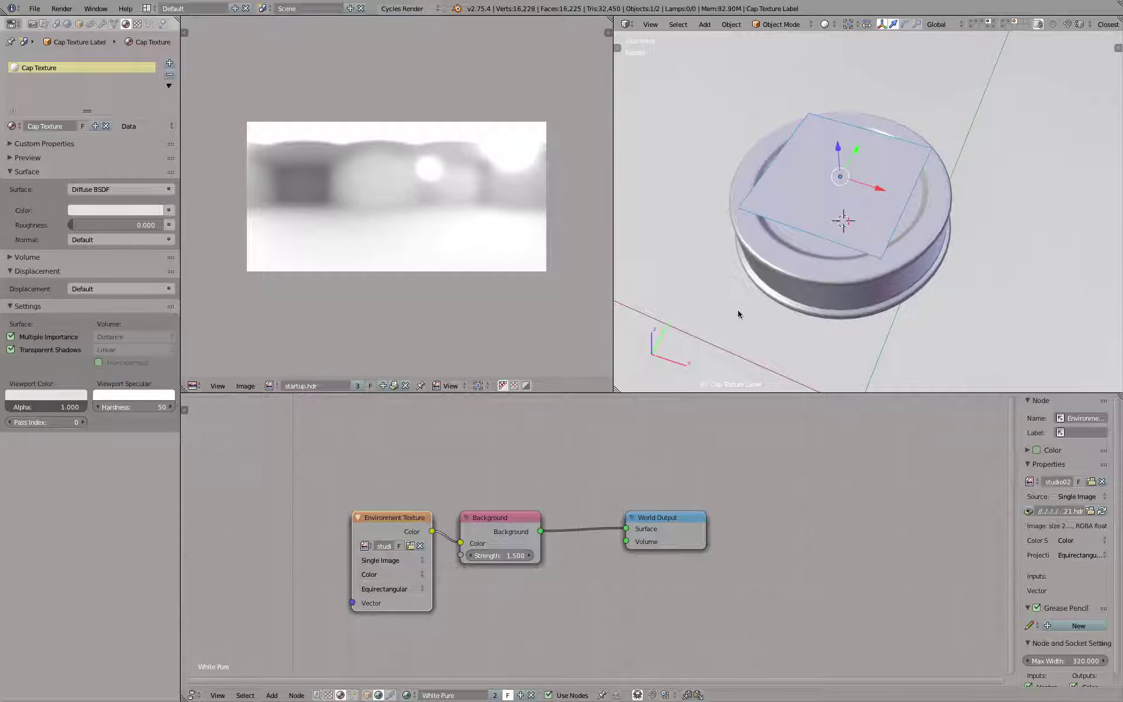
{"action": "left_click", "coordinate": [367, 694]}
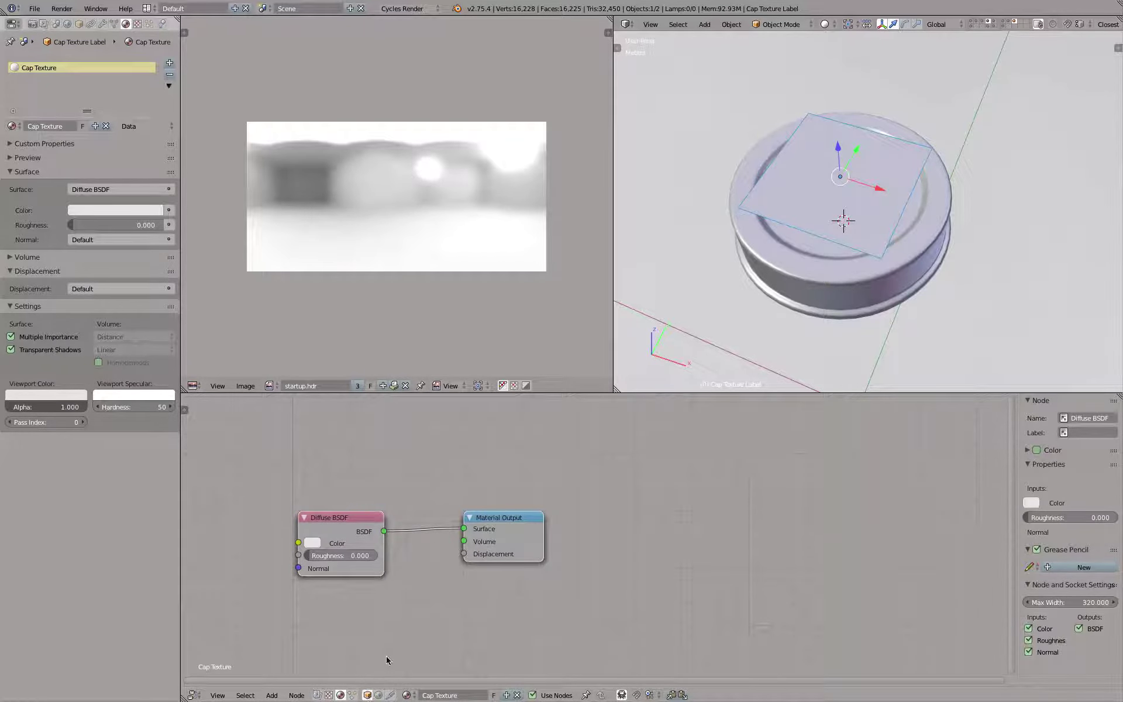
{"action": "scroll", "coordinate": [373, 634], "scroll_direction": "up", "scroll_amount": 3}
{"action": "middle_click_drag", "start_coordinate": [357, 630], "coordinate": [667, 601]}
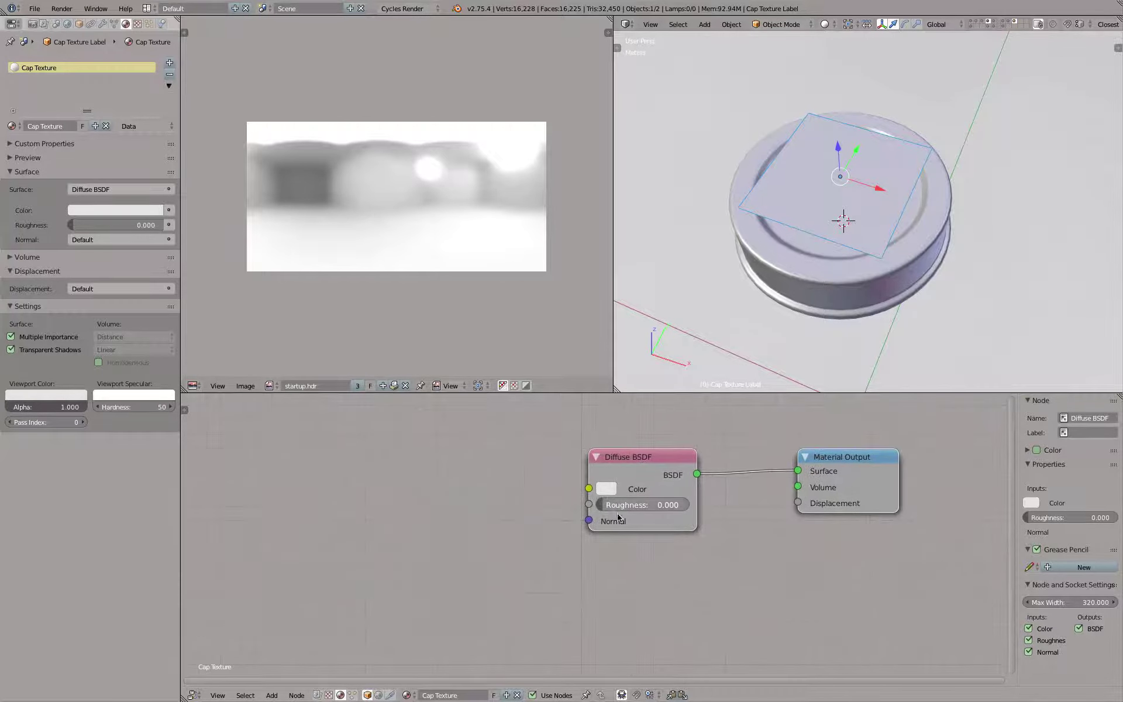
{"action": "middle_click_drag", "start_coordinate": [791, 533], "coordinate": [755, 556]}
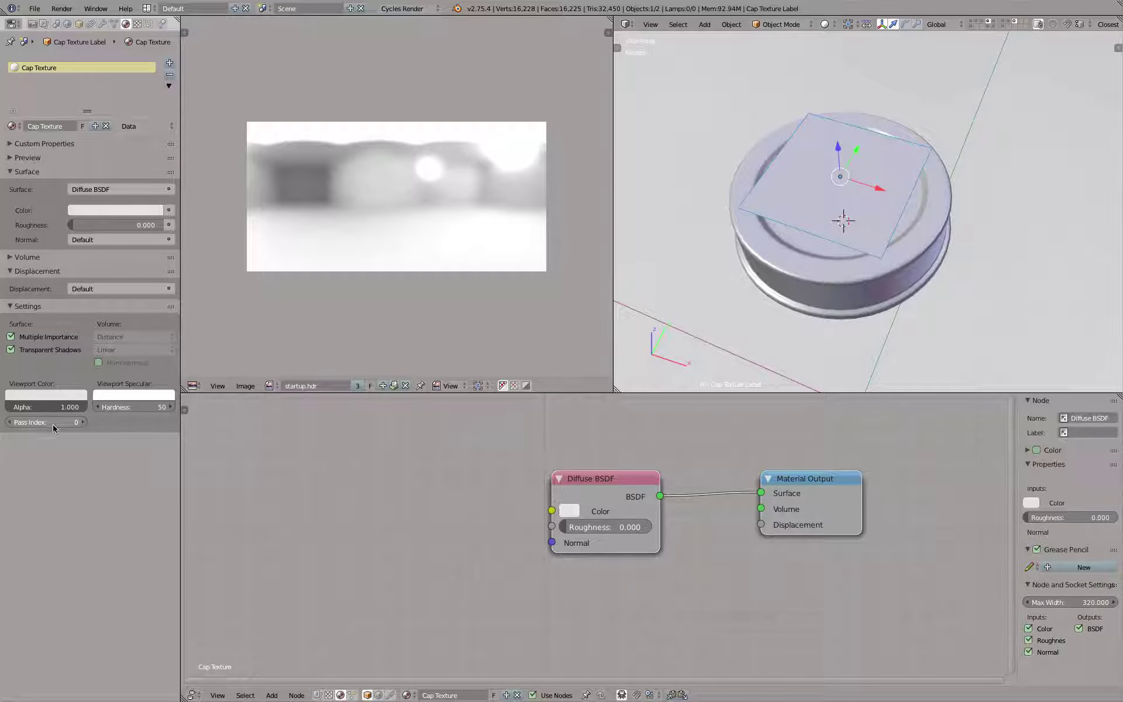
{"action": "left_click", "coordinate": [11, 173]}
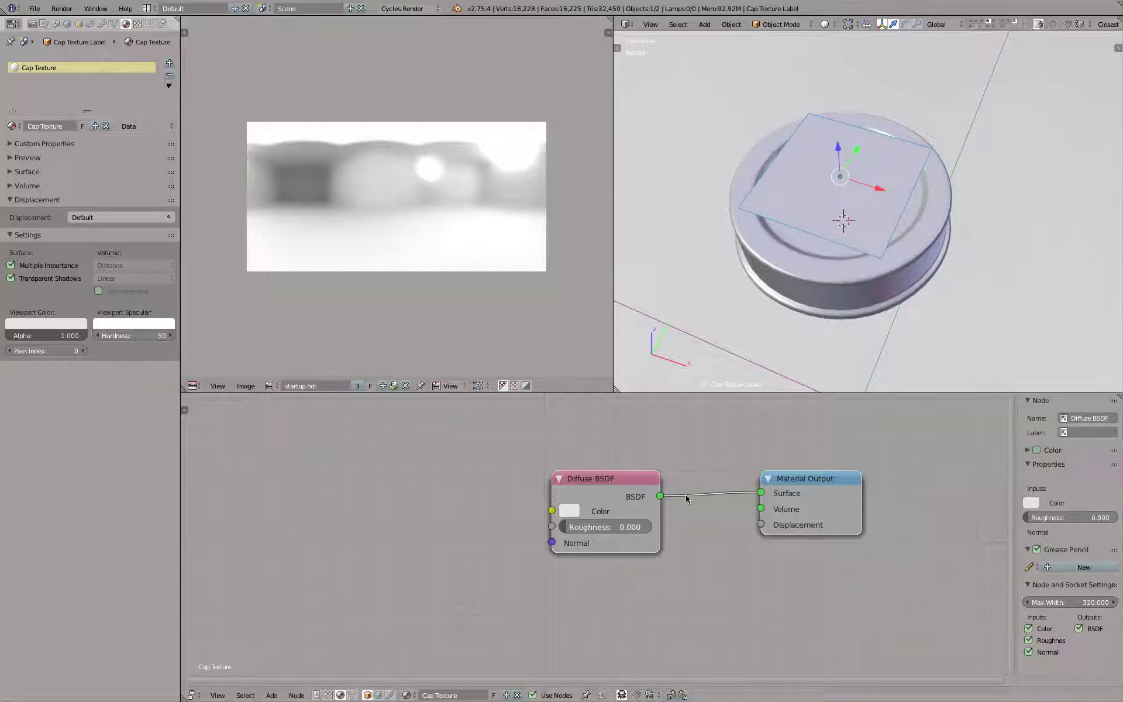
Step: Expand the material's Surface settings and change the Diffuse BSDF color first to red and finally to blue
{"action": "left_click", "coordinate": [11, 171]}
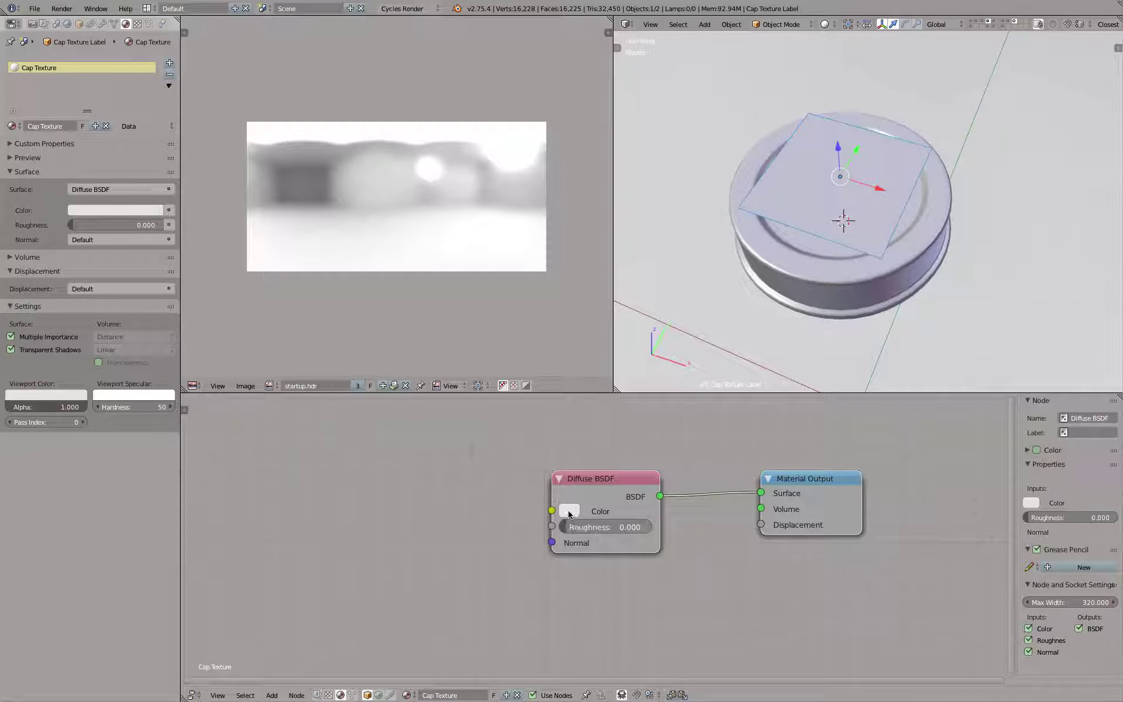
{"action": "left_click", "coordinate": [567, 511]}
{"action": "left_click_drag", "start_coordinate": [595, 400], "coordinate": [622, 402]}
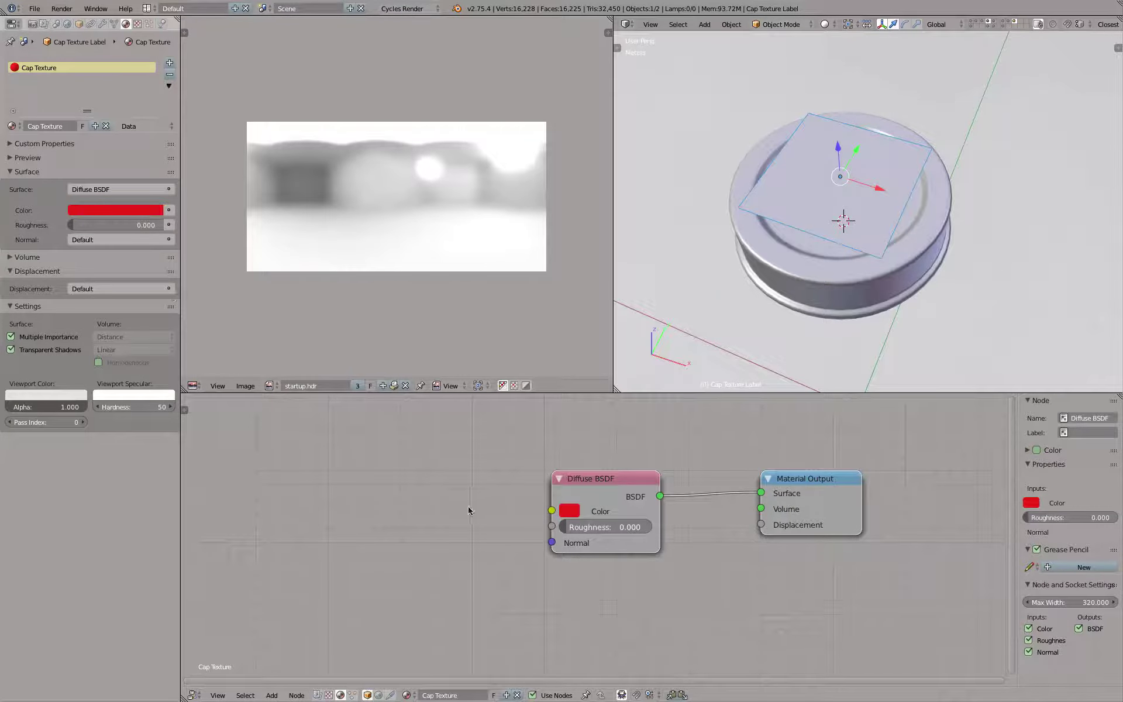
{"action": "left_click", "coordinate": [120, 209]}
{"action": "left_click_drag", "start_coordinate": [127, 92], "coordinate": [149, 62]}
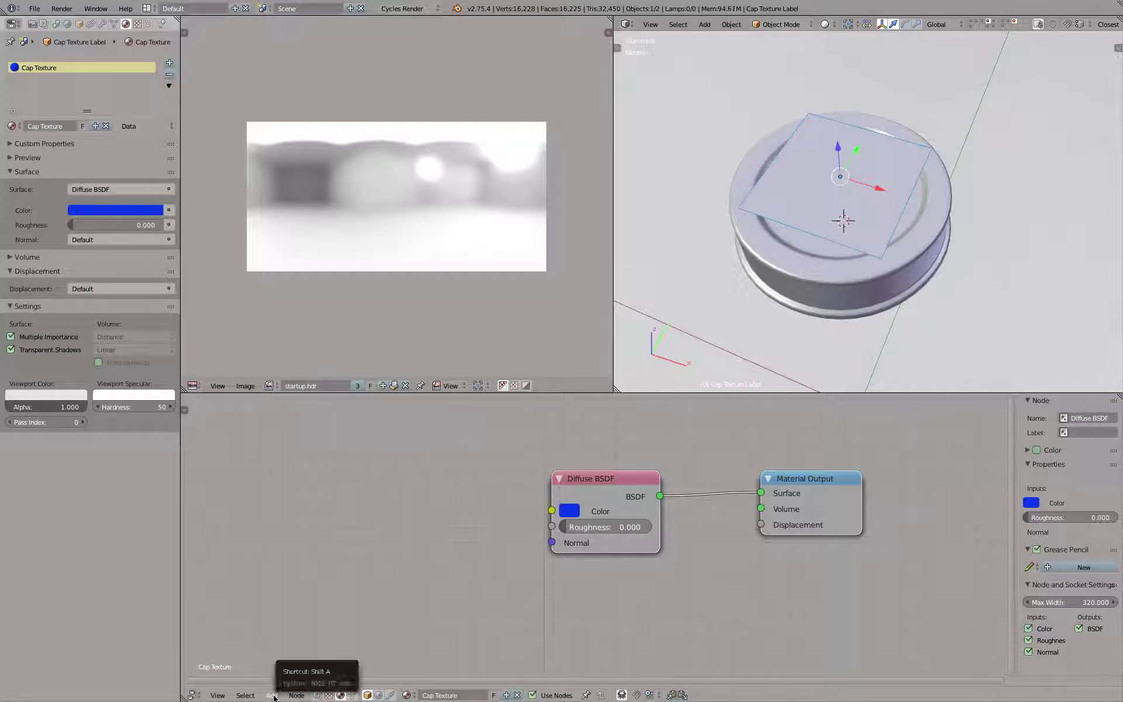
Step: Add an Image Texture node ahead of the Diffuse BSDF node, leaving it unconnected, and widen it slightly
{"action": "key", "text": "shift+a"}
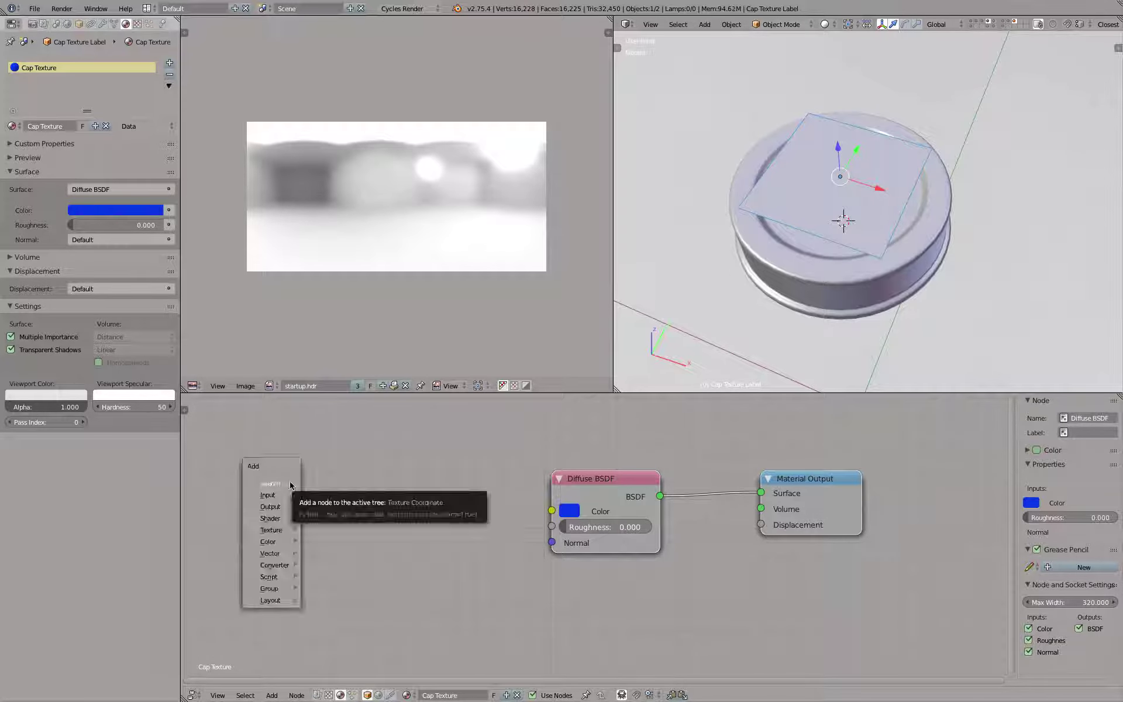
{"action": "mouse_move", "coordinate": [286, 530]}
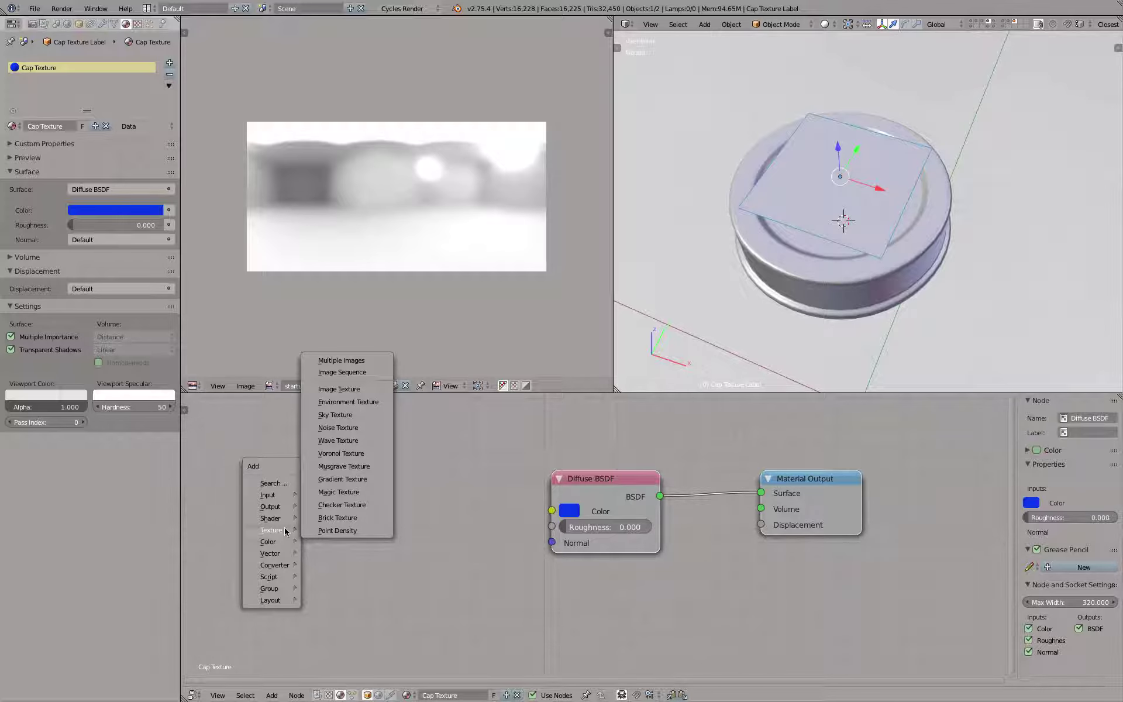
{"action": "left_click", "coordinate": [344, 390]}
{"action": "left_click", "coordinate": [280, 450]}
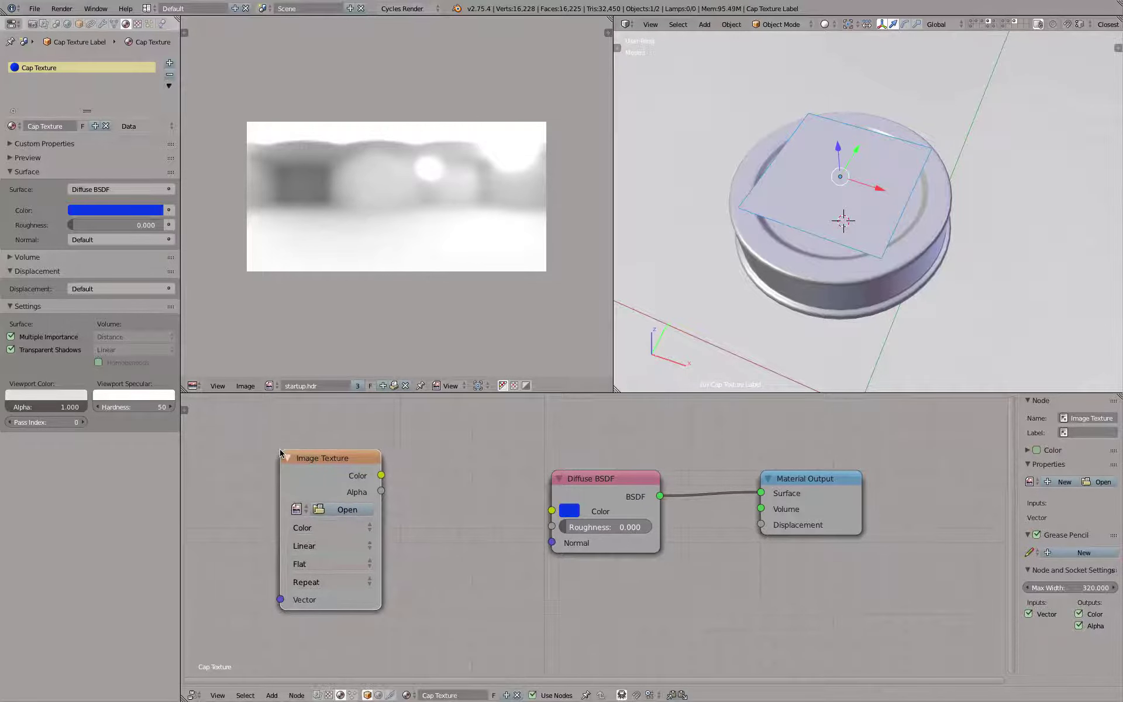
{"action": "left_click_drag", "start_coordinate": [381, 512], "coordinate": [410, 526]}
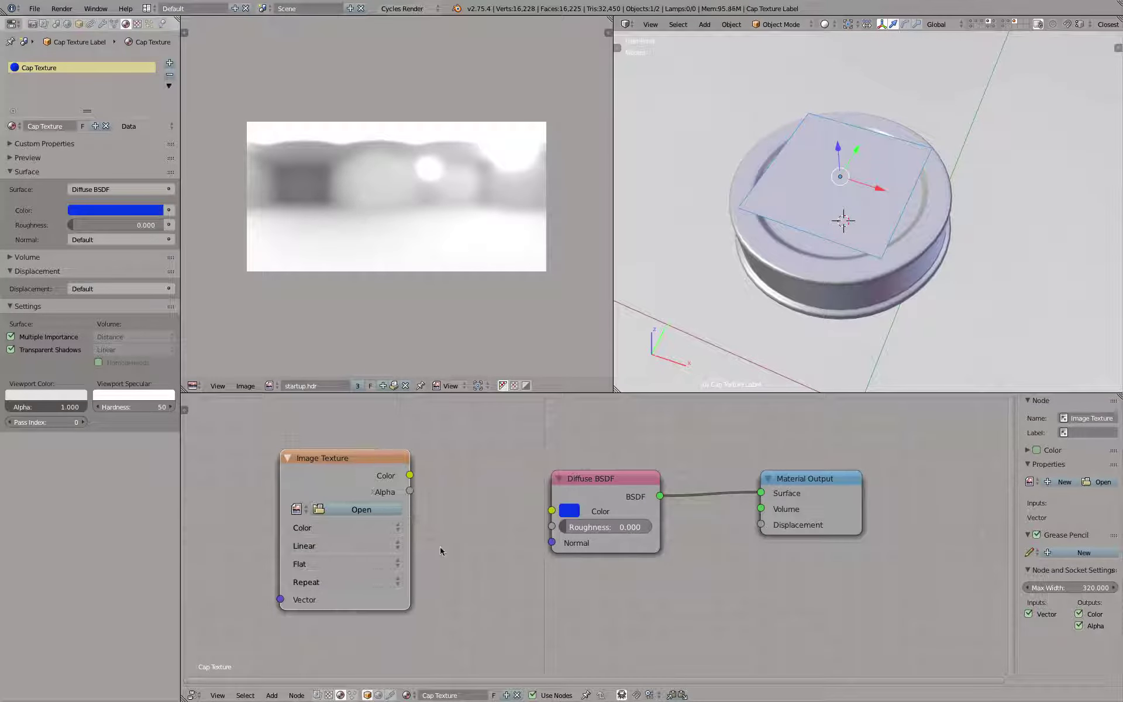
Step: Examine the White Pure world's nodes and settings, moving its Environment Texture node away from Background, and return to the Cap Texture material
{"action": "left_click", "coordinate": [378, 694]}
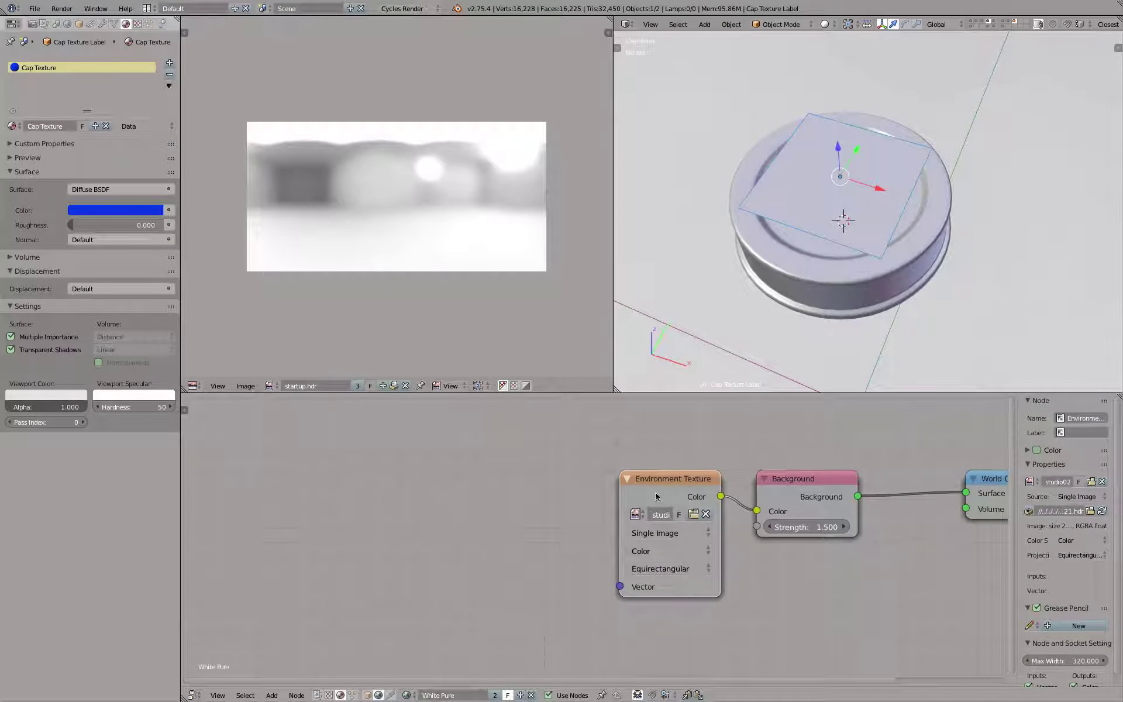
{"action": "left_click_drag", "start_coordinate": [653, 483], "coordinate": [511, 457]}
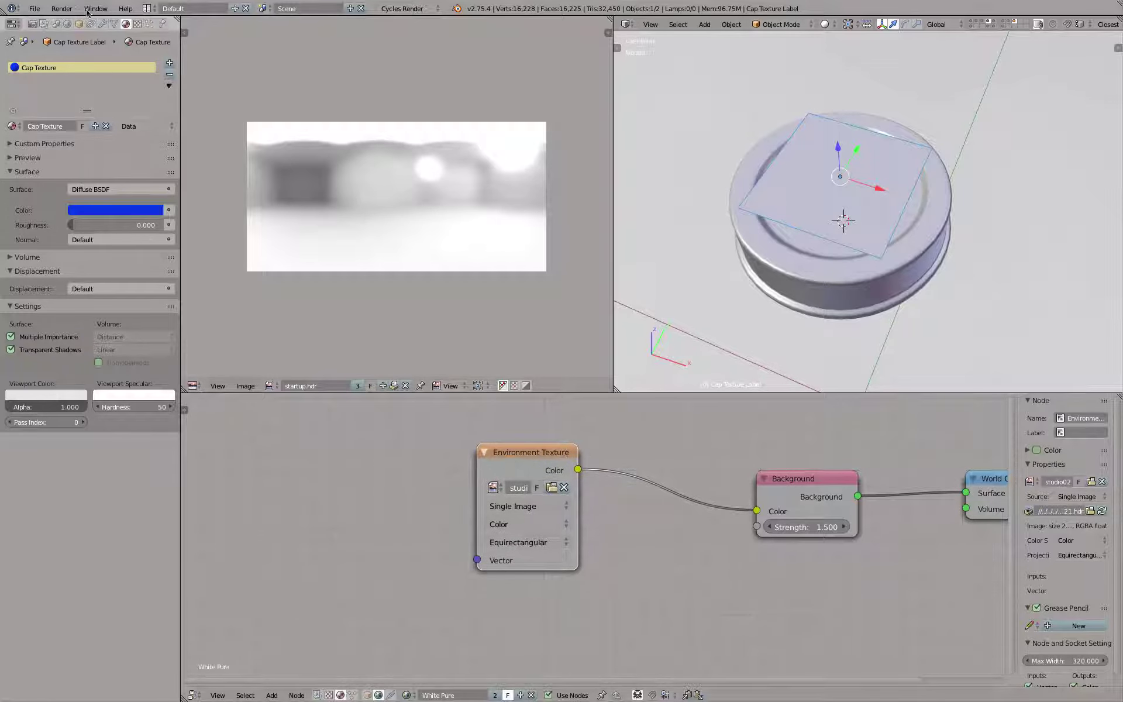
{"action": "left_click", "coordinate": [67, 25]}
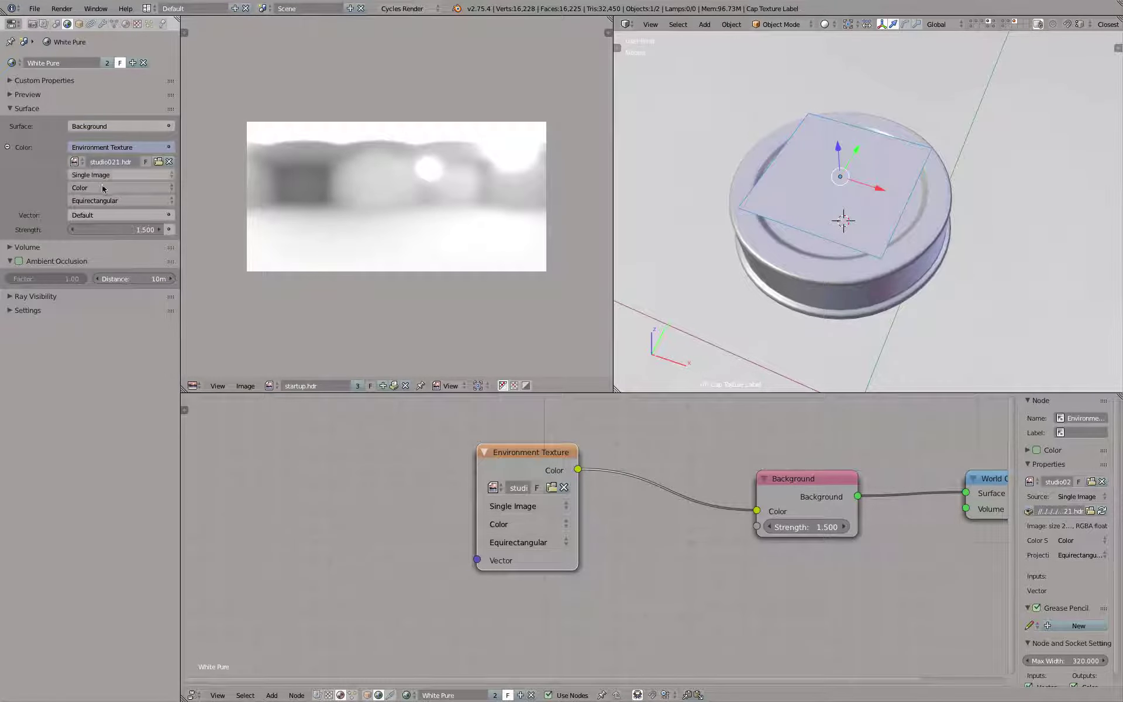
{"action": "left_click", "coordinate": [125, 23]}
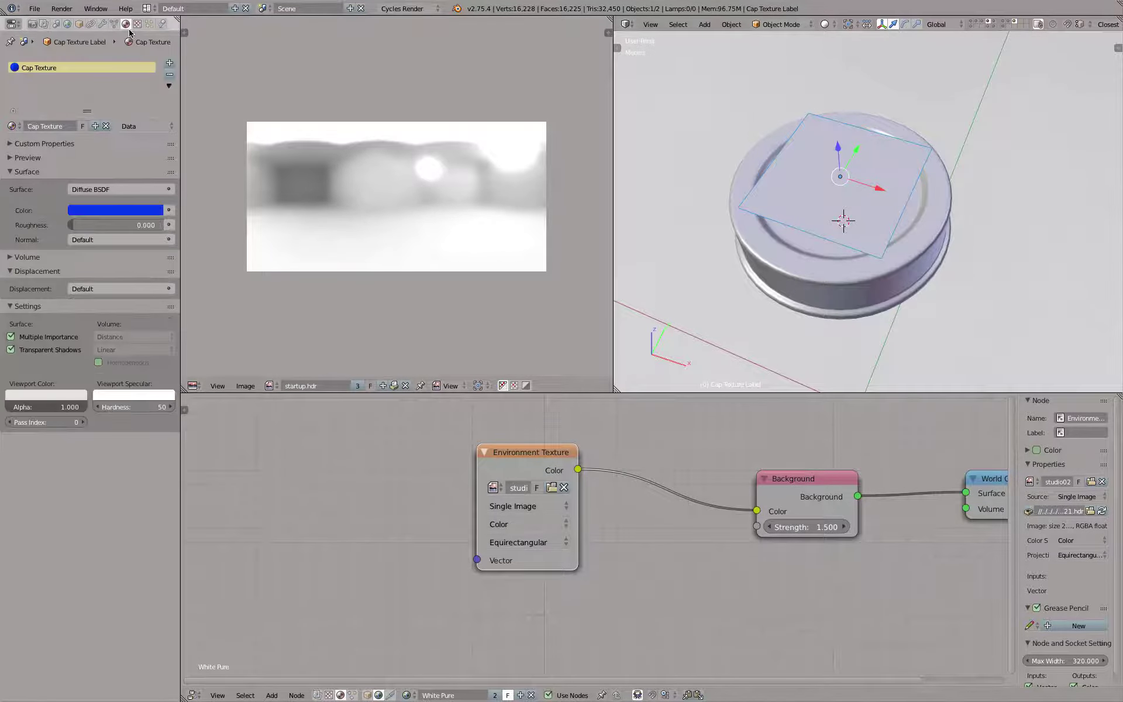
{"action": "left_click", "coordinate": [367, 694]}
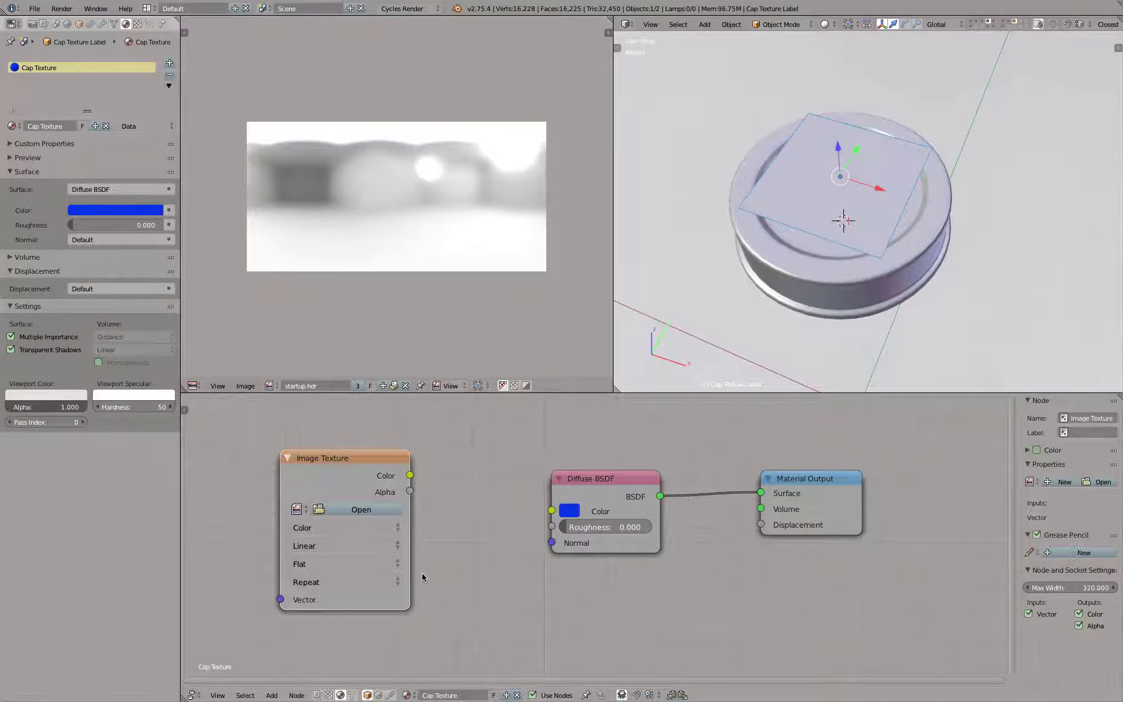
Step: Load Illy Issimo Logo.png into the Image Texture node, showing the image files as thumbnails to choose it
{"action": "left_click", "coordinate": [348, 510]}
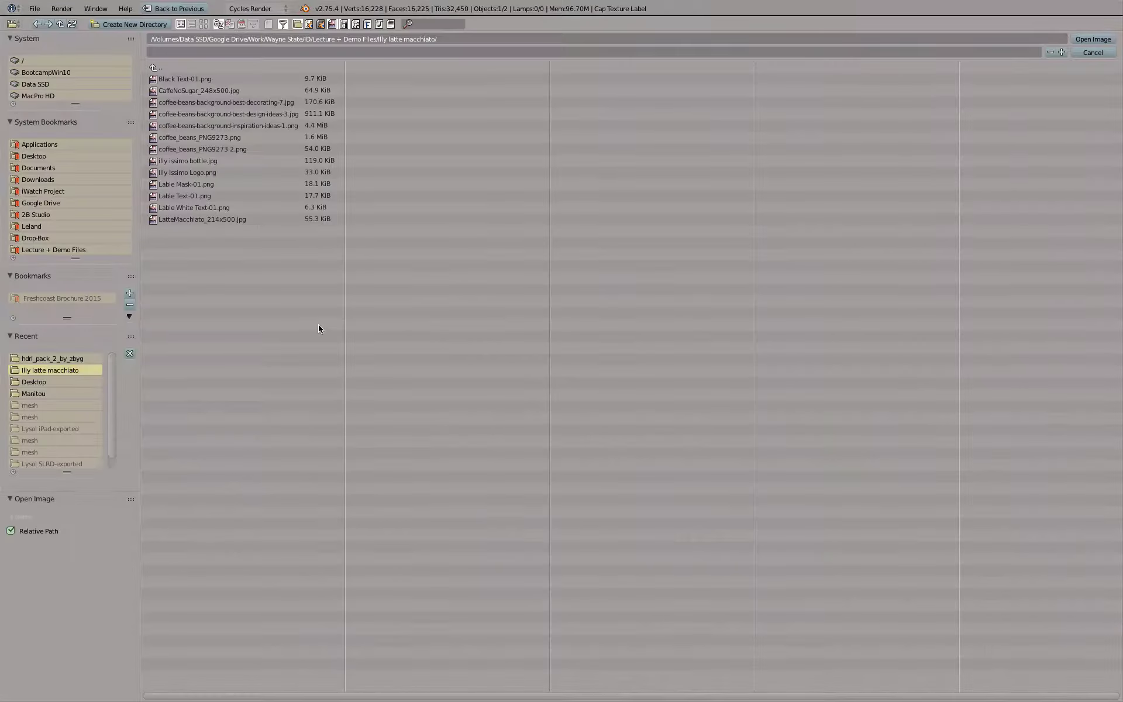
{"action": "left_click", "coordinate": [203, 24]}
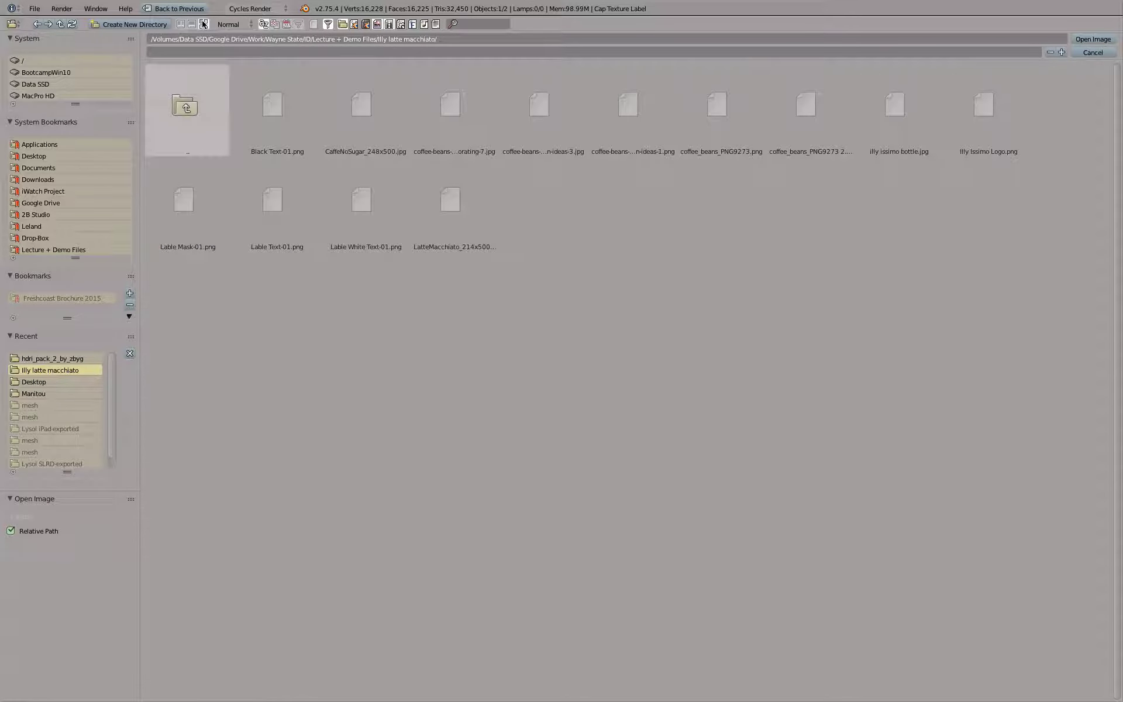
{"action": "left_click", "coordinate": [994, 110]}
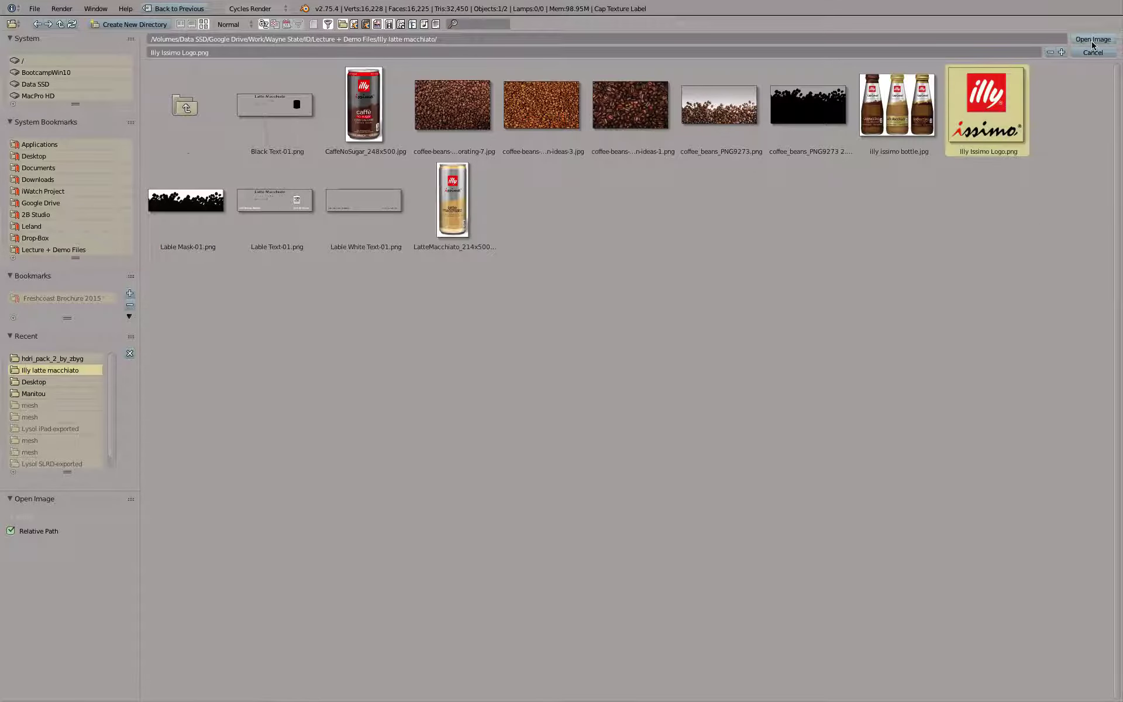
{"action": "left_click", "coordinate": [1092, 40]}
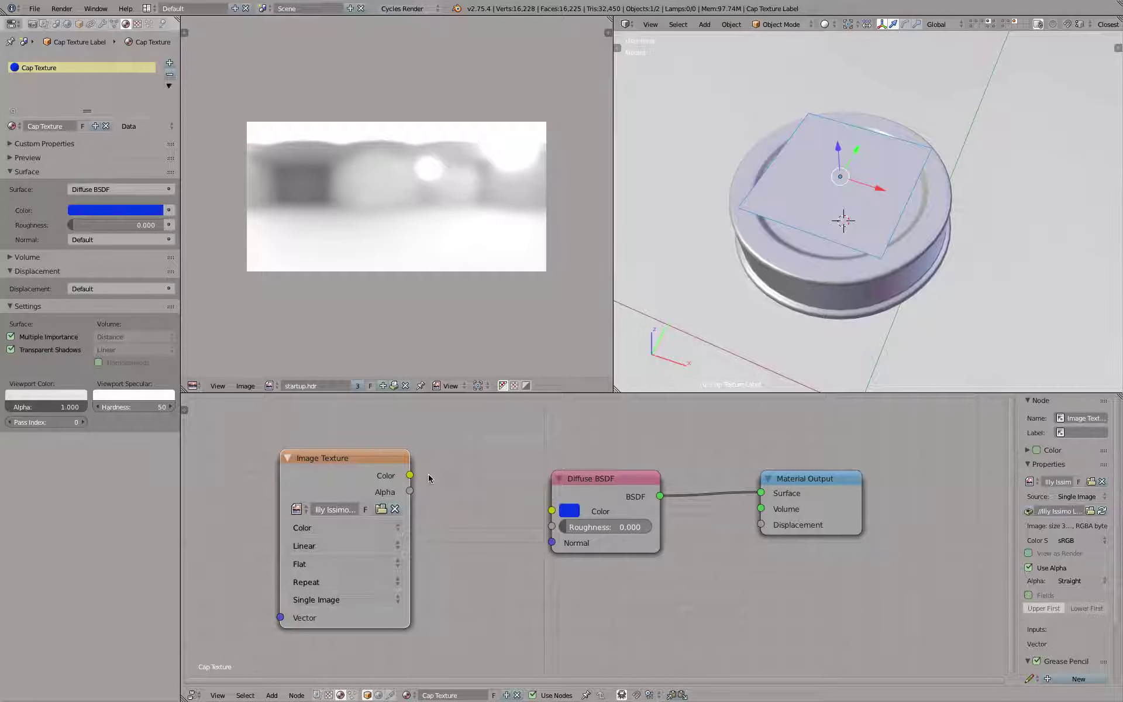
Step: Preview the cap in rendered shading and connect the Image Texture's Color output to the Diffuse BSDF's Color input
{"action": "key", "text": "shift+z"}
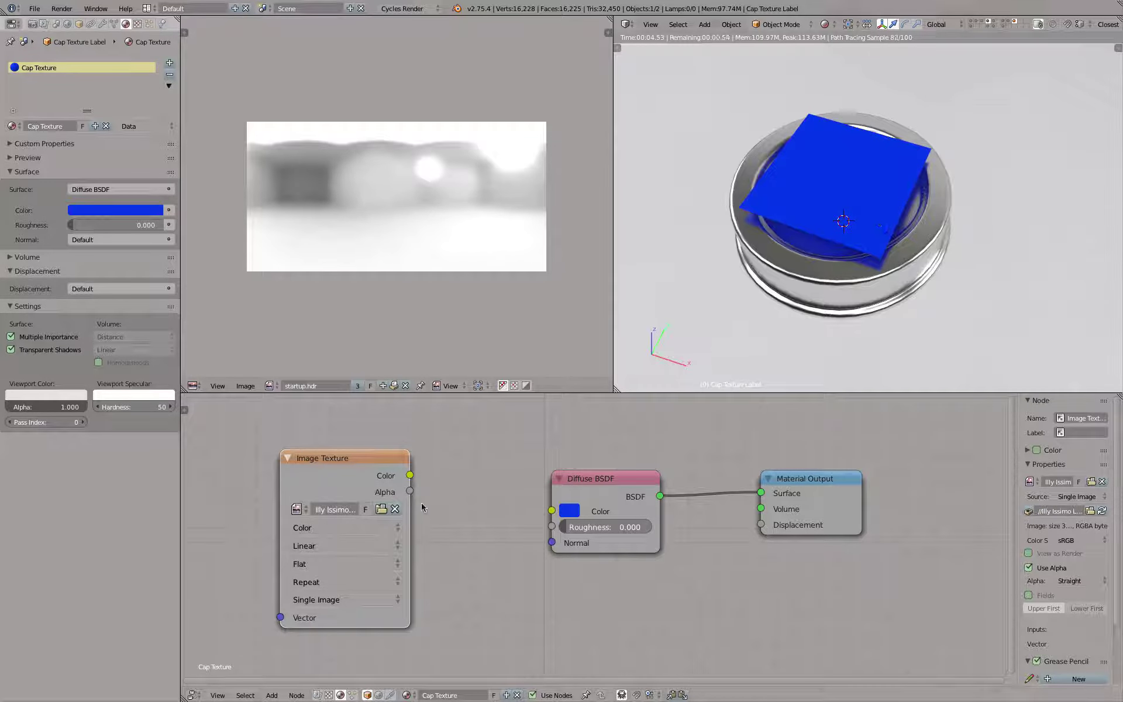
{"action": "left_click_drag", "start_coordinate": [327, 462], "coordinate": [313, 460]}
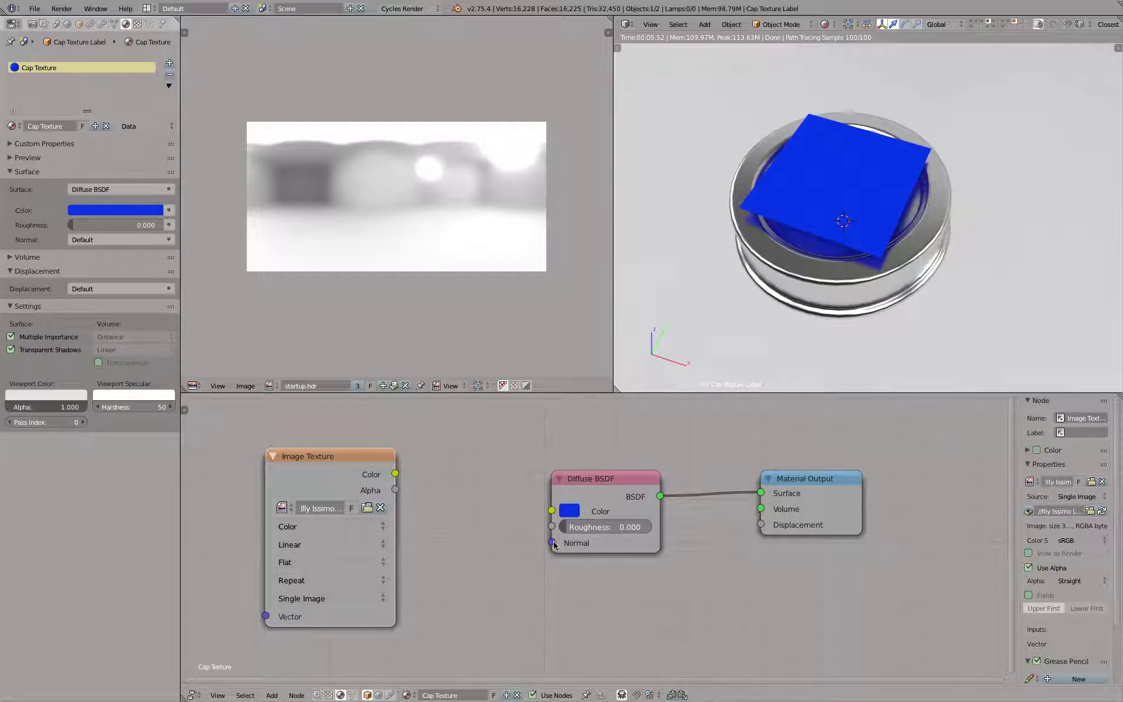
{"action": "left_click_drag", "start_coordinate": [395, 473], "coordinate": [526, 500]}
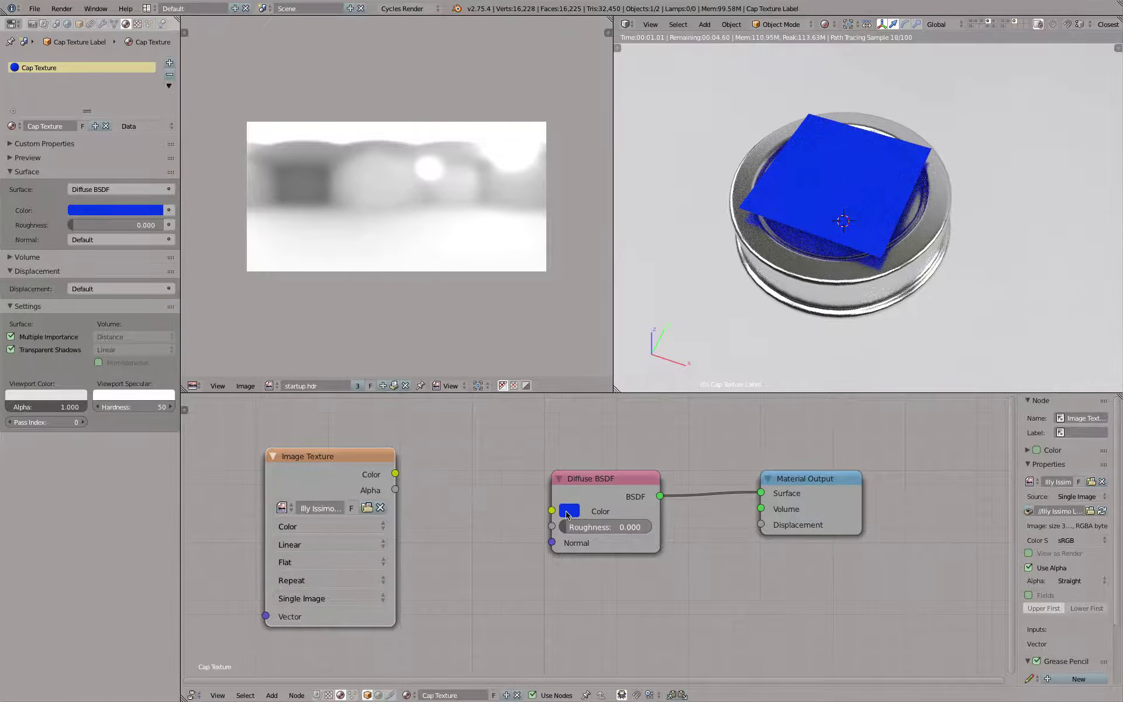
{"action": "left_click_drag", "start_coordinate": [396, 474], "coordinate": [551, 511]}
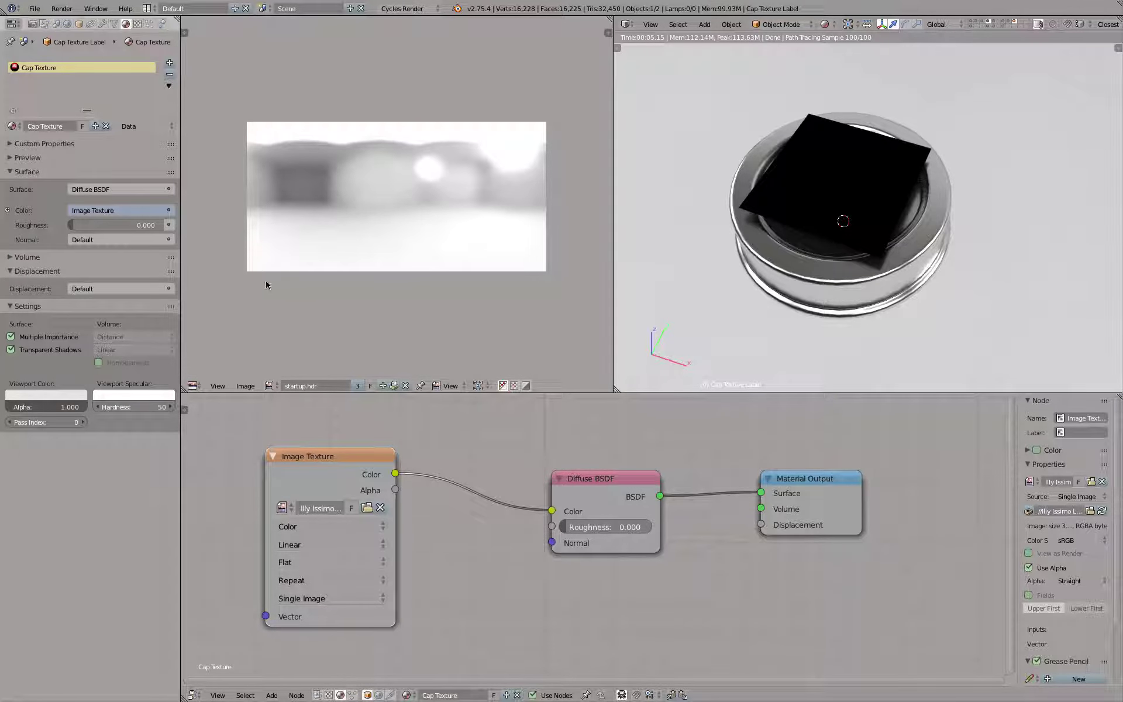
Step: Display Illy Issimo Logo.png in the image editor in place of startup.hdr
{"action": "left_click", "coordinate": [270, 386]}
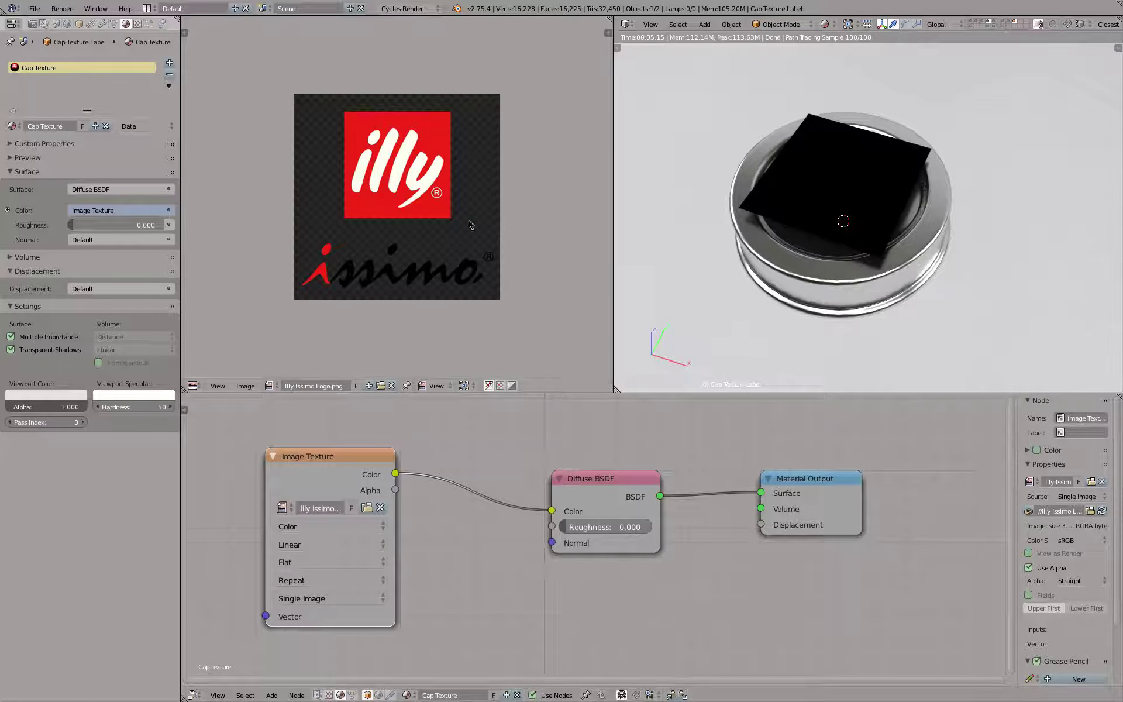
{"action": "scroll", "coordinate": [489, 212], "scroll_direction": "up", "scroll_amount": 1}
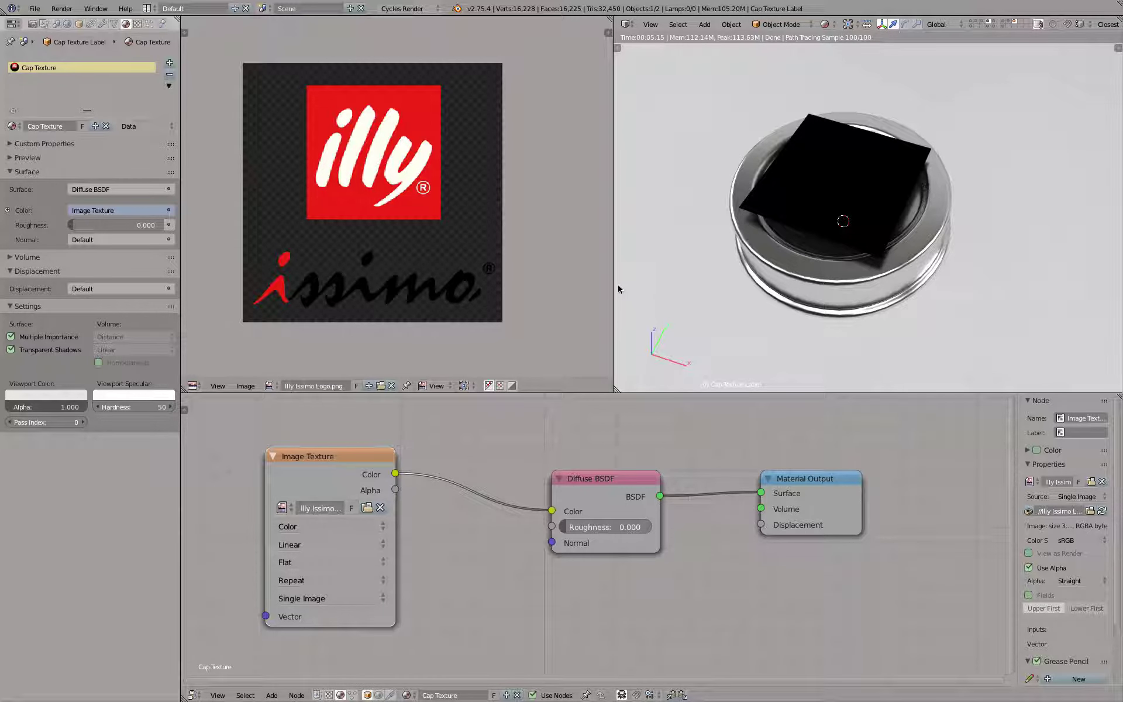
Step: Select the Cap Texture Label plane, show it in solid shading and enter Edit Mode in vertex selection with all vertices selected
{"action": "right_click", "coordinate": [813, 143]}
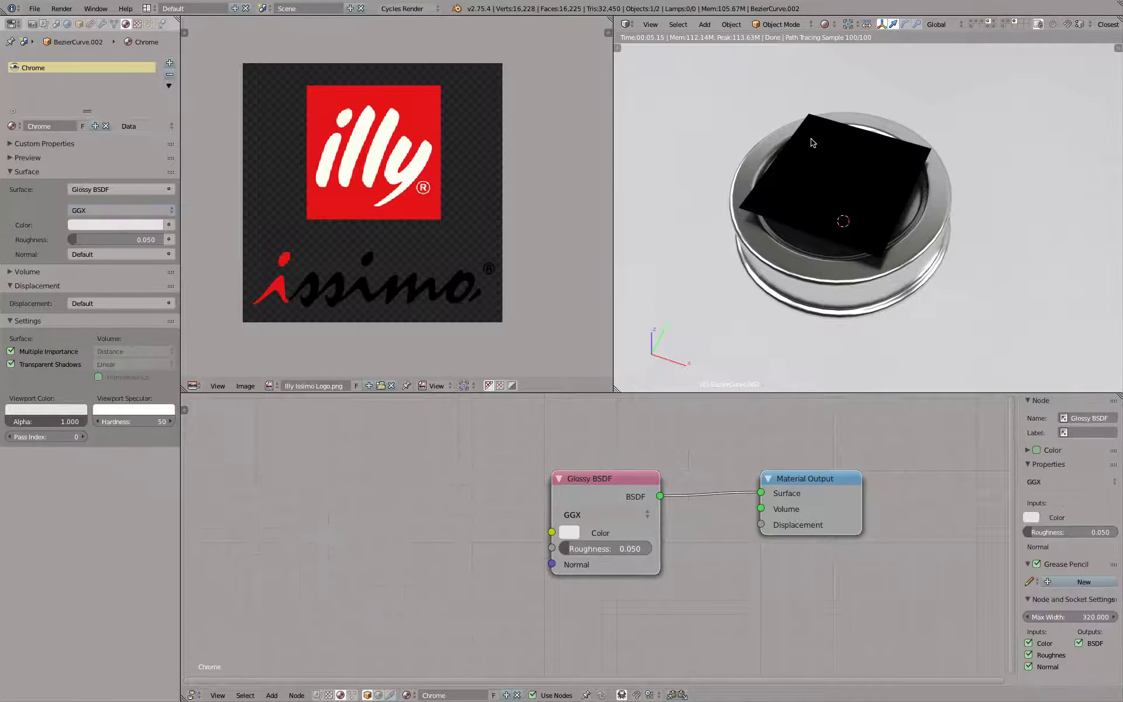
{"action": "right_click", "coordinate": [812, 121]}
{"action": "key", "text": "z"}
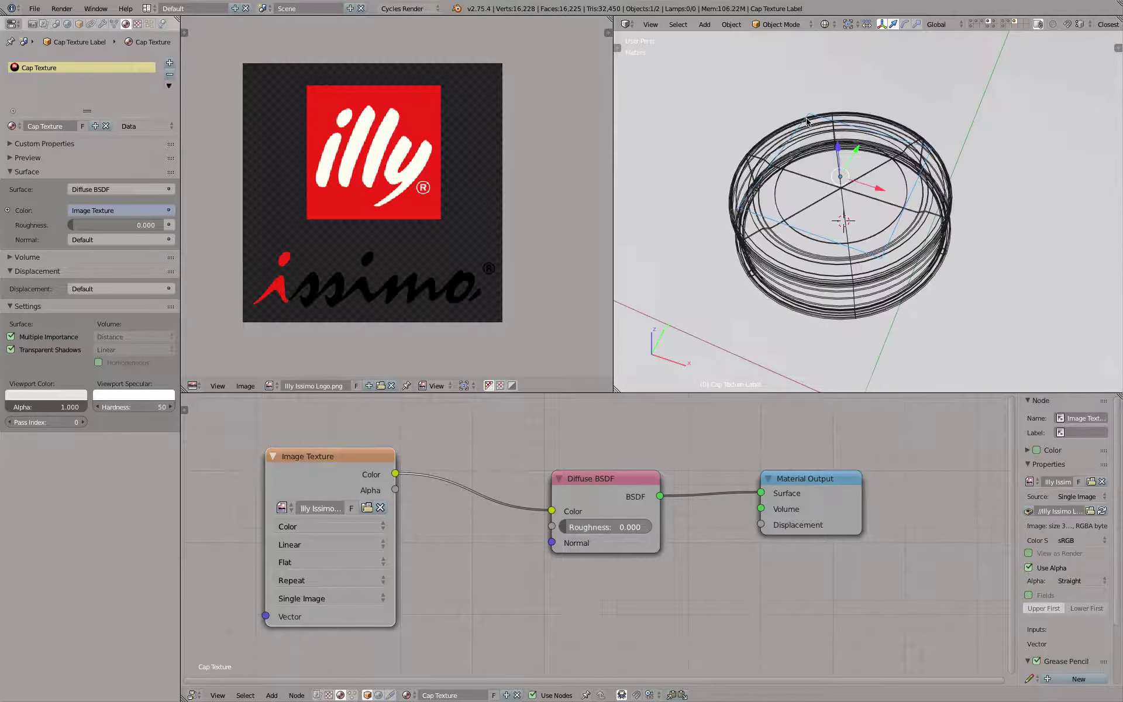
{"action": "key", "text": "z"}
{"action": "key", "text": "Tab"}
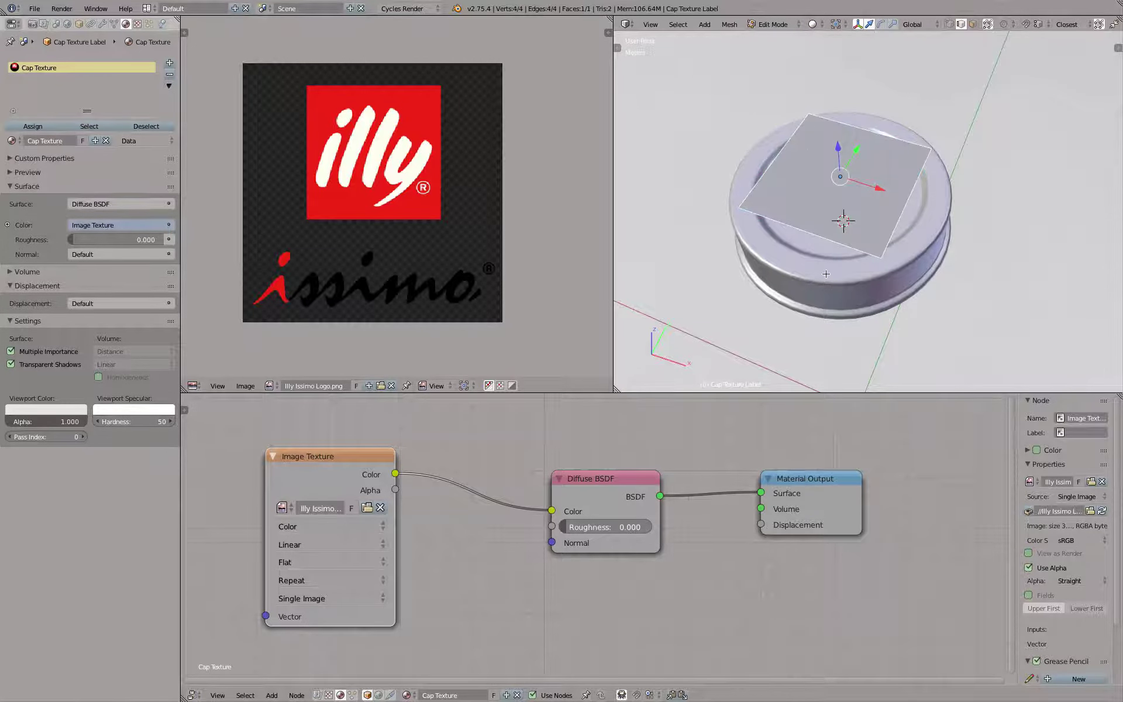
{"action": "left_click", "coordinate": [950, 24]}
{"action": "key", "text": "a"}
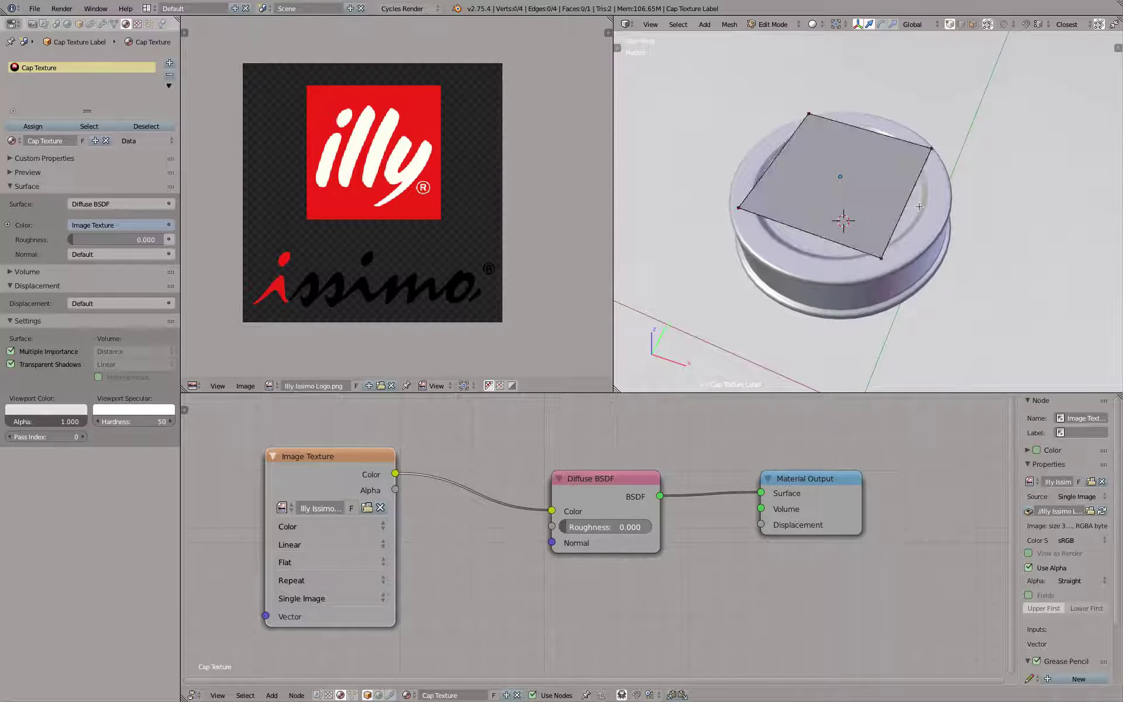
{"action": "key", "text": "a"}
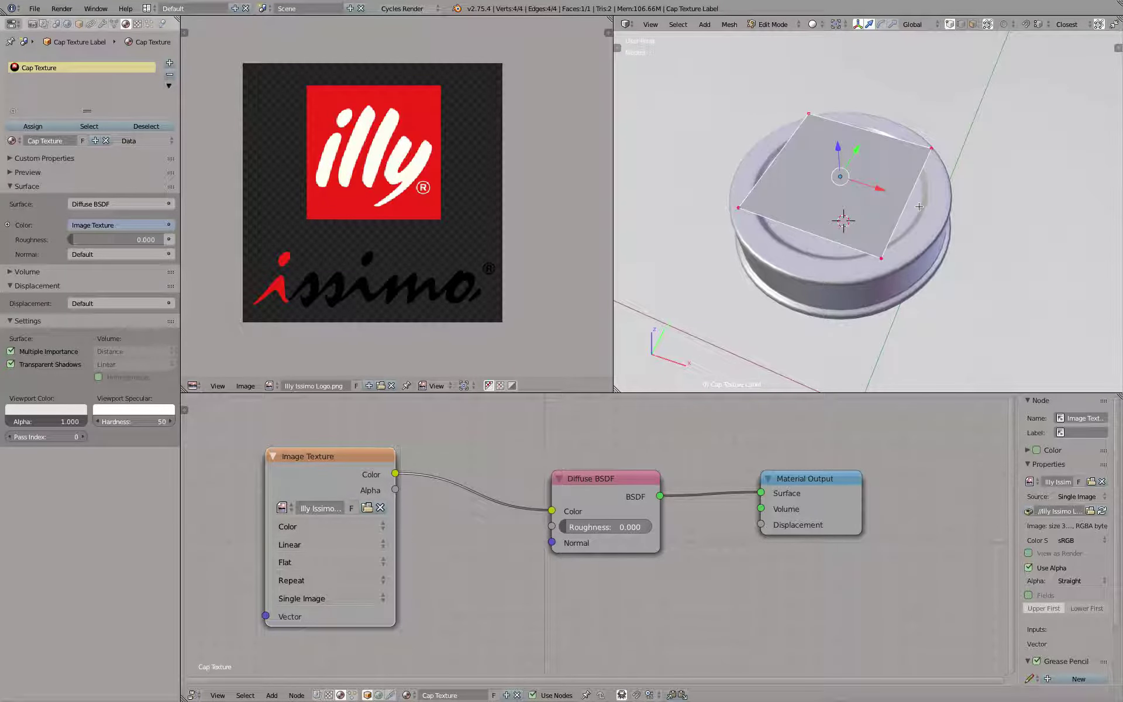
Step: Unwrap the label plane's face with the Unwrap UV mapping method
{"action": "key", "text": "t"}
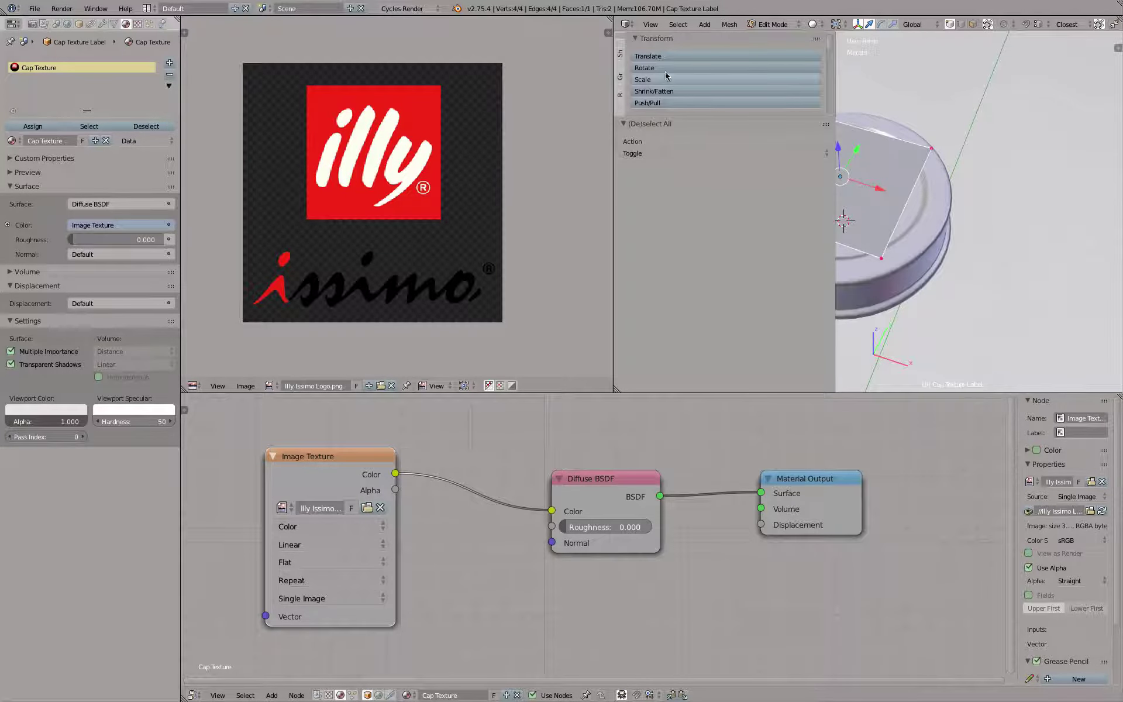
{"action": "left_click_drag", "start_coordinate": [639, 116], "coordinate": [698, 373]}
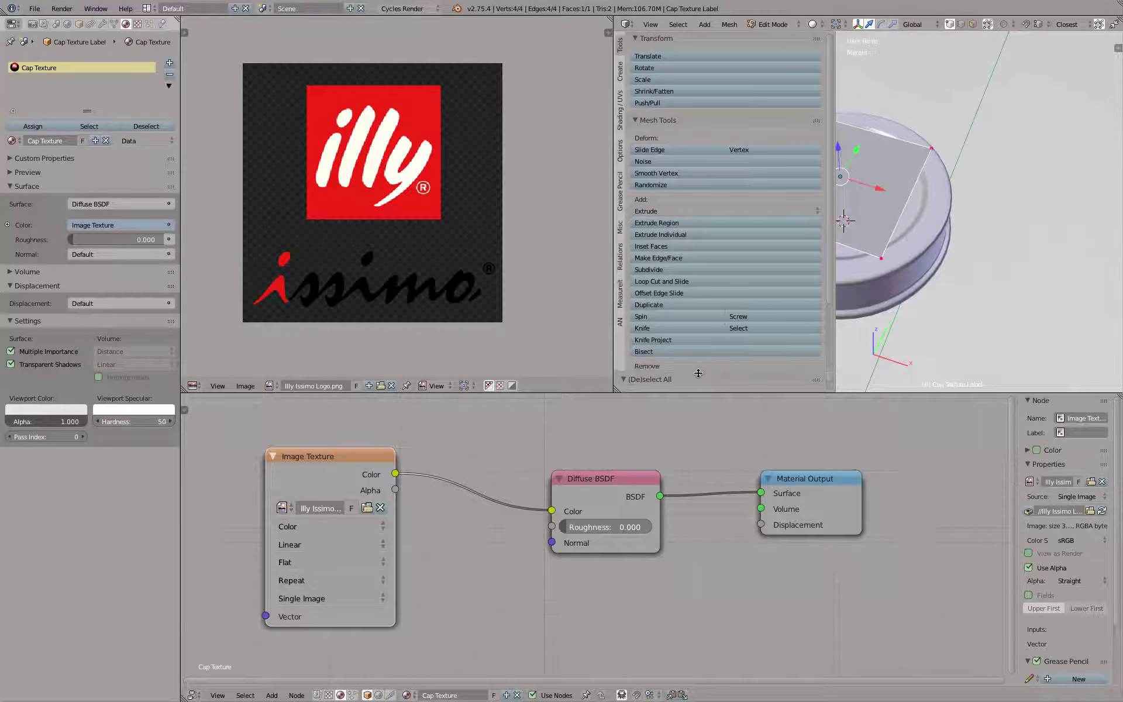
{"action": "left_click", "coordinate": [620, 110]}
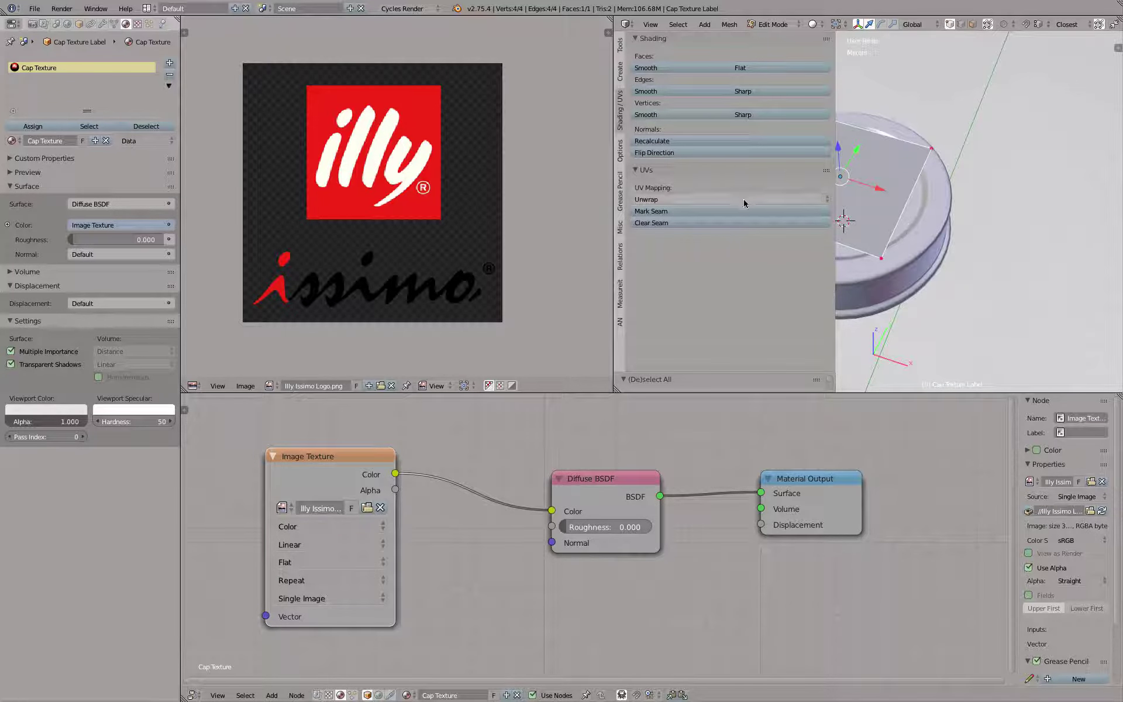
{"action": "left_click", "coordinate": [657, 199]}
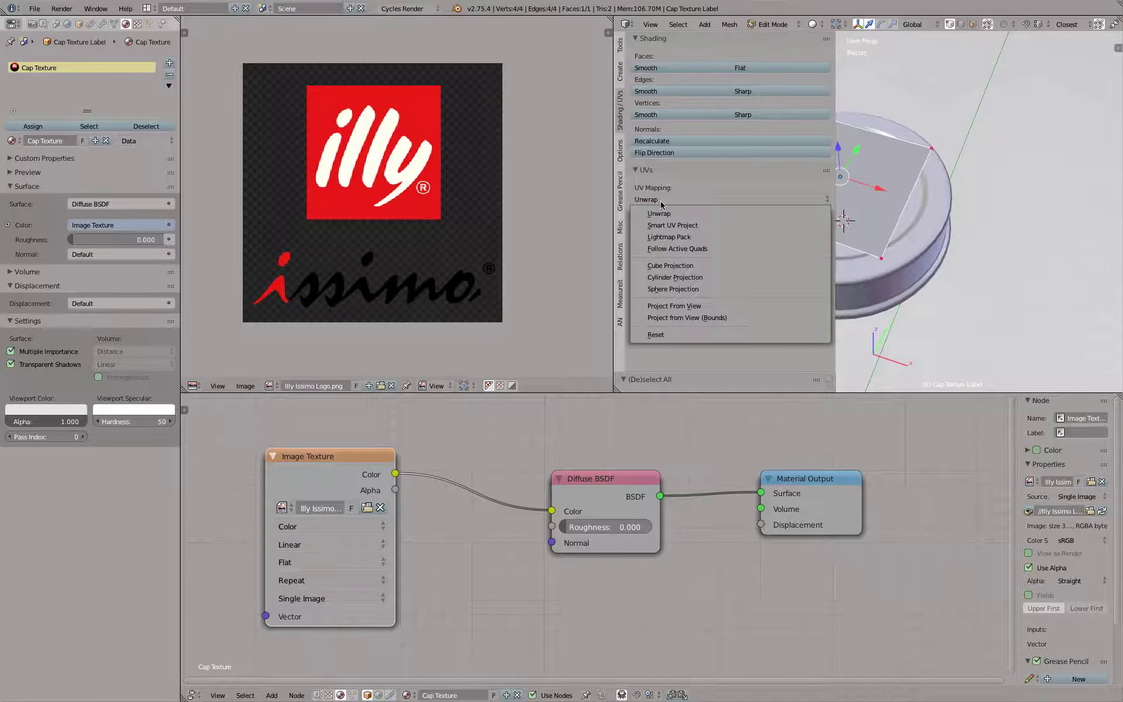
{"action": "left_click", "coordinate": [695, 216]}
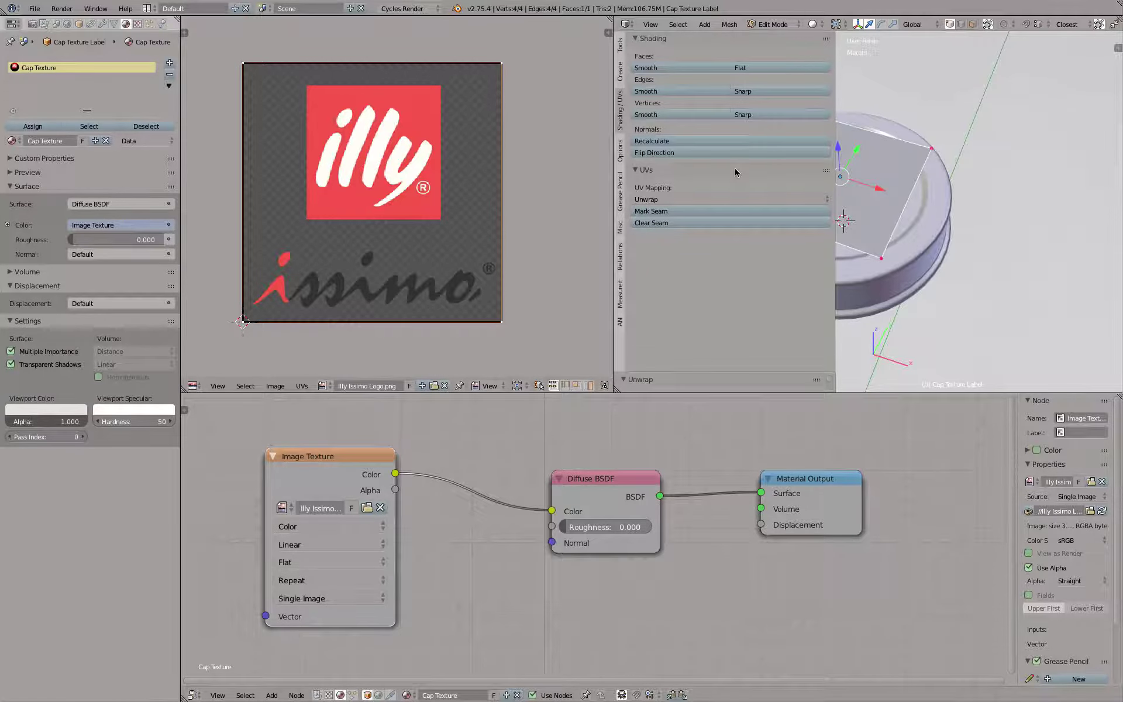
Step: Hide the tool shelf and switch the 3D viewport to rendered shading to preview the mapped logo
{"action": "key", "text": "t"}
{"action": "left_click", "coordinate": [813, 24]}
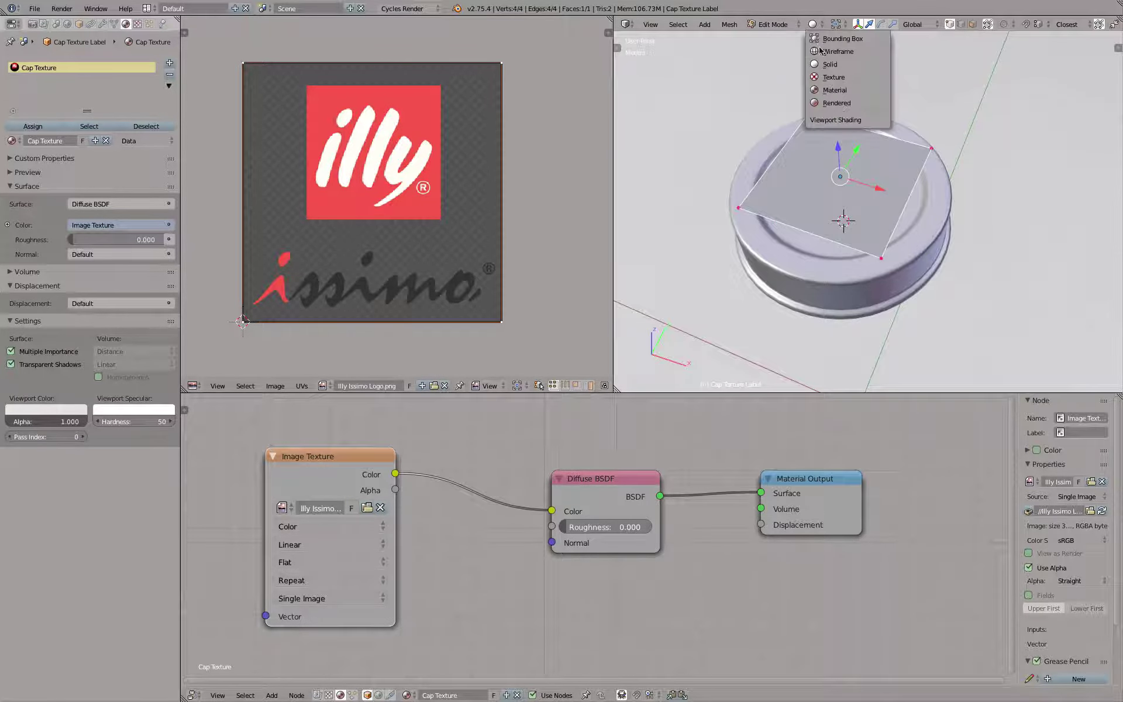
{"action": "left_click", "coordinate": [836, 102]}
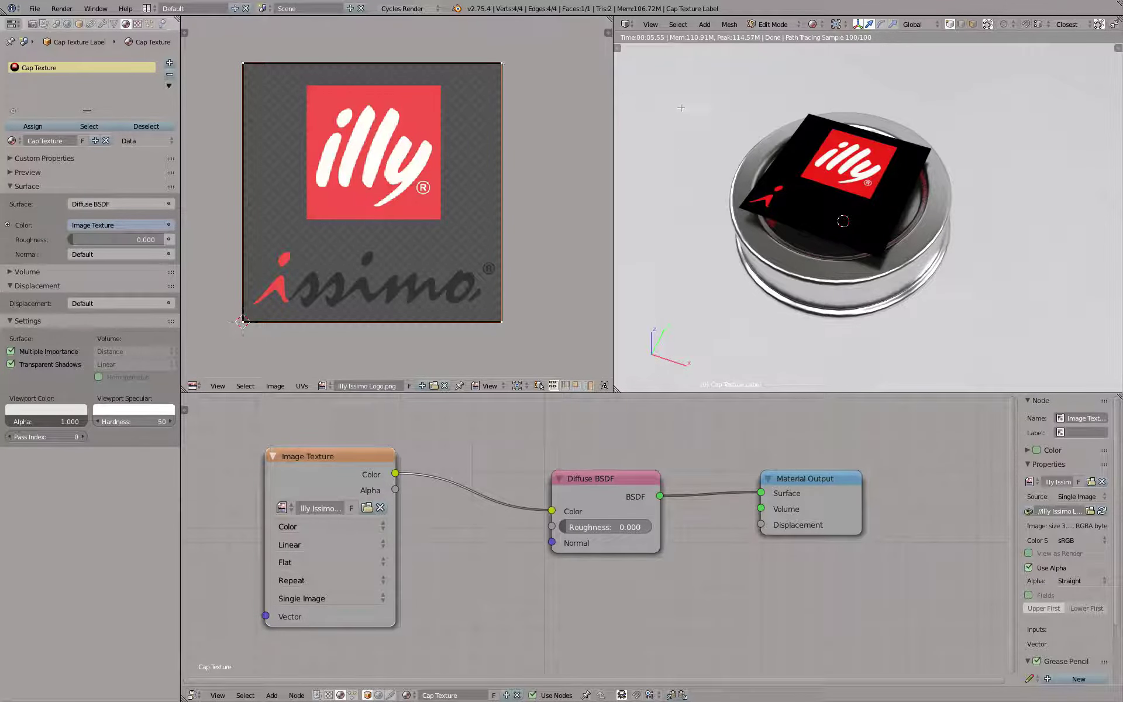
Step: Move the four UV corners of the label plane inward, one by one, onto the red illy square
{"action": "right_click", "coordinate": [251, 65]}
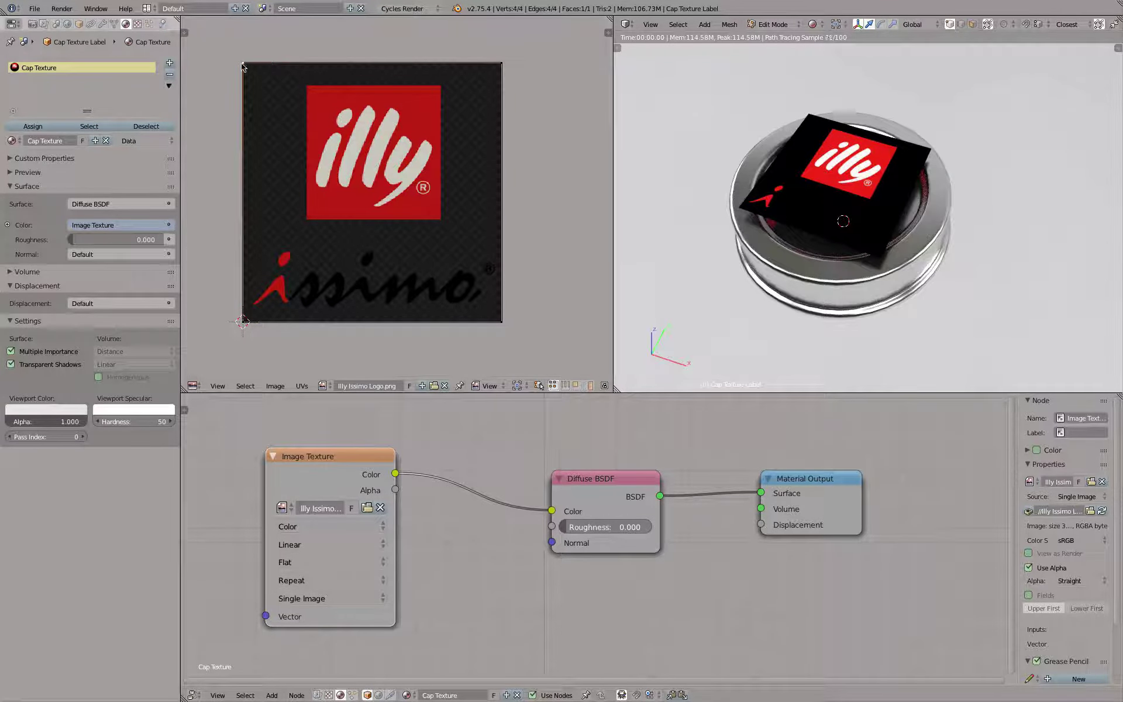
{"action": "key", "text": "g"}
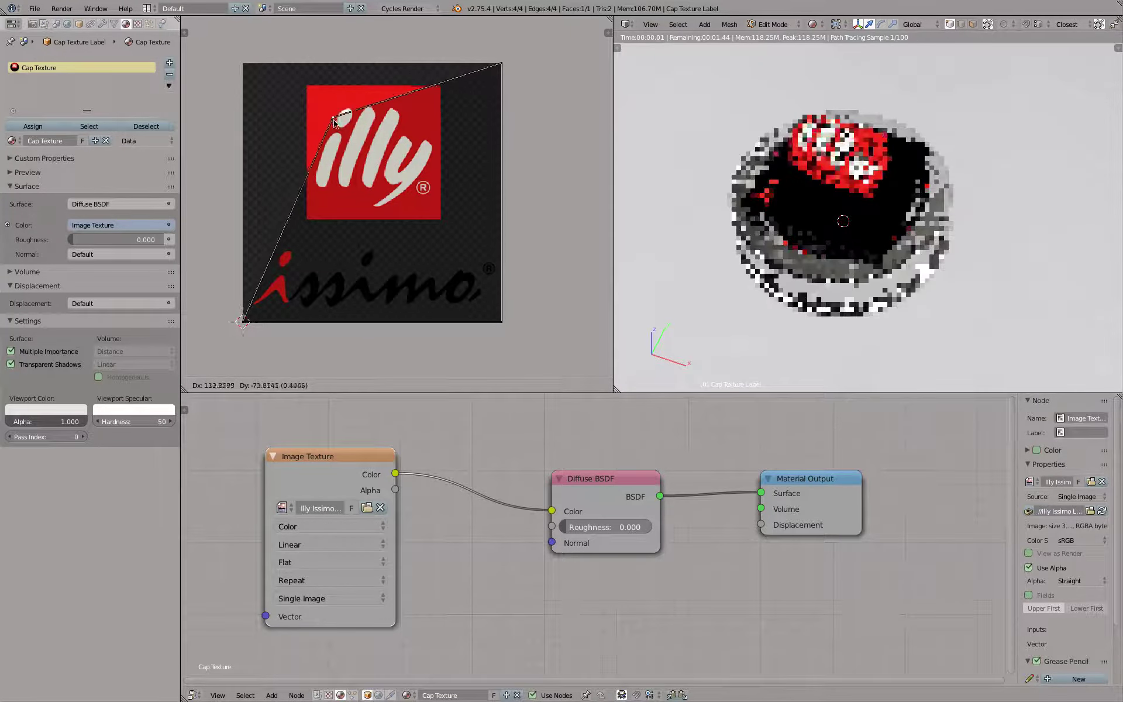
{"action": "left_click", "coordinate": [346, 129]}
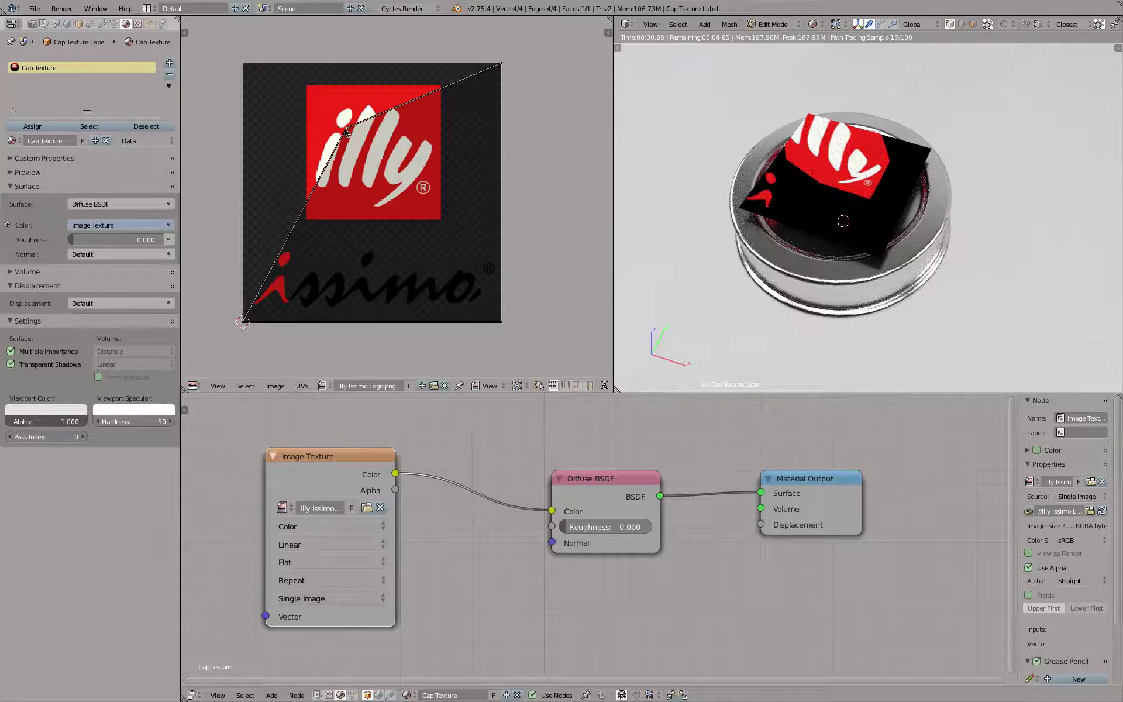
{"action": "right_click", "coordinate": [501, 322]}
{"action": "key", "text": "g"}
{"action": "left_click", "coordinate": [362, 259]}
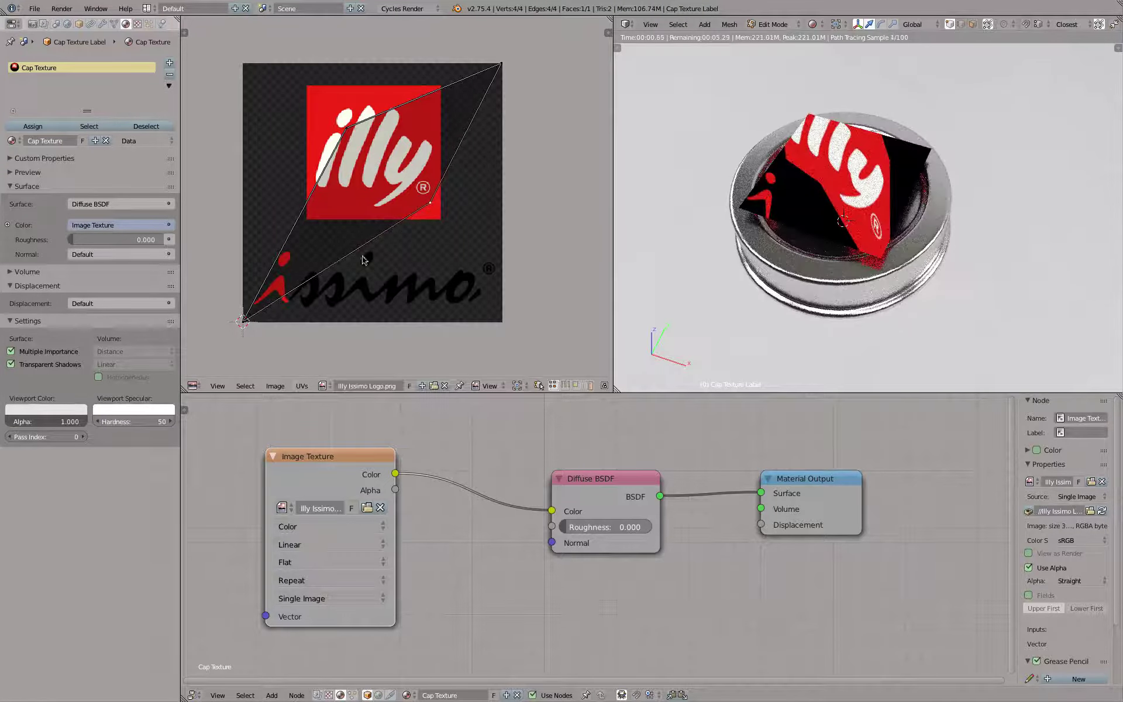
{"action": "right_click", "coordinate": [244, 321]}
{"action": "key", "text": "g"}
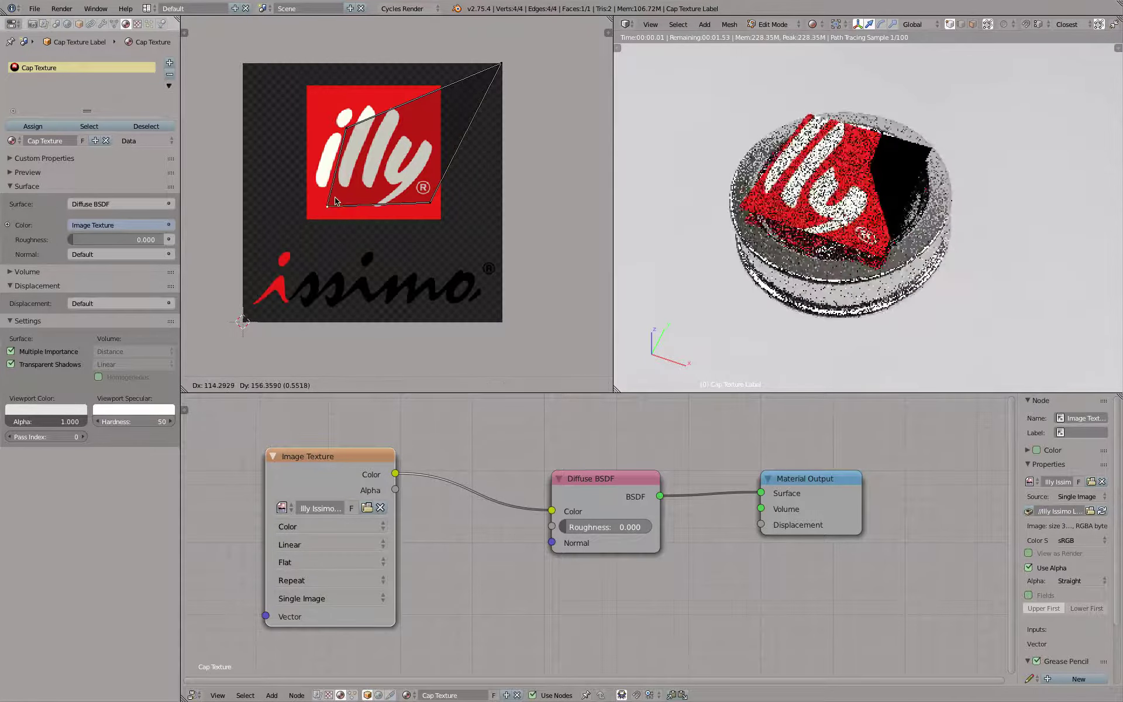
{"action": "left_click", "coordinate": [335, 200]}
{"action": "right_click", "coordinate": [500, 63]}
{"action": "key", "text": "g"}
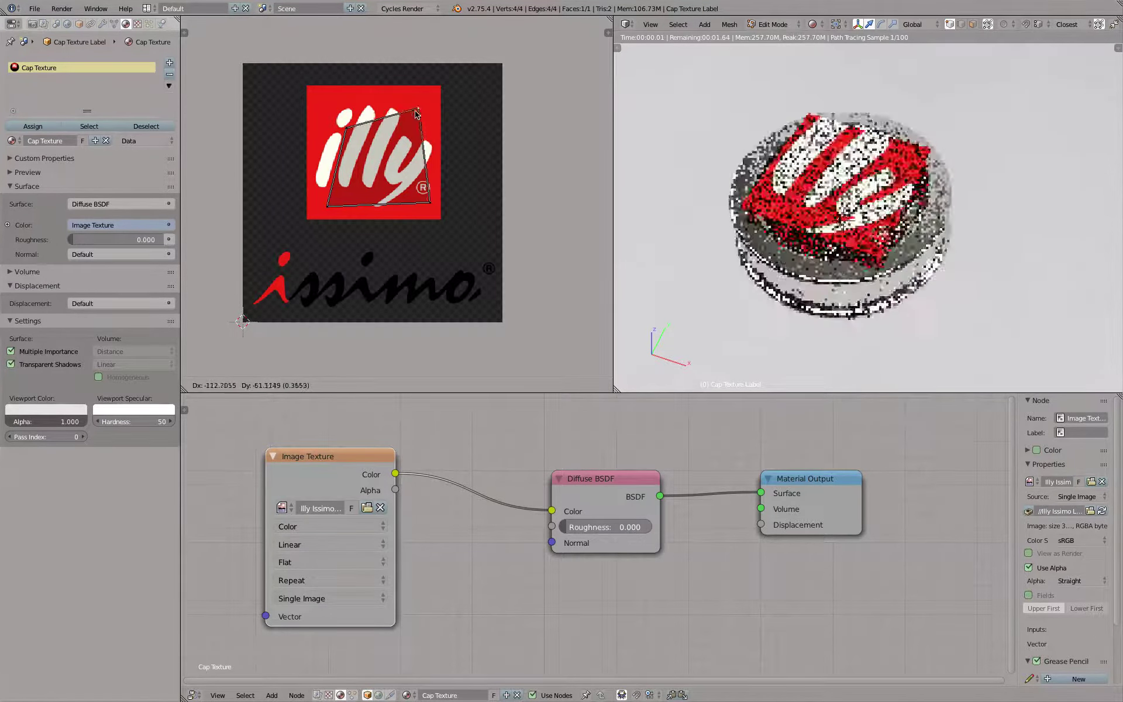
{"action": "left_click", "coordinate": [390, 127]}
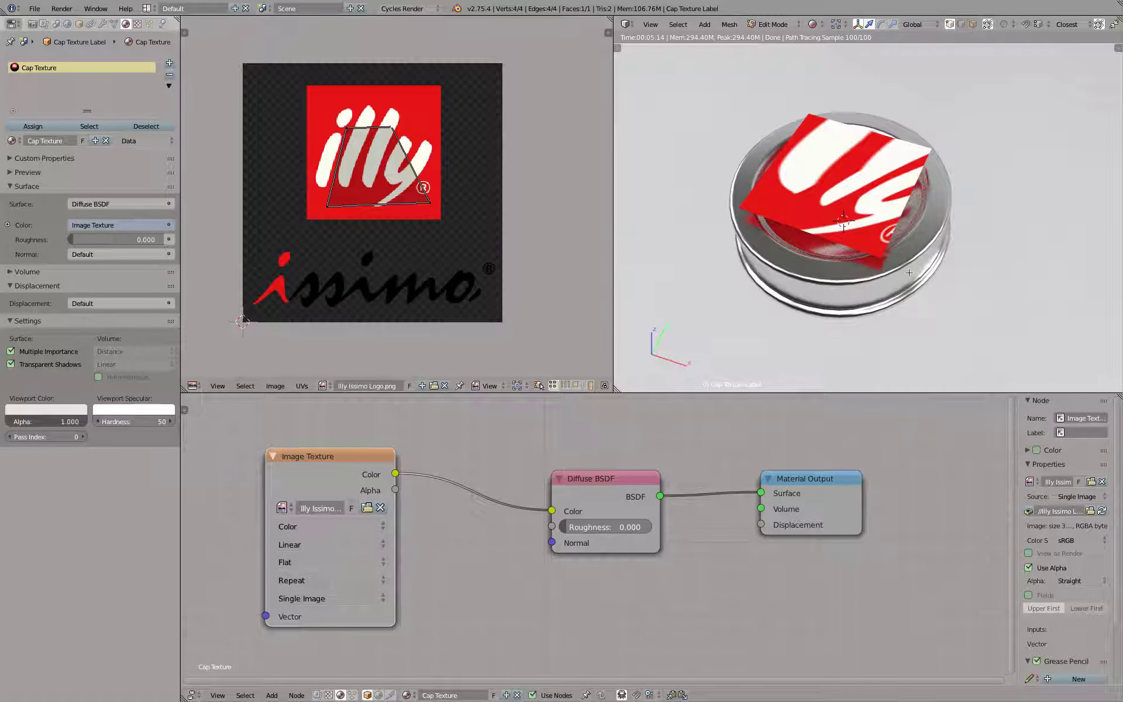
Step: Unwrap the plane again, then shrink its UV square to about a third and place it over the lower-right part of the red logo
{"action": "key", "text": "u"}
{"action": "left_click", "coordinate": [777, 217]}
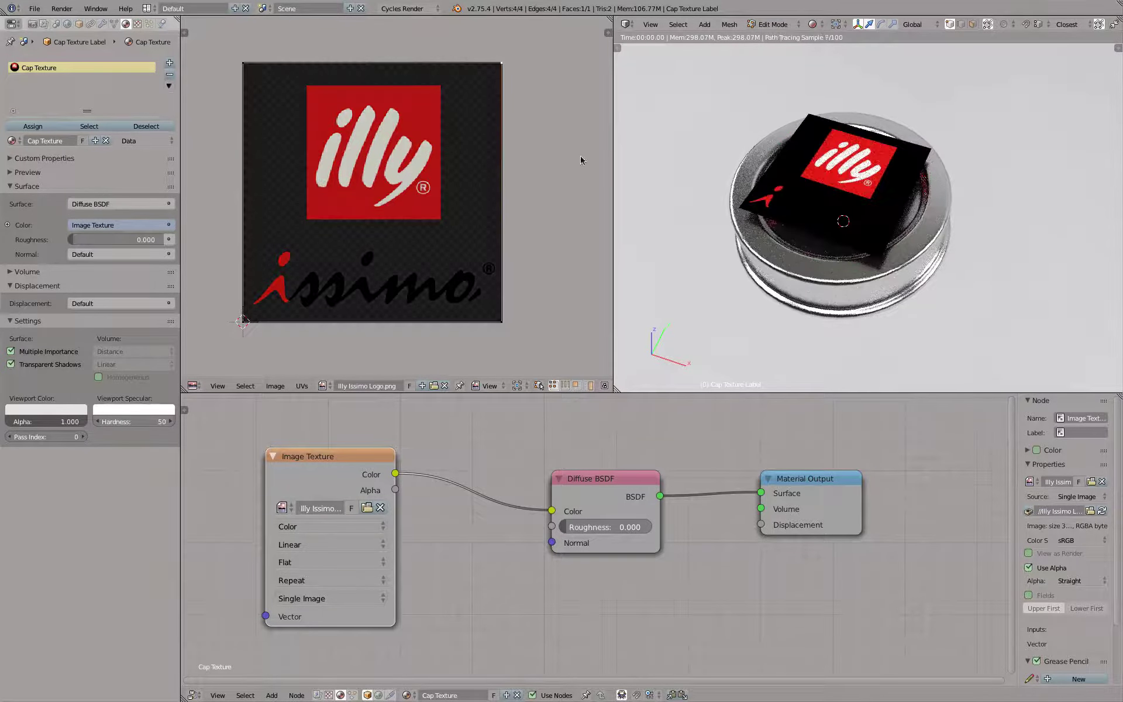
{"action": "key", "text": "s"}
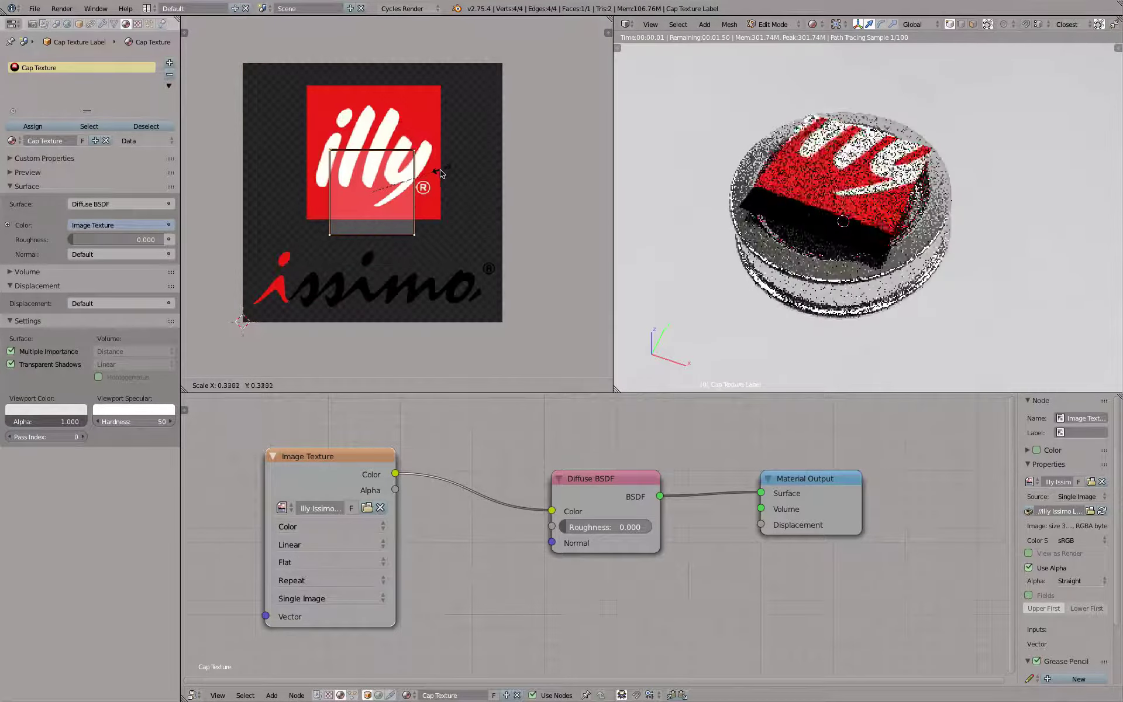
{"action": "left_click", "coordinate": [434, 172]}
{"action": "key", "text": "g"}
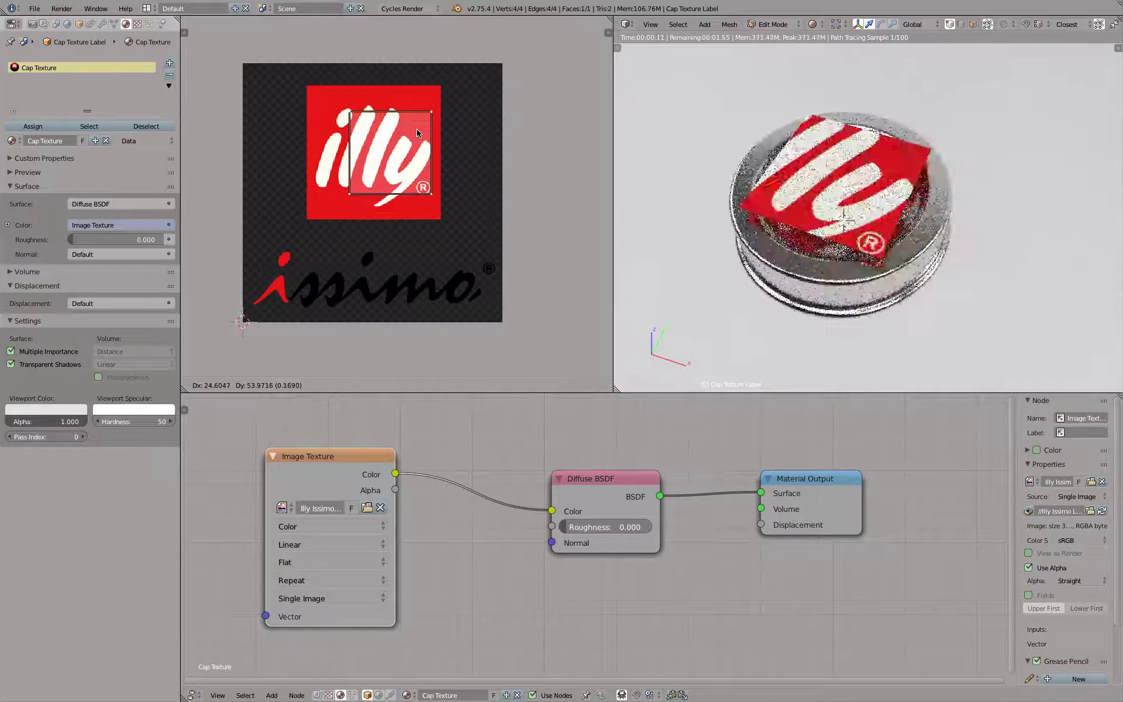
{"action": "left_click", "coordinate": [422, 150]}
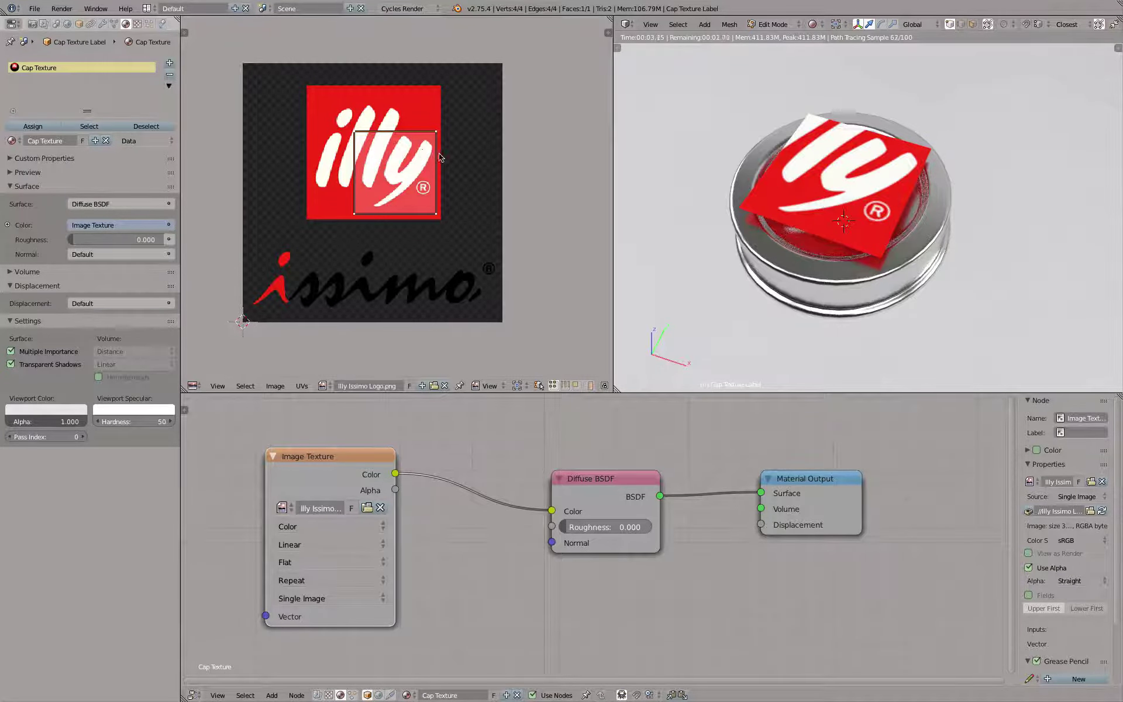
Step: Scale the UV square down to about 0.26, then shrink it further within the white stroke of the letter y
{"action": "scroll", "coordinate": [422, 151], "scroll_direction": "up", "scroll_amount": 1}
{"action": "key", "text": "s"}
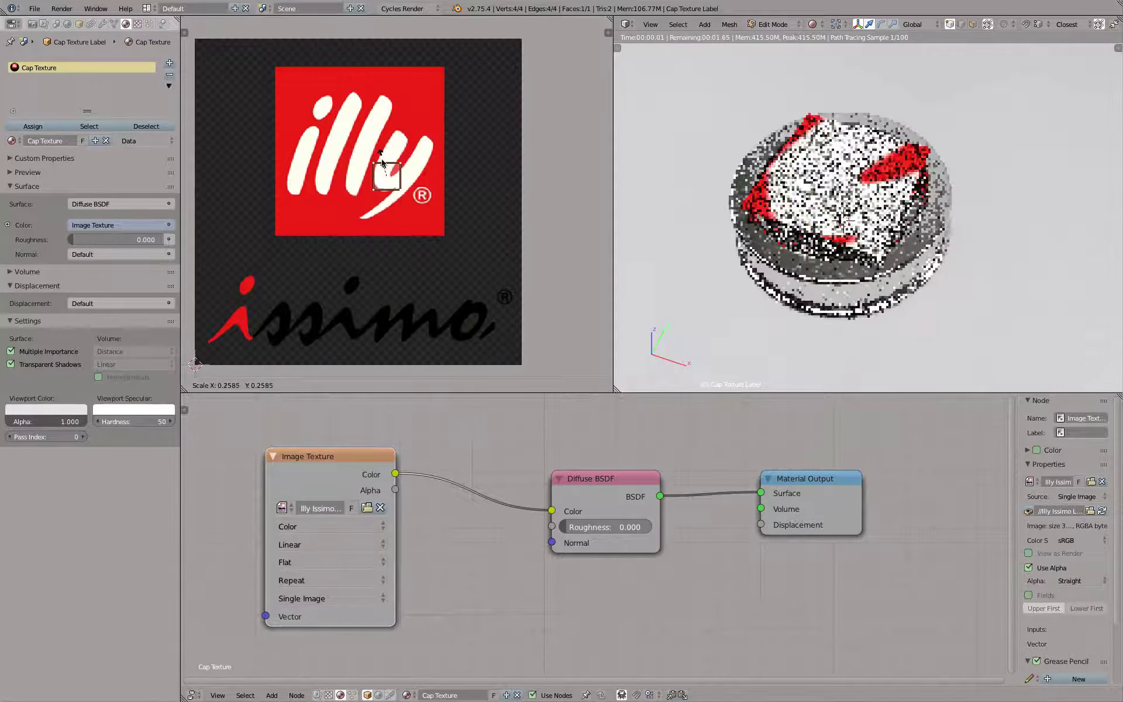
{"action": "left_click", "coordinate": [388, 176]}
{"action": "scroll", "coordinate": [389, 177], "scroll_direction": "up", "scroll_amount": 5}
{"action": "scroll", "coordinate": [389, 177], "scroll_direction": "up", "scroll_amount": 2}
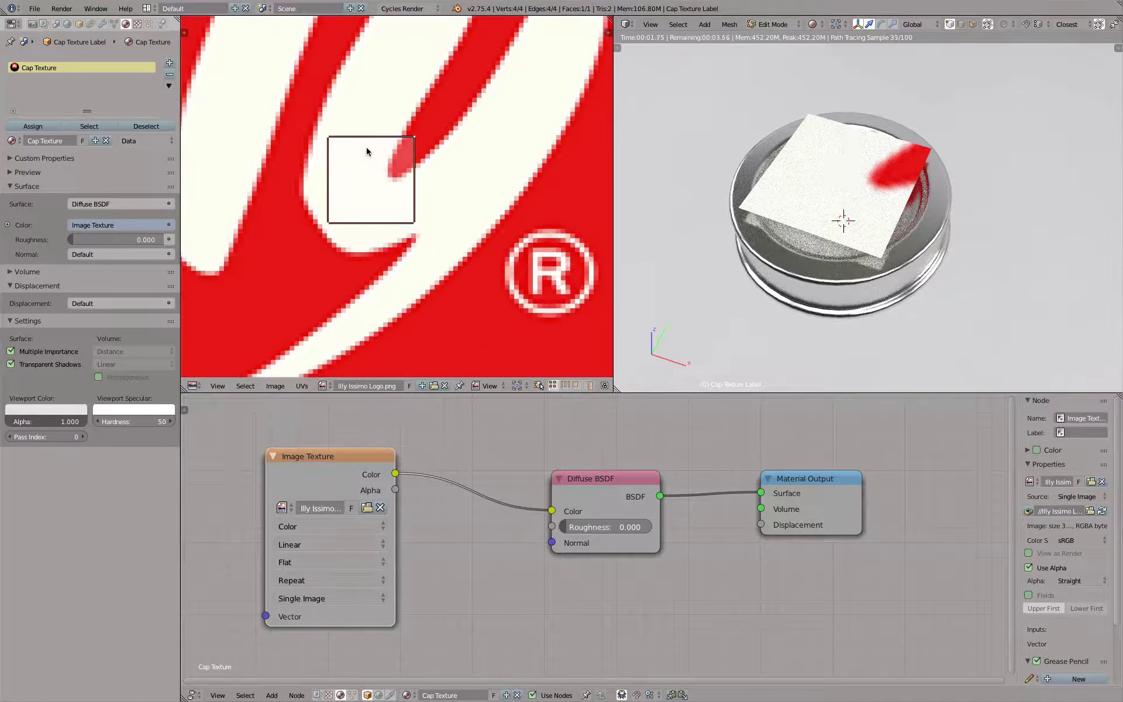
{"action": "key", "text": "s"}
{"action": "left_click", "coordinate": [380, 165]}
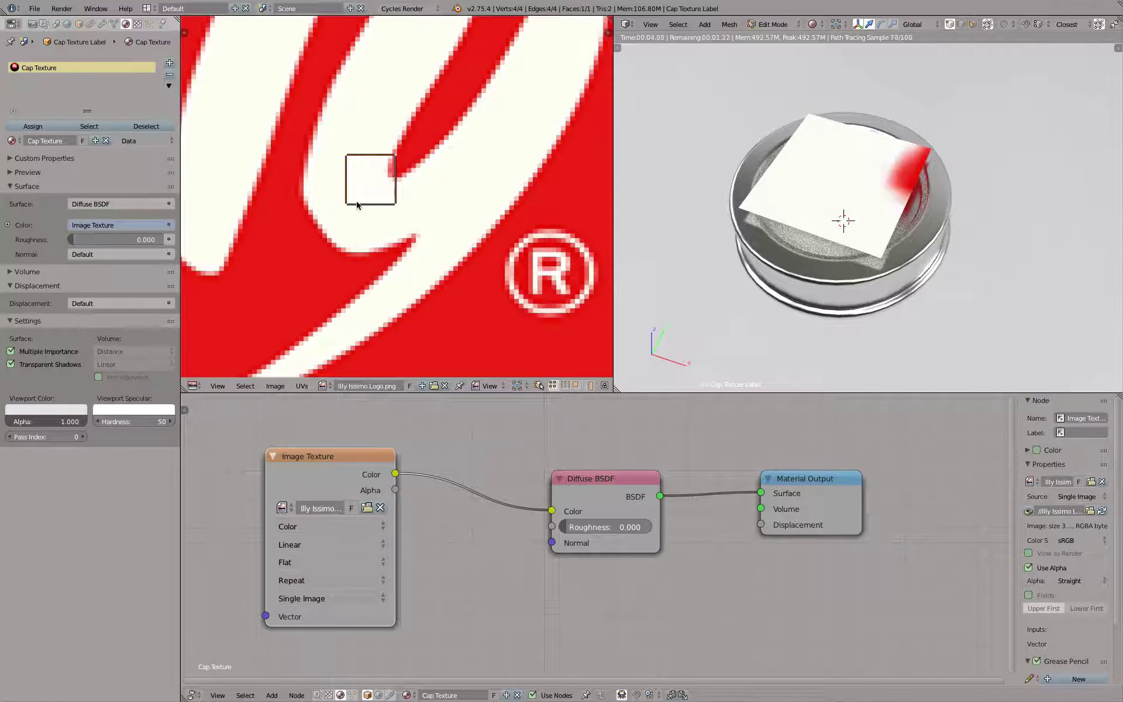
Step: Move the small UV square onto the registered trademark symbol beside the illy lettering
{"action": "key", "text": "g"}
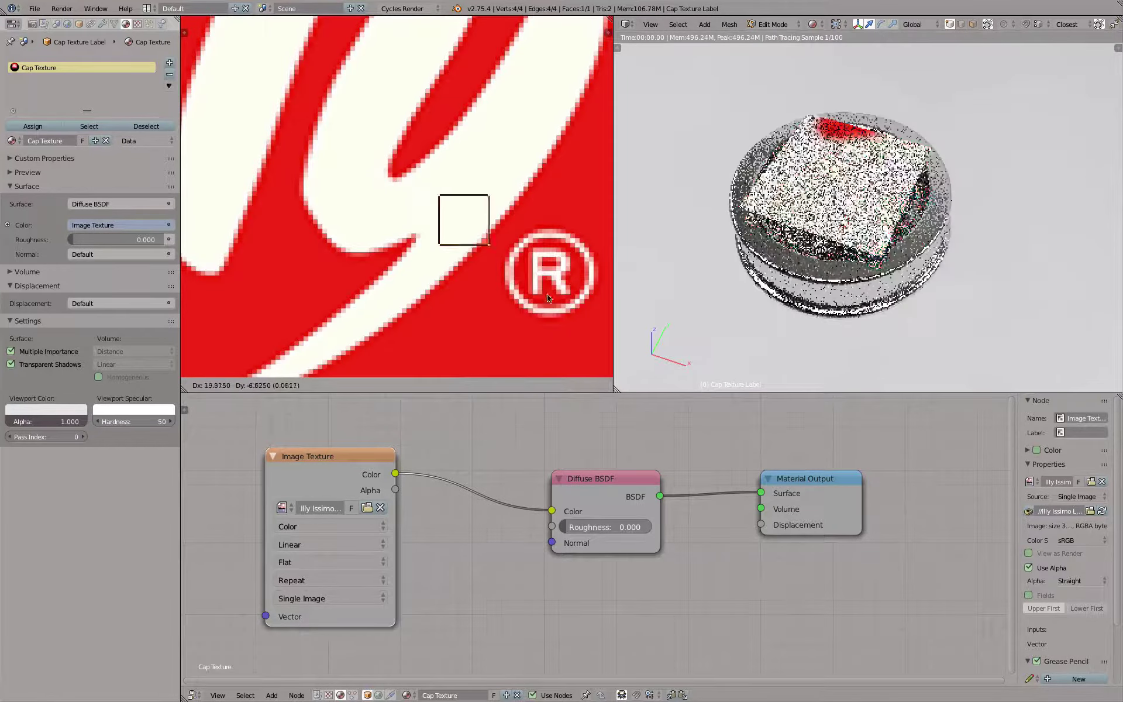
{"action": "left_click", "coordinate": [593, 315]}
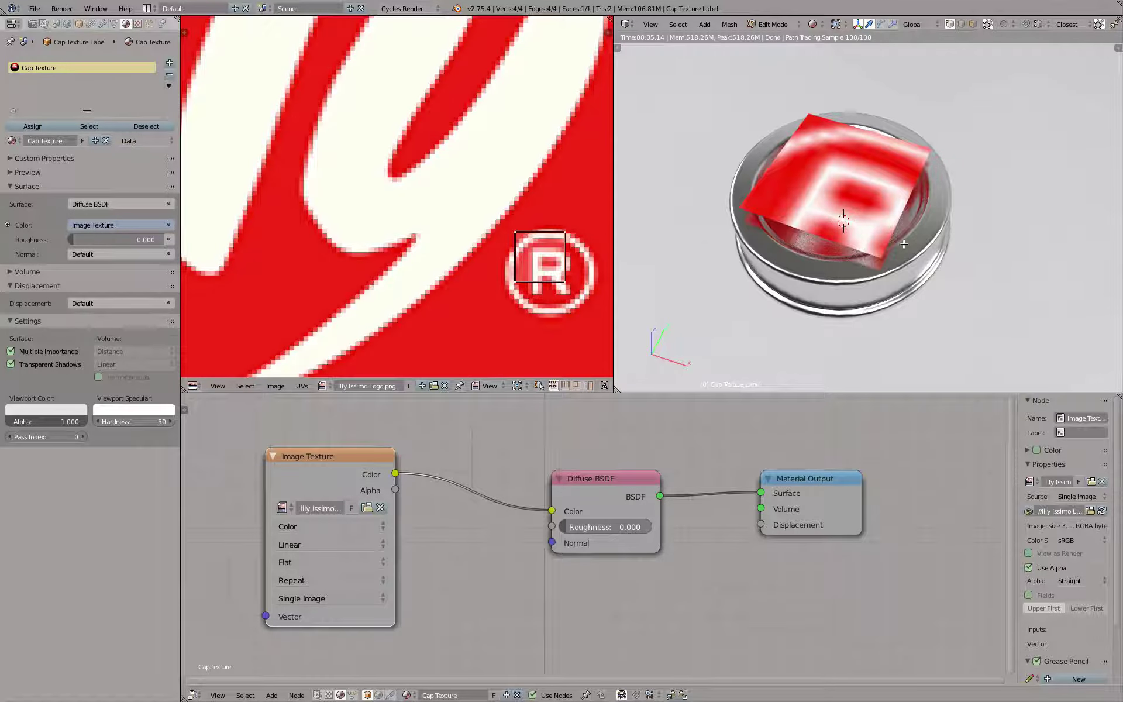
{"action": "scroll", "coordinate": [354, 199], "scroll_direction": "down", "scroll_amount": 9}
{"action": "scroll", "coordinate": [354, 193], "scroll_direction": "up", "scroll_amount": 2}
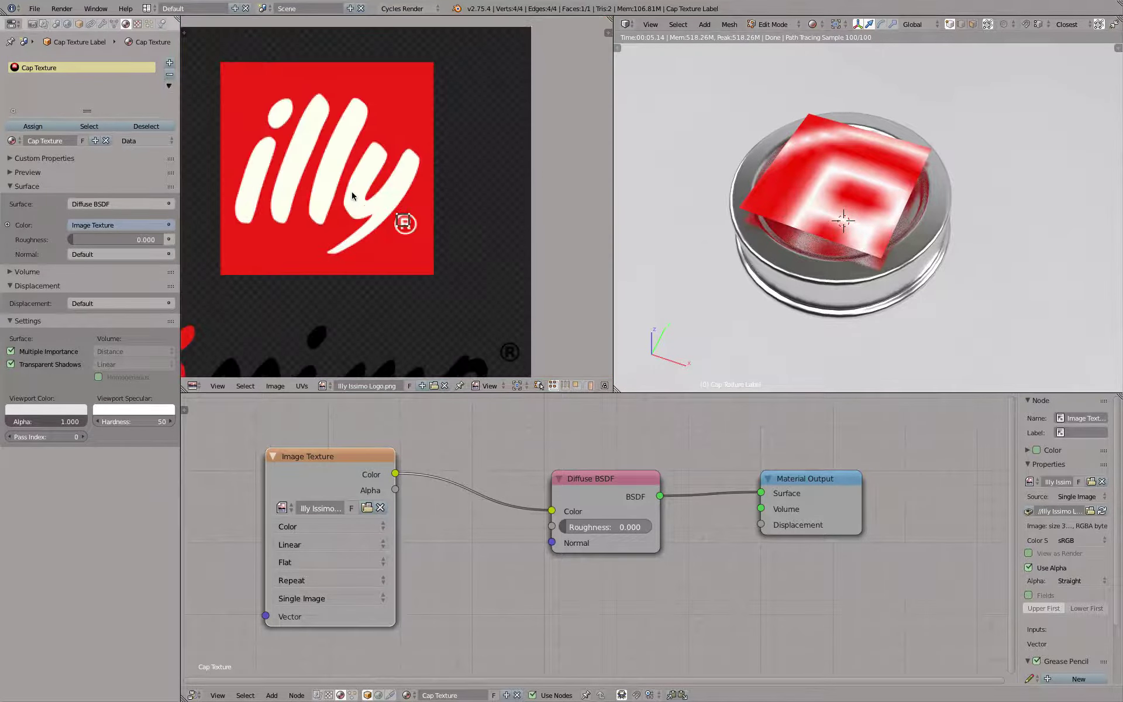
Step: Unwrap the label plane again so its UVs cover the whole Illy Issimo logo image
{"action": "scroll", "coordinate": [352, 191], "scroll_direction": "down", "scroll_amount": 2}
{"action": "key", "text": "u"}
{"action": "left_click", "coordinate": [705, 205]}
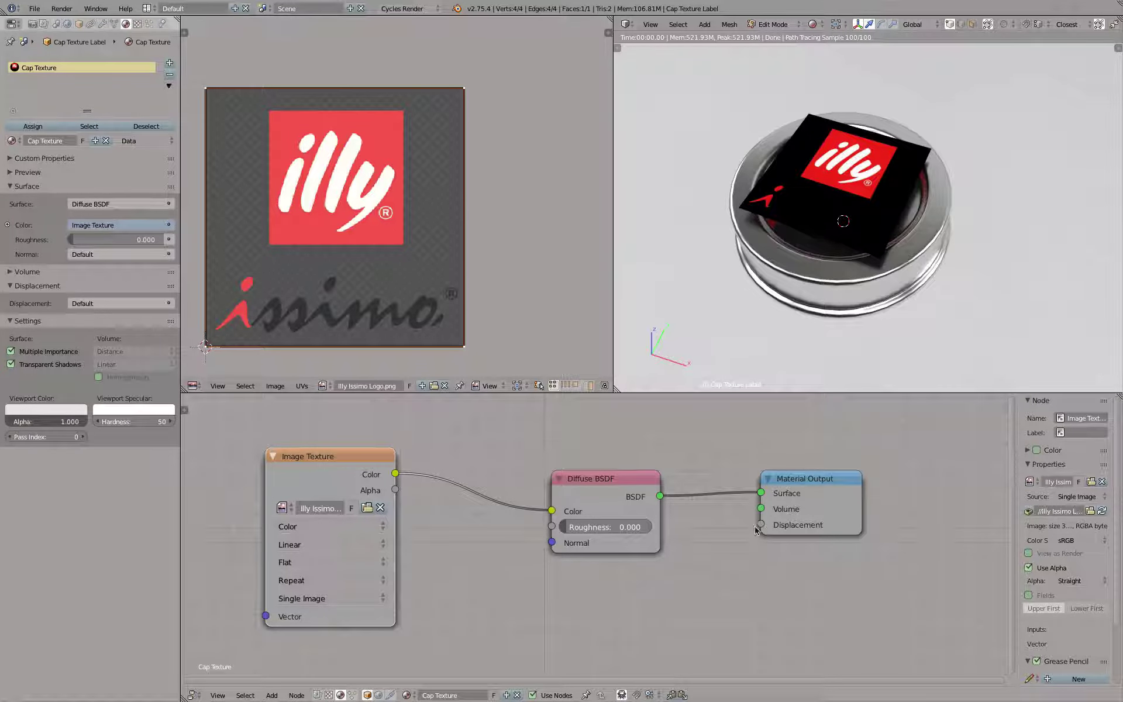
Step: Hide the node editor's properties sidebar and spread the Image Texture, Diffuse BSDF and Material Output nodes farther apart
{"action": "left_click_drag", "start_coordinate": [813, 480], "coordinate": [946, 470]}
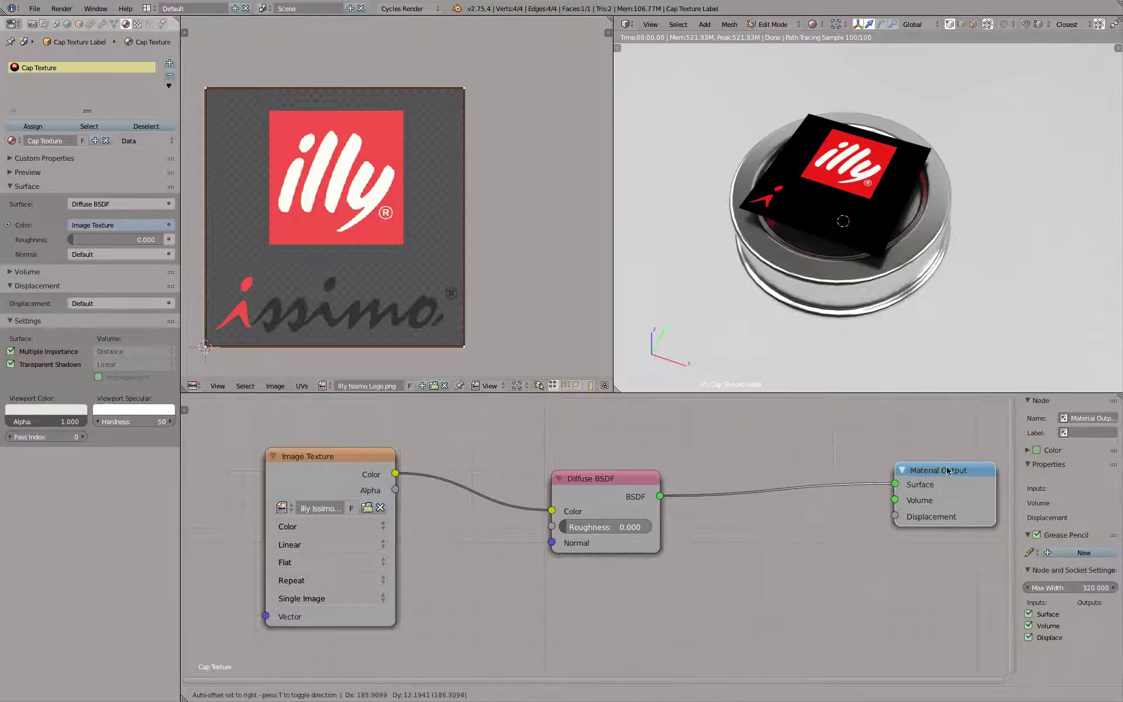
{"action": "key", "text": "n"}
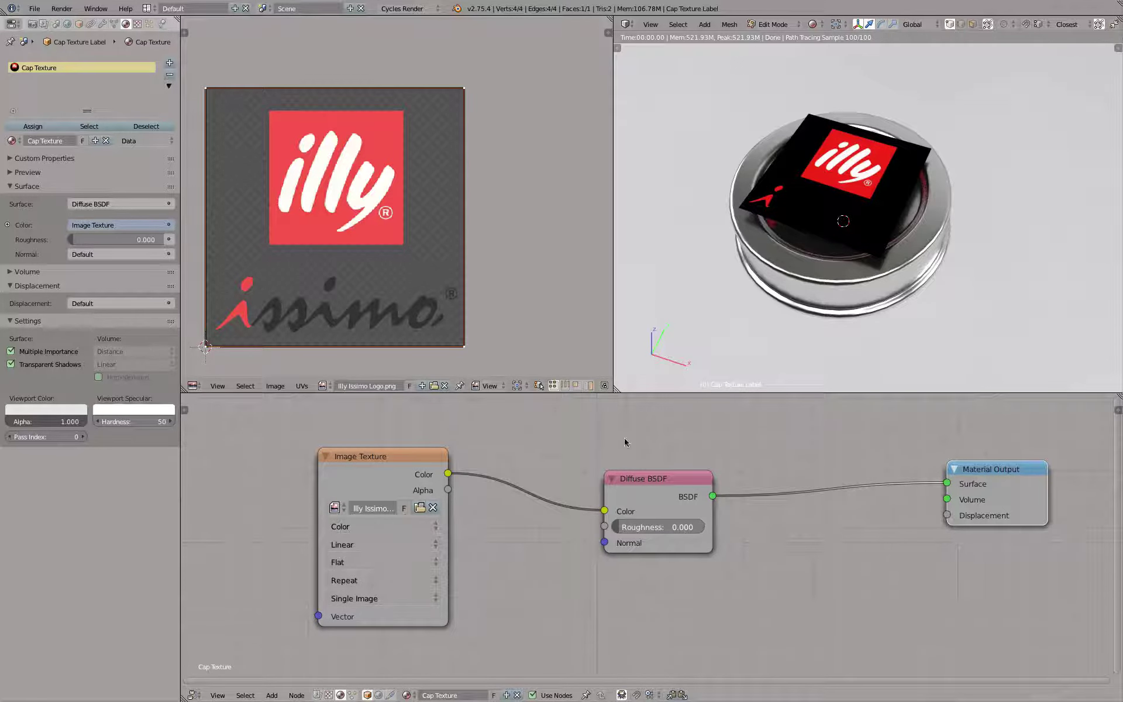
{"action": "left_click_drag", "start_coordinate": [386, 466], "coordinate": [265, 429]}
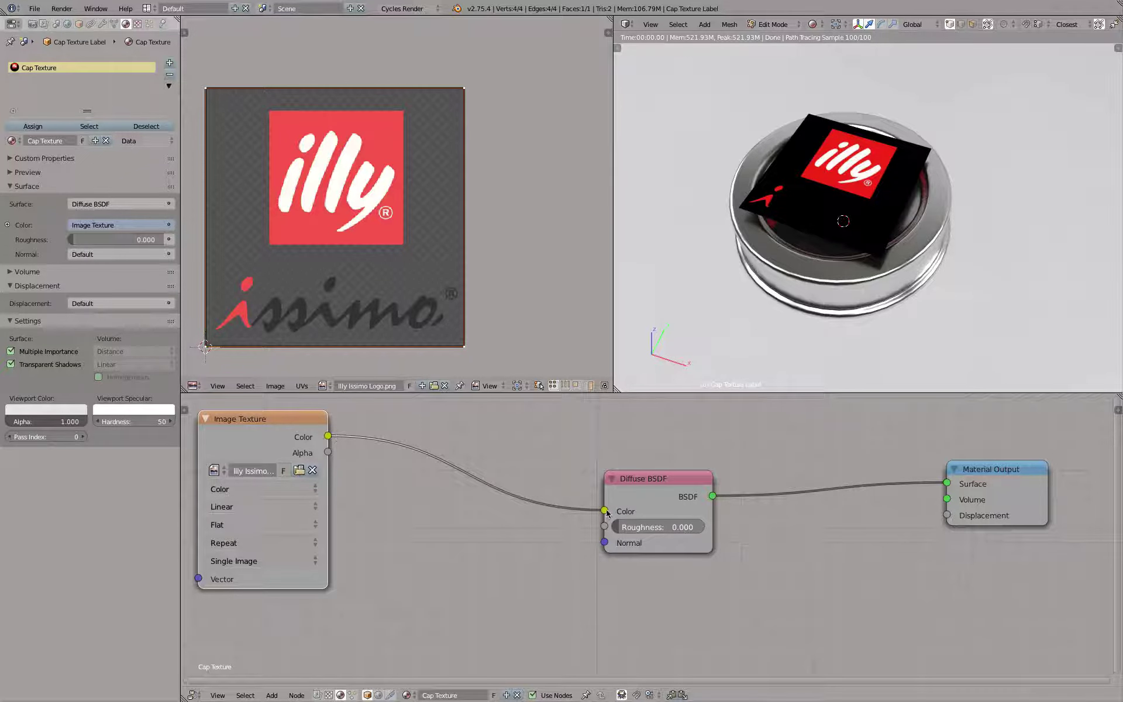
{"action": "left_click_drag", "start_coordinate": [648, 480], "coordinate": [602, 448]}
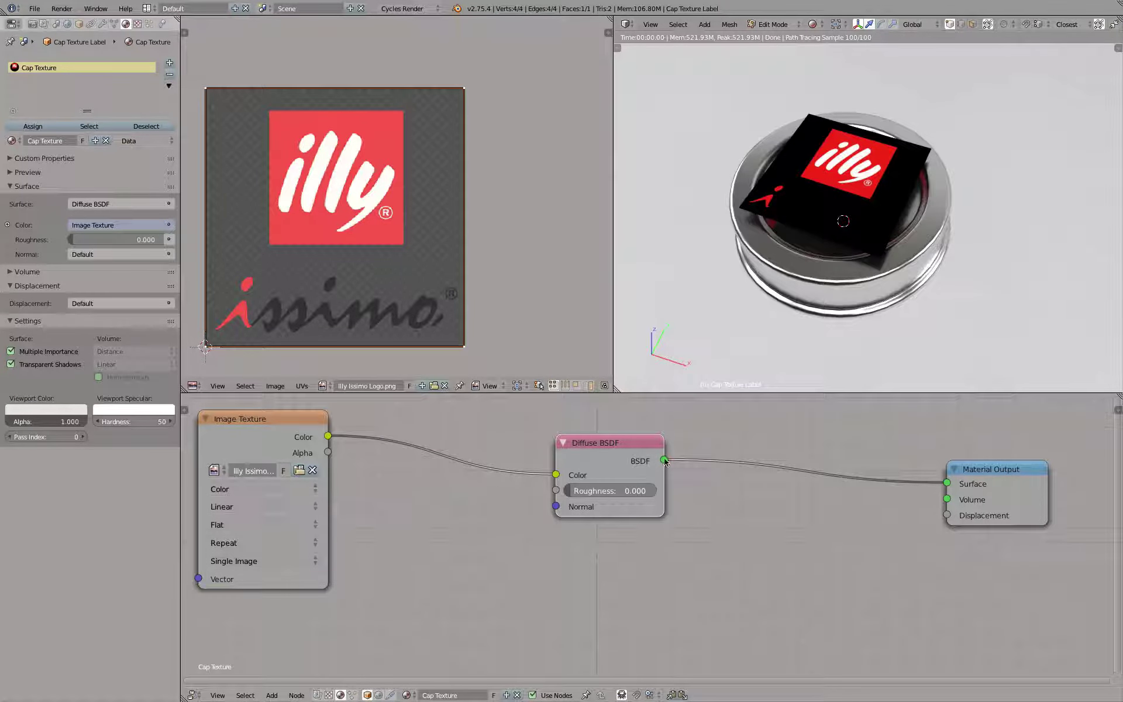
{"action": "left_click_drag", "start_coordinate": [1002, 481], "coordinate": [1054, 422]}
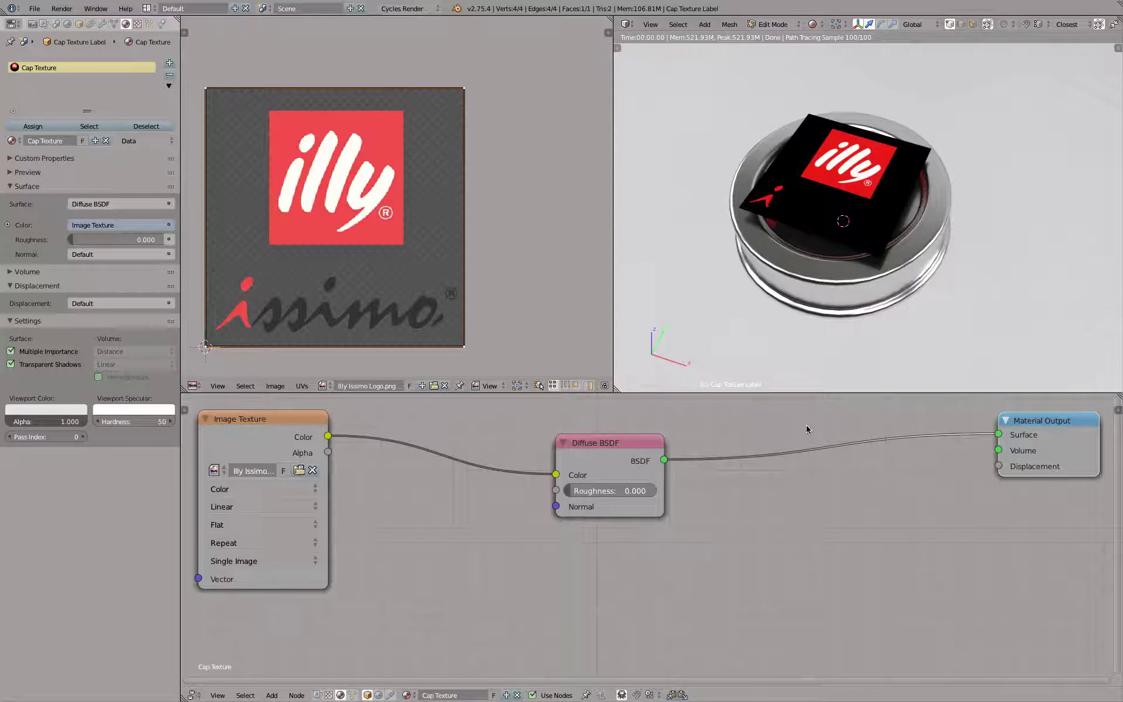
Step: Add a Transparent BSDF node directly below the Diffuse BSDF
{"action": "key", "text": "shift+a"}
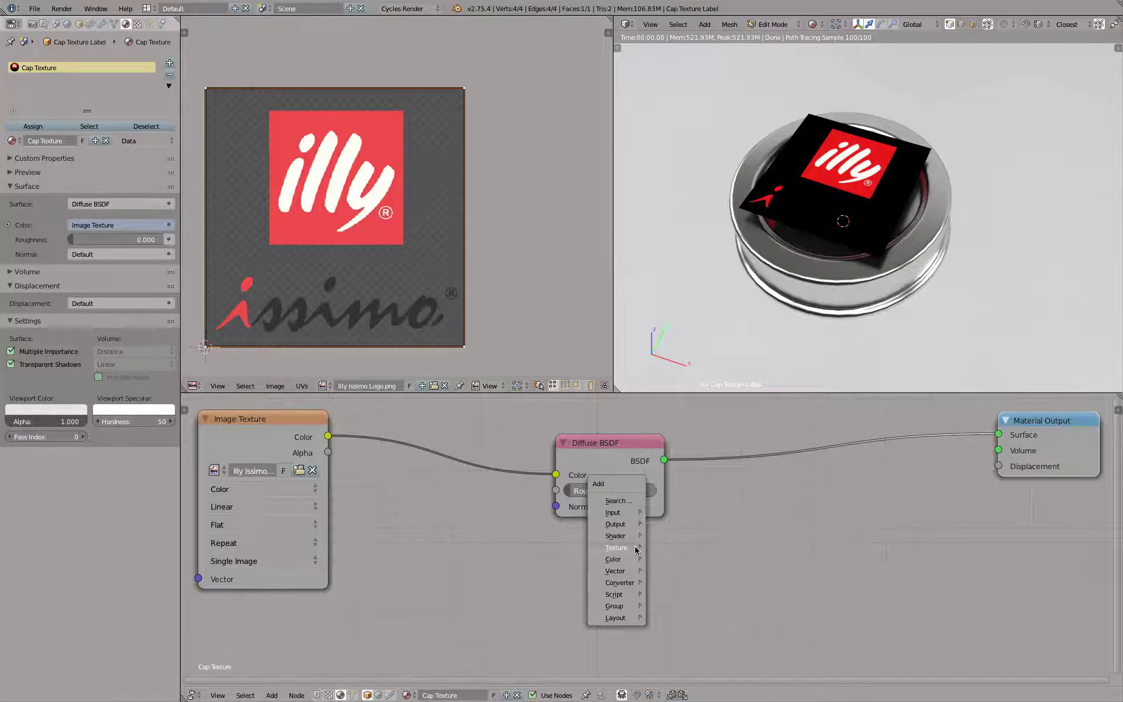
{"action": "mouse_move", "coordinate": [637, 550]}
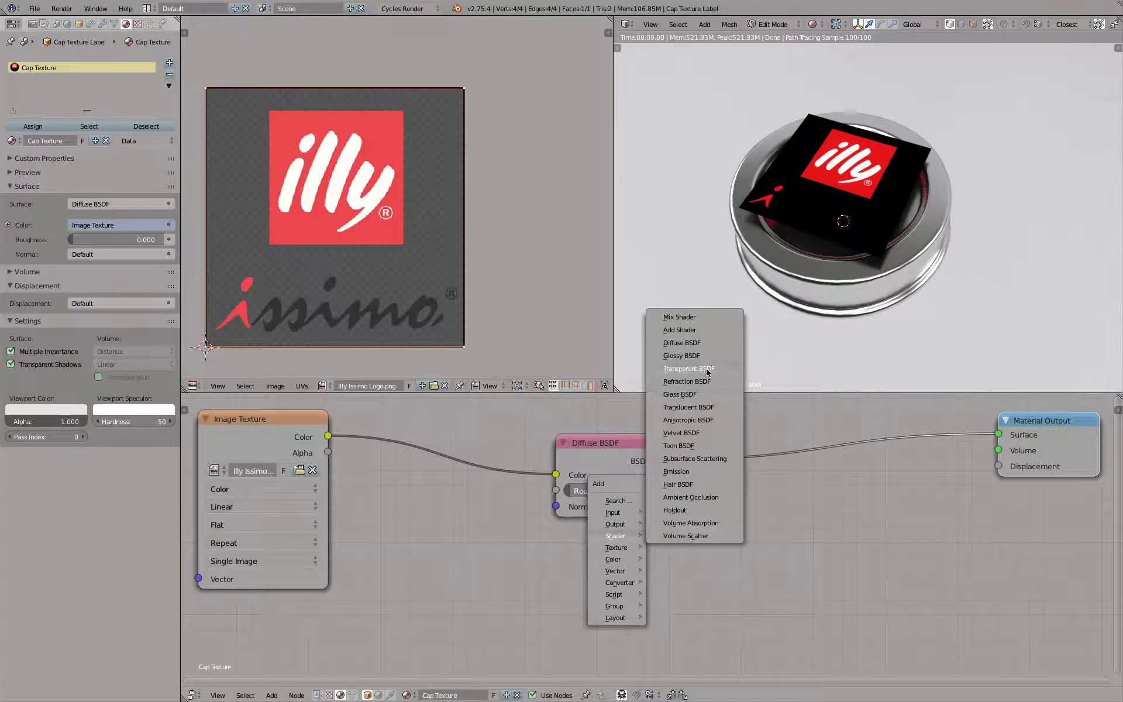
{"action": "left_click", "coordinate": [688, 369]}
{"action": "left_click", "coordinate": [661, 563]}
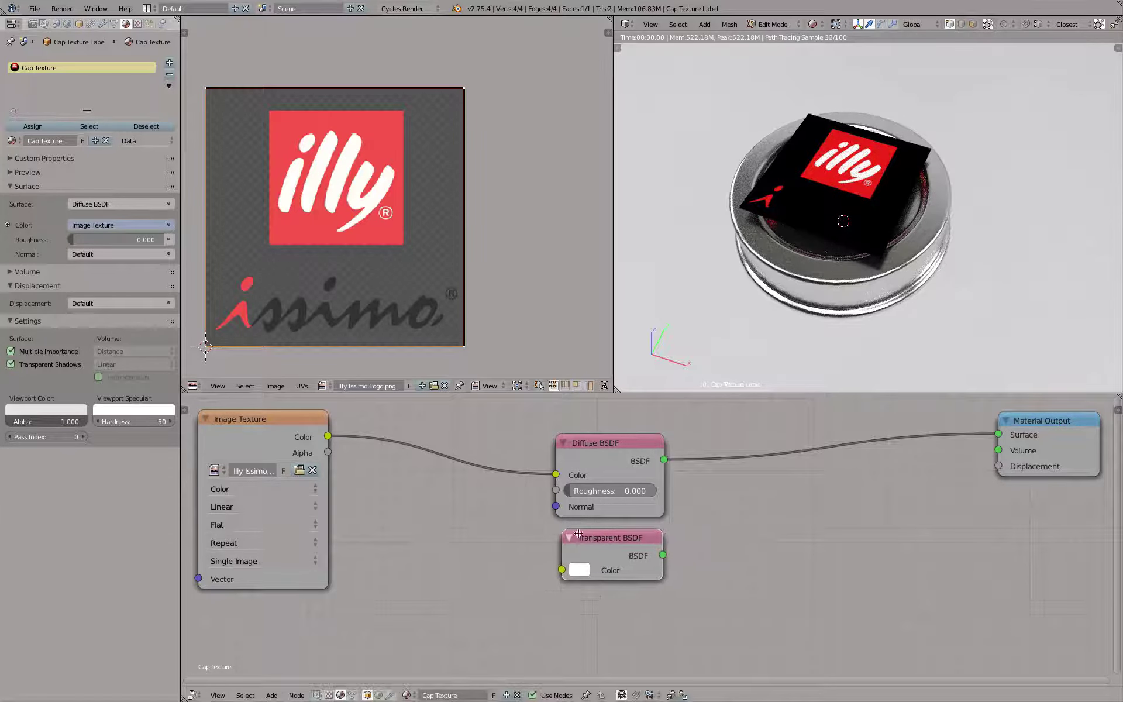
Step: Alternate the Material Output's Surface input between the Transparent BSDF and the Diffuse BSDF twice to compare them
{"action": "left_click_drag", "start_coordinate": [662, 555], "coordinate": [997, 435]}
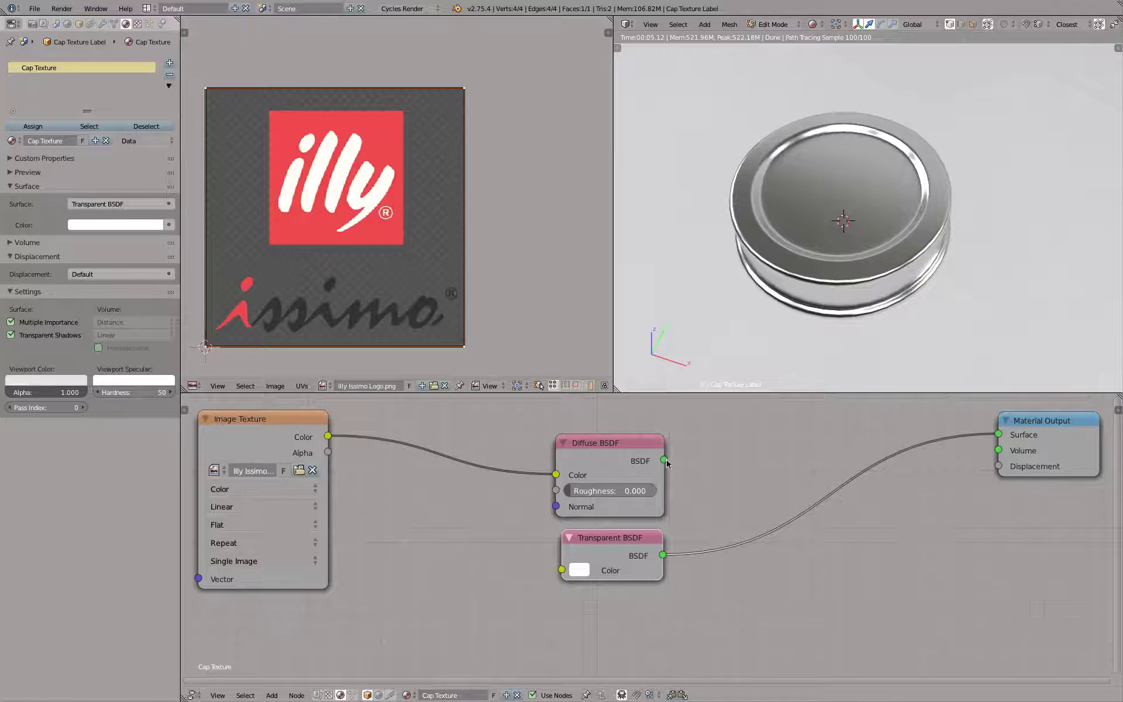
{"action": "left_click_drag", "start_coordinate": [664, 460], "coordinate": [998, 434]}
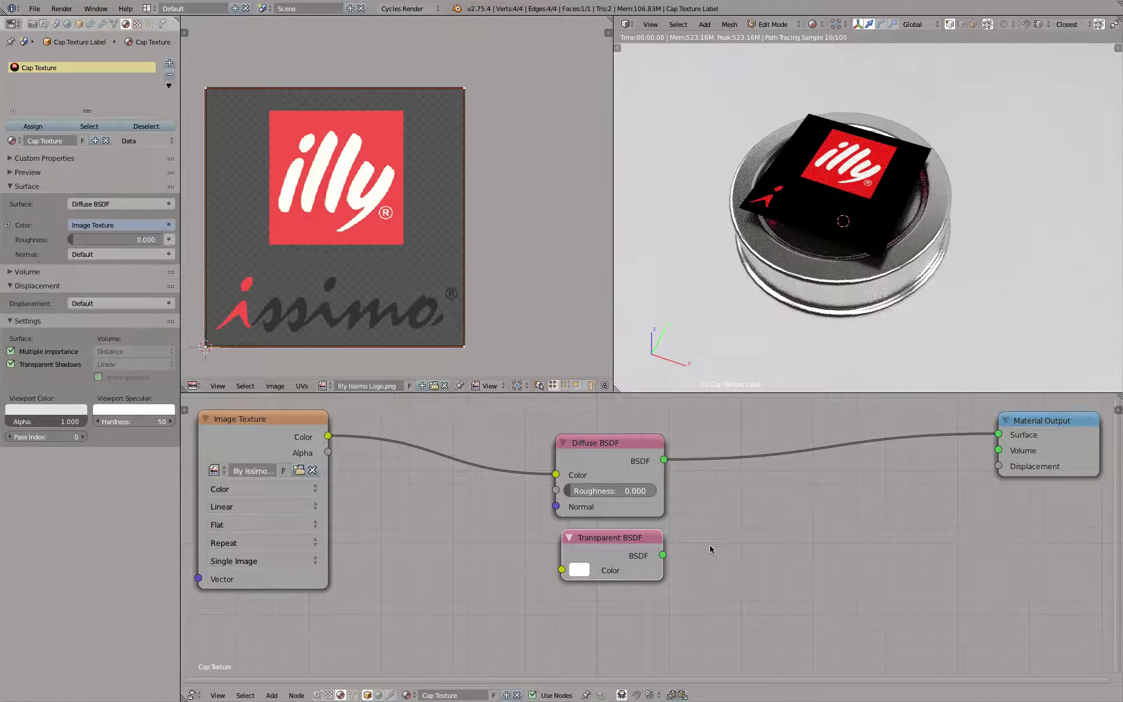
{"action": "left_click_drag", "start_coordinate": [663, 554], "coordinate": [999, 435]}
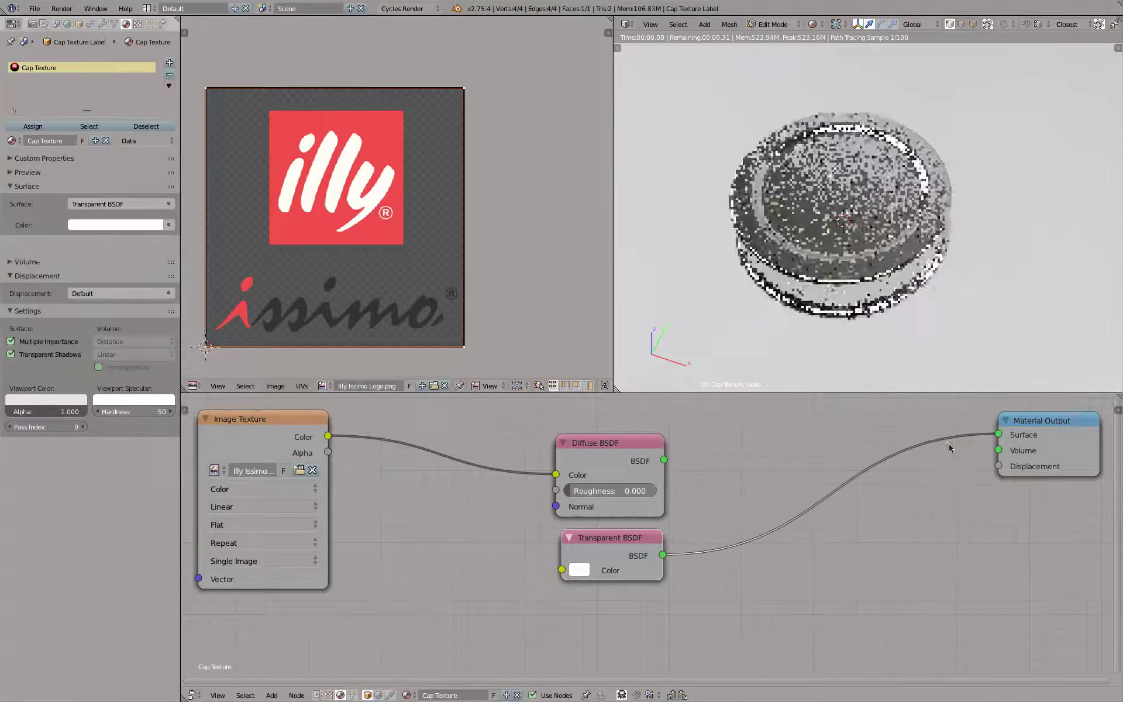
{"action": "left_click_drag", "start_coordinate": [671, 462], "coordinate": [998, 434]}
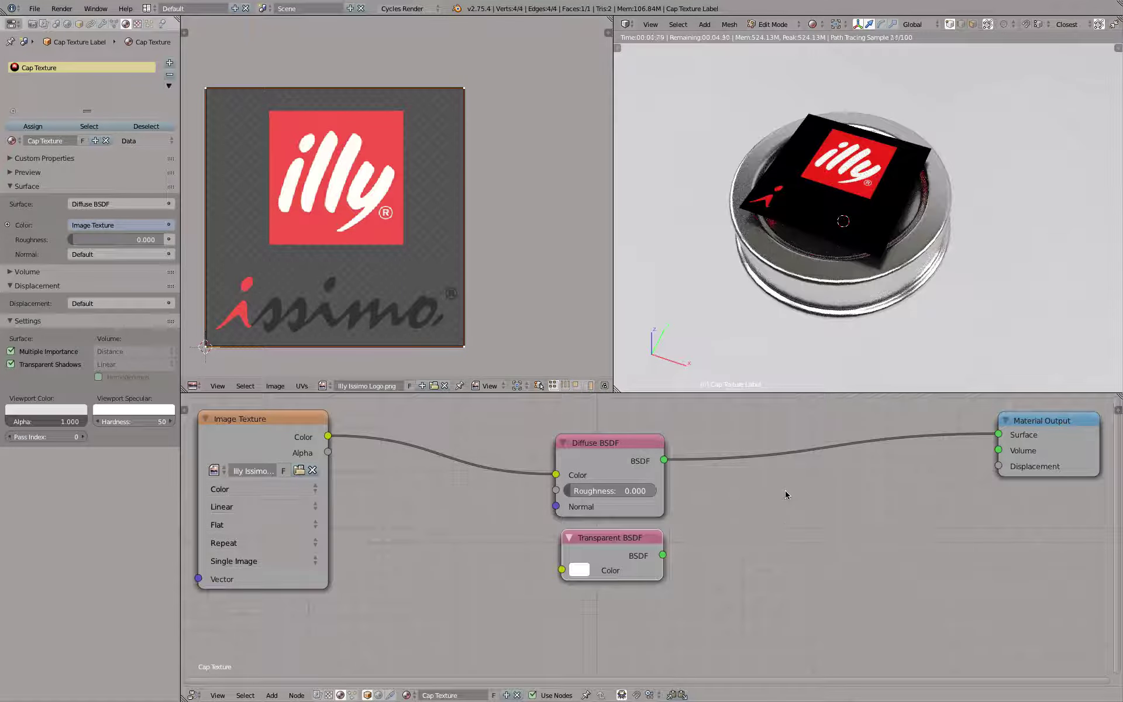
Step: Insert a Mix Shader between the Diffuse BSDF and Material Output, and connect the Transparent BSDF to its second shader input
{"action": "key", "text": "shift+a"}
{"action": "mouse_move", "coordinate": [785, 494]}
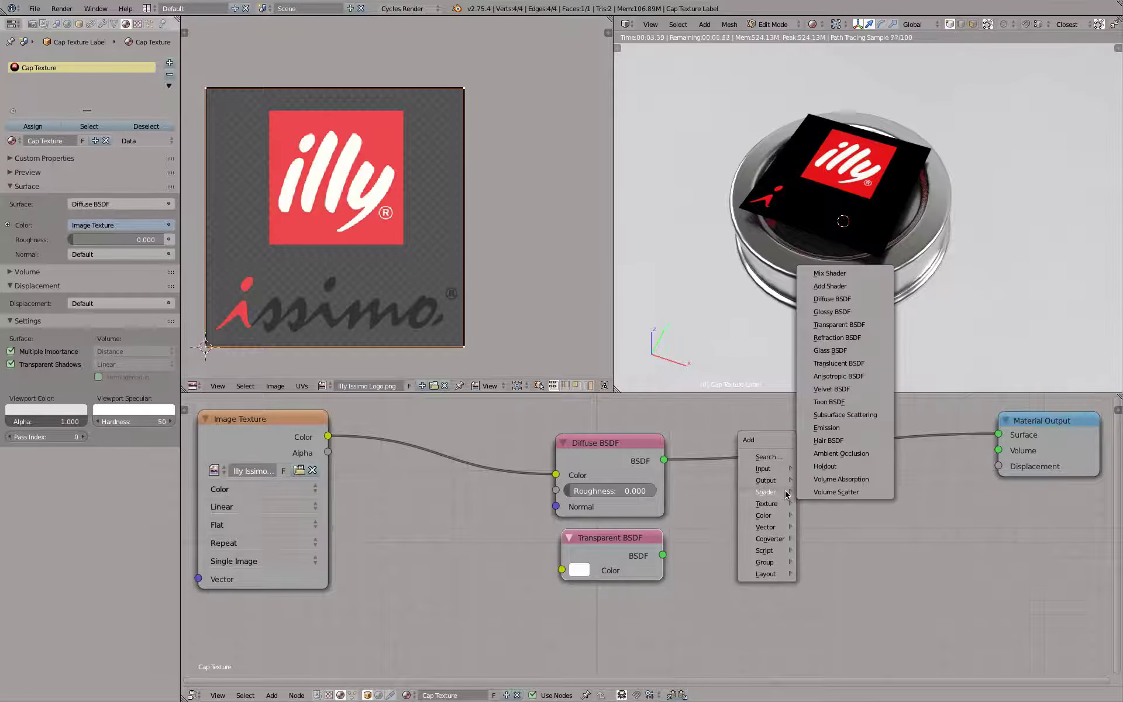
{"action": "left_click", "coordinate": [849, 275]}
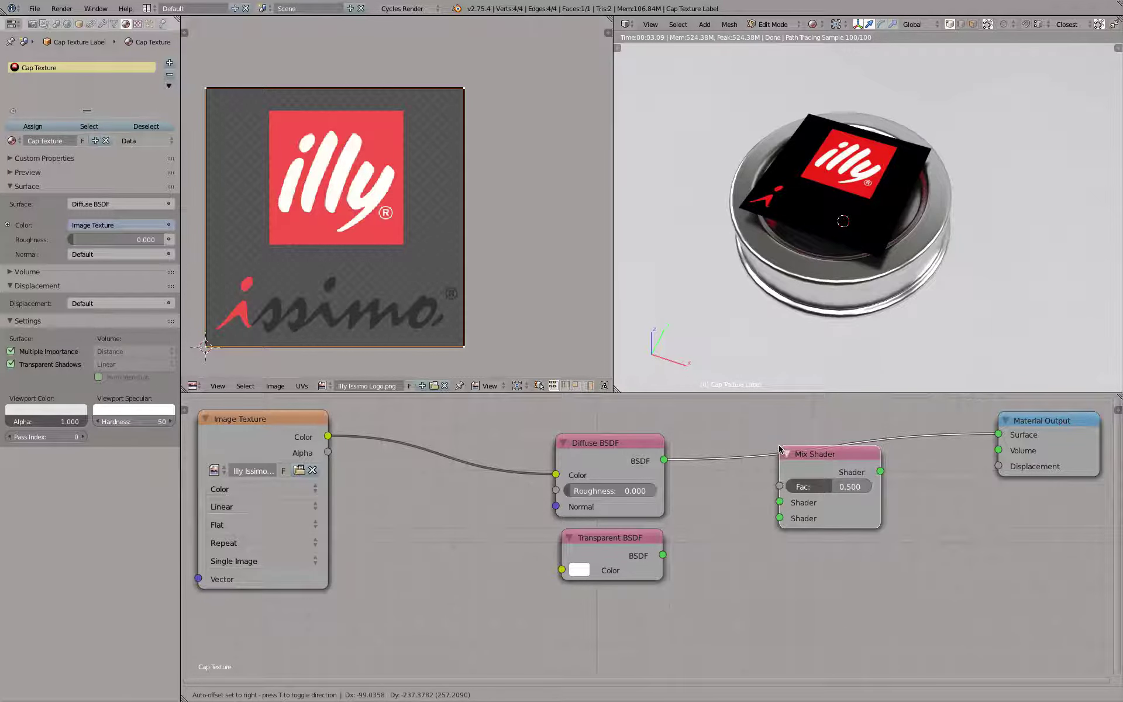
{"action": "left_click", "coordinate": [780, 449]}
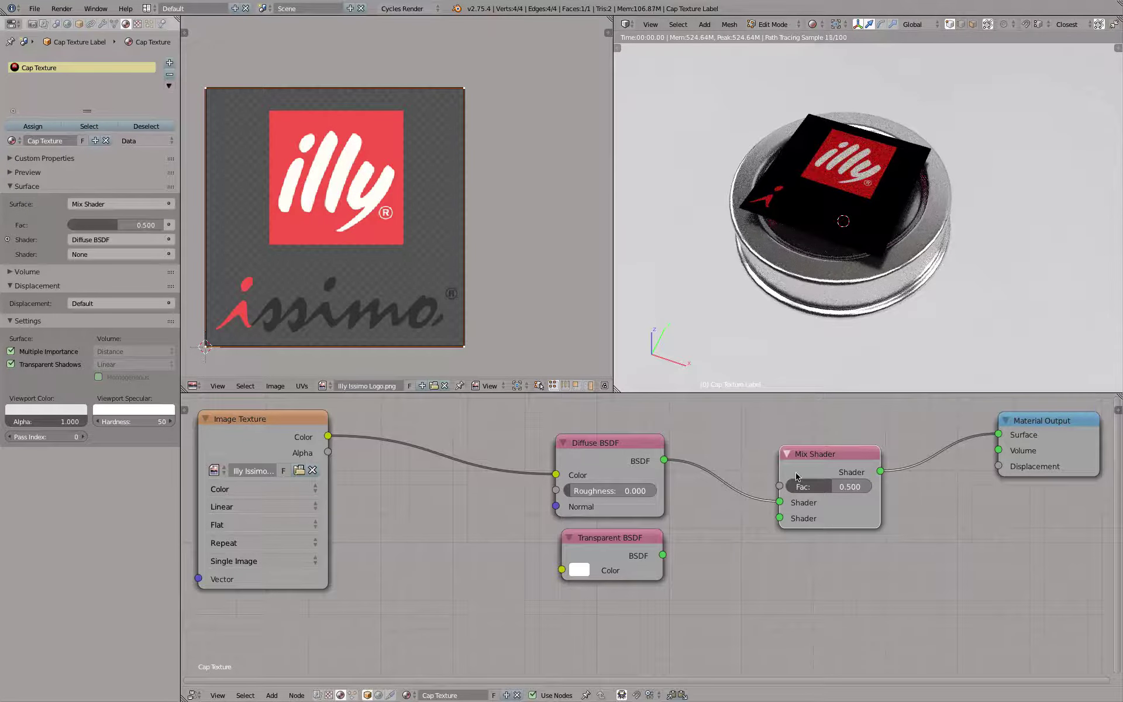
{"action": "left_click_drag", "start_coordinate": [662, 555], "coordinate": [775, 522]}
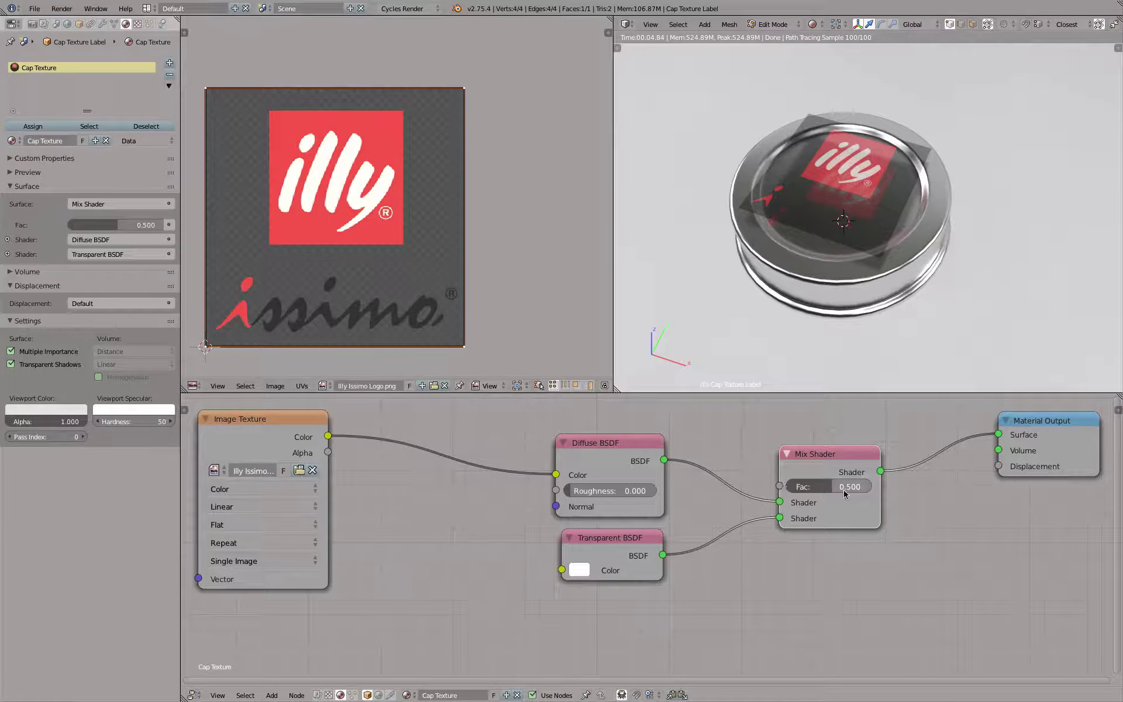
Step: Try Mix Shader factors of 1.000, 0.491, 0.000 and 0.391 to compare the blend of diffuse and transparent
{"action": "left_click_drag", "start_coordinate": [843, 488], "coordinate": [874, 488]}
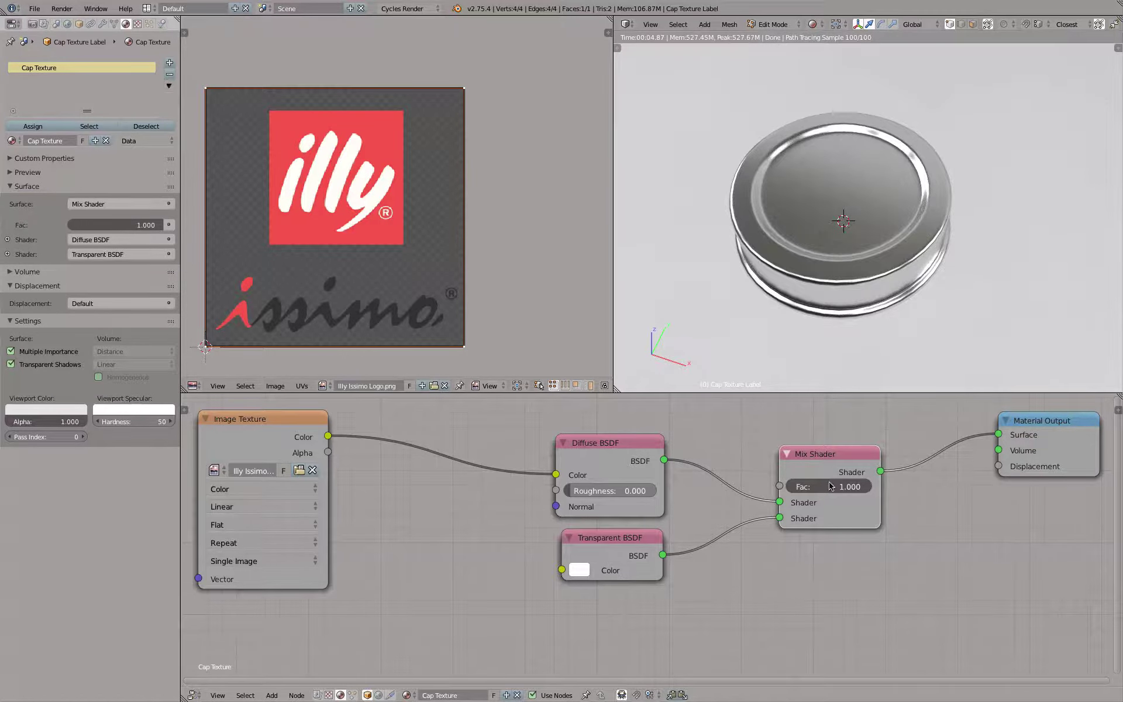
{"action": "left_click_drag", "start_coordinate": [830, 486], "coordinate": [681, 520]}
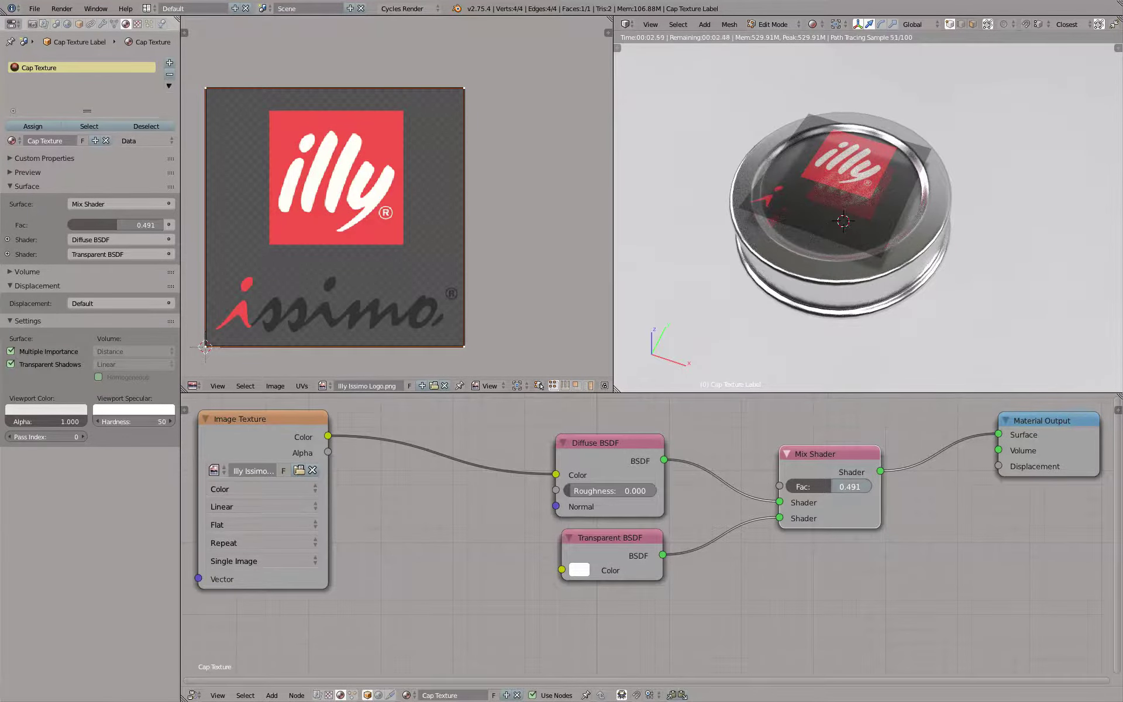
{"action": "left_click_drag", "start_coordinate": [831, 486], "coordinate": [787, 486]}
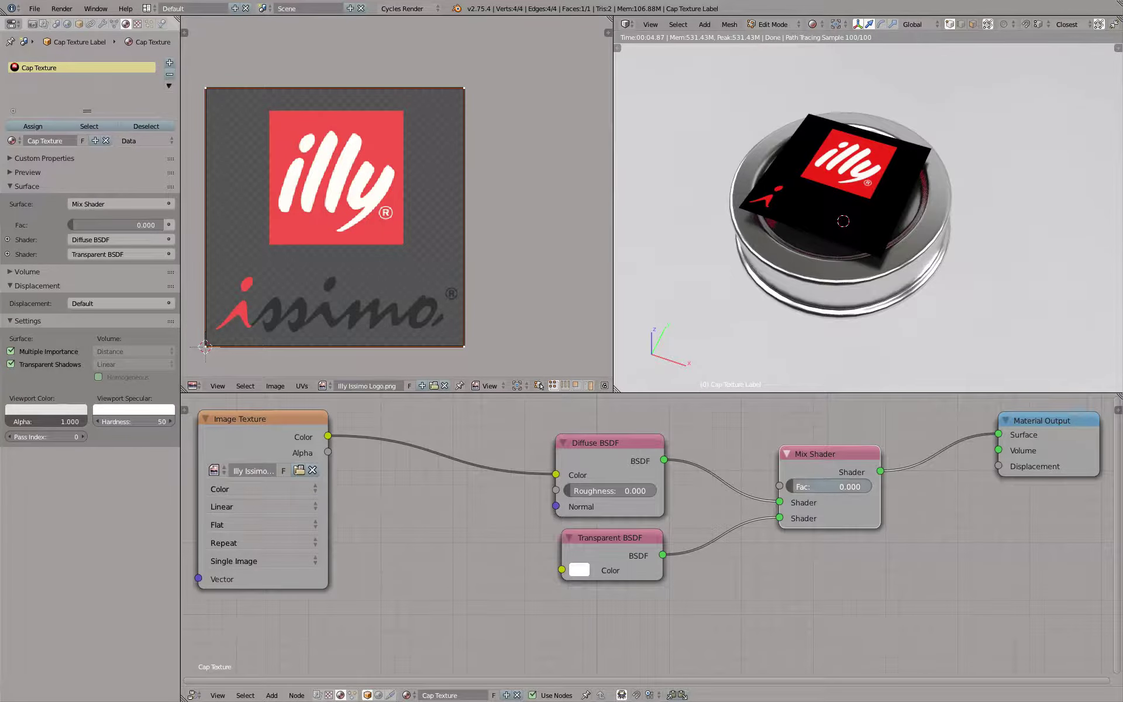
{"action": "left_click_drag", "start_coordinate": [790, 486], "coordinate": [817, 491]}
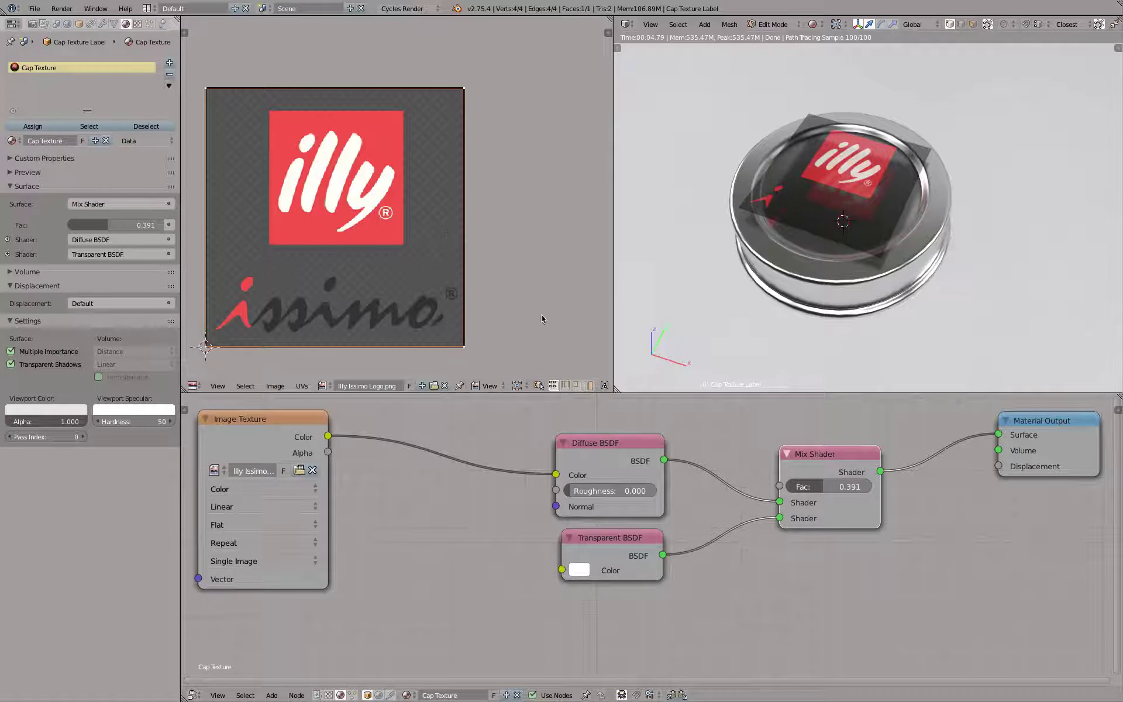
Step: Nudge the Diffuse and Transparent BSDF nodes, and connect the Image Texture's Alpha output to the Mix Shader's Fac input
{"action": "left_click_drag", "start_coordinate": [608, 538], "coordinate": [615, 554]}
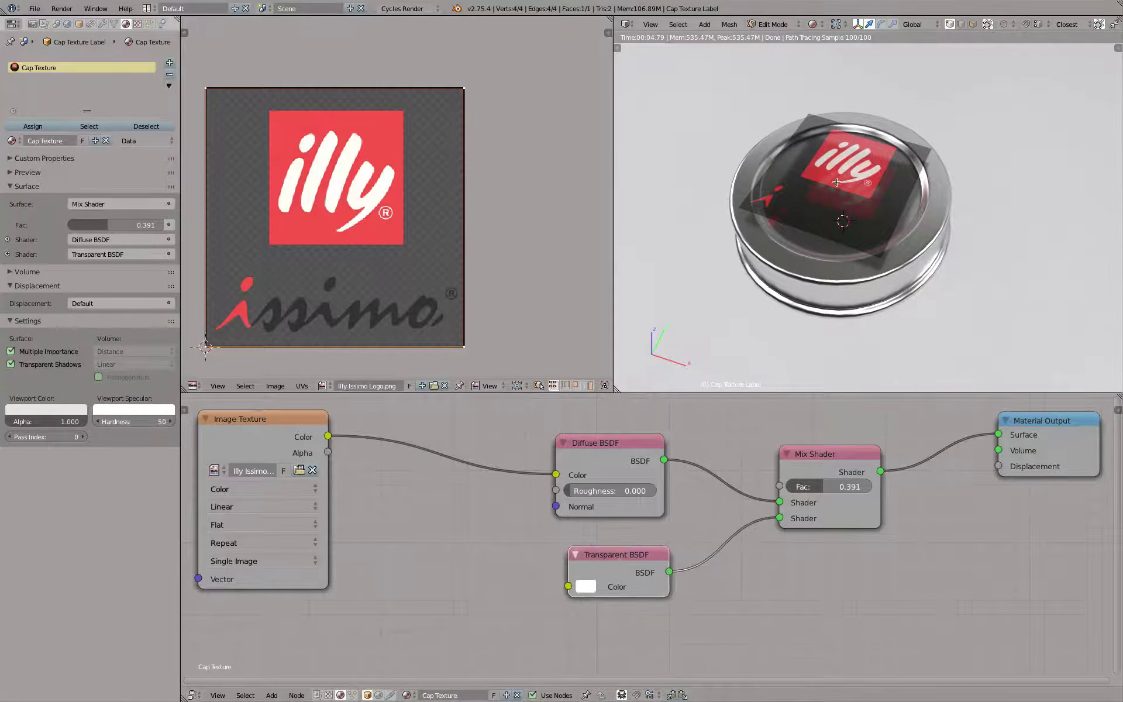
{"action": "left_click_drag", "start_coordinate": [626, 439], "coordinate": [630, 442]}
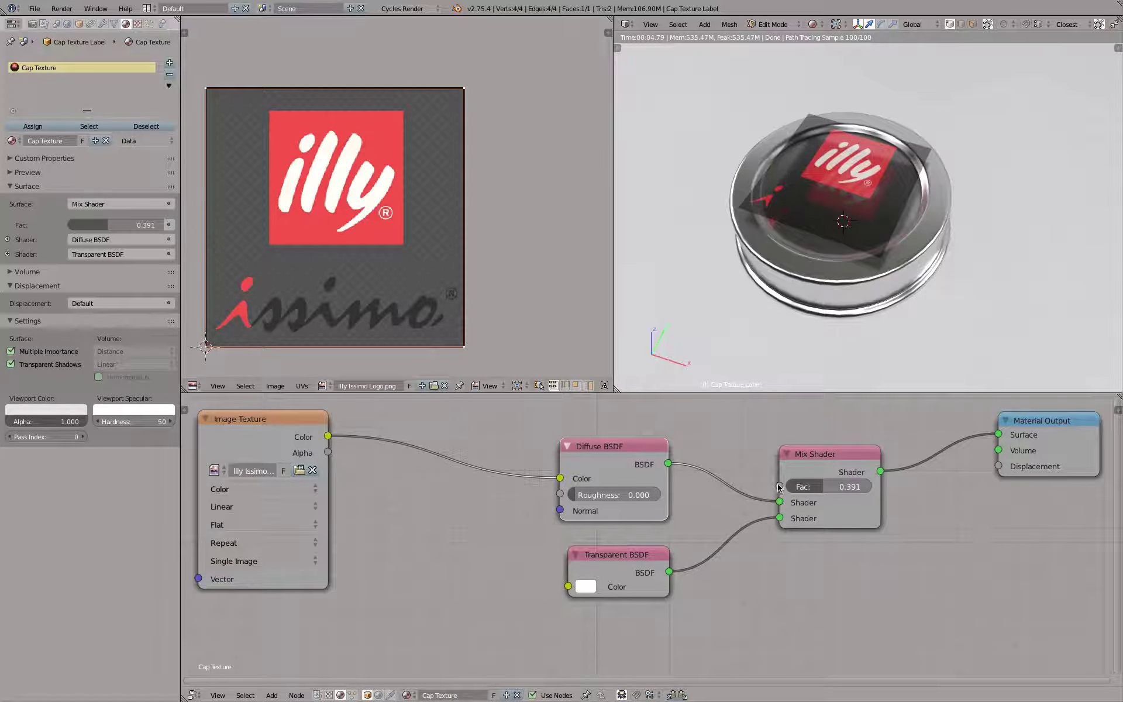
{"action": "left_click_drag", "start_coordinate": [328, 452], "coordinate": [780, 485]}
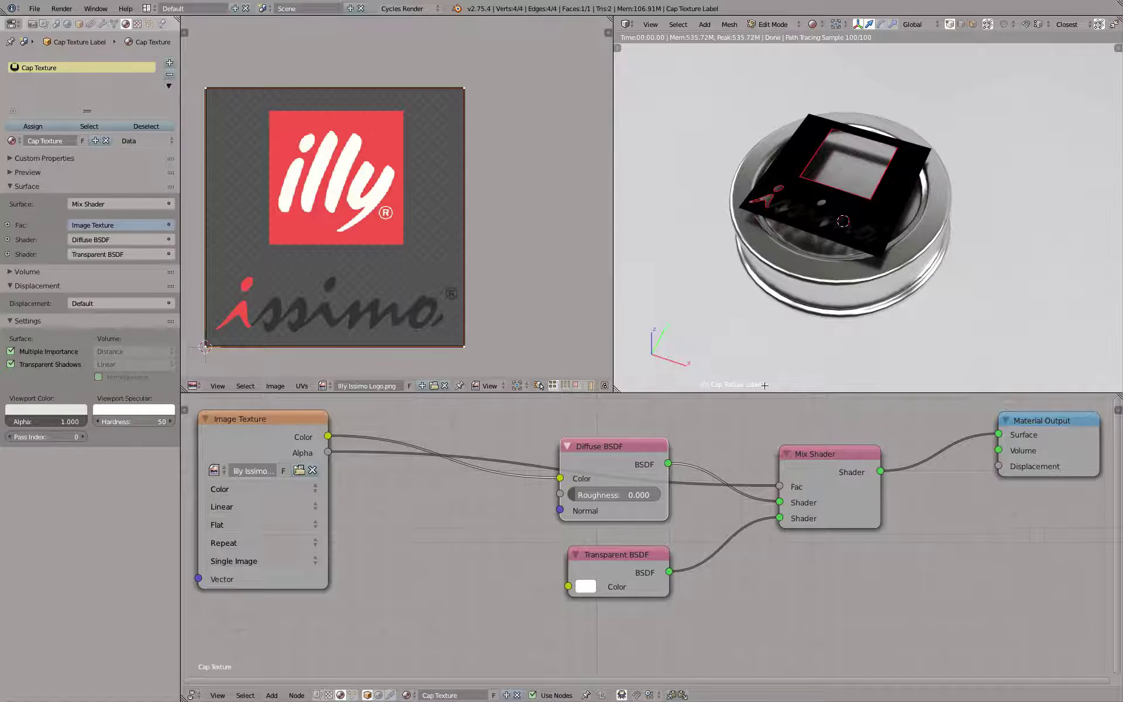
Step: Swap the Mix Shader's two shader inputs, then swap them back
{"action": "left_click_drag", "start_coordinate": [780, 502], "coordinate": [780, 518]}
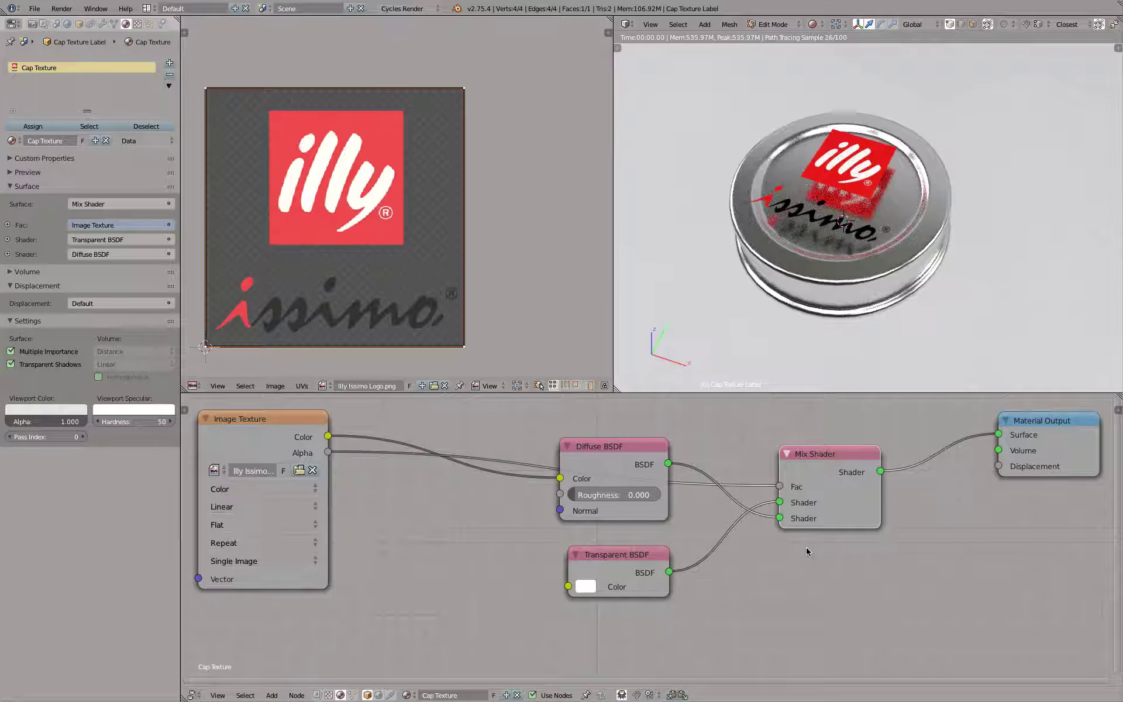
{"action": "left_click_drag", "start_coordinate": [779, 502], "coordinate": [780, 518]}
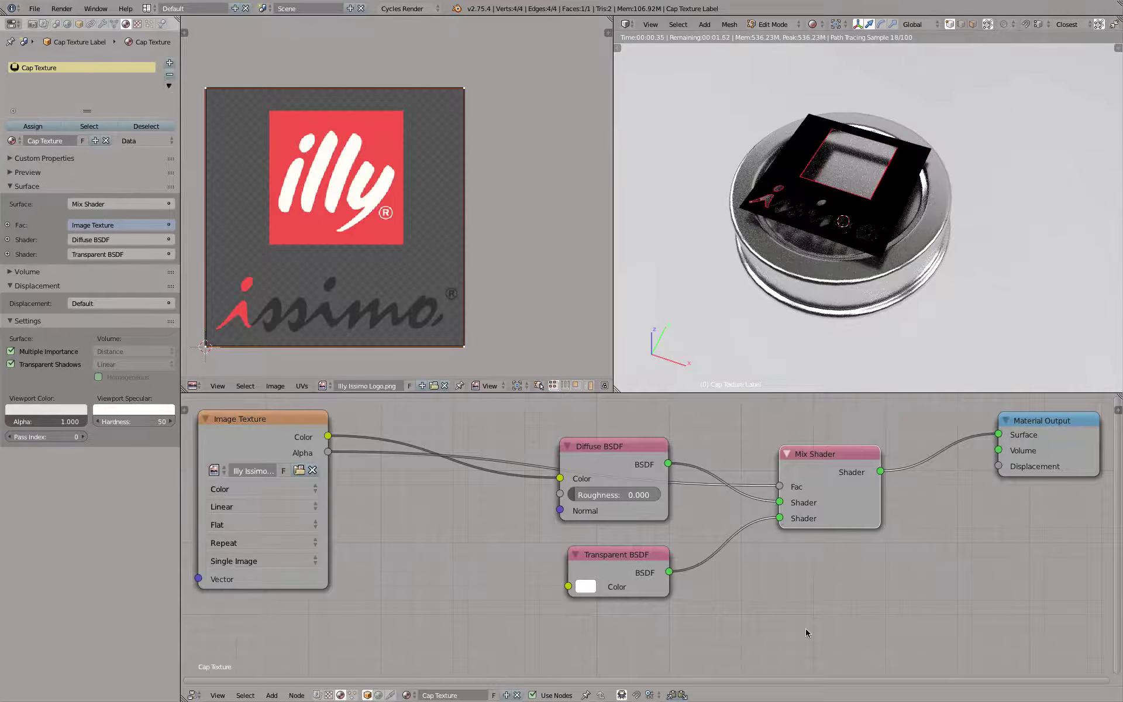
Step: Move the Diffuse and Transparent BSDF nodes down and insert an Invert node with factor 1.000 between the image's Alpha and the Mix Shader's Fac
{"action": "left_click_drag", "start_coordinate": [600, 445], "coordinate": [609, 474]}
{"action": "left_click_drag", "start_coordinate": [618, 563], "coordinate": [620, 596]}
{"action": "left_click_drag", "start_coordinate": [618, 465], "coordinate": [619, 499]}
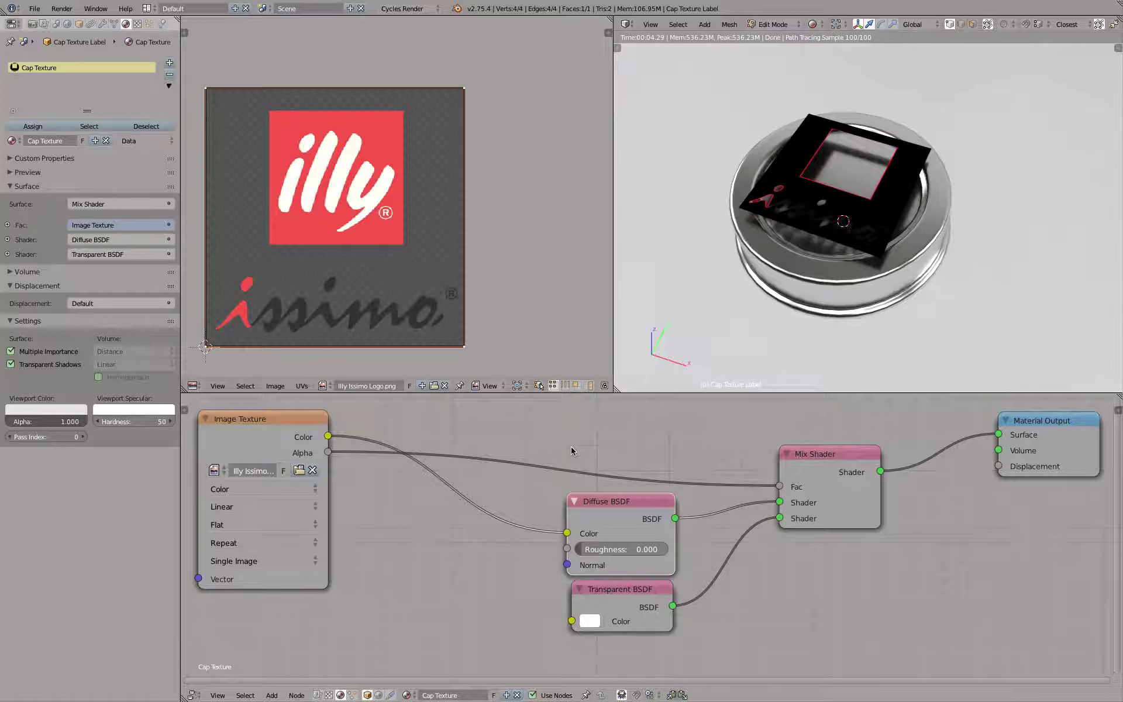
{"action": "key", "text": "shift+a"}
{"action": "mouse_move", "coordinate": [564, 474]}
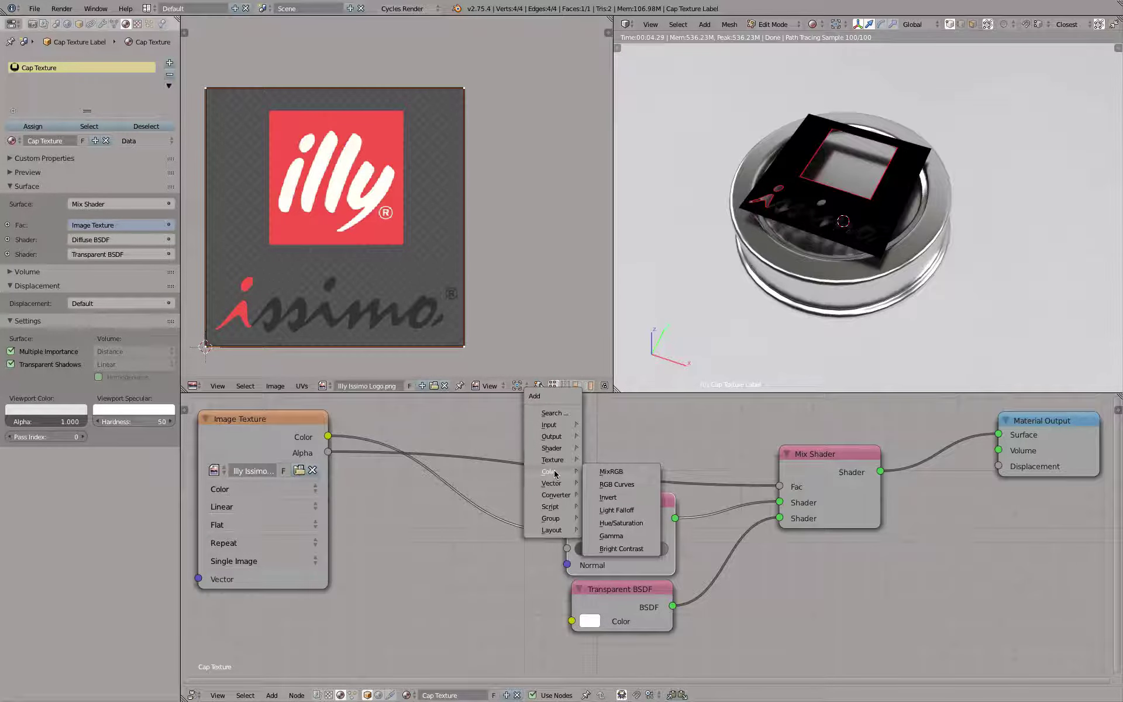
{"action": "left_click", "coordinate": [613, 502]}
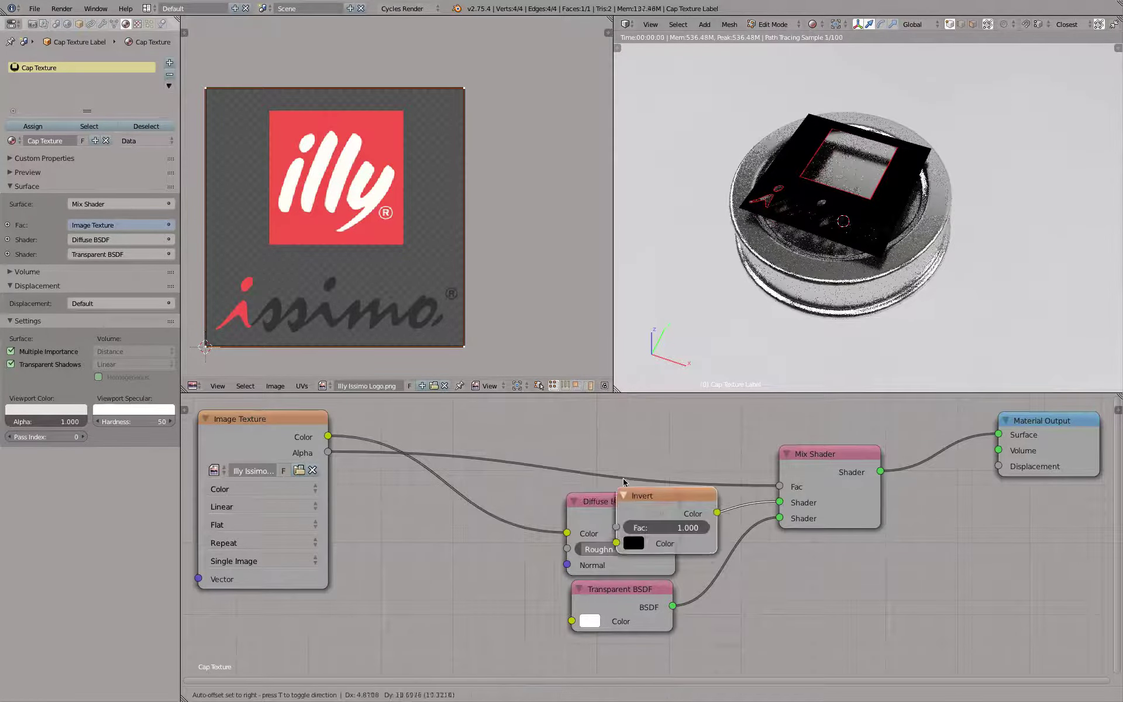
{"action": "left_click", "coordinate": [523, 420]}
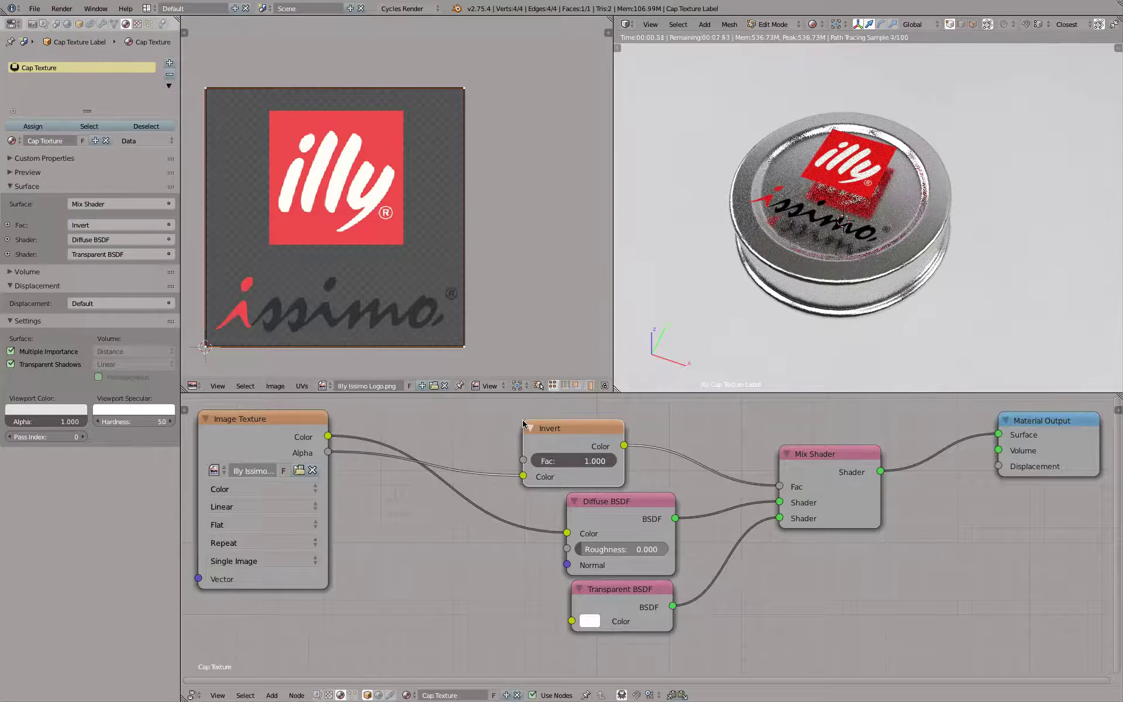
{"action": "left_click_drag", "start_coordinate": [590, 462], "coordinate": [748, 461]}
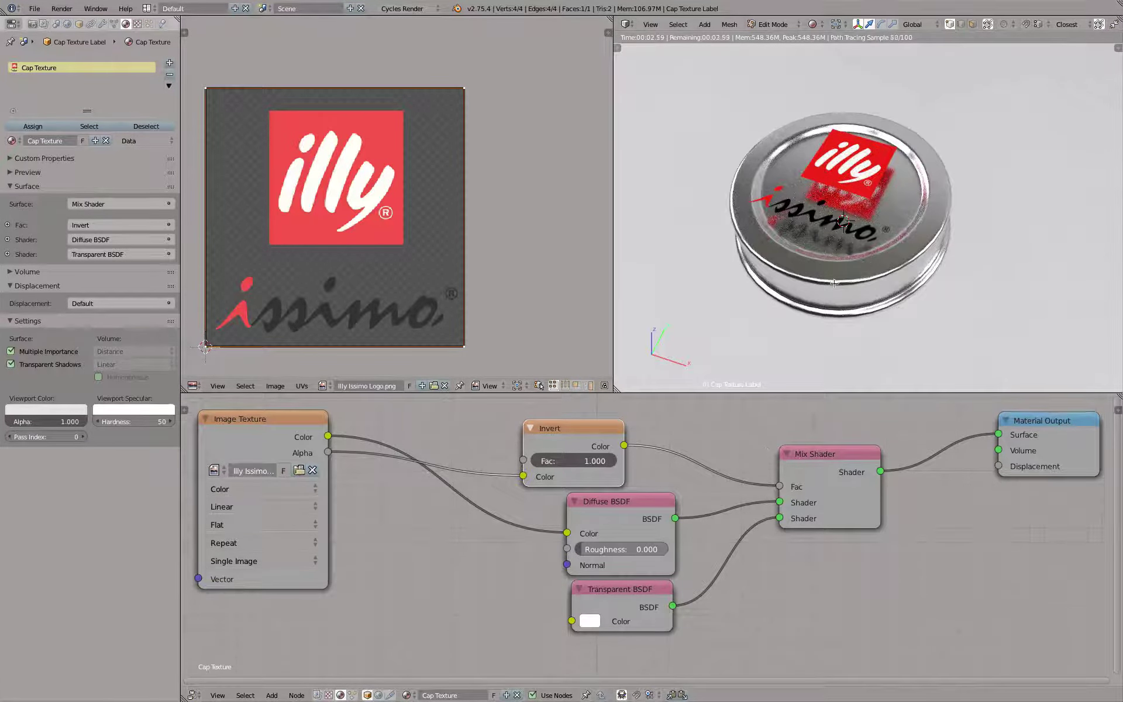
Step: Switch the 3D view from rendered to solid shading and return the label plane to Object Mode
{"action": "scroll", "coordinate": [834, 283], "scroll_direction": "down", "scroll_amount": 2}
{"action": "scroll", "coordinate": [834, 283], "scroll_direction": "up", "scroll_amount": 2}
{"action": "mouse_move", "coordinate": [857, 335]}
{"action": "middle_mouse_down"}
{"action": "mouse_move", "coordinate": [853, 293]}
{"action": "mouse_move", "coordinate": [852, 317]}
{"action": "middle_mouse_up"}
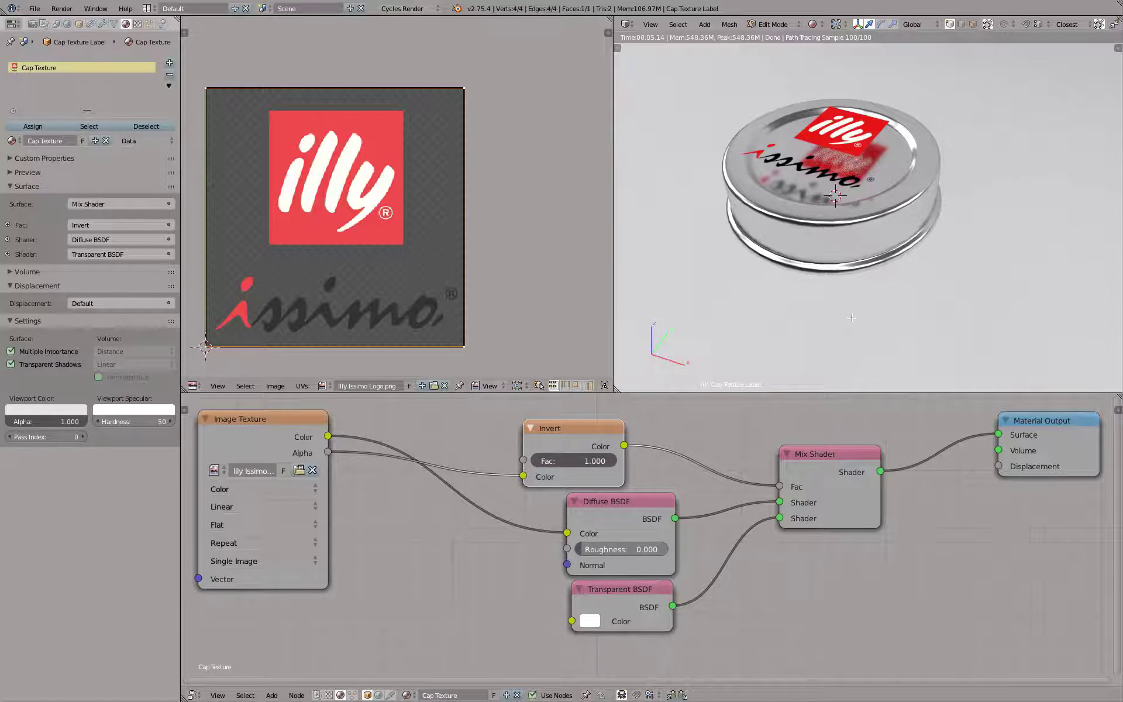
{"action": "scroll", "coordinate": [719, 409], "scroll_direction": "down", "scroll_amount": 3}
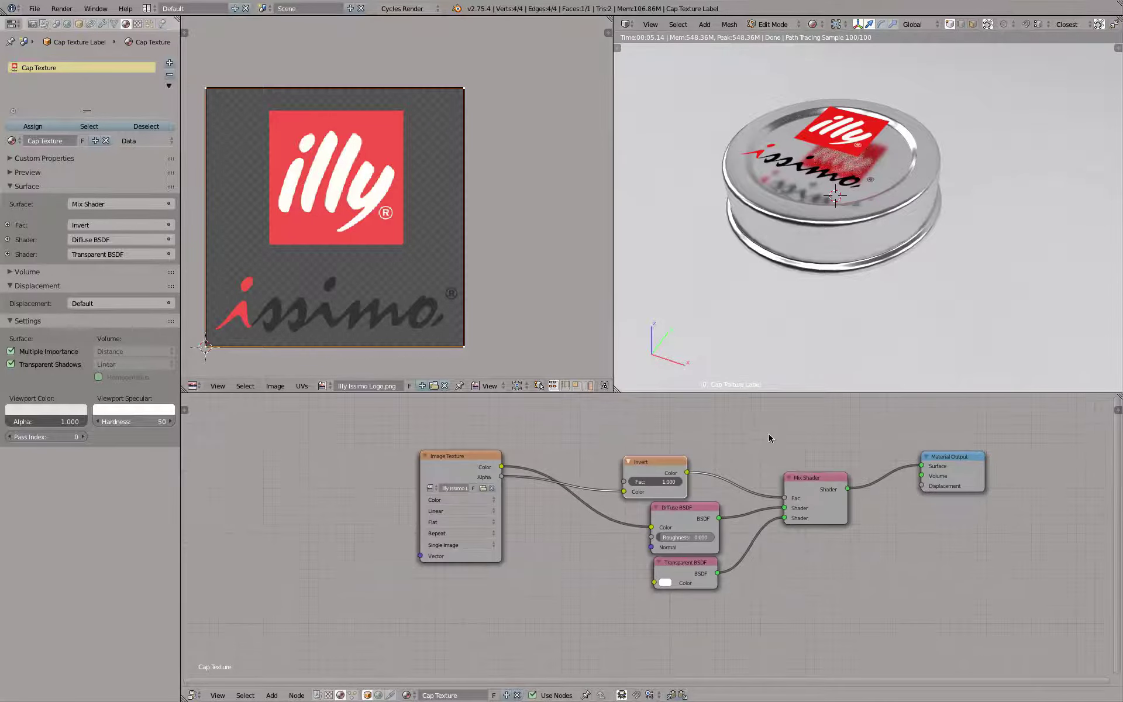
{"action": "middle_click_drag", "start_coordinate": [742, 435], "coordinate": [690, 454]}
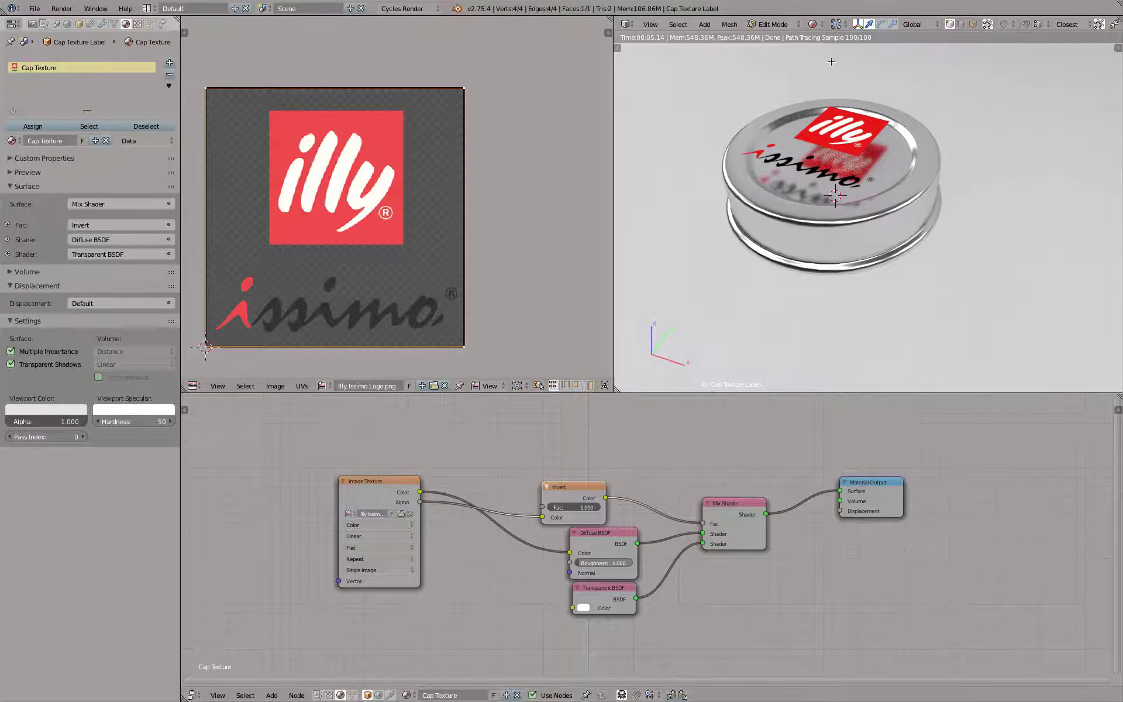
{"action": "key", "text": "shift+z"}
{"action": "key", "text": "shift+z"}
{"action": "key", "text": "Tab"}
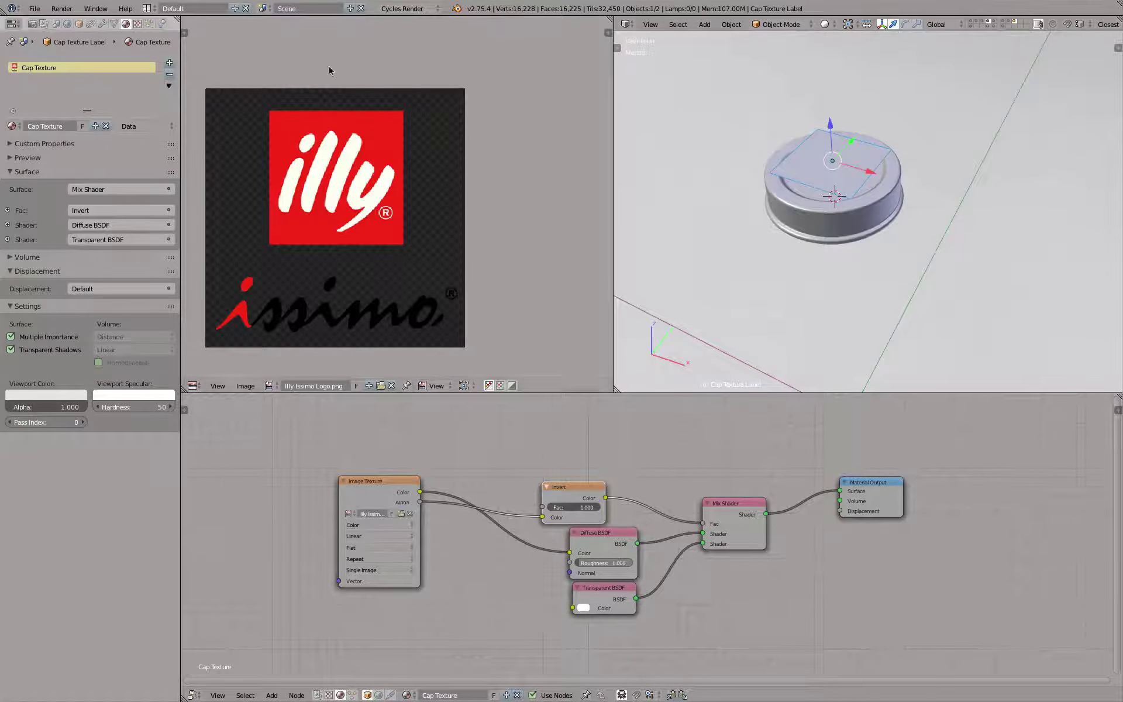
Step: Add a Shrinkwrap modifier to the label plane and pick the cap as its target
{"action": "left_click", "coordinate": [103, 24]}
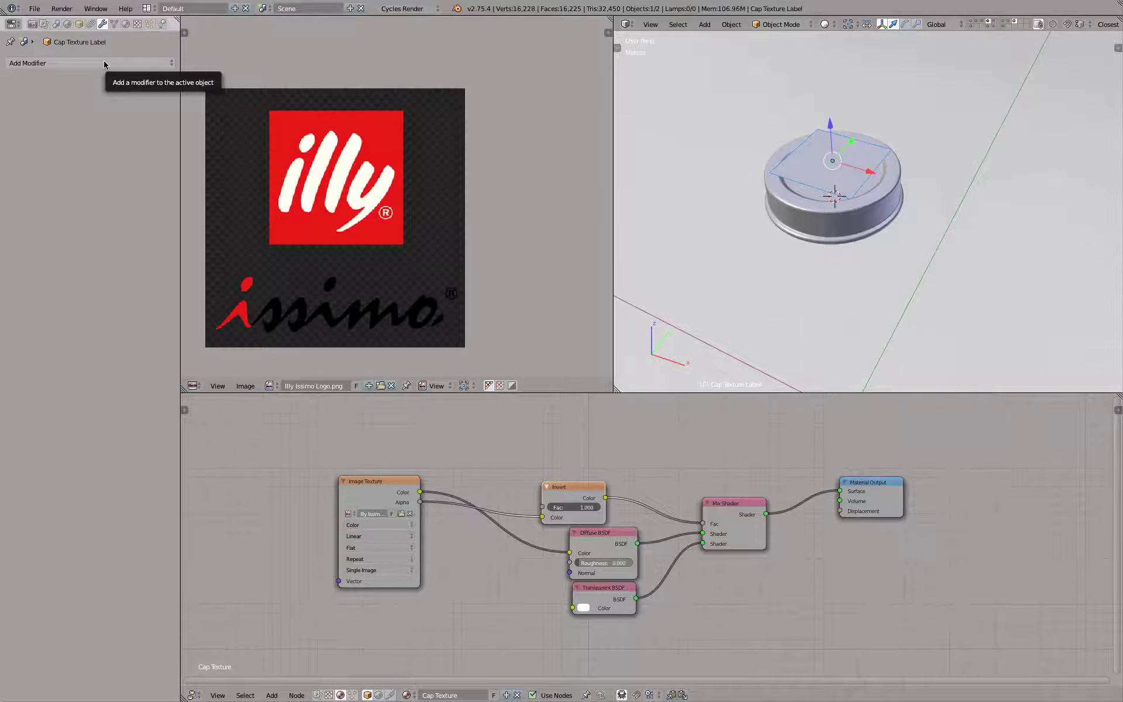
{"action": "left_click", "coordinate": [104, 64]}
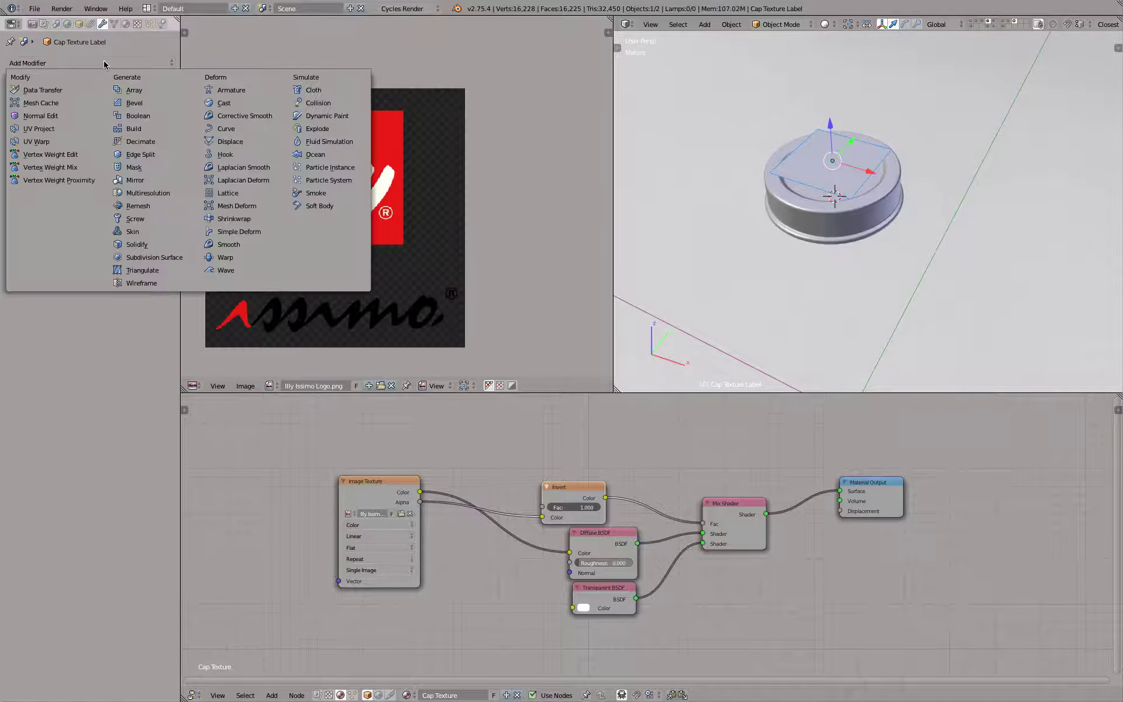
{"action": "left_click", "coordinate": [238, 219]}
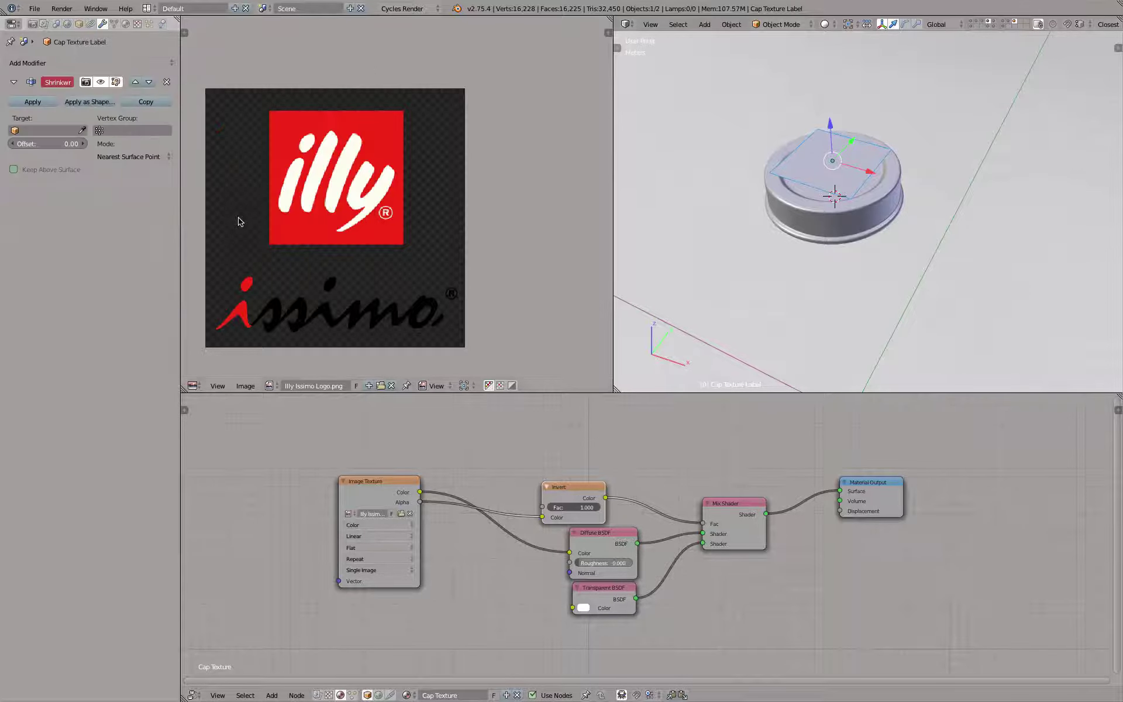
{"action": "left_click", "coordinate": [84, 128]}
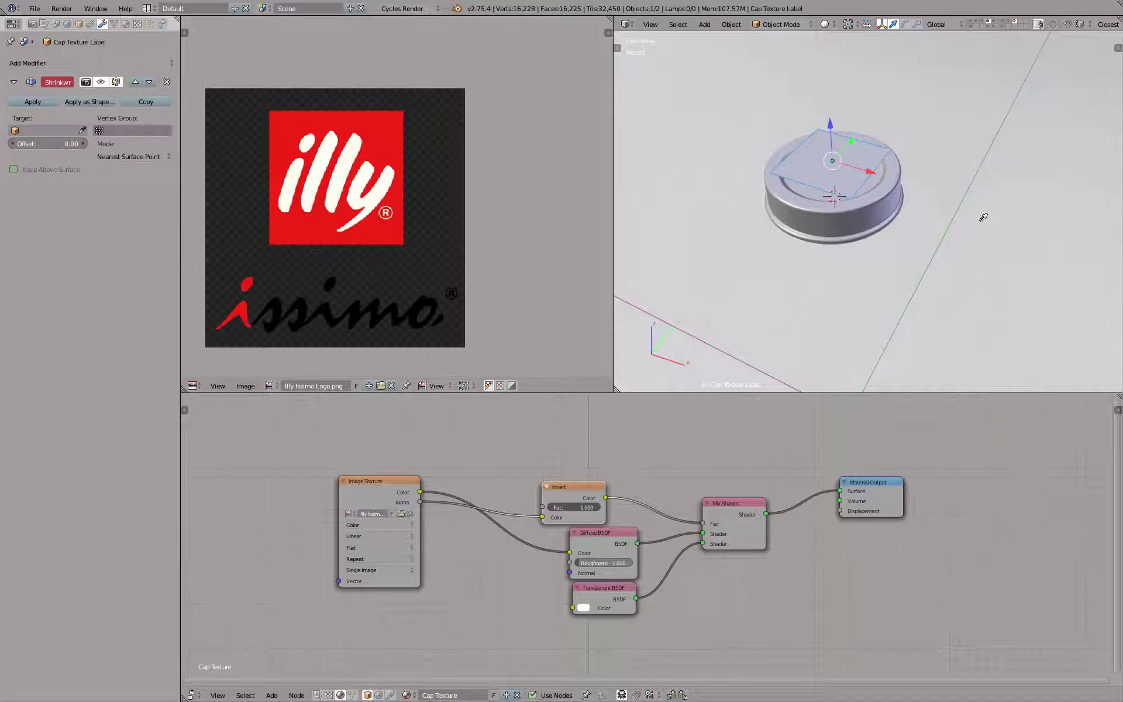
{"action": "left_click", "coordinate": [904, 173]}
Step: Select the cap object, rename it Cap, and toggle Edit Mode on and off
{"action": "right_click", "coordinate": [903, 174]}
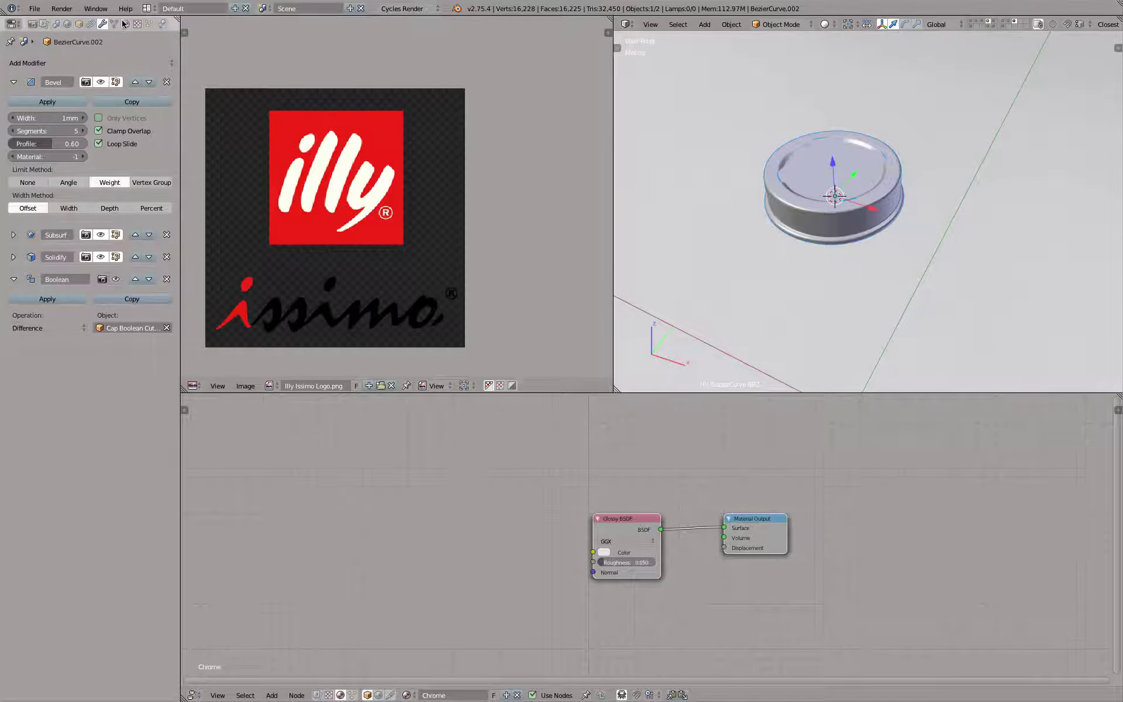
{"action": "left_click", "coordinate": [79, 23]}
{"action": "left_click", "coordinate": [76, 62]}
{"action": "type", "text": "C"}
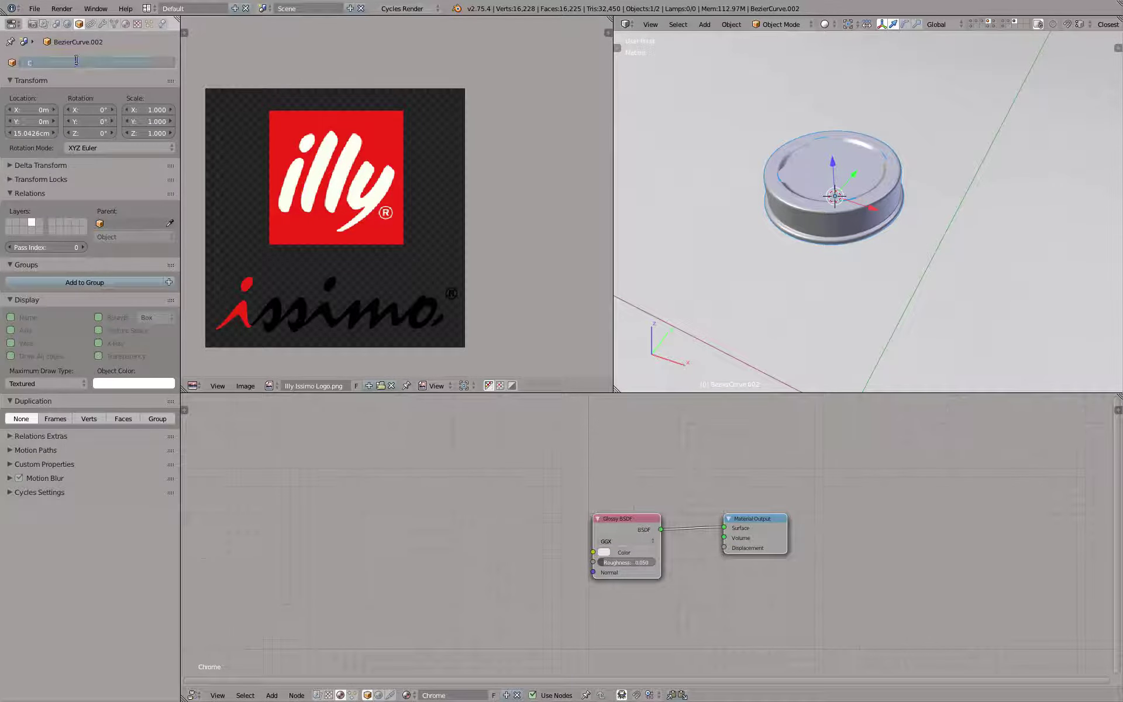
{"action": "type", "text": "ap"}
{"action": "key", "text": "Return"}
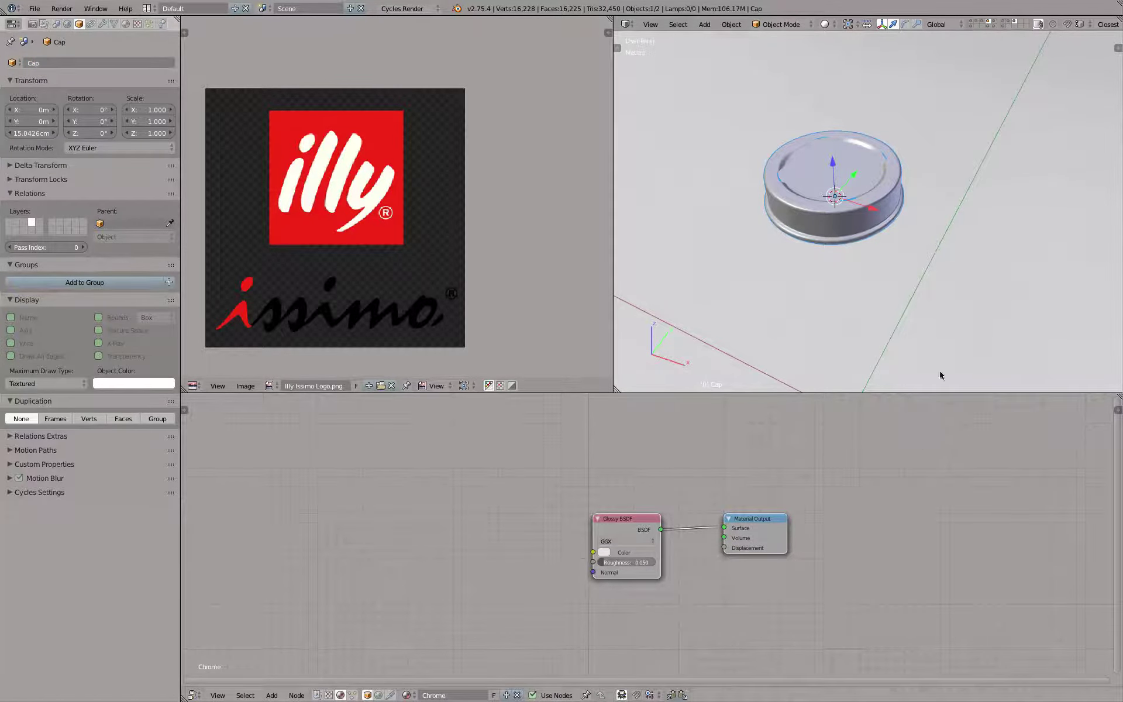
{"action": "key", "text": "Tab"}
{"action": "key", "text": "Tab"}
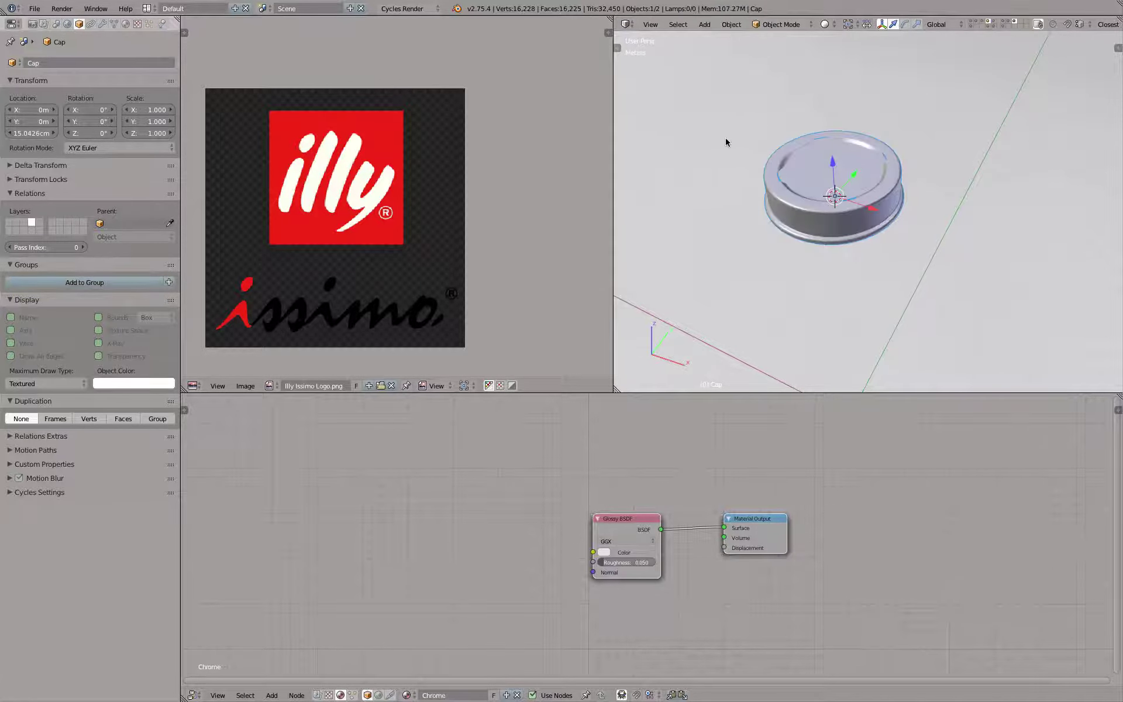
Step: Set the label plane's Shrinkwrap mode to Project along the Z axis, in the Negative direction only
{"action": "right_click", "coordinate": [804, 164]}
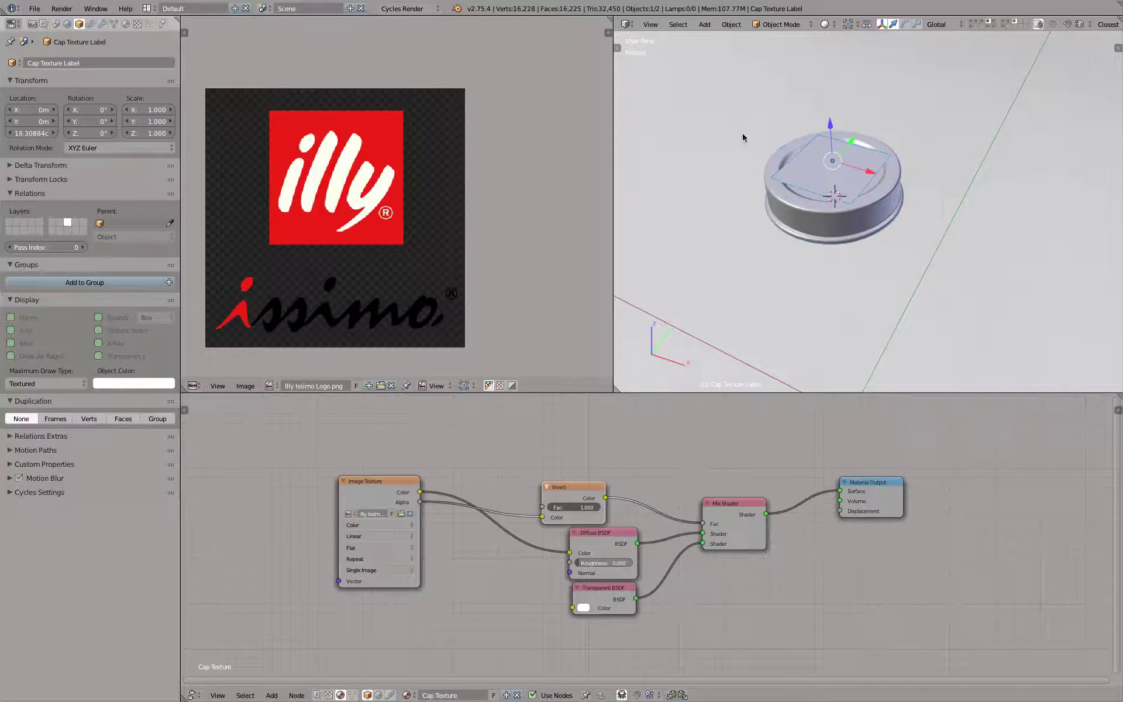
{"action": "left_click", "coordinate": [102, 23]}
{"action": "left_click", "coordinate": [116, 154]}
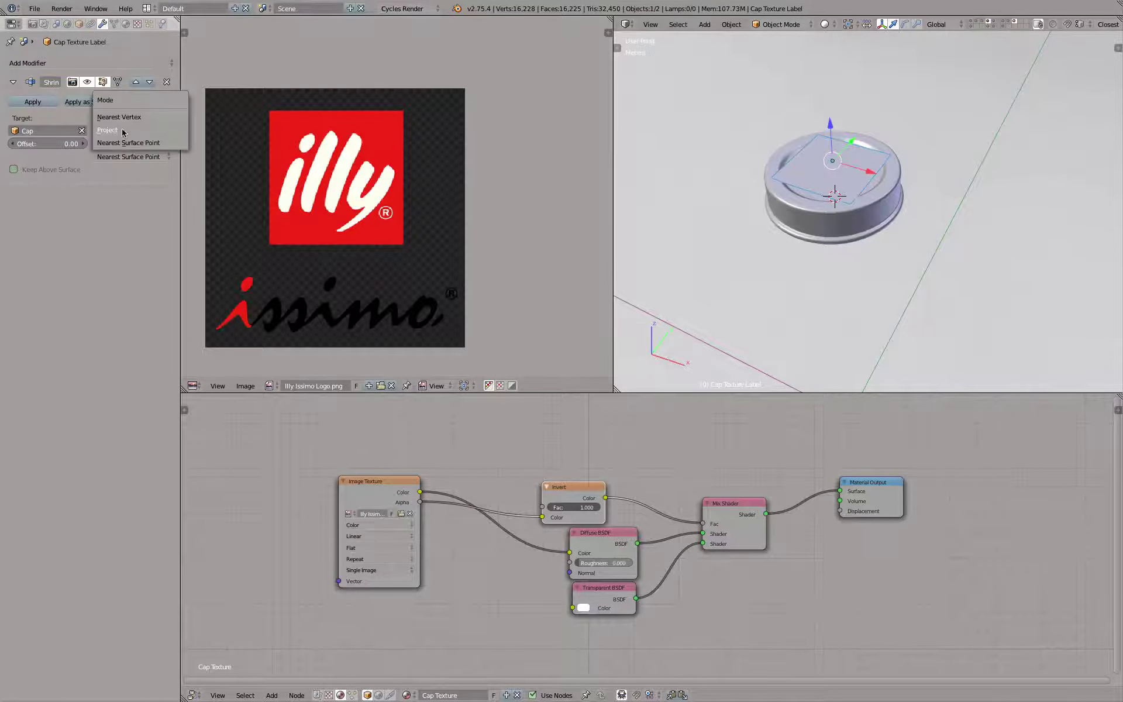
{"action": "left_click", "coordinate": [124, 132]}
{"action": "left_click", "coordinate": [13, 220]}
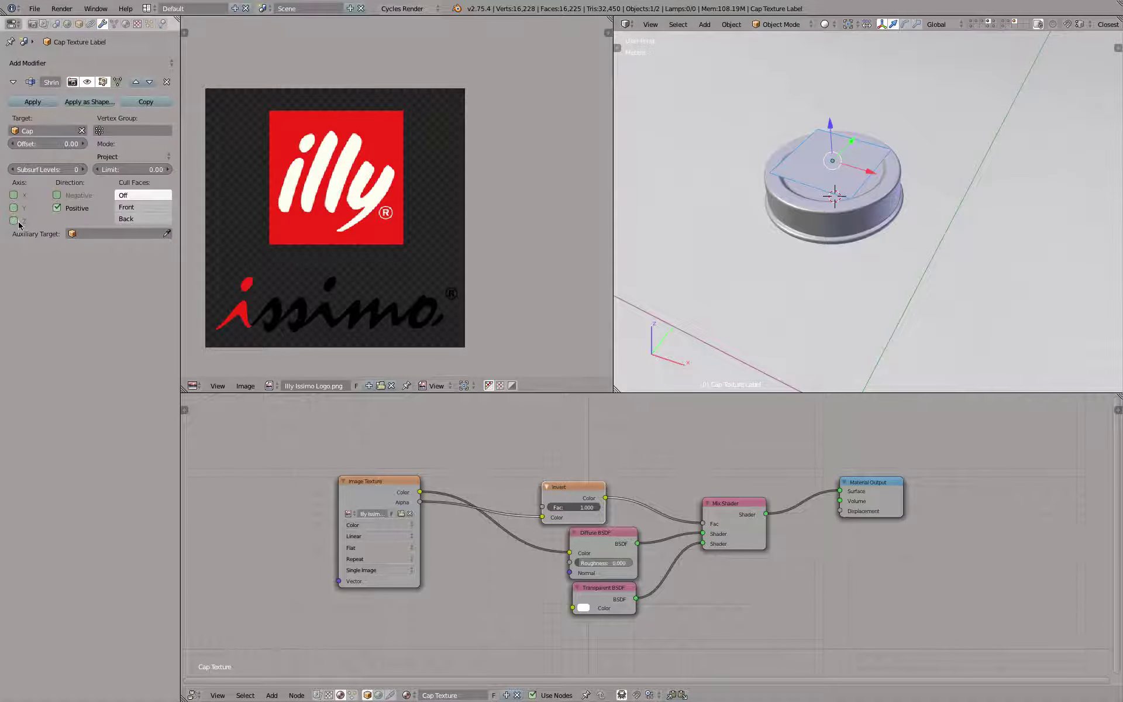
{"action": "left_click", "coordinate": [58, 208]}
{"action": "left_click", "coordinate": [82, 196]}
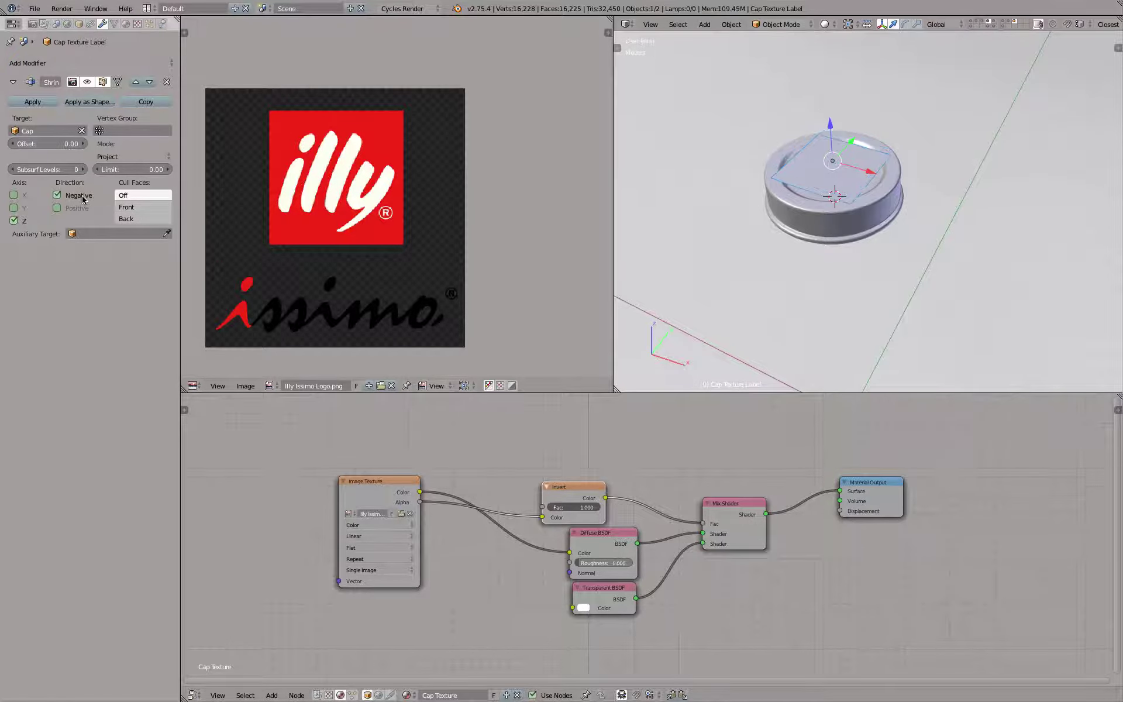
Step: Examine the label plane's corner vertices above the cap in Edit Mode, and compare them with the shrinkwrapped result in Object Mode
{"action": "scroll", "coordinate": [836, 186], "scroll_direction": "up", "scroll_amount": 5}
{"action": "mouse_move", "coordinate": [871, 227]}
{"action": "middle_mouse_down"}
{"action": "mouse_move", "coordinate": [896, 184]}
{"action": "mouse_move", "coordinate": [857, 209]}
{"action": "mouse_move", "coordinate": [816, 194]}
{"action": "mouse_move", "coordinate": [883, 222]}
{"action": "middle_mouse_up"}
{"action": "key", "text": "Tab"}
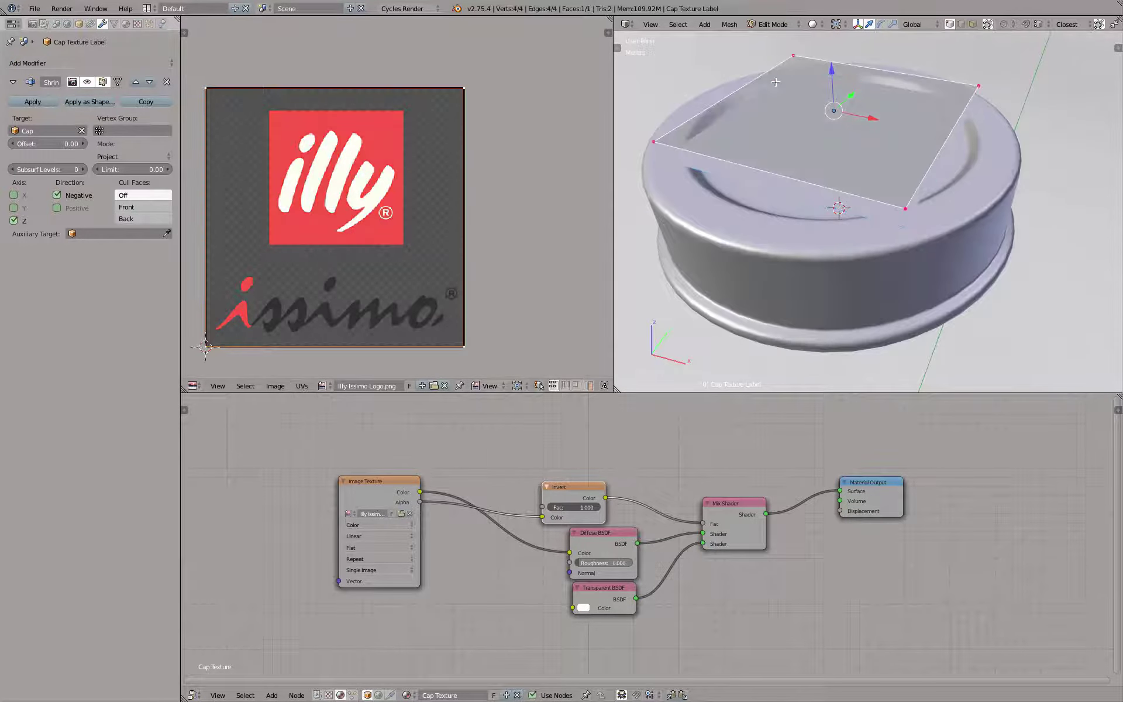
{"action": "key", "text": "a"}
{"action": "right_click", "coordinate": [665, 142]}
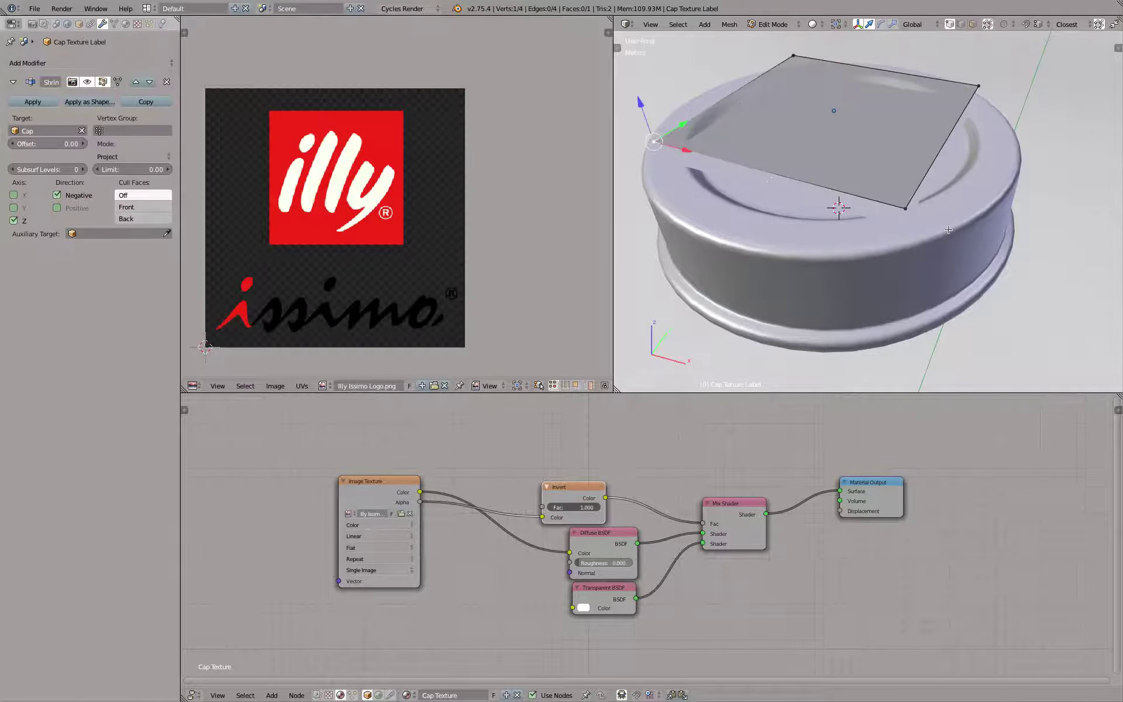
{"action": "right_click", "coordinate": [906, 210]}
{"action": "key", "text": "Tab"}
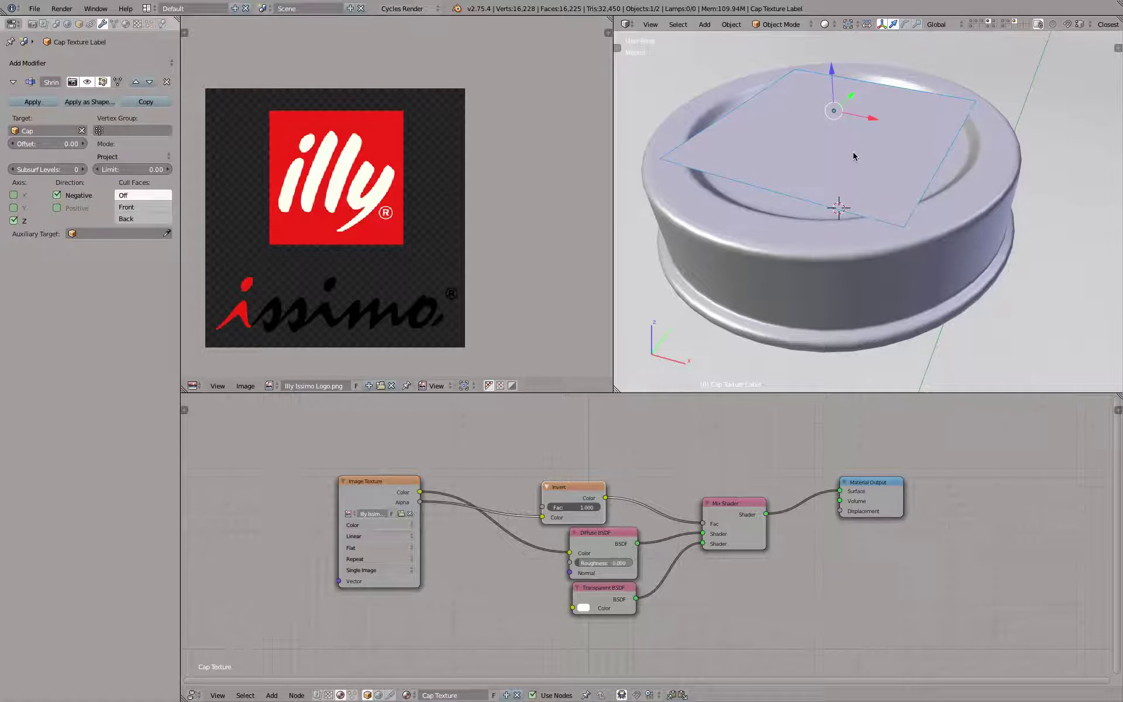
Step: Try subdividing the whole label plane mesh three times, undo the subdivisions, and return to Object Mode
{"action": "key", "text": "Tab"}
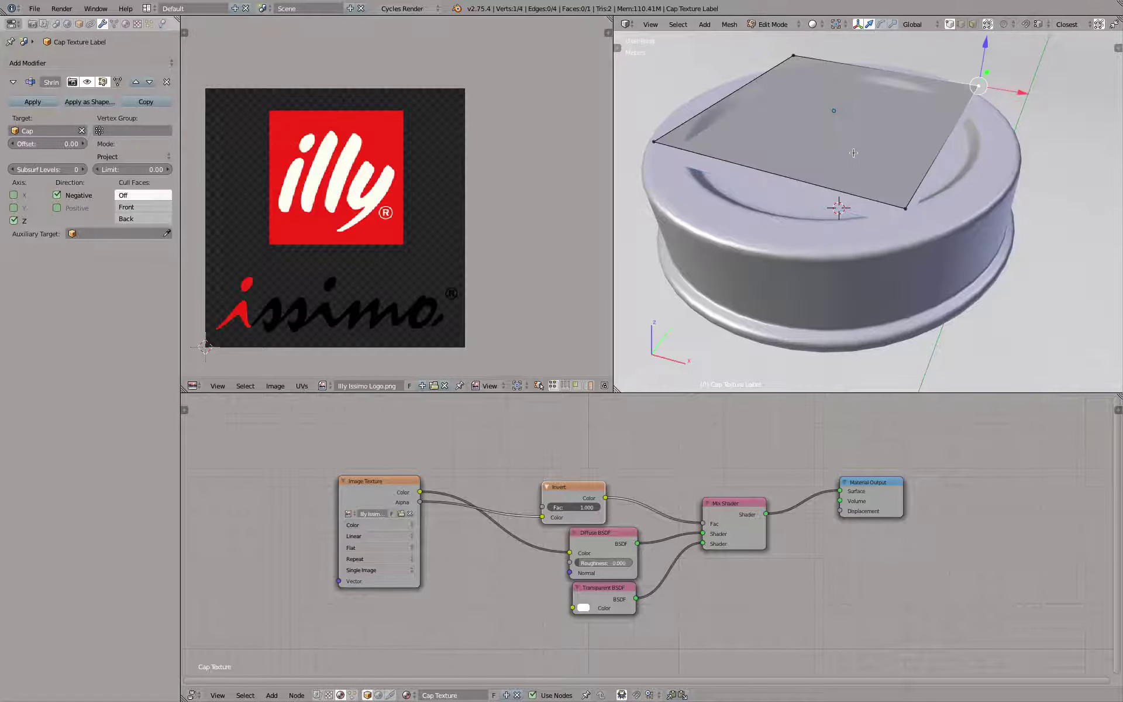
{"action": "key", "text": "a"}
{"action": "key", "text": "w"}
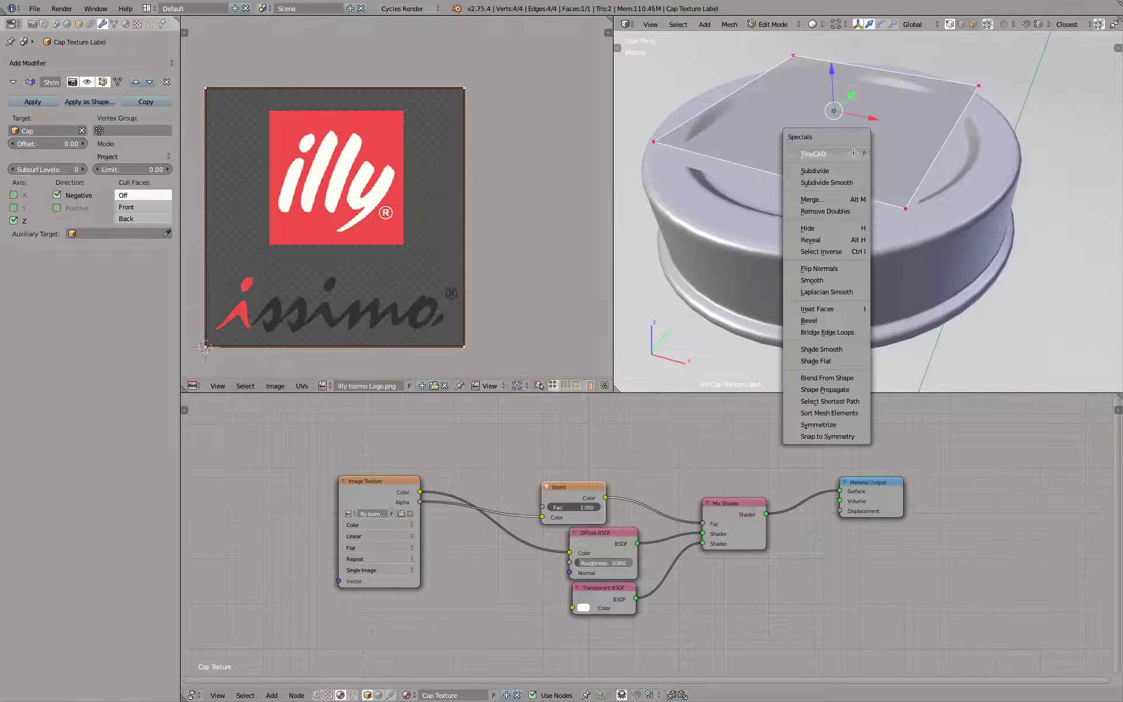
{"action": "left_click", "coordinate": [853, 153]}
{"action": "key", "text": "w"}
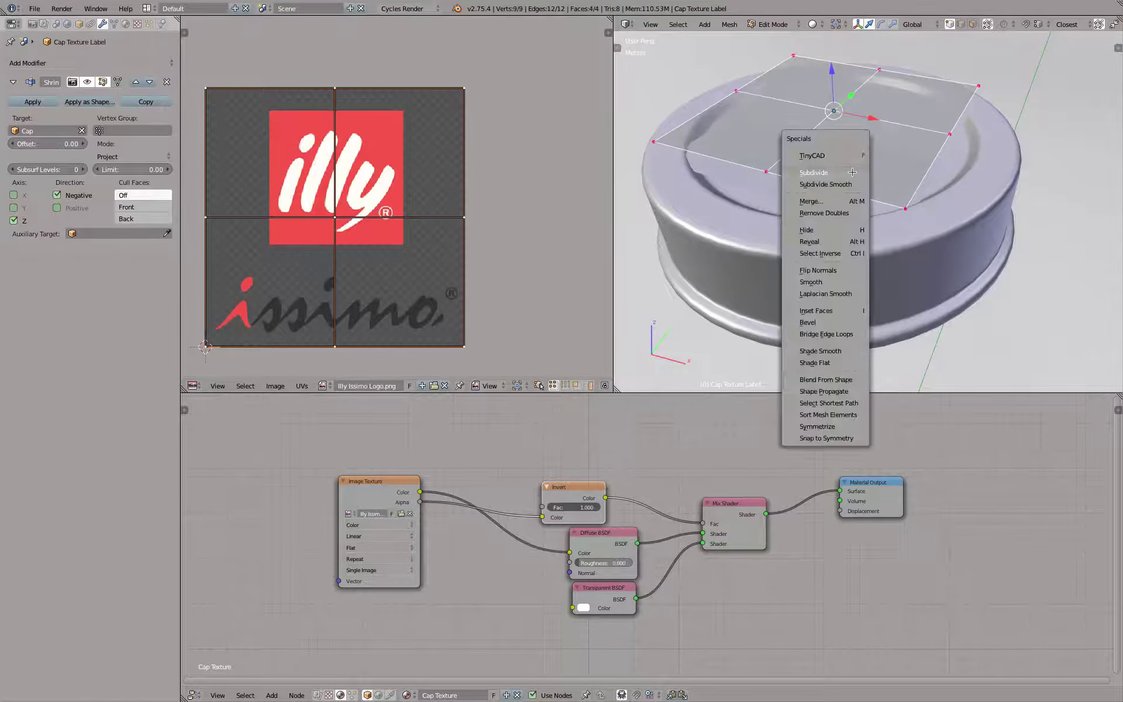
{"action": "left_click", "coordinate": [852, 172]}
{"action": "key", "text": "w"}
{"action": "left_click", "coordinate": [852, 172]}
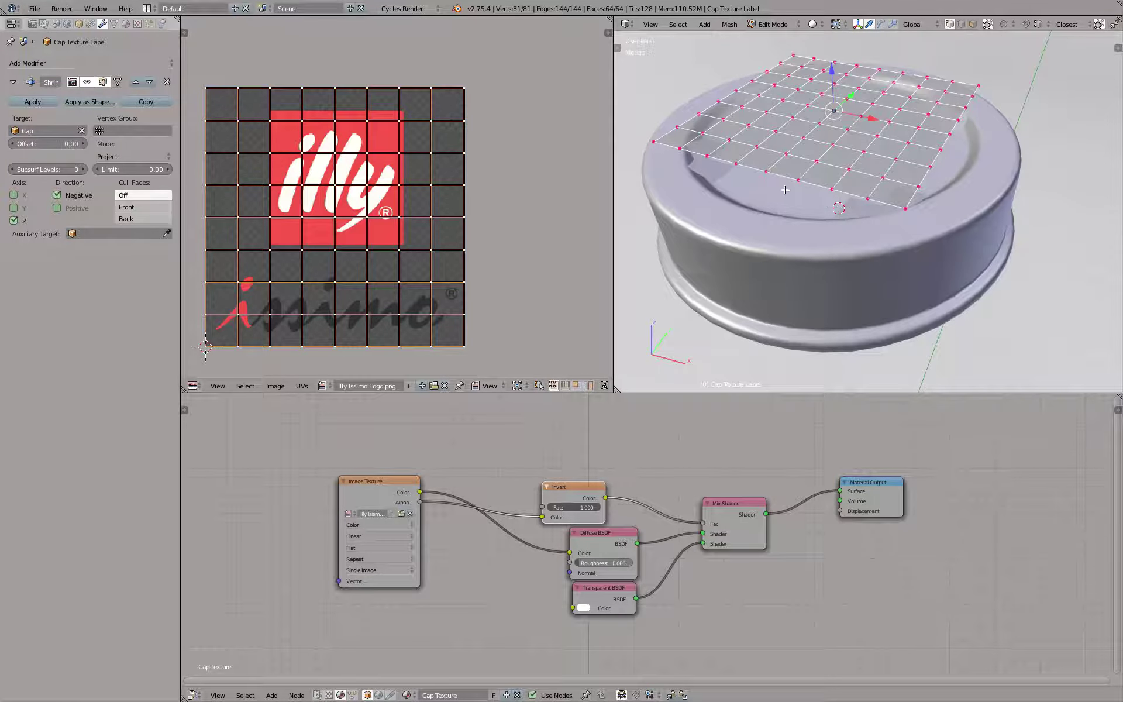
{"action": "key", "text": "ctrl+z"}
{"action": "key", "text": "ctrl+z"}
{"action": "key", "text": "ctrl+z"}
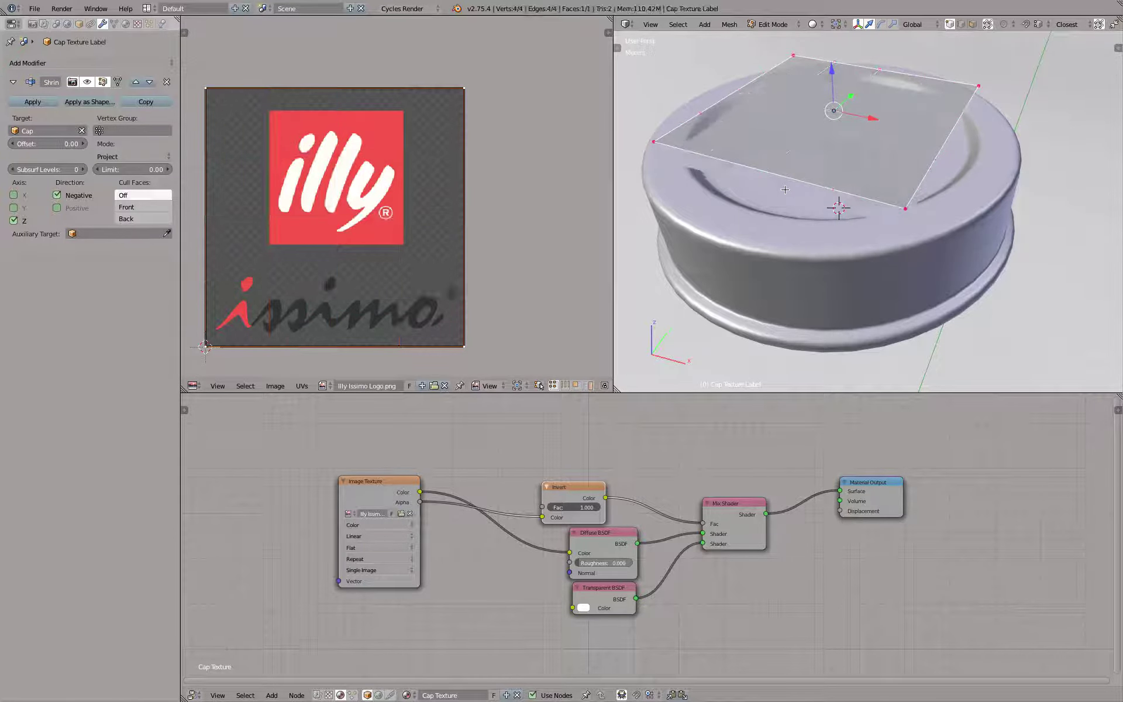
{"action": "key", "text": "Tab"}
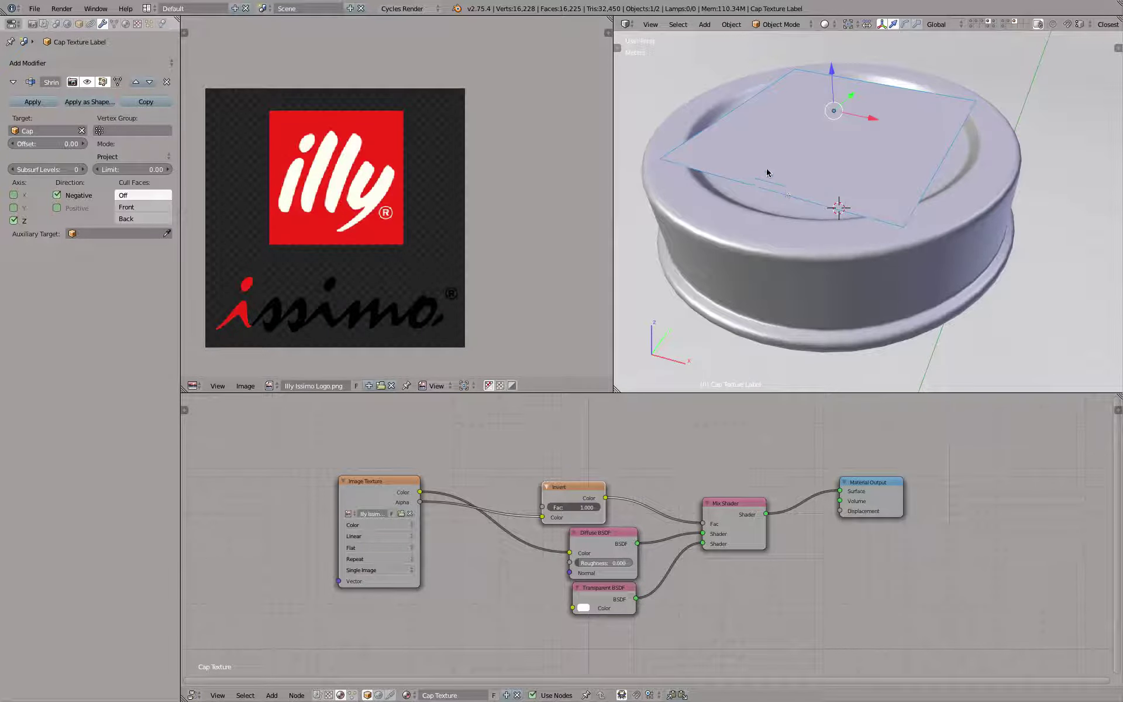
Step: Add a Subdivision Surface modifier to the label plane, and try it above the Shrinkwrap modifier before moving it back below
{"action": "left_click", "coordinate": [103, 62]}
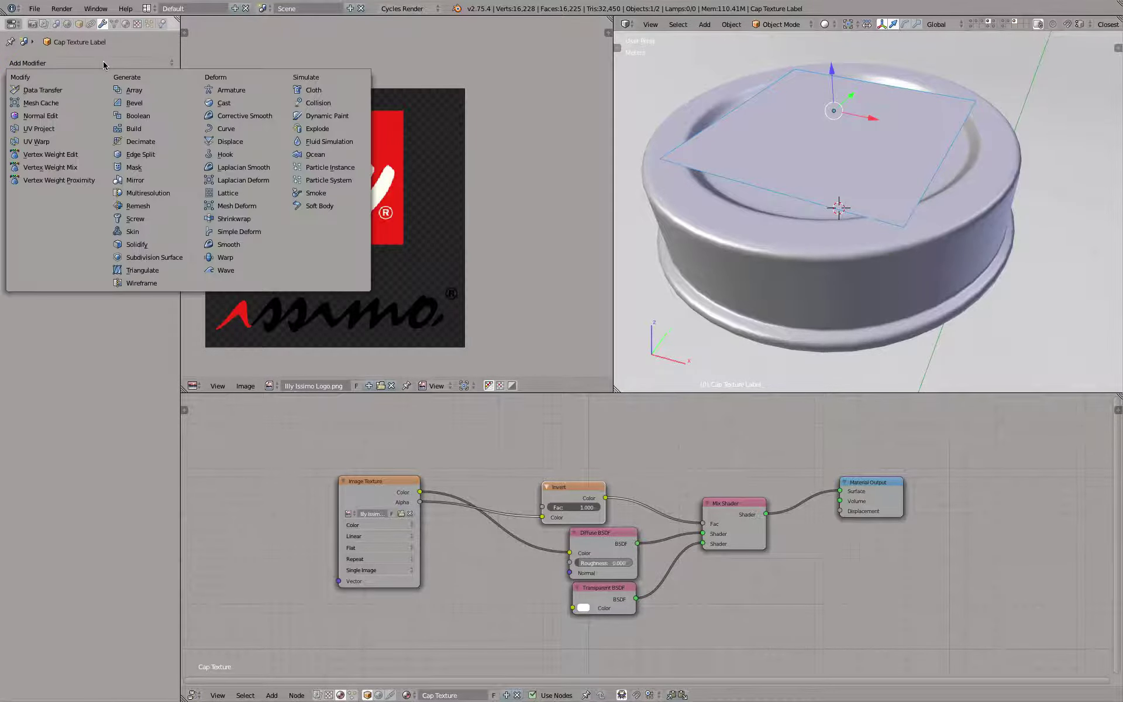
{"action": "left_click", "coordinate": [155, 263]}
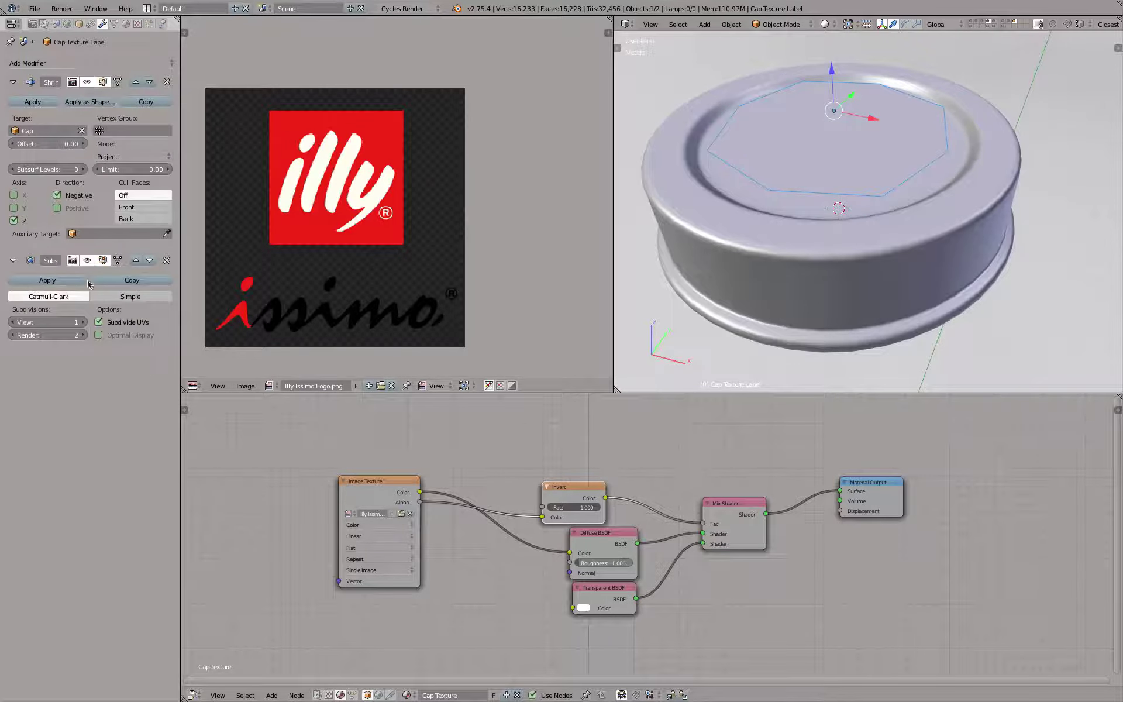
{"action": "left_click", "coordinate": [135, 260]}
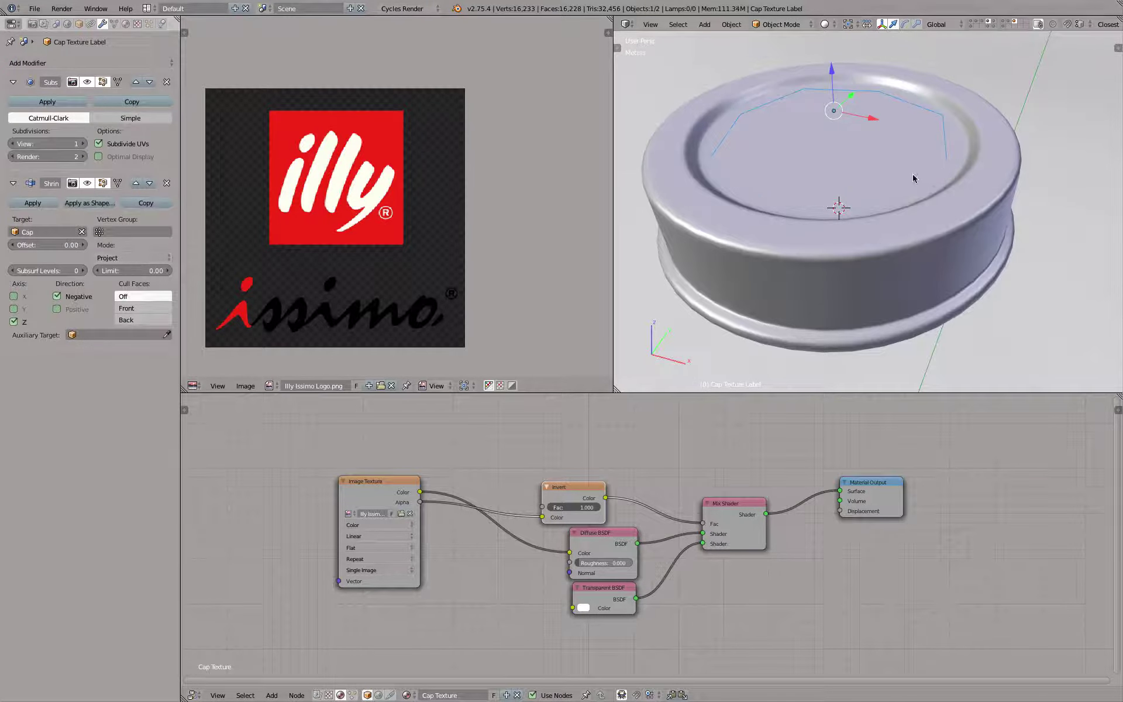
{"action": "middle_click_drag", "start_coordinate": [879, 186], "coordinate": [873, 157]}
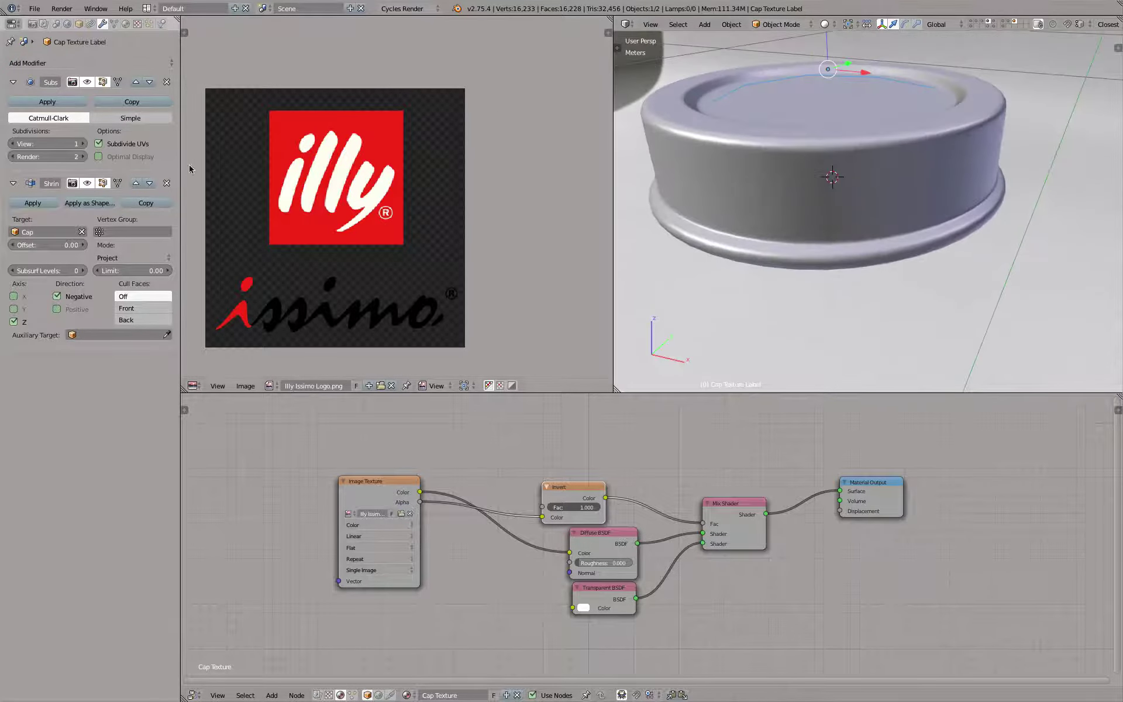
{"action": "left_click", "coordinate": [135, 183]}
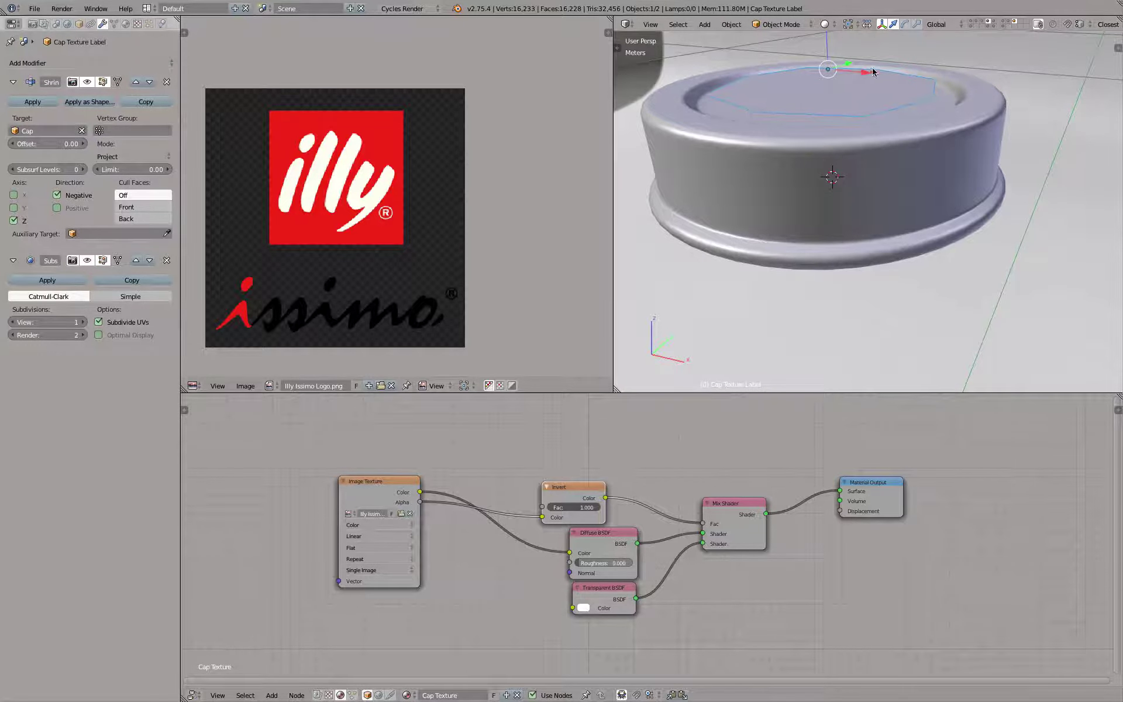
Step: Turn off the viewport display of the Subdivision Surface and Shrinkwrap modifiers, and place Subdivision Surface above Shrinkwrap
{"action": "left_click", "coordinate": [87, 261]}
{"action": "left_click", "coordinate": [102, 260]}
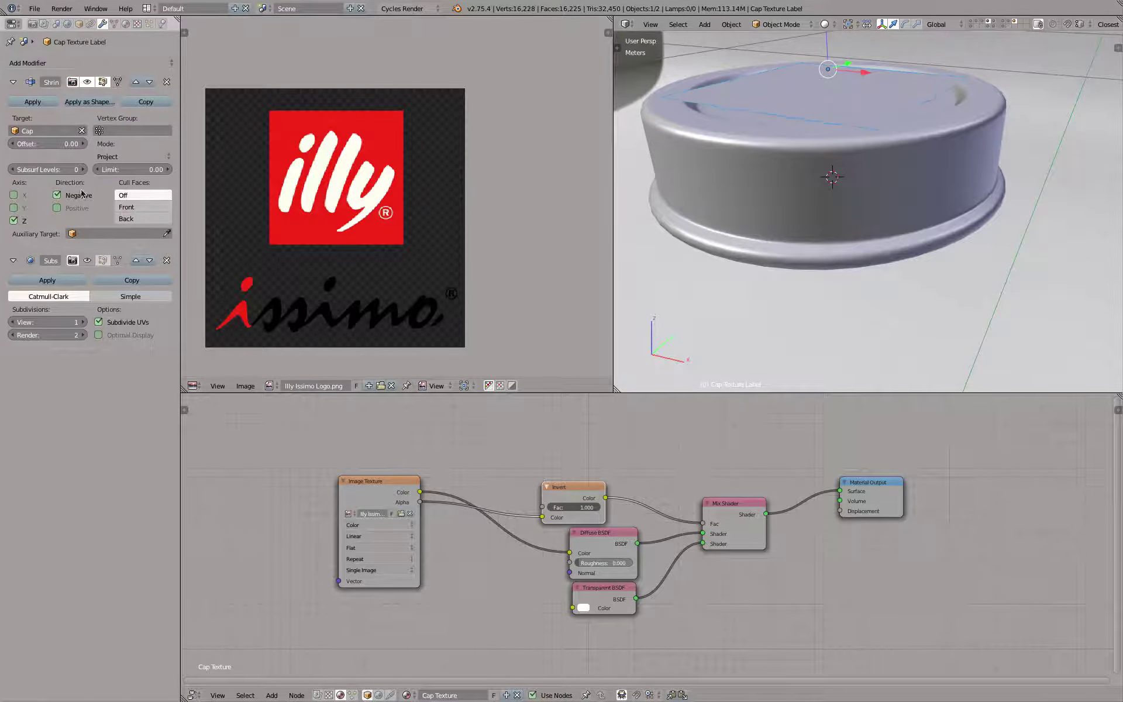
{"action": "left_click", "coordinate": [102, 82]}
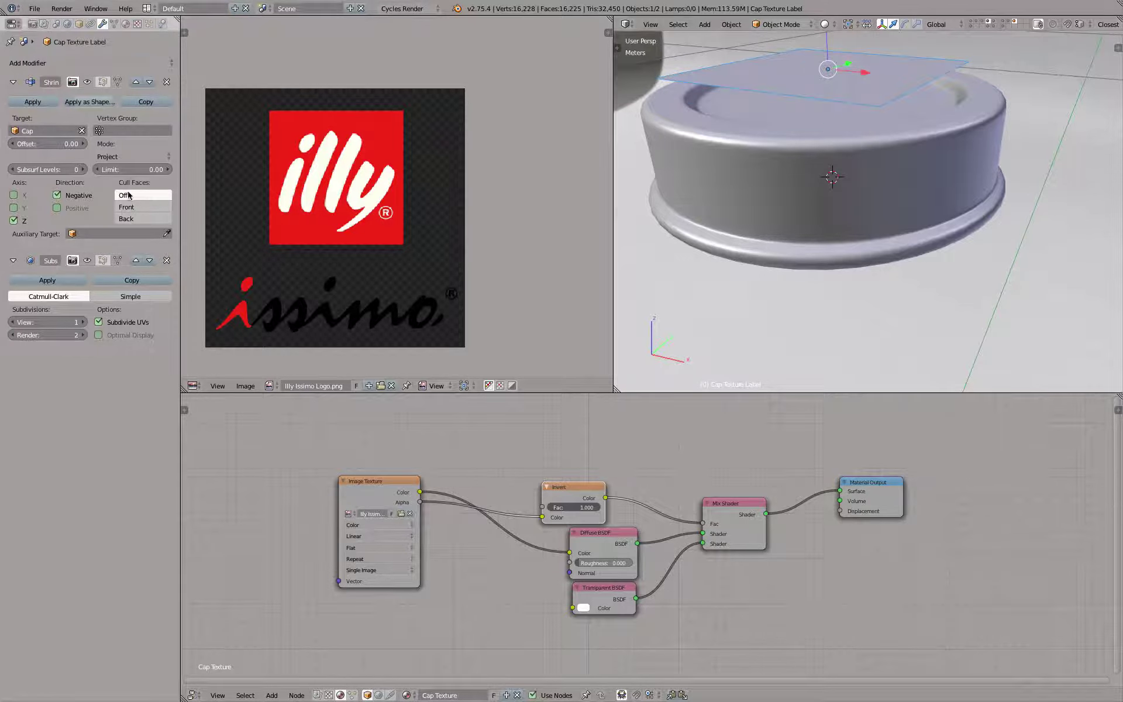
{"action": "left_click", "coordinate": [136, 260]}
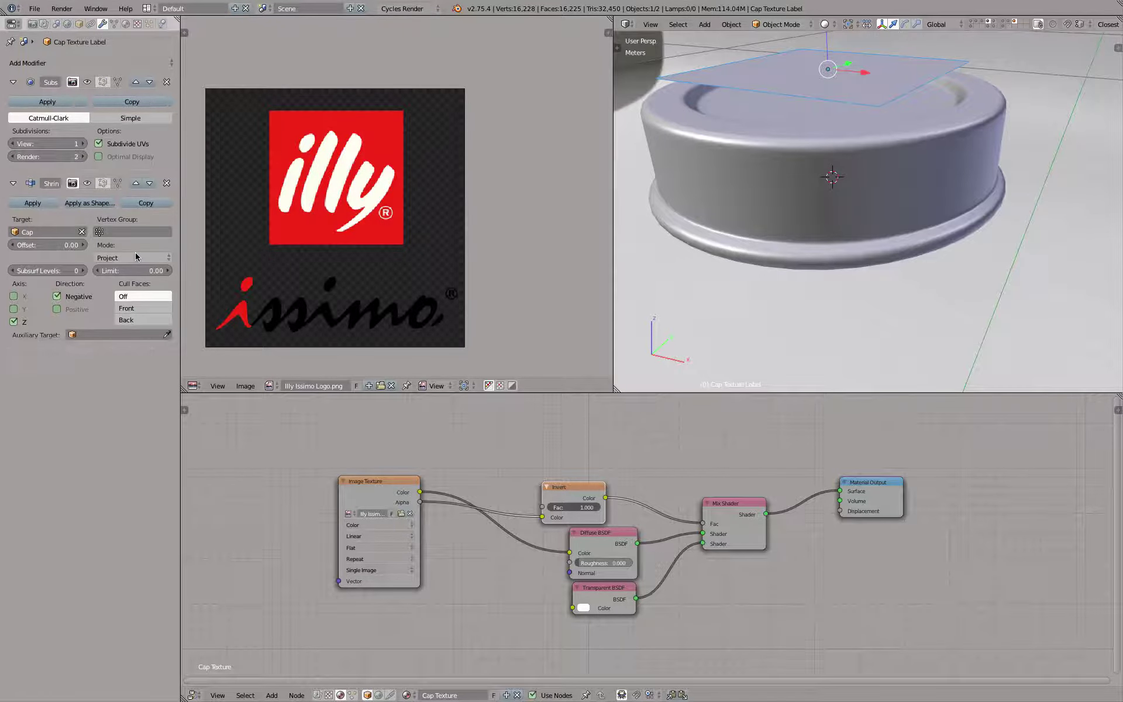
Step: Show the Subdivision Surface modifier in the viewport, set its View subdivisions to 3, and check the label in wireframe
{"action": "left_click", "coordinate": [87, 82]}
{"action": "left_click", "coordinate": [83, 144]}
{"action": "left_click", "coordinate": [83, 144]}
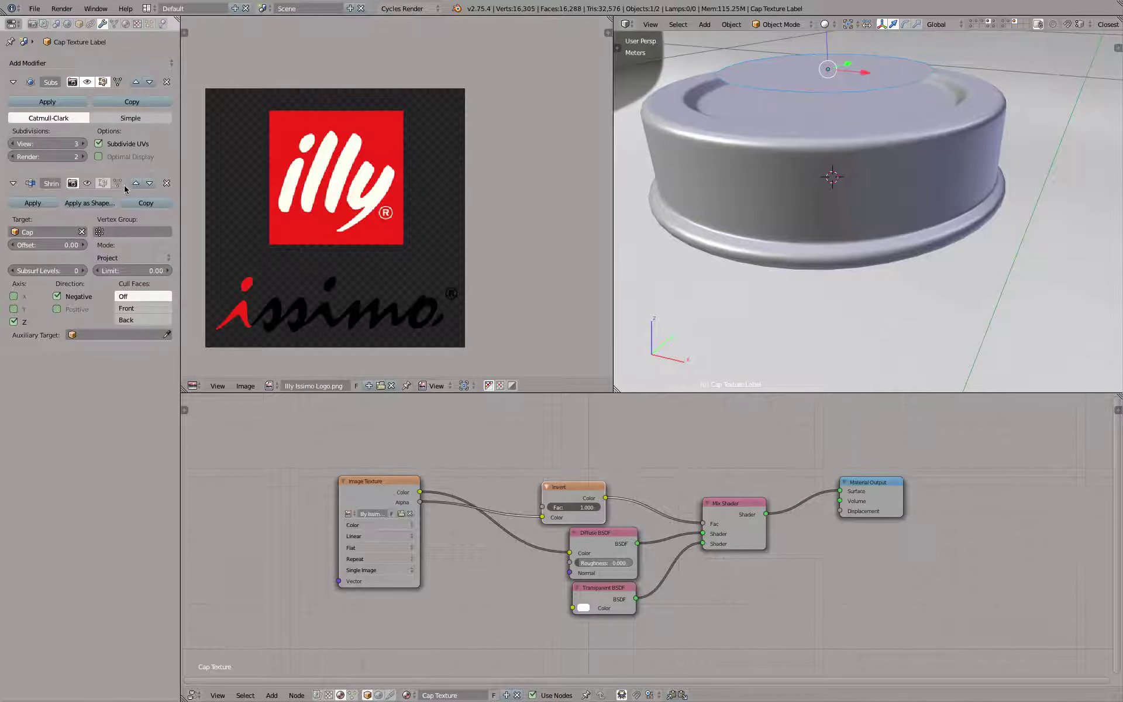
{"action": "key", "text": "z"}
{"action": "mouse_move", "coordinate": [864, 151]}
{"action": "middle_mouse_down"}
{"action": "mouse_move", "coordinate": [833, 131]}
{"action": "mouse_move", "coordinate": [833, 145]}
{"action": "mouse_move", "coordinate": [803, 133]}
{"action": "middle_mouse_up"}
{"action": "key", "text": "z"}
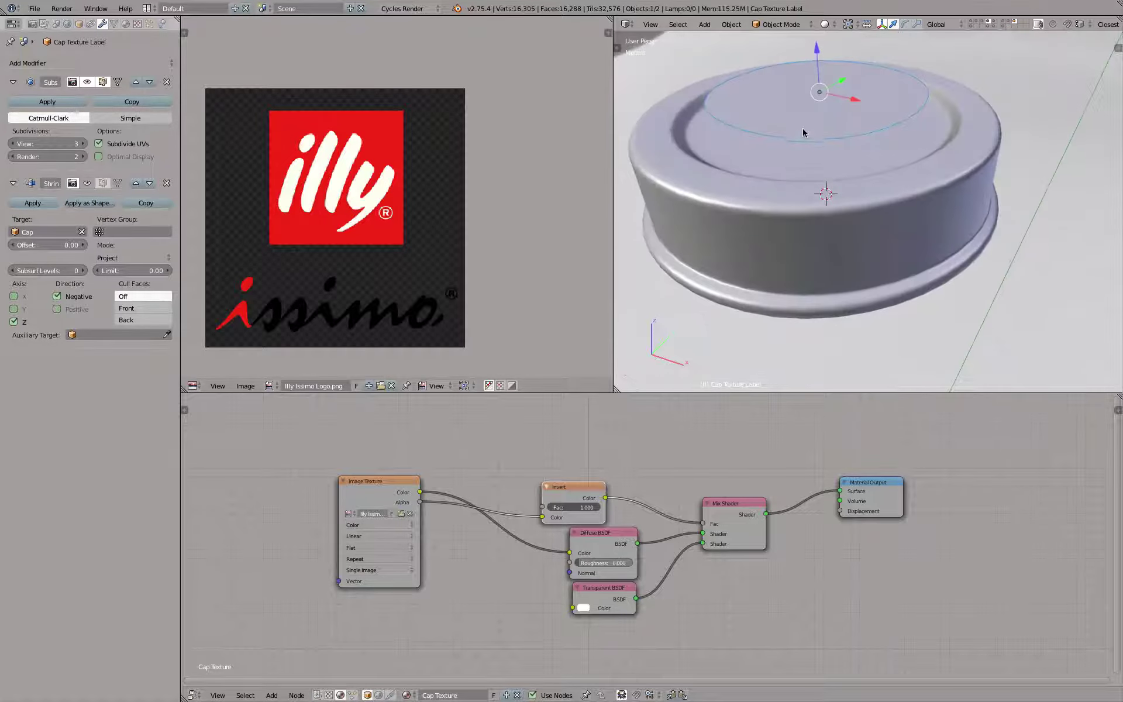
Step: Show Shrinkwrap with Simple subdivision, hide Shrinkwrap again, and compare Catmull-Clark with Simple in wireframe, leaving the type on Simple
{"action": "left_click", "coordinate": [87, 183]}
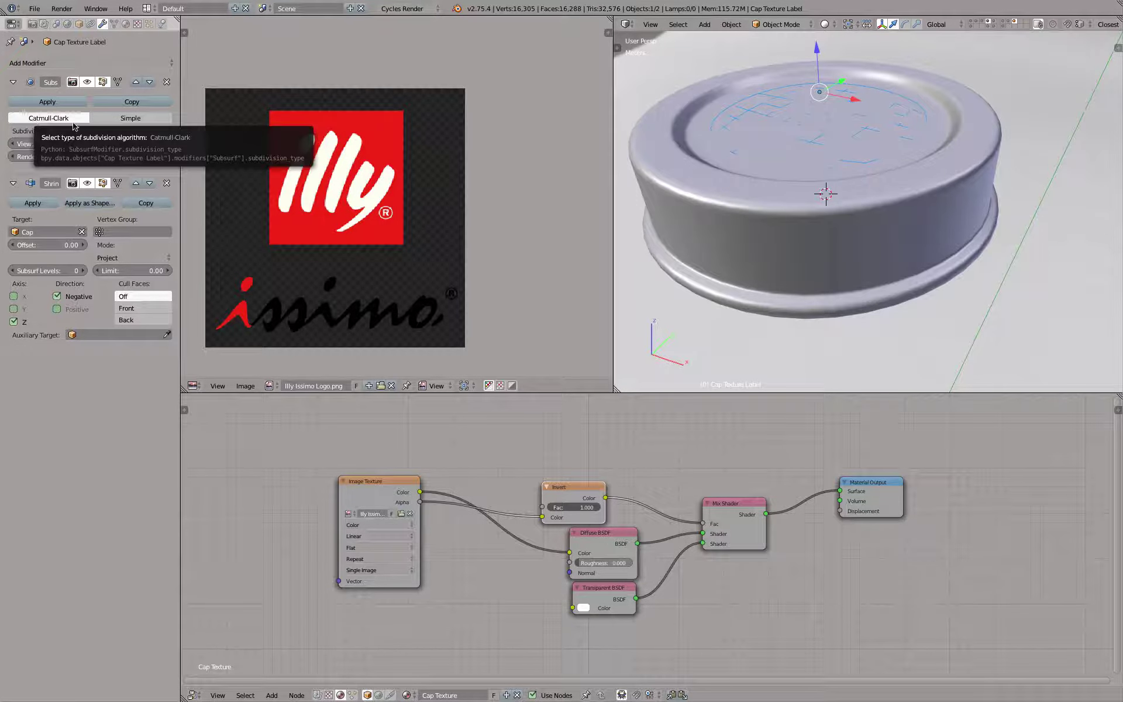
{"action": "left_click", "coordinate": [141, 122]}
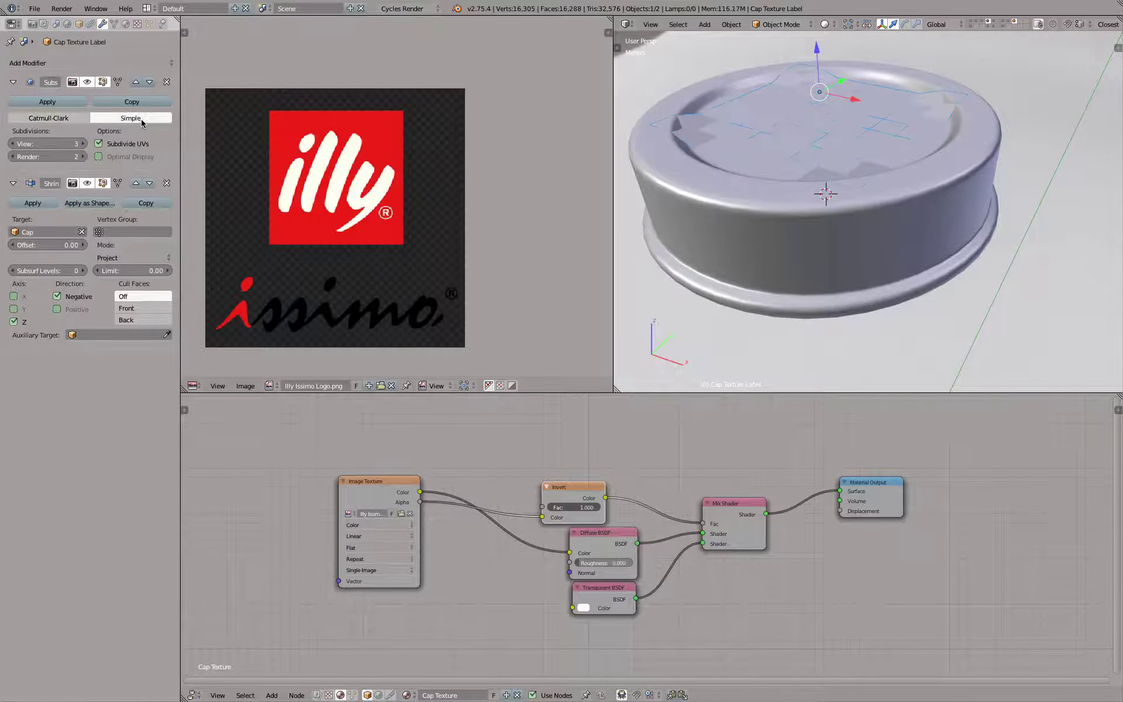
{"action": "left_click", "coordinate": [87, 183]}
{"action": "left_click", "coordinate": [74, 119]}
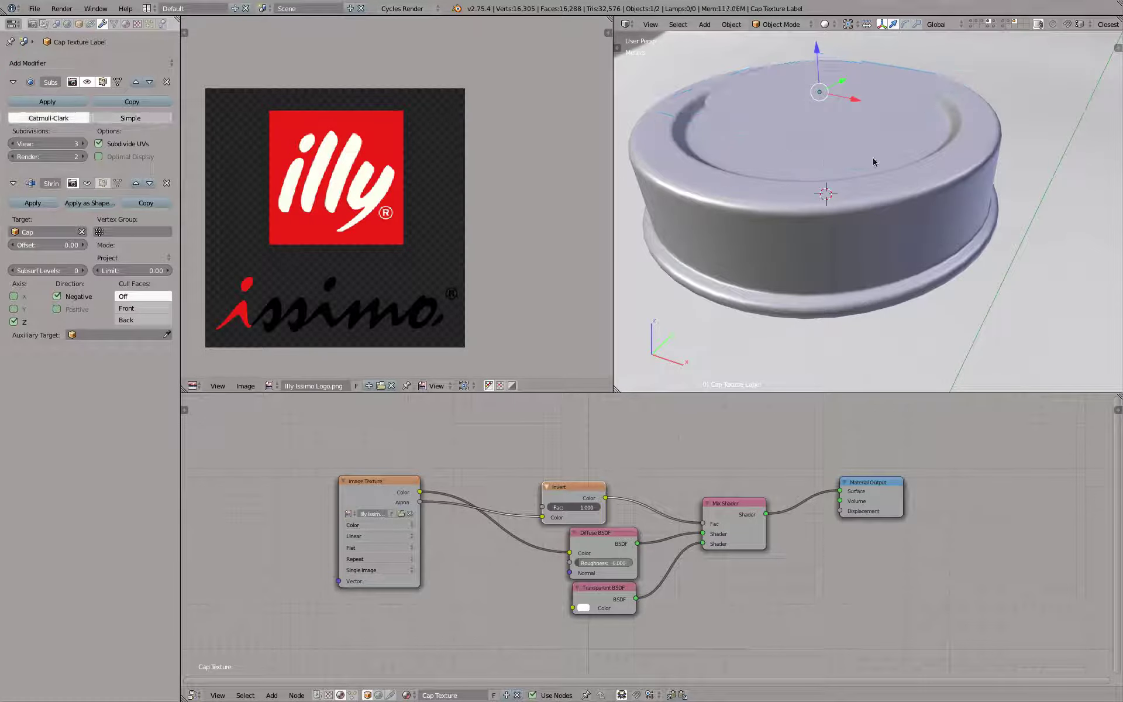
{"action": "key", "text": "z"}
{"action": "left_click", "coordinate": [146, 116]}
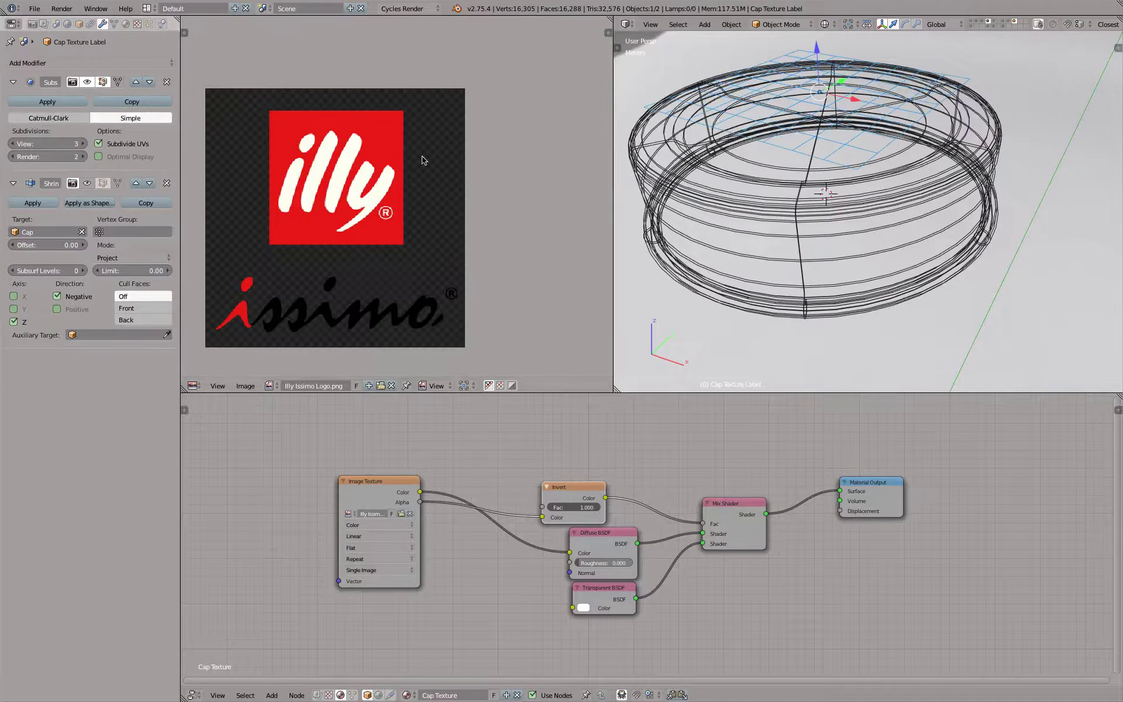
Step: Set the label's Subdivision Surface View level to 6, return to solid shading, and show the Shrinkwrap modifier in the viewport
{"action": "middle_click_drag", "start_coordinate": [774, 130], "coordinate": [796, 193]}
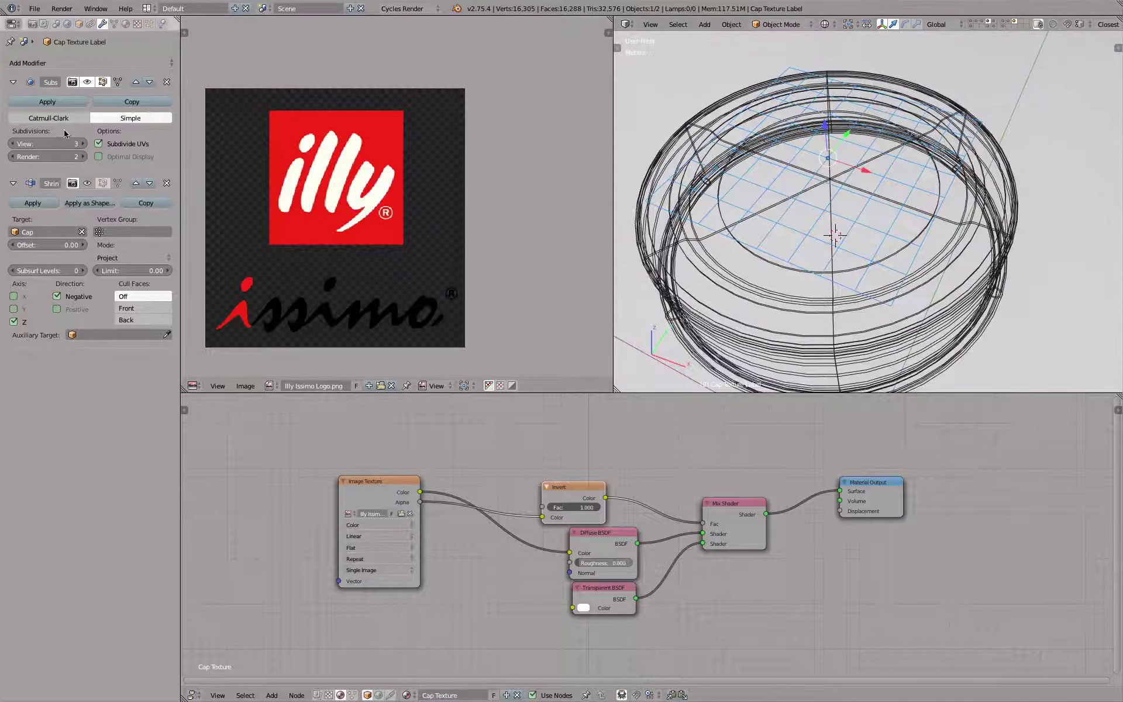
{"action": "left_click", "coordinate": [84, 144]}
{"action": "left_click", "coordinate": [84, 144]}
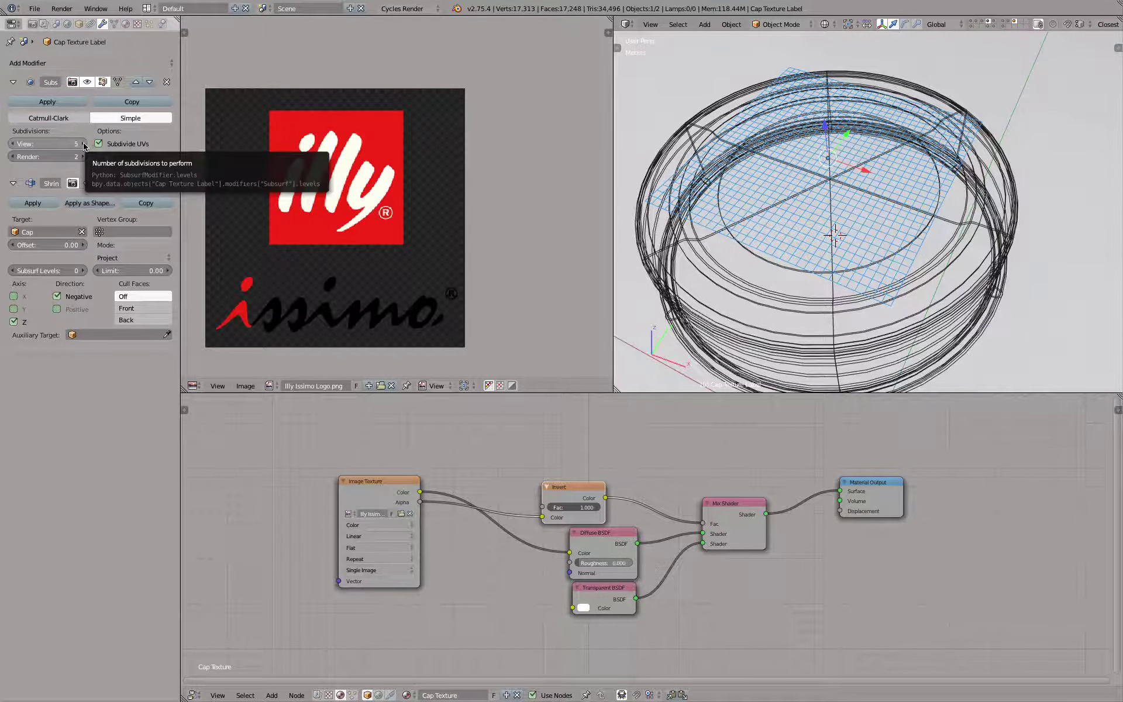
{"action": "left_click", "coordinate": [83, 144]}
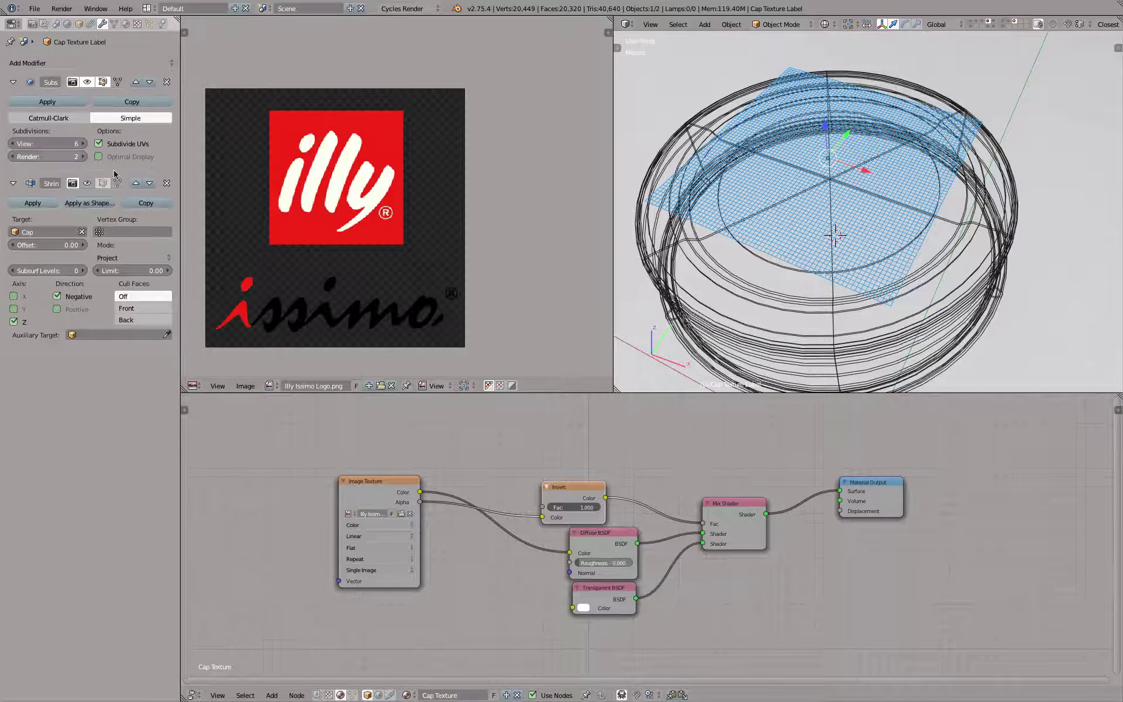
{"action": "key", "text": "z"}
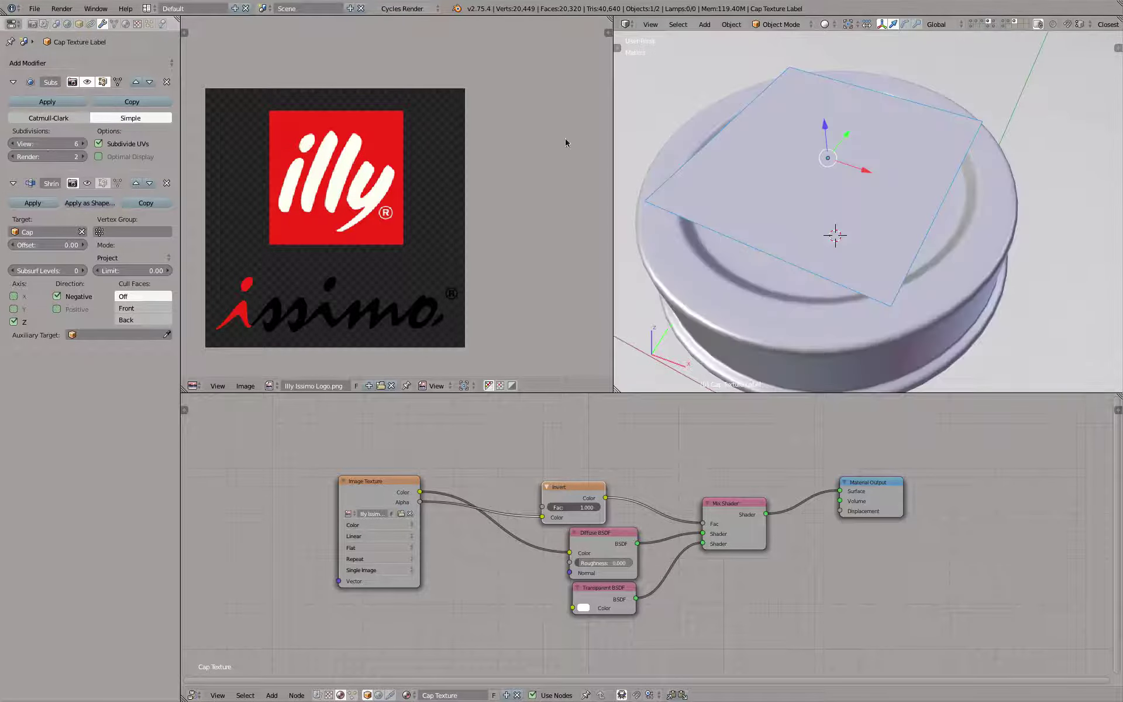
{"action": "left_click", "coordinate": [87, 184]}
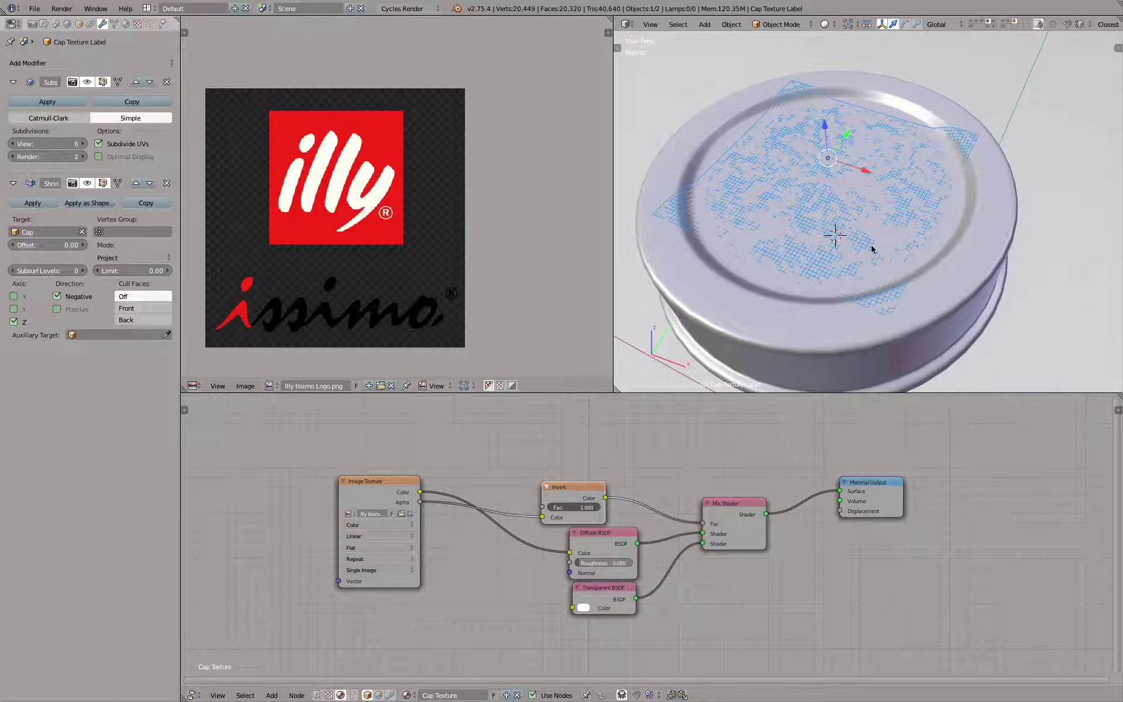
{"action": "key", "text": "Tab"}
{"action": "key", "text": "w"}
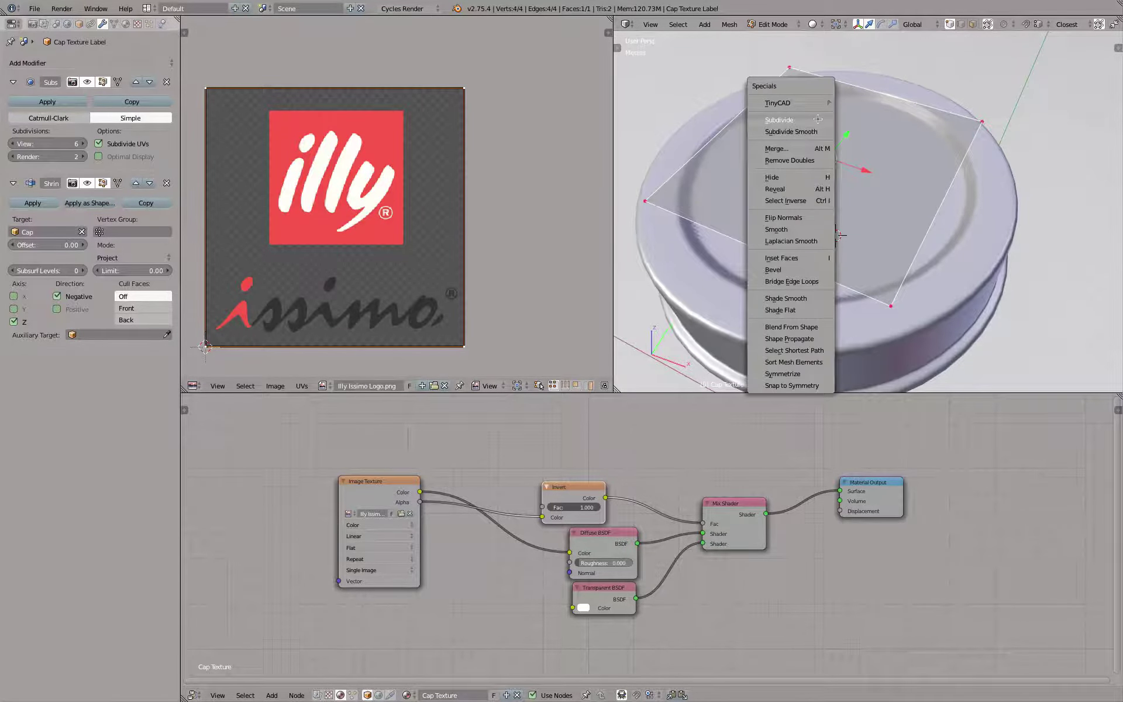
{"action": "left_click", "coordinate": [817, 120]}
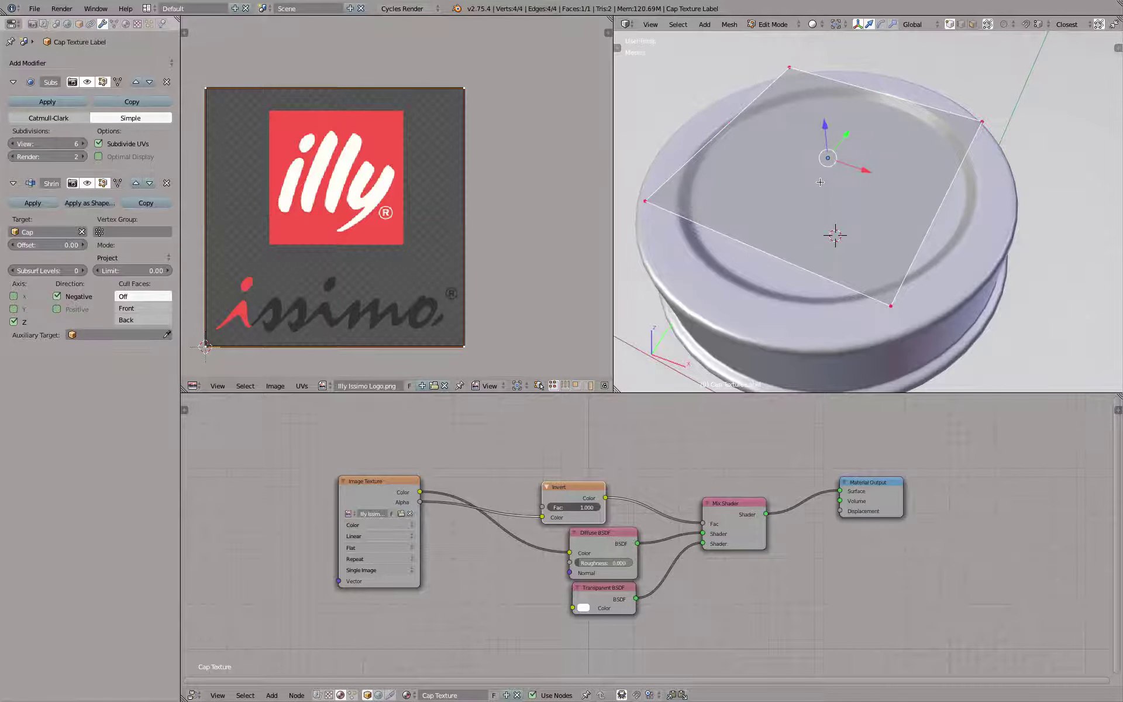
{"action": "key", "text": "Tab"}
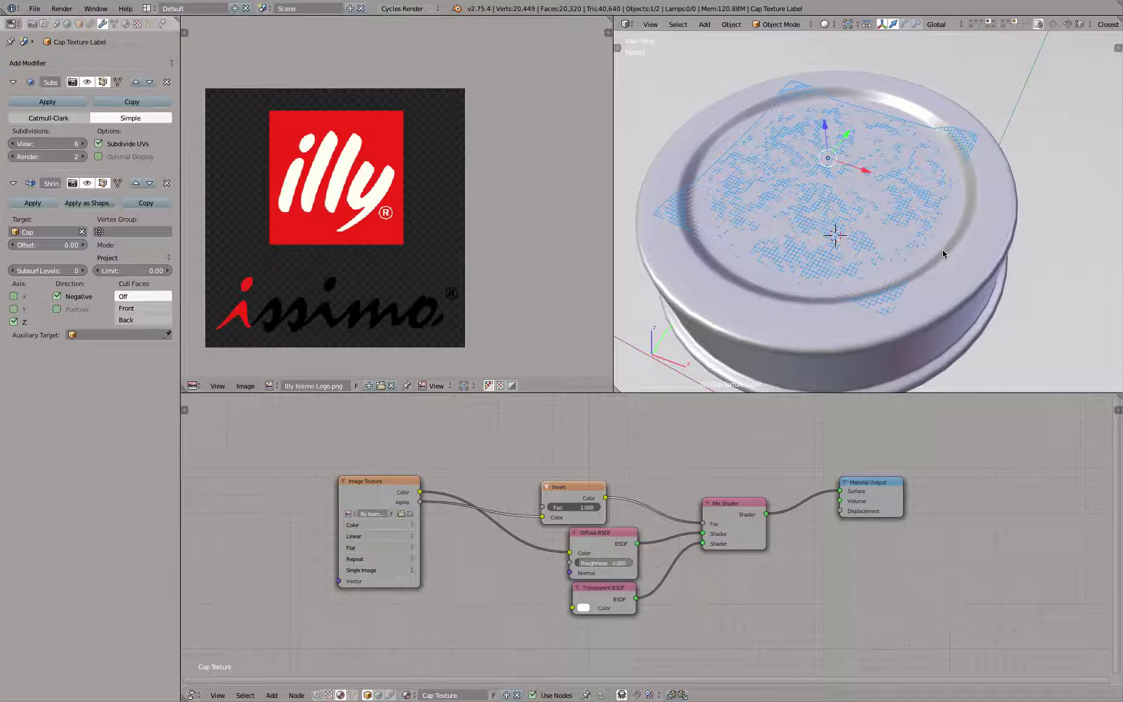
Step: Examine how the shrinkwrapped label overlaps the cap's surface and groove, selecting each object in turn and finishing with the label in rendered shading
{"action": "key", "text": "a"}
{"action": "mouse_move", "coordinate": [879, 222]}
{"action": "middle_mouse_down"}
{"action": "mouse_move", "coordinate": [868, 279]}
{"action": "mouse_move", "coordinate": [877, 154]}
{"action": "mouse_move", "coordinate": [881, 209]}
{"action": "mouse_move", "coordinate": [855, 227]}
{"action": "mouse_move", "coordinate": [867, 228]}
{"action": "middle_mouse_up"}
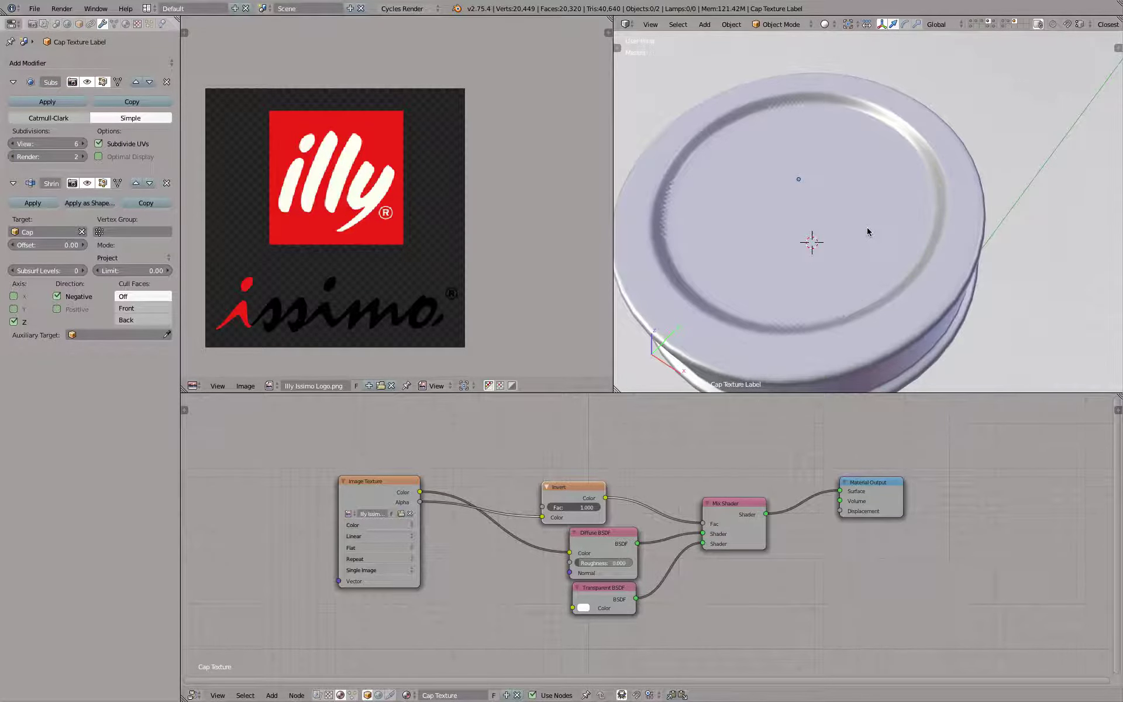
{"action": "right_click", "coordinate": [789, 187]}
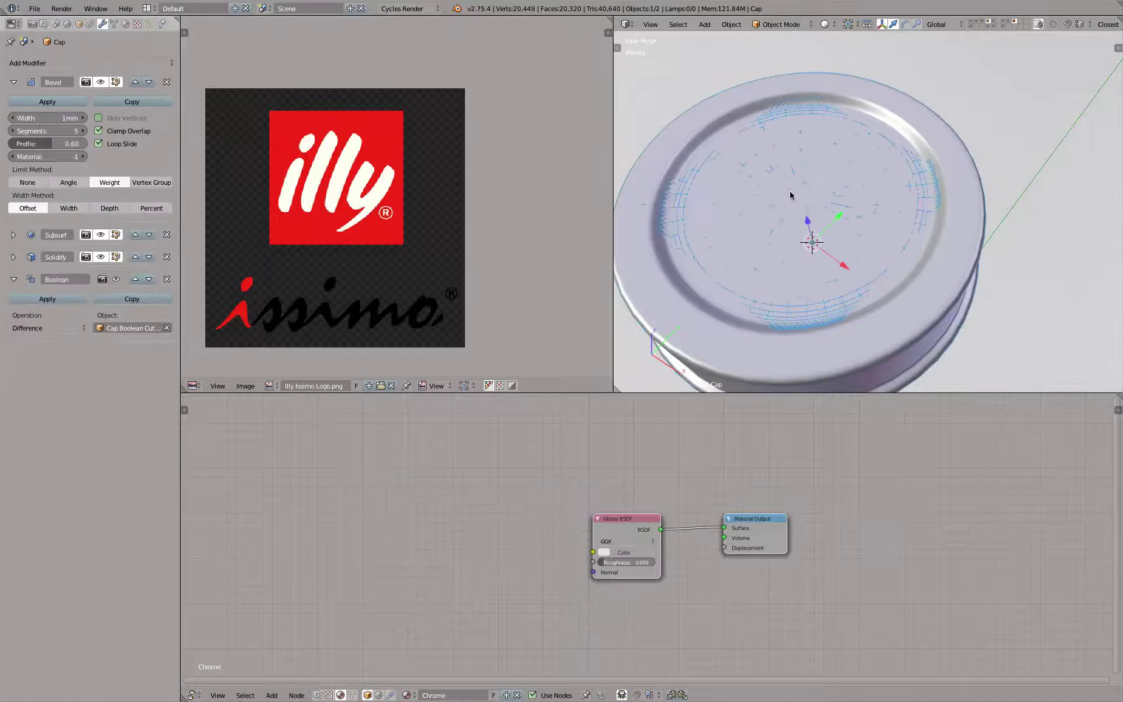
{"action": "key", "text": "z"}
{"action": "key", "text": "z"}
{"action": "right_click", "coordinate": [795, 158]}
{"action": "middle_click_drag", "start_coordinate": [796, 157], "coordinate": [852, 125]}
{"action": "scroll", "coordinate": [852, 125], "scroll_direction": "up", "scroll_amount": 3}
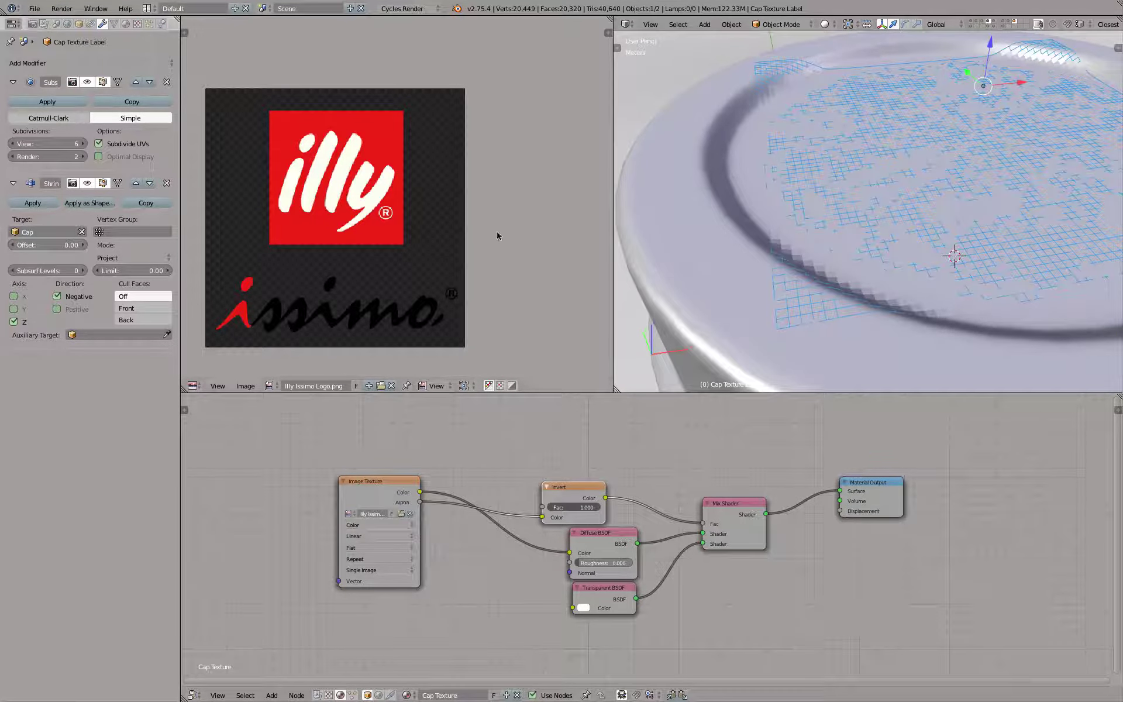
{"action": "key", "text": "shift+z"}
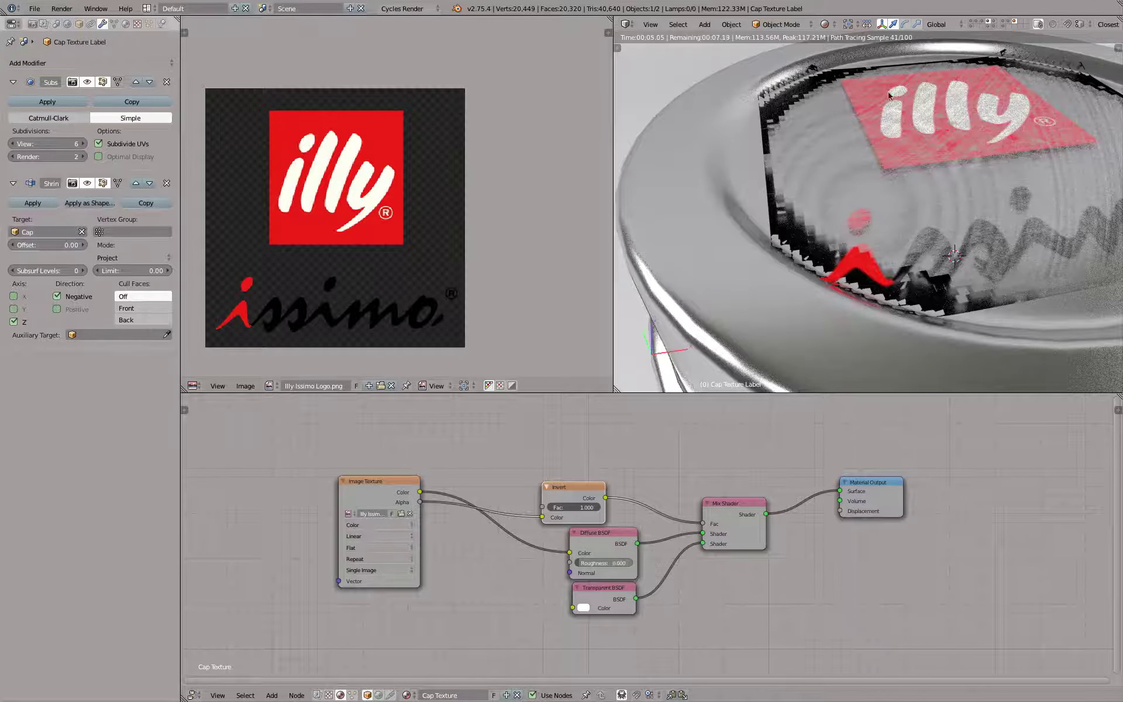
Step: Try a Shrinkwrap offset of 0.01 on the label plane
{"action": "left_click", "coordinate": [19, 247]}
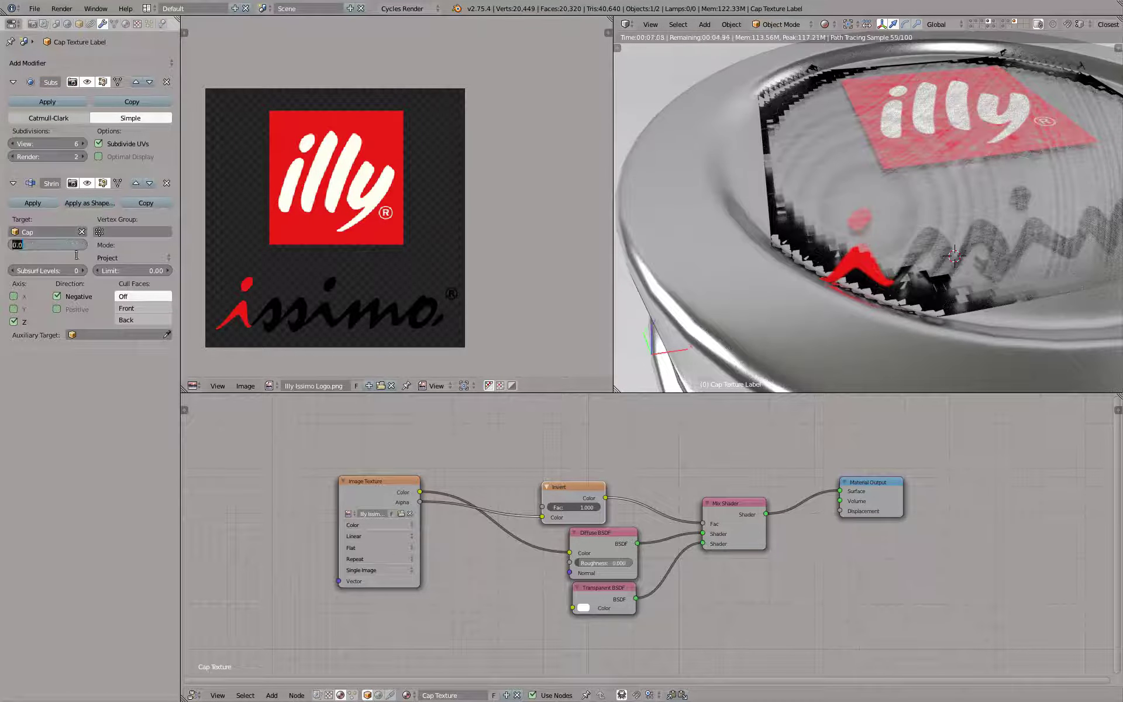
{"action": "type", "text": "0.0"}
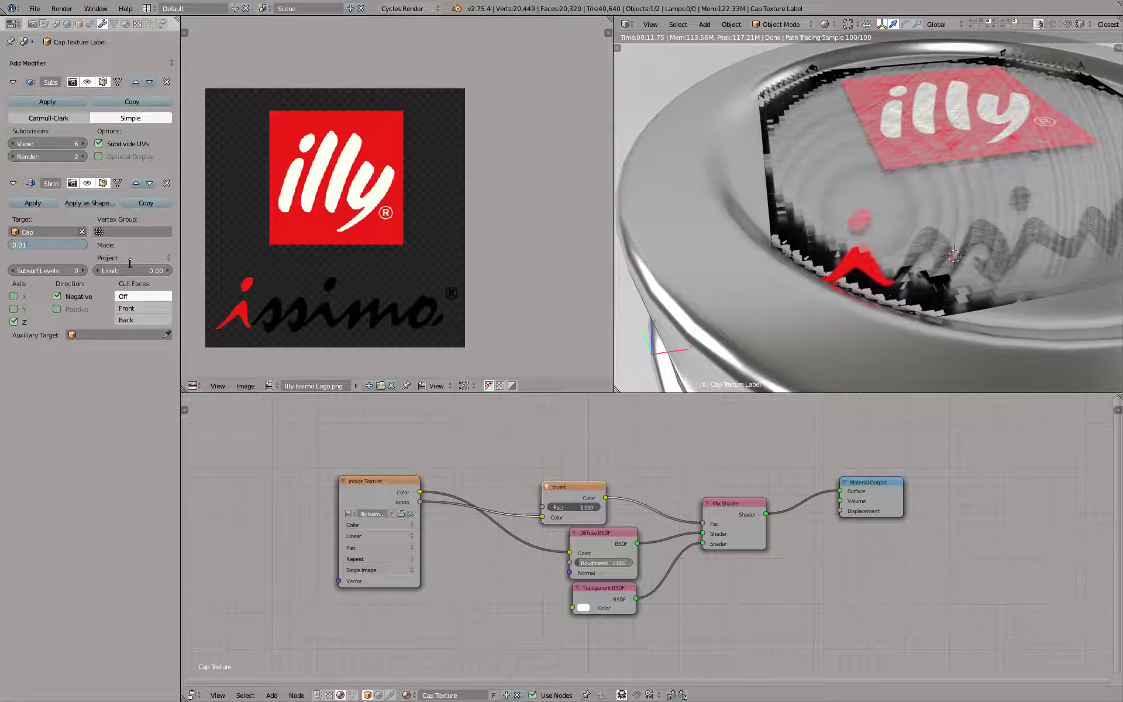
{"action": "key", "text": "Return"}
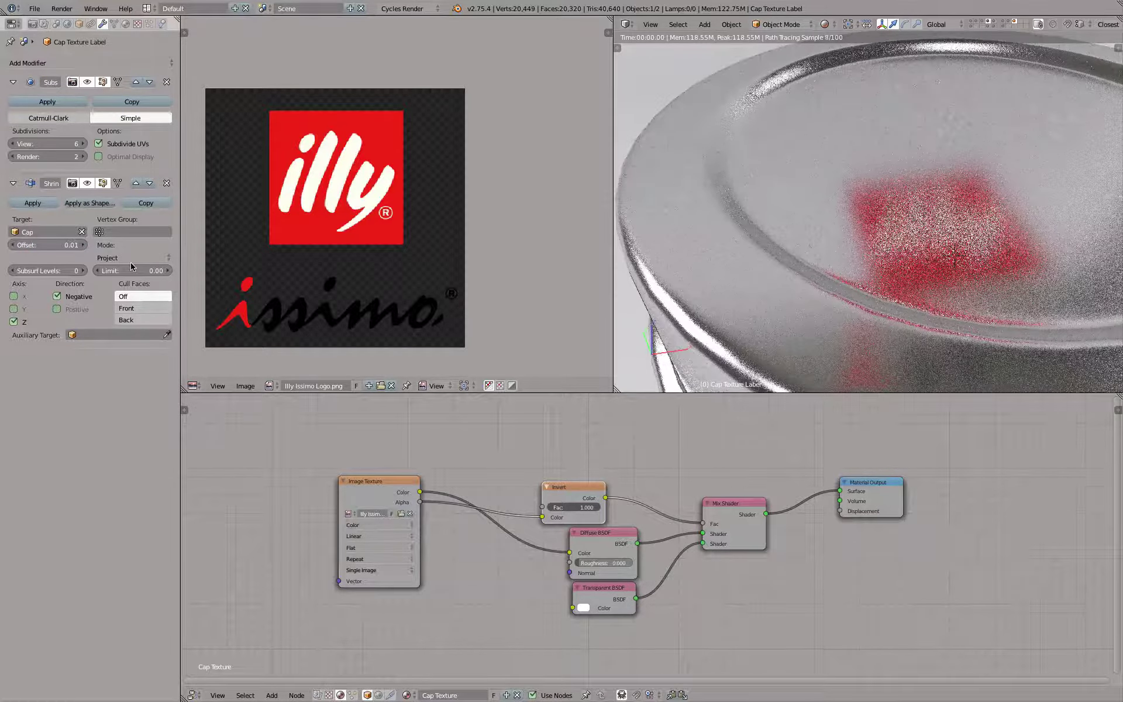
Step: Check the label's height above the cap from the side and reduce its Shrinkwrap offset to 0.001
{"action": "scroll", "coordinate": [802, 180], "scroll_direction": "down", "scroll_amount": 8}
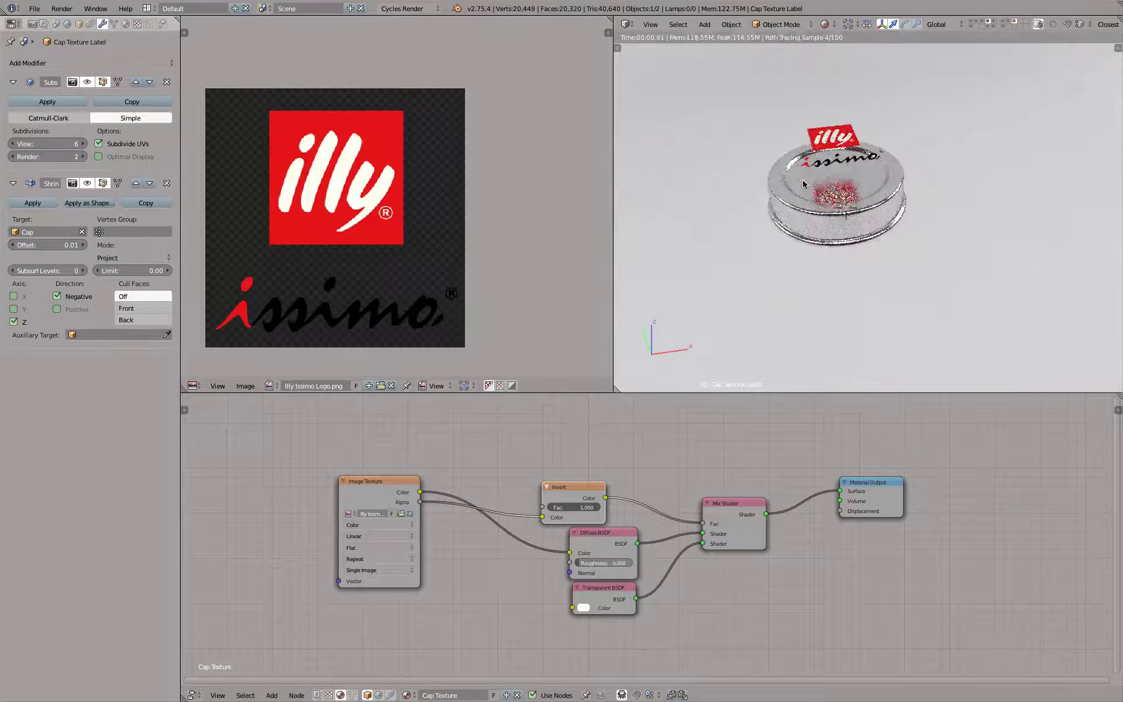
{"action": "scroll", "coordinate": [803, 180], "scroll_direction": "up", "scroll_amount": 2}
{"action": "middle_click_drag", "start_coordinate": [804, 181], "coordinate": [811, 161]}
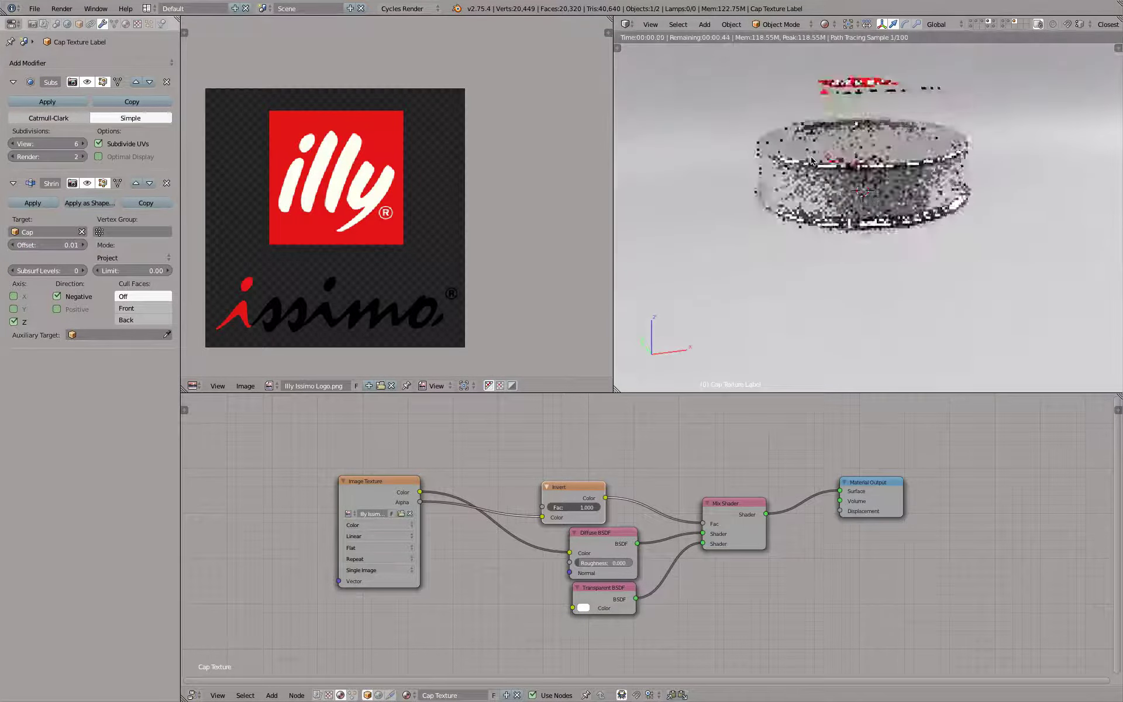
{"action": "left_click", "coordinate": [55, 242]}
{"action": "key", "text": "Right"}
{"action": "key", "text": "Left"}
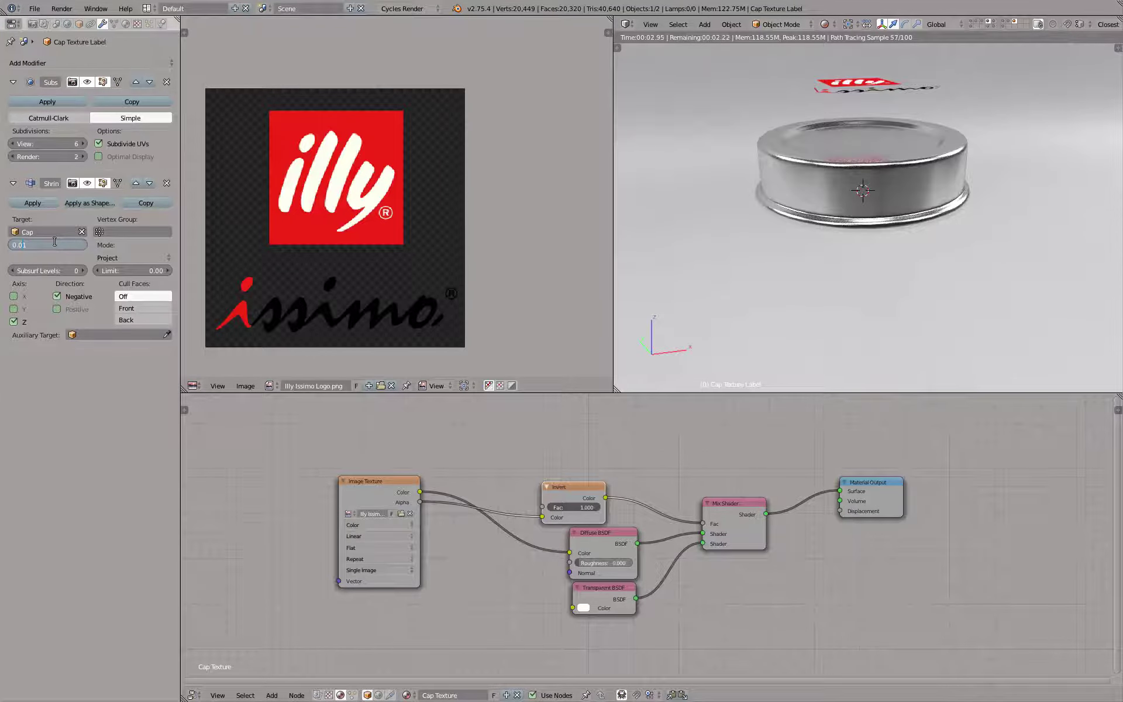
{"action": "key", "text": "Return"}
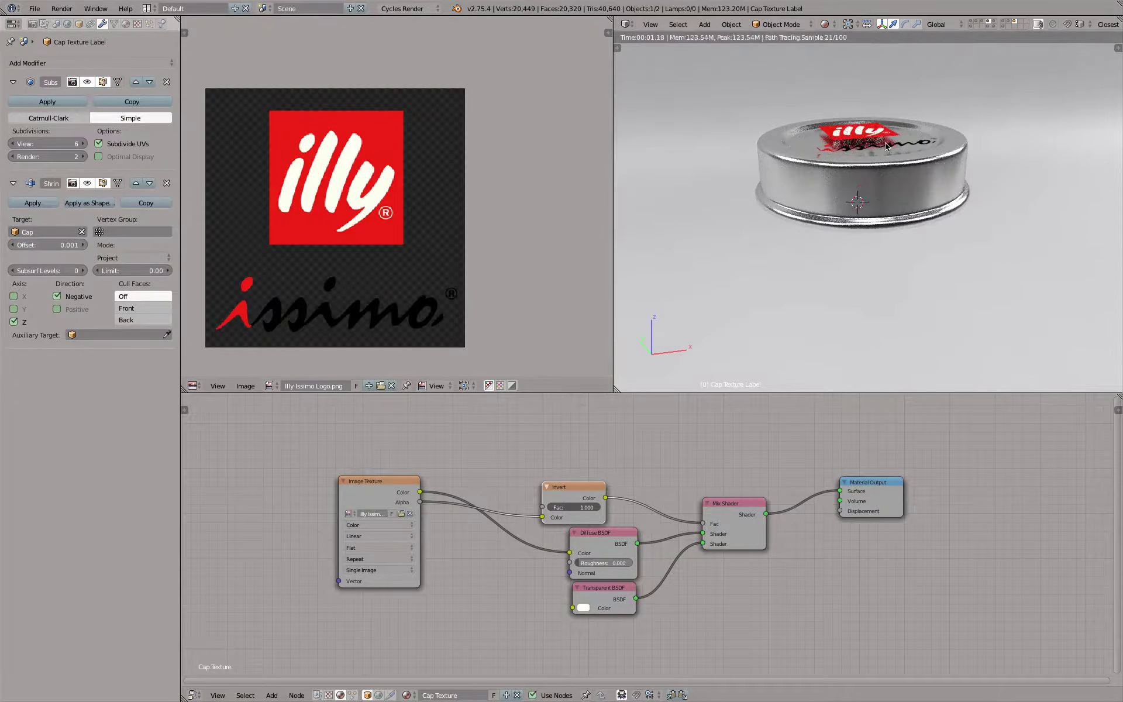
Step: Lower the label's Shrinkwrap offset to 0.0001 while viewing the logo up close
{"action": "scroll", "coordinate": [877, 158], "scroll_direction": "up", "scroll_amount": 5}
{"action": "left_click", "coordinate": [45, 245]}
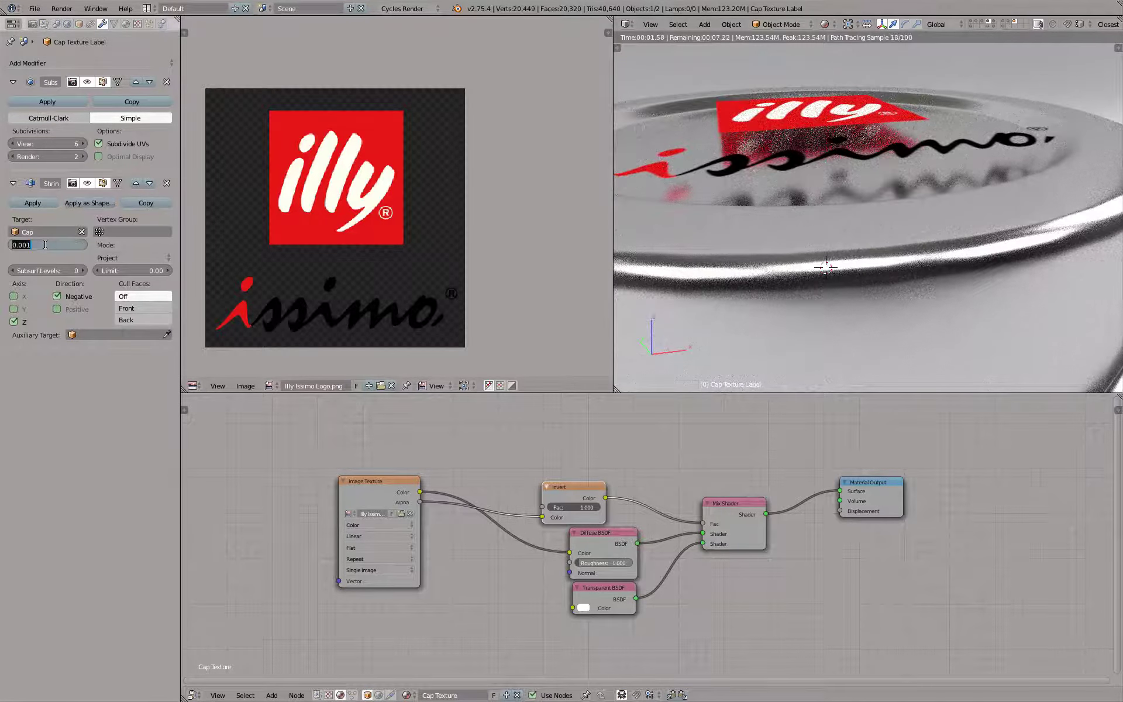
{"action": "type", "text": "0.0001"}
{"action": "key", "text": "Return"}
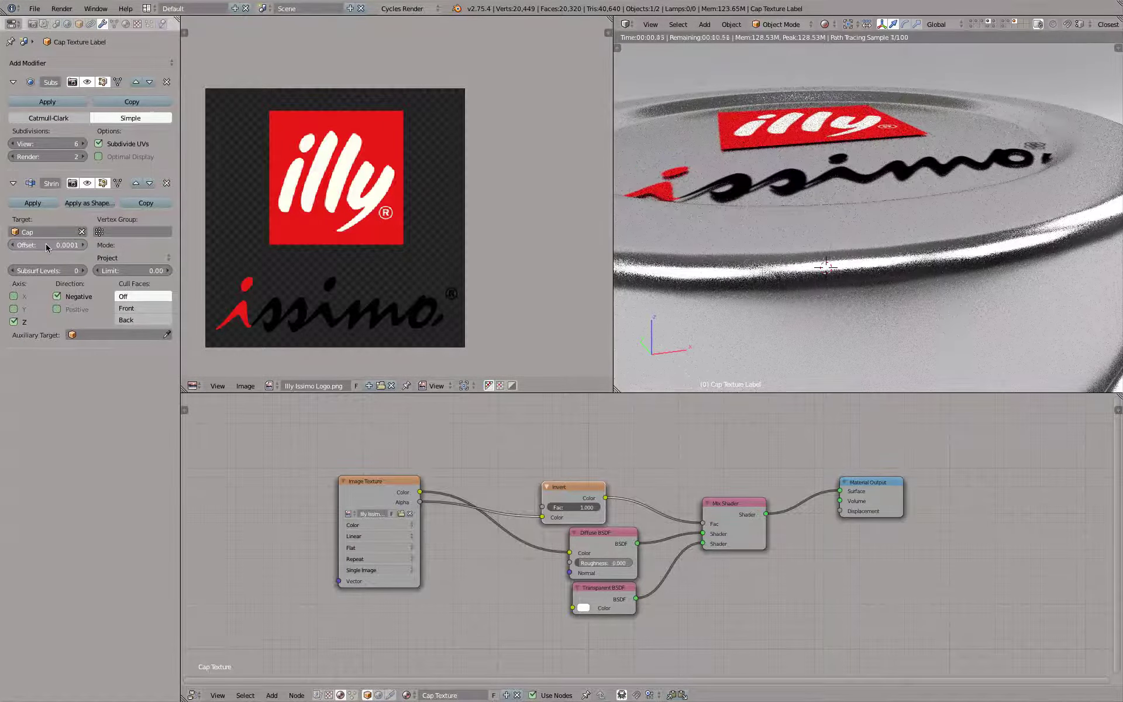
Step: Try Shrinkwrap offsets of 0.00001 and 0.00005 to bring the logo closer to the cap's surface
{"action": "scroll", "coordinate": [899, 126], "scroll_direction": "up", "scroll_amount": 3}
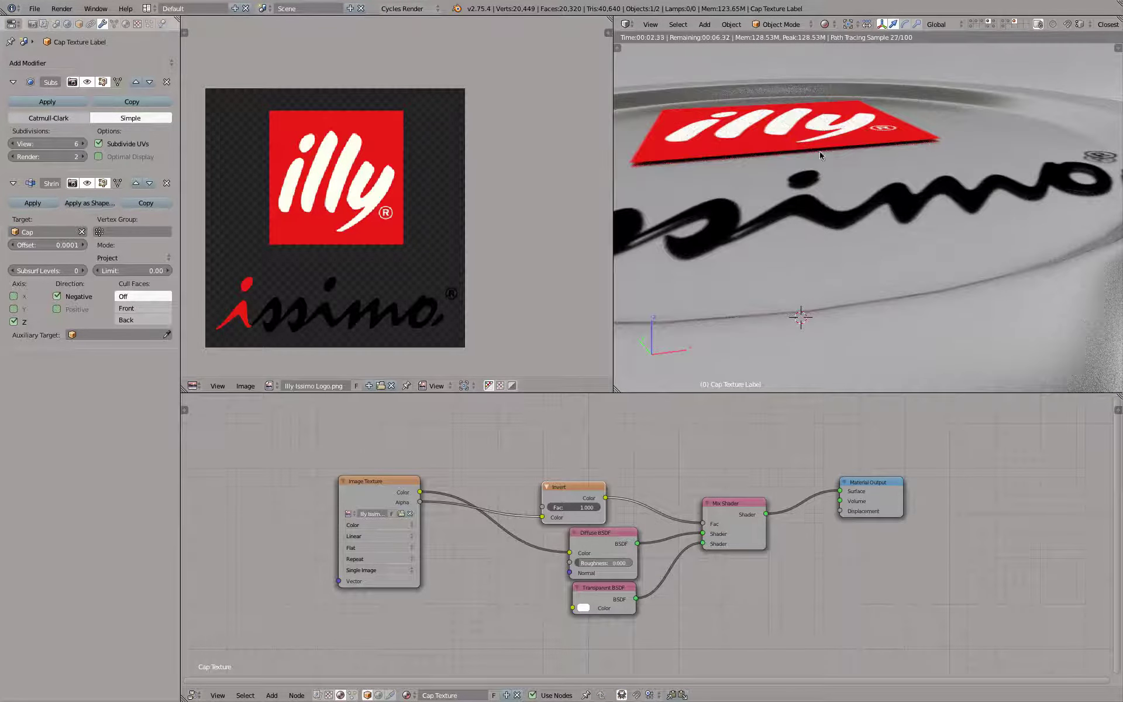
{"action": "left_click", "coordinate": [54, 246]}
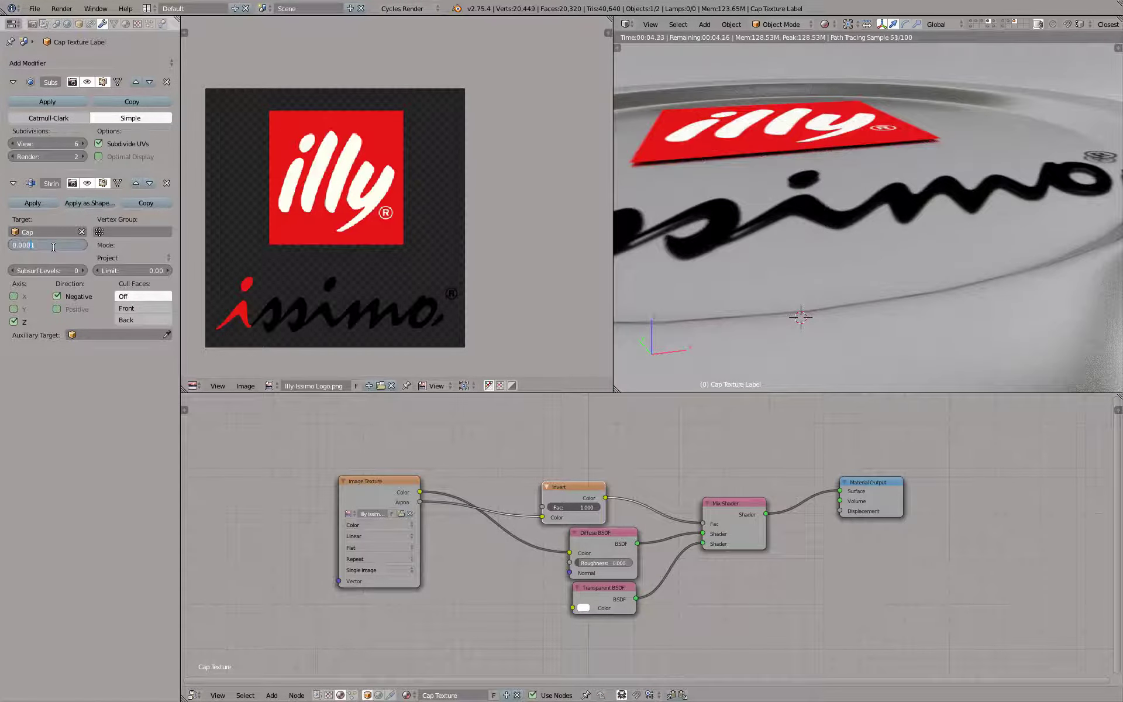
{"action": "key", "text": "Return"}
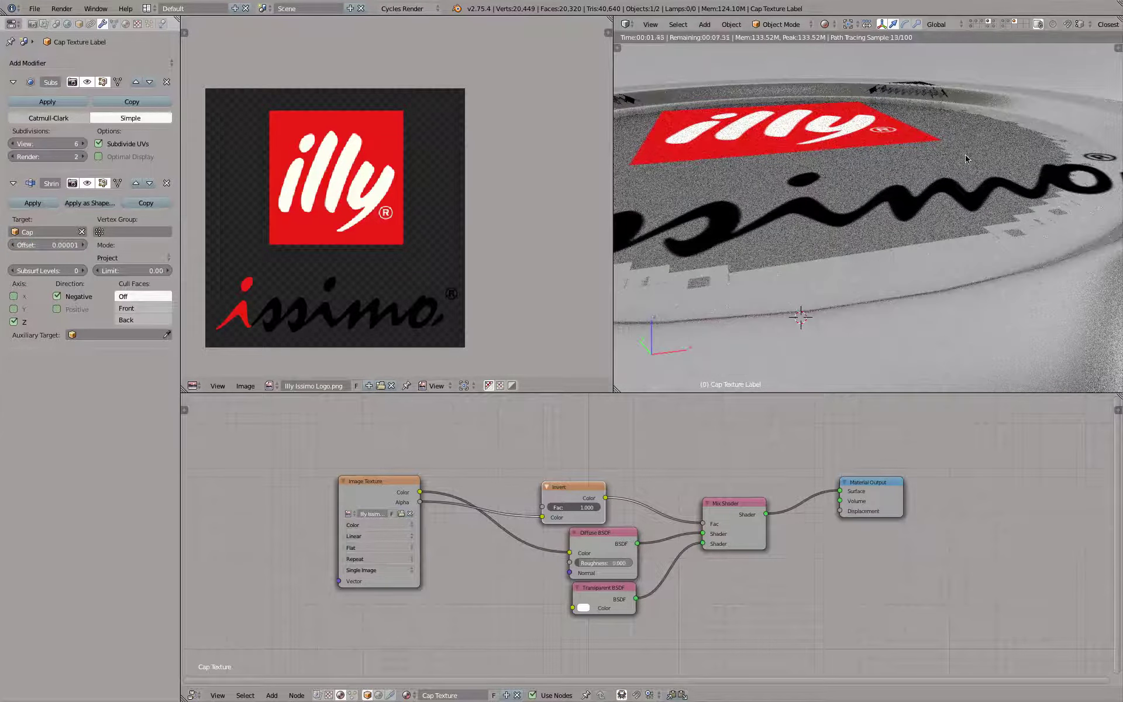
{"action": "left_click", "coordinate": [62, 243]}
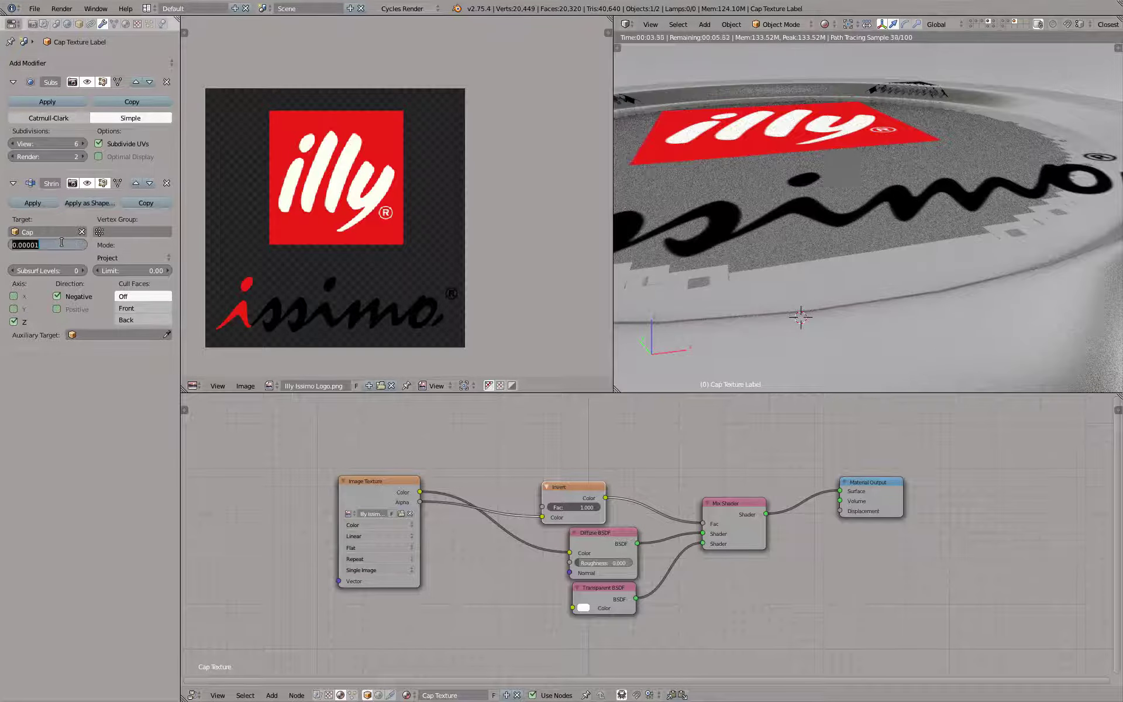
{"action": "left_click", "coordinate": [61, 242]}
{"action": "key", "text": "Return"}
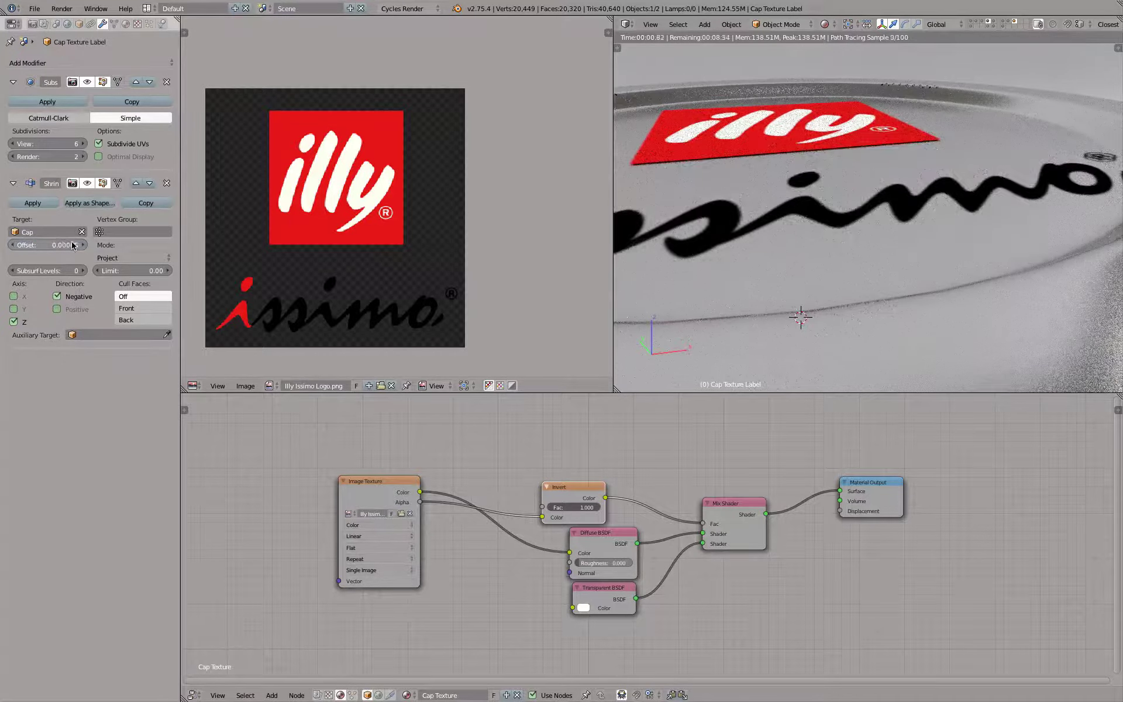
Step: Inspect the logo's edge along the cap's groove in the rendered preview, and set the Shrinkwrap offset to 0.0001
{"action": "scroll", "coordinate": [939, 150], "scroll_direction": "down", "scroll_amount": 5}
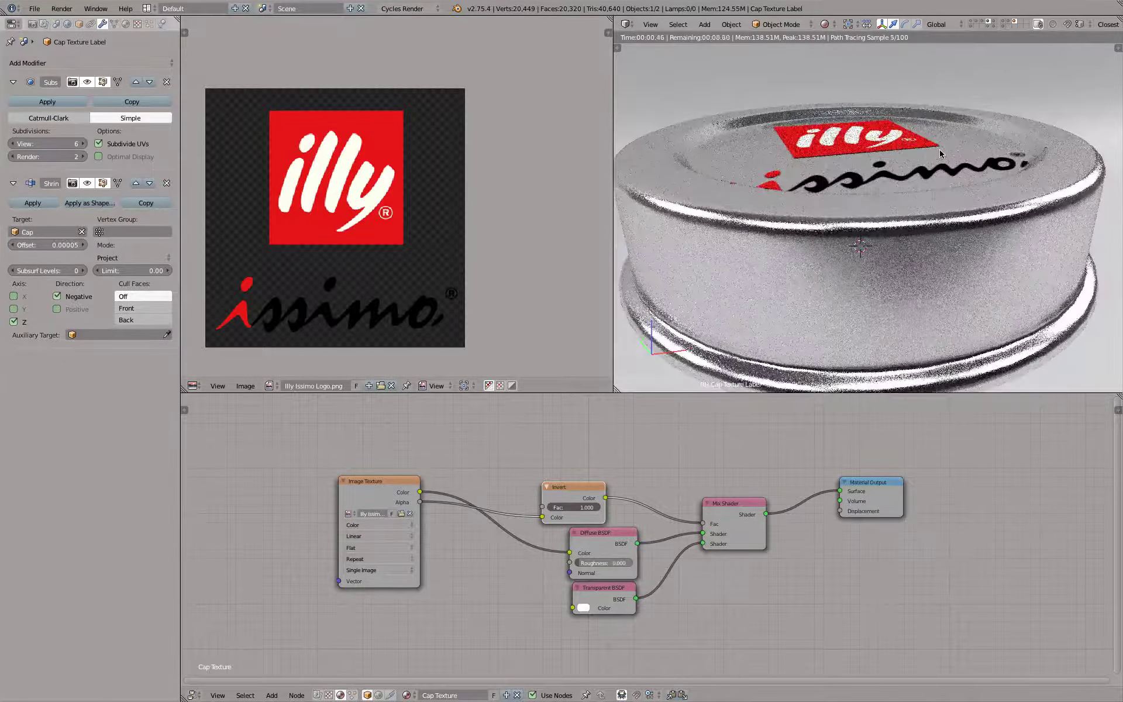
{"action": "middle_click_drag", "start_coordinate": [939, 150], "coordinate": [876, 181]}
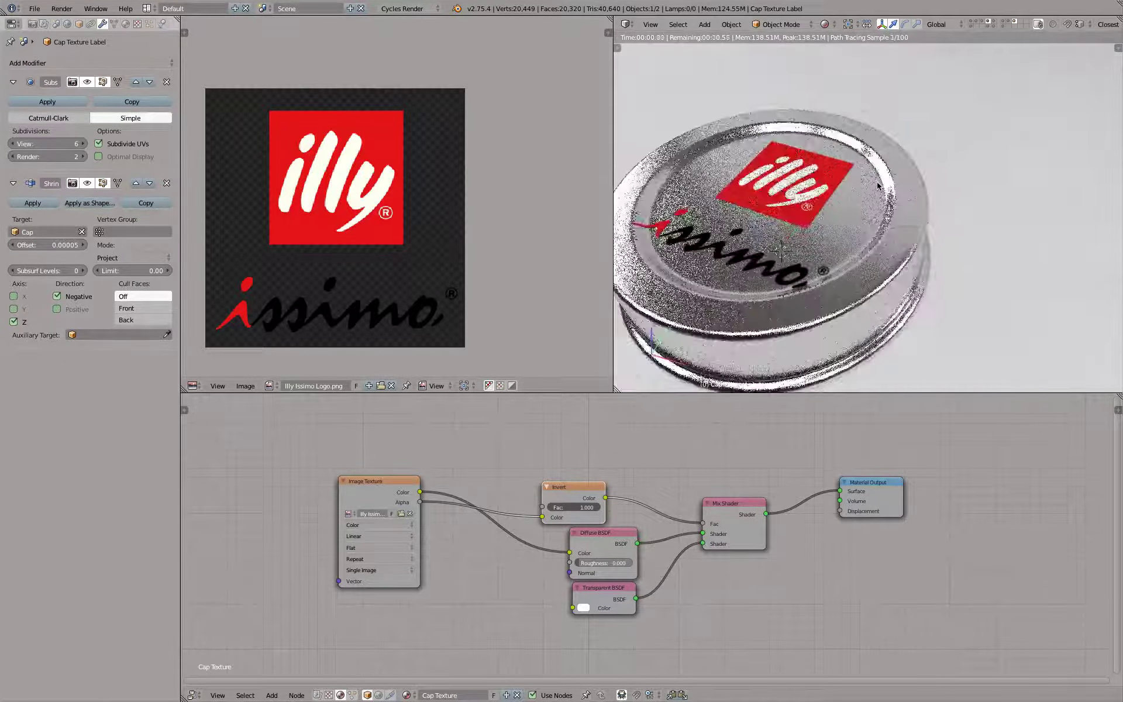
{"action": "scroll", "coordinate": [745, 215], "scroll_direction": "up", "scroll_amount": 3}
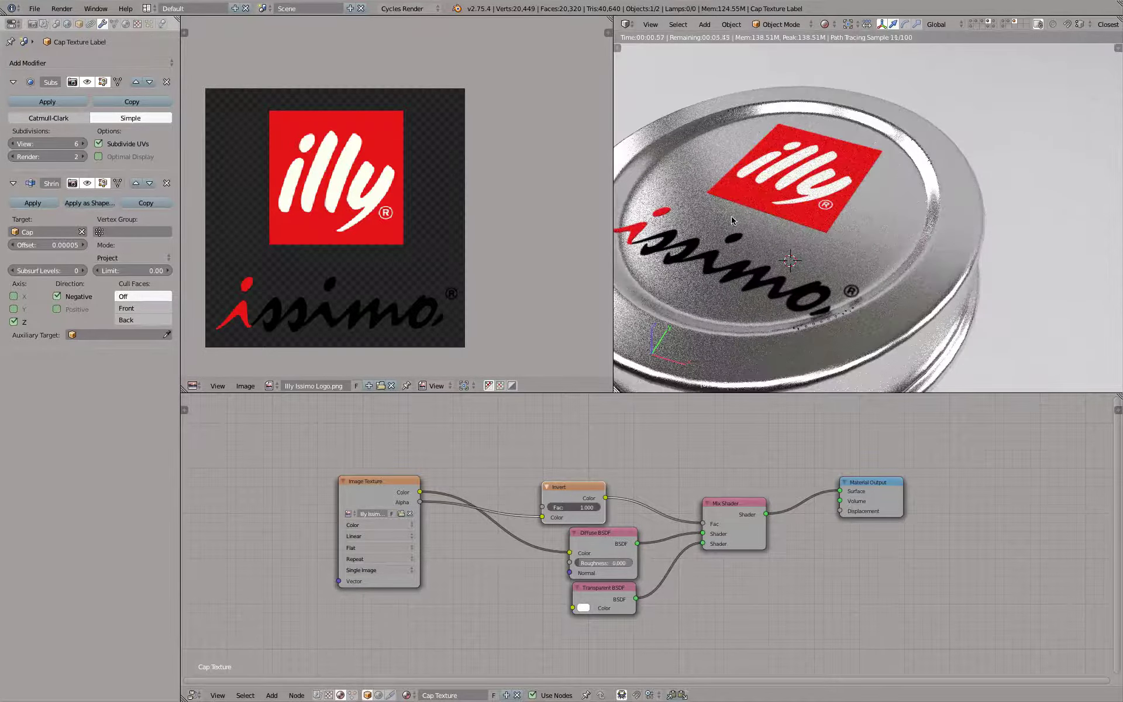
{"action": "scroll", "coordinate": [766, 213], "scroll_direction": "up", "scroll_amount": 2}
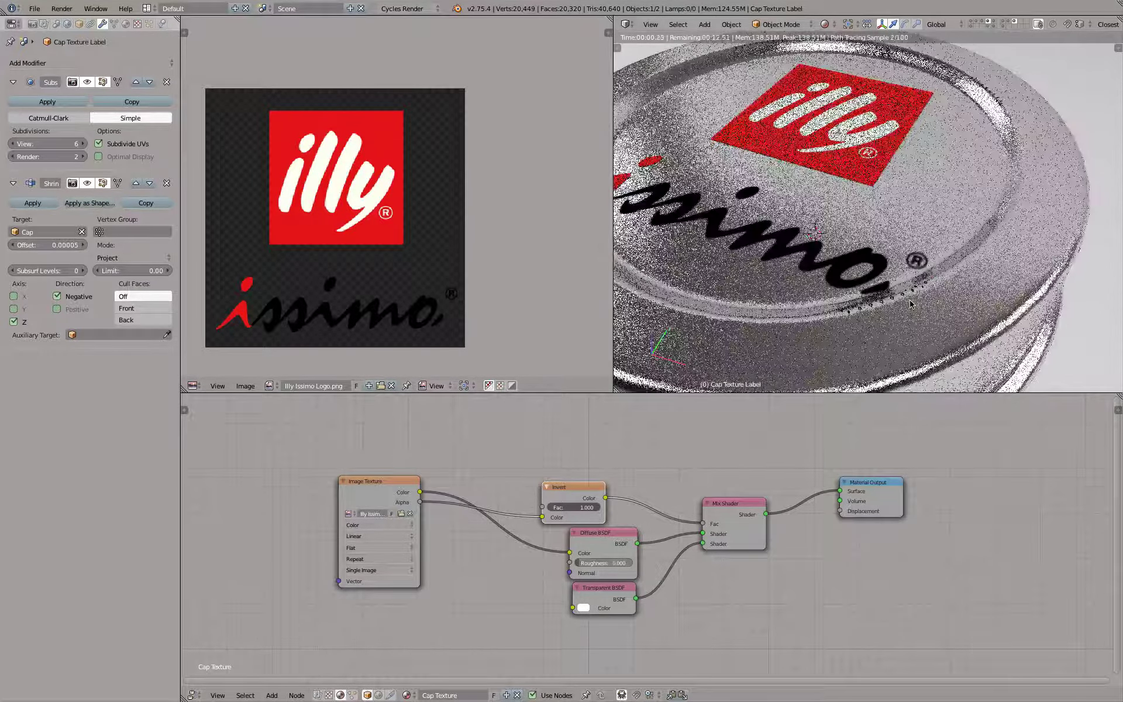
{"action": "scroll", "coordinate": [914, 299], "scroll_direction": "up", "scroll_amount": 2}
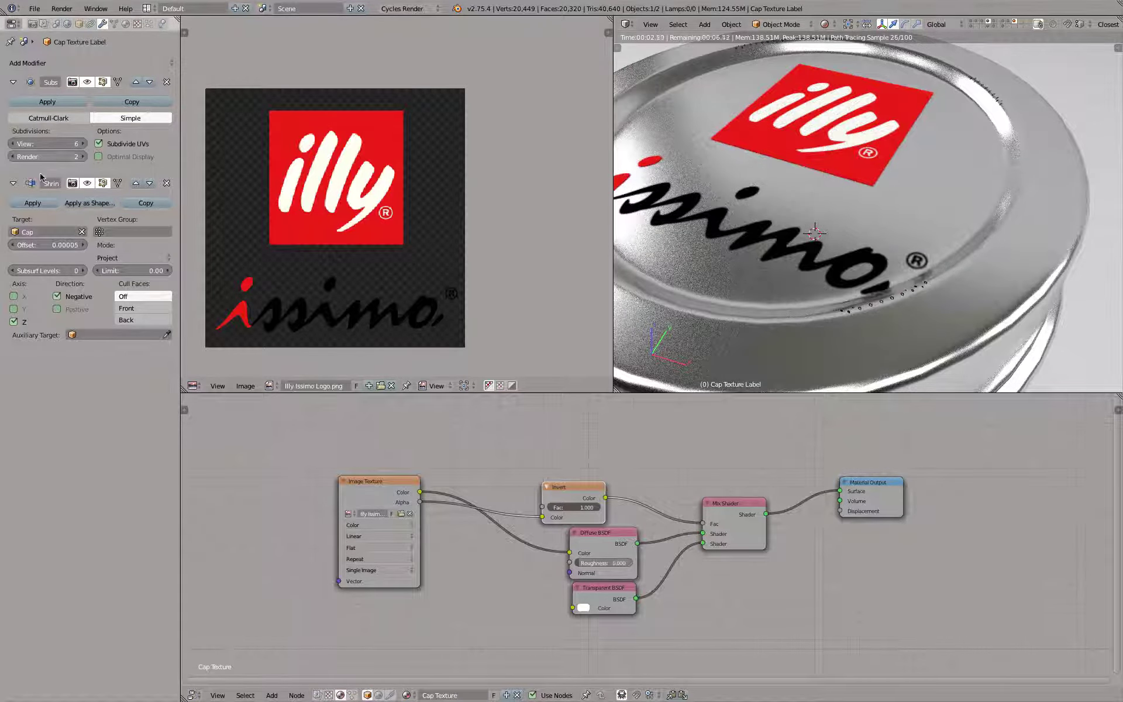
{"action": "left_click", "coordinate": [52, 245]}
{"action": "type", "text": "0.0001"}
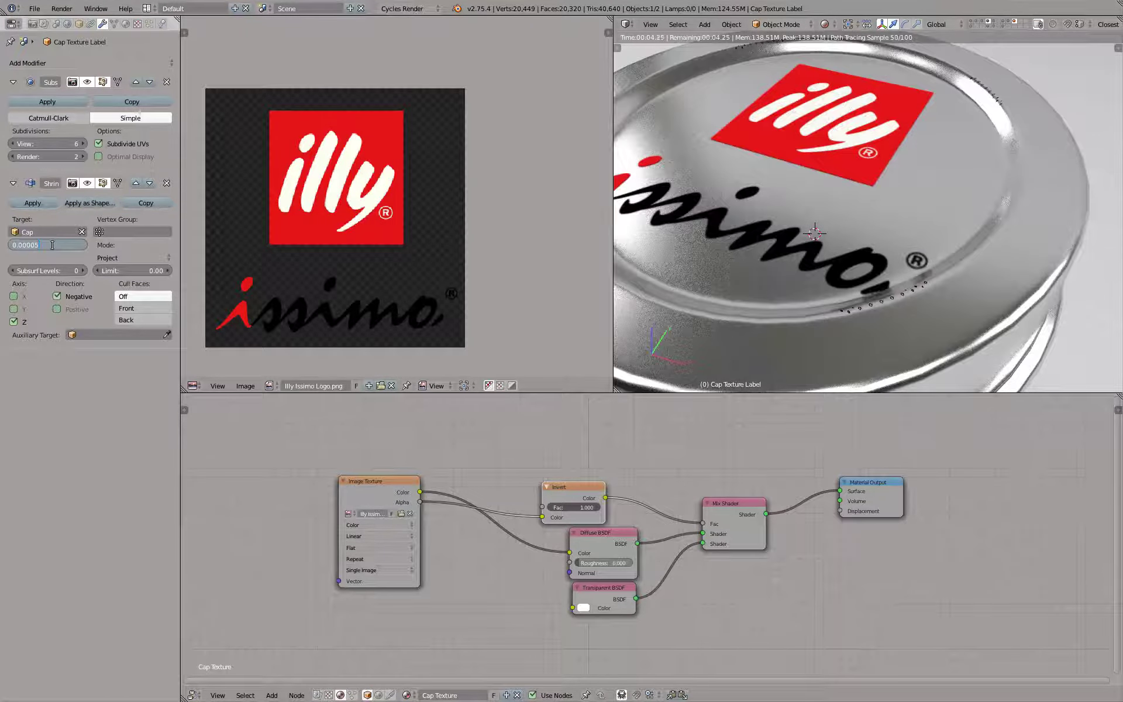
{"action": "key", "text": "Return"}
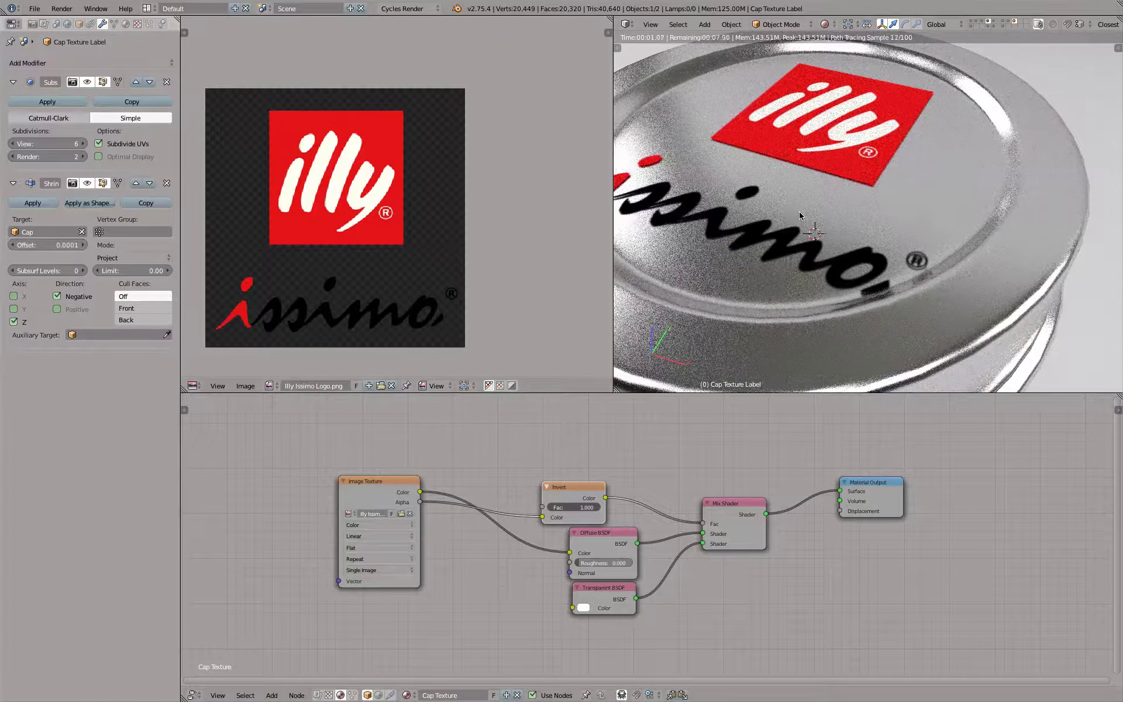
Step: Place the 3D cursor in the empty area away from the cap
{"action": "scroll", "coordinate": [796, 209], "scroll_direction": "down", "scroll_amount": 5}
{"action": "scroll", "coordinate": [793, 205], "scroll_direction": "down", "scroll_amount": 6}
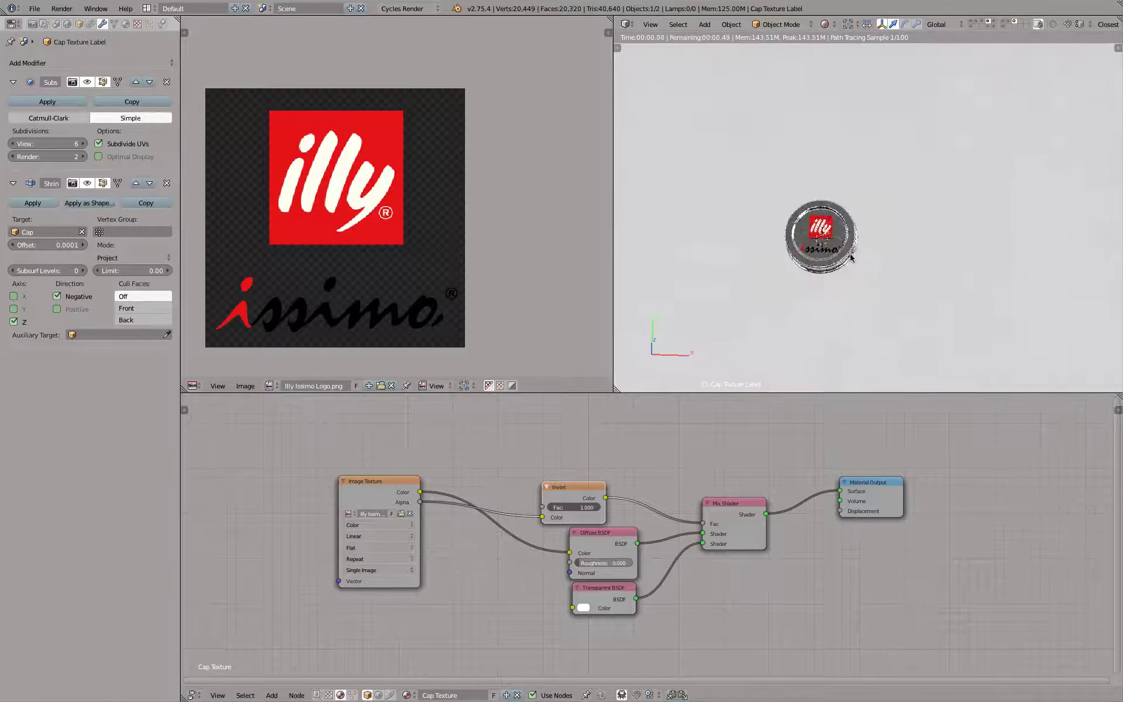
{"action": "left_click", "coordinate": [990, 300]}
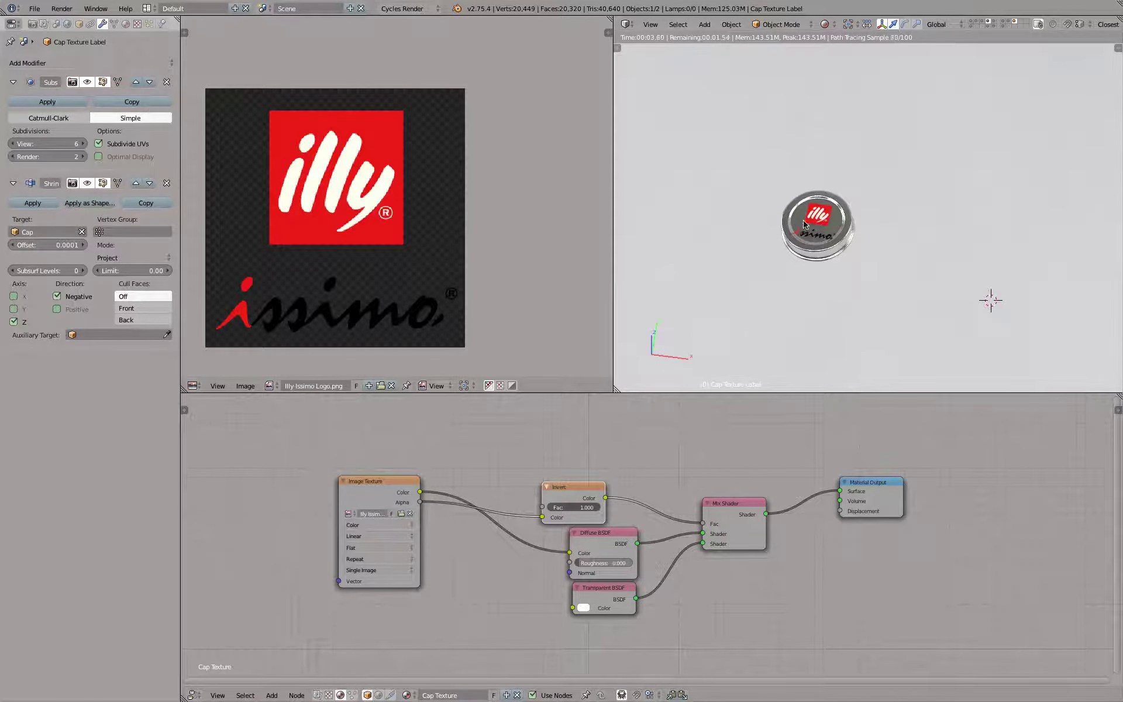
Step: Examine the logo's edges and its fit to the cap's groove in the rendered preview, up close and from a distance
{"action": "scroll", "coordinate": [815, 246], "scroll_direction": "up", "scroll_amount": 8}
{"action": "scroll", "coordinate": [827, 236], "scroll_direction": "up", "scroll_amount": 6}
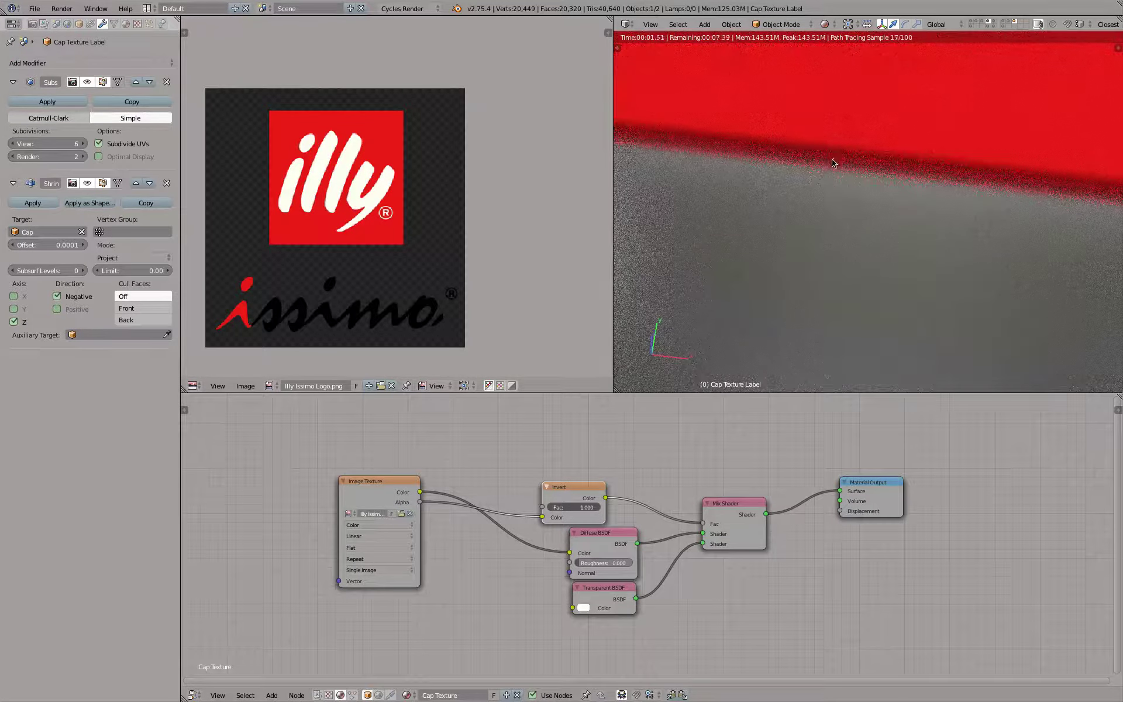
{"action": "scroll", "coordinate": [833, 182], "scroll_direction": "down", "scroll_amount": 10}
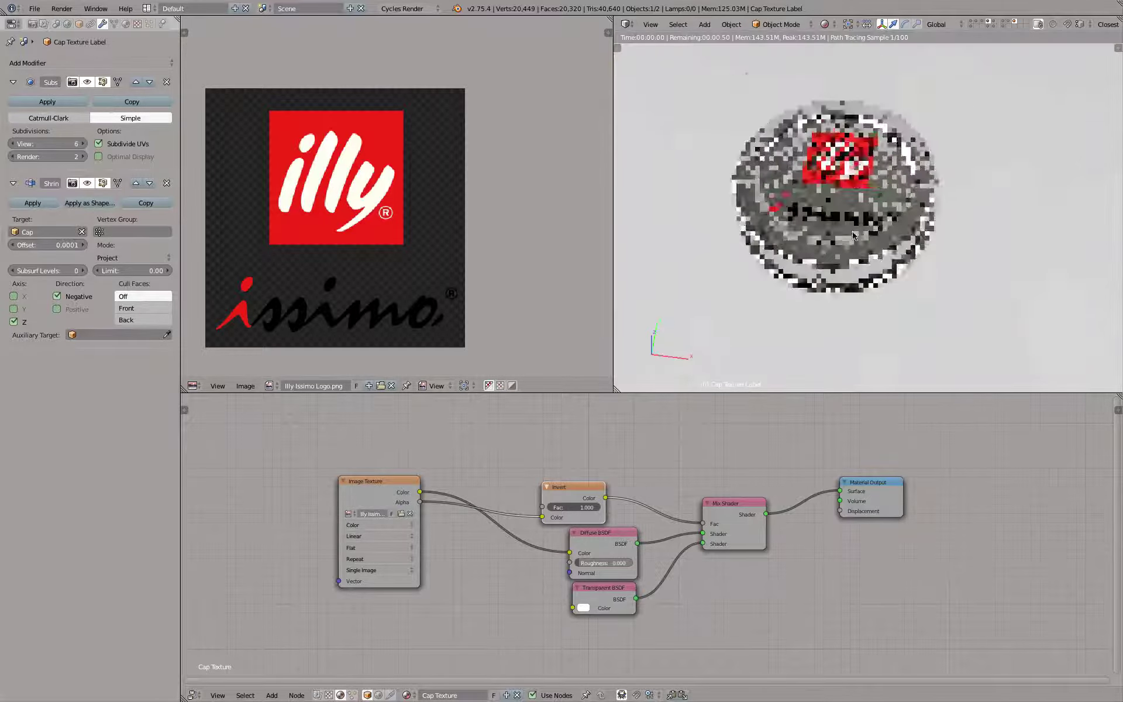
{"action": "middle_click_drag", "start_coordinate": [833, 182], "coordinate": [843, 147]}
{"action": "scroll", "coordinate": [843, 147], "scroll_direction": "up", "scroll_amount": 4}
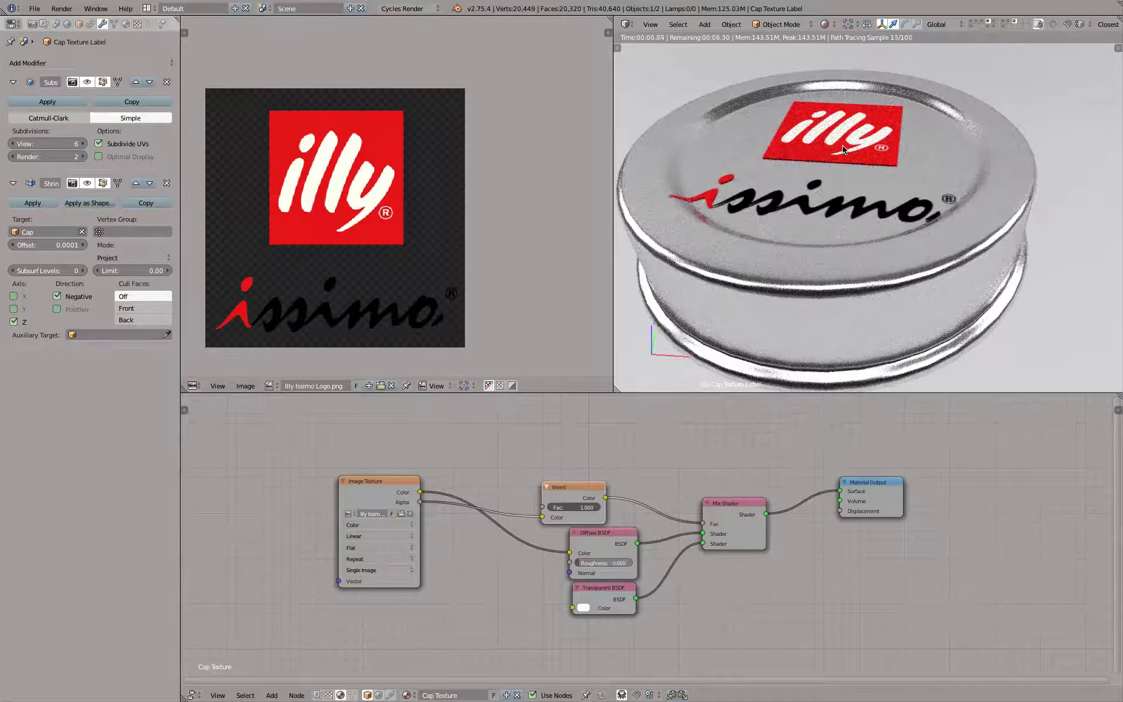
{"action": "scroll", "coordinate": [738, 227], "scroll_direction": "up", "scroll_amount": 5}
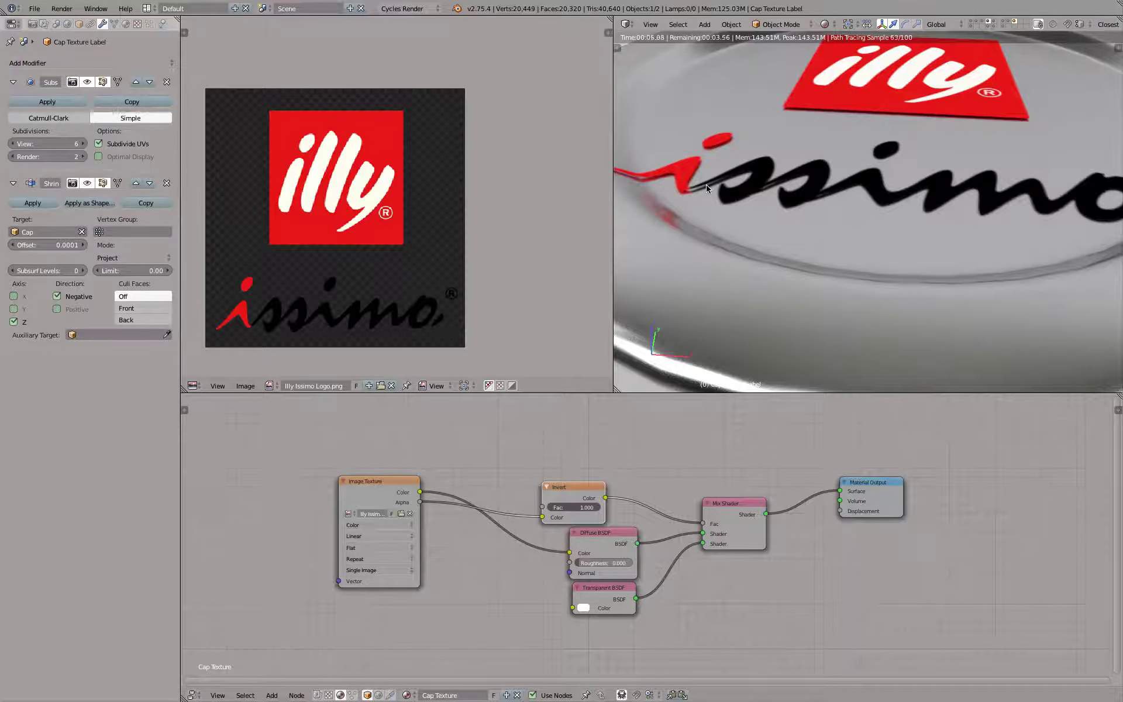
{"action": "scroll", "coordinate": [772, 199], "scroll_direction": "down", "scroll_amount": 8}
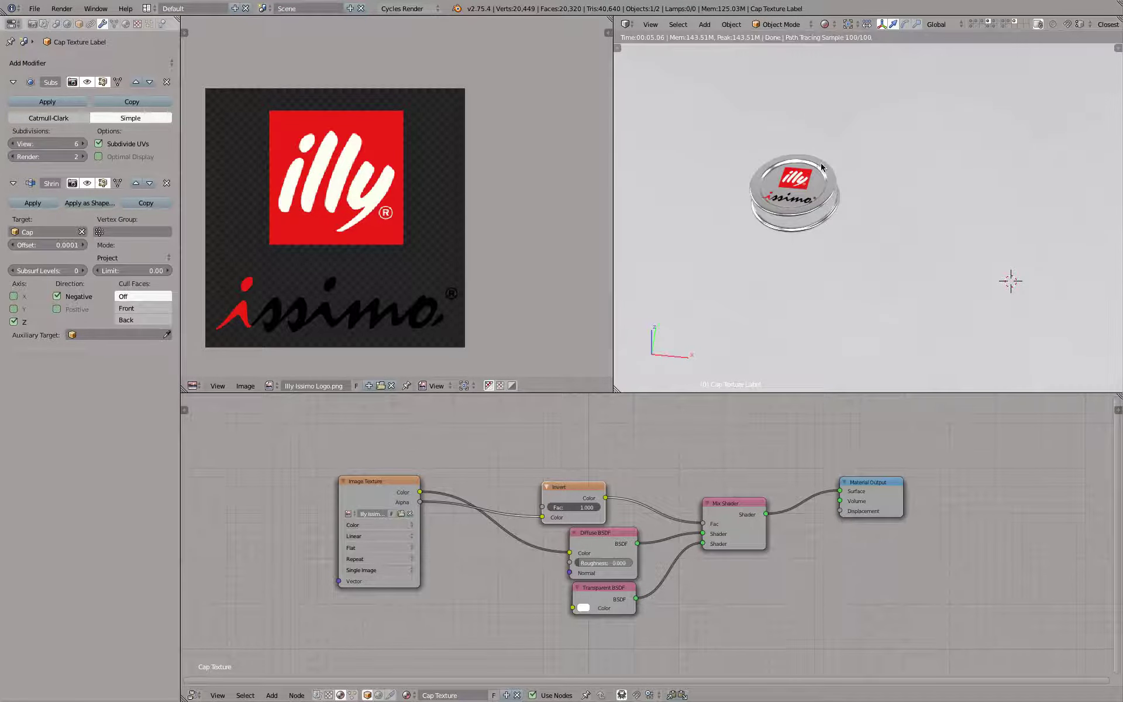
{"action": "scroll", "coordinate": [796, 179], "scroll_direction": "up", "scroll_amount": 2}
{"action": "middle_click_drag", "start_coordinate": [796, 178], "coordinate": [789, 219], "text": "shift"}
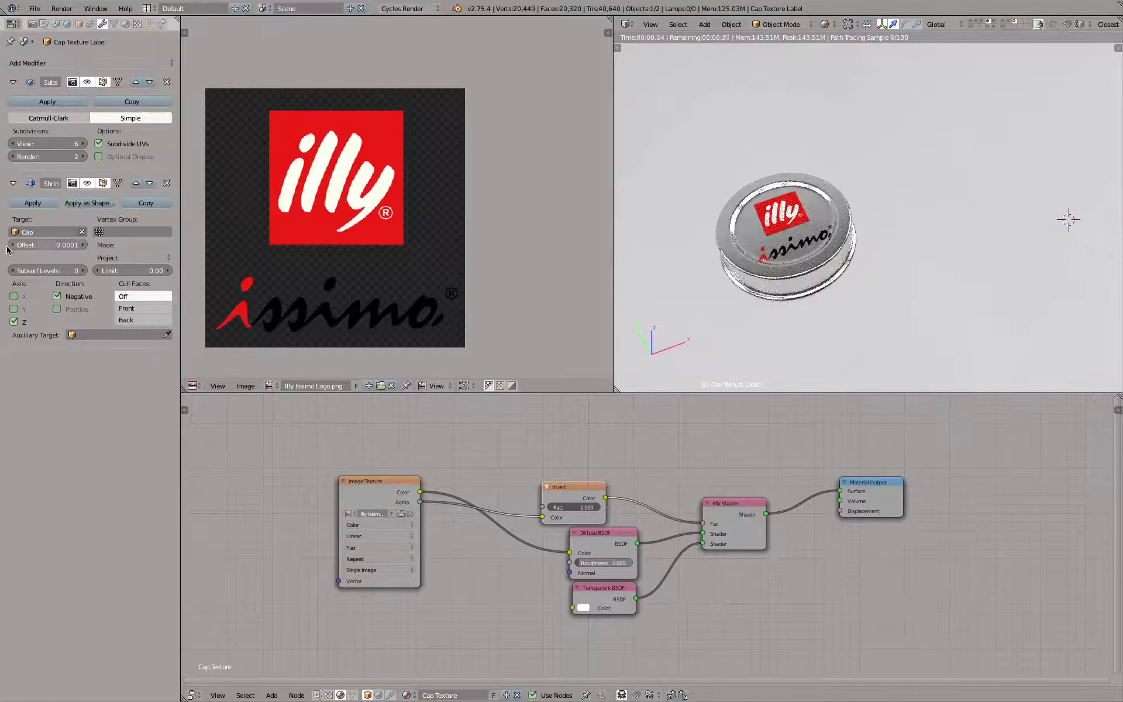
Step: Switch the viewport to solid shading and set the label's Shrinkwrap offset to 0.00005
{"action": "key", "text": "z"}
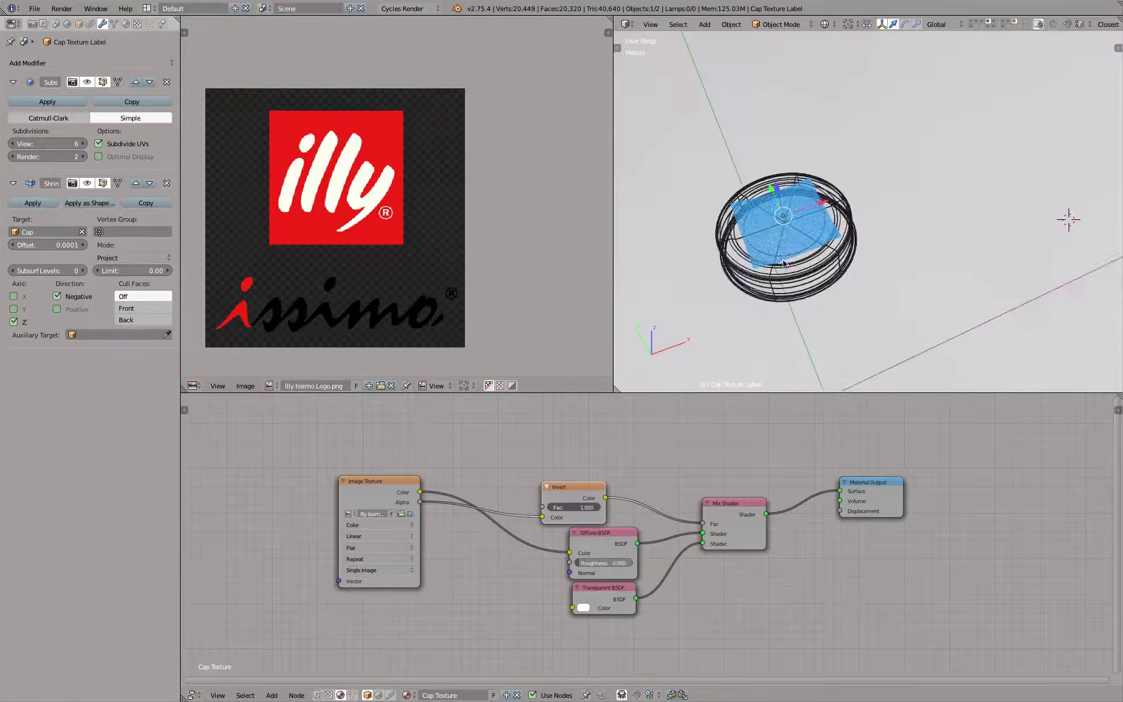
{"action": "key", "text": "z"}
{"action": "scroll", "coordinate": [782, 256], "scroll_direction": "up", "scroll_amount": 6}
{"action": "mouse_move", "coordinate": [779, 252]}
{"action": "middle_mouse_down"}
{"action": "mouse_move", "coordinate": [822, 261]}
{"action": "mouse_move", "coordinate": [818, 245]}
{"action": "mouse_move", "coordinate": [812, 252]}
{"action": "middle_mouse_up"}
{"action": "left_click", "coordinate": [56, 242]}
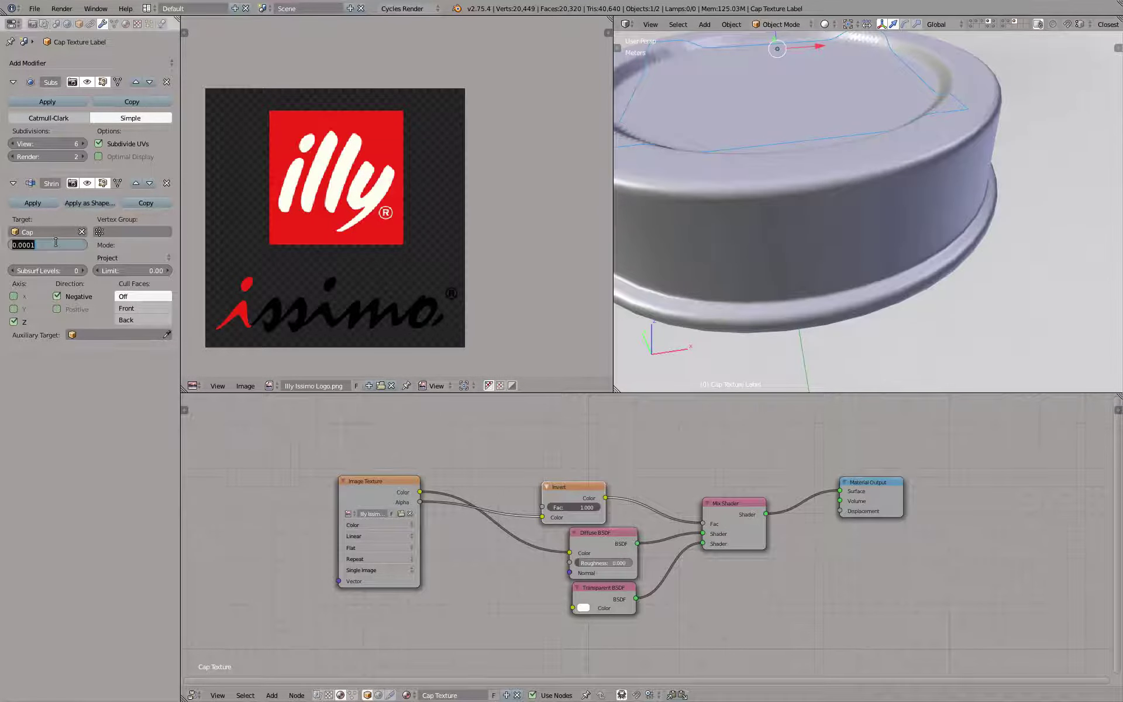
{"action": "left_click", "coordinate": [55, 242]}
{"action": "key", "text": "BackSpace"}
{"action": "type", "text": "05"}
{"action": "key", "text": "Return"}
{"action": "middle_click_drag", "start_coordinate": [777, 219], "coordinate": [808, 193]}
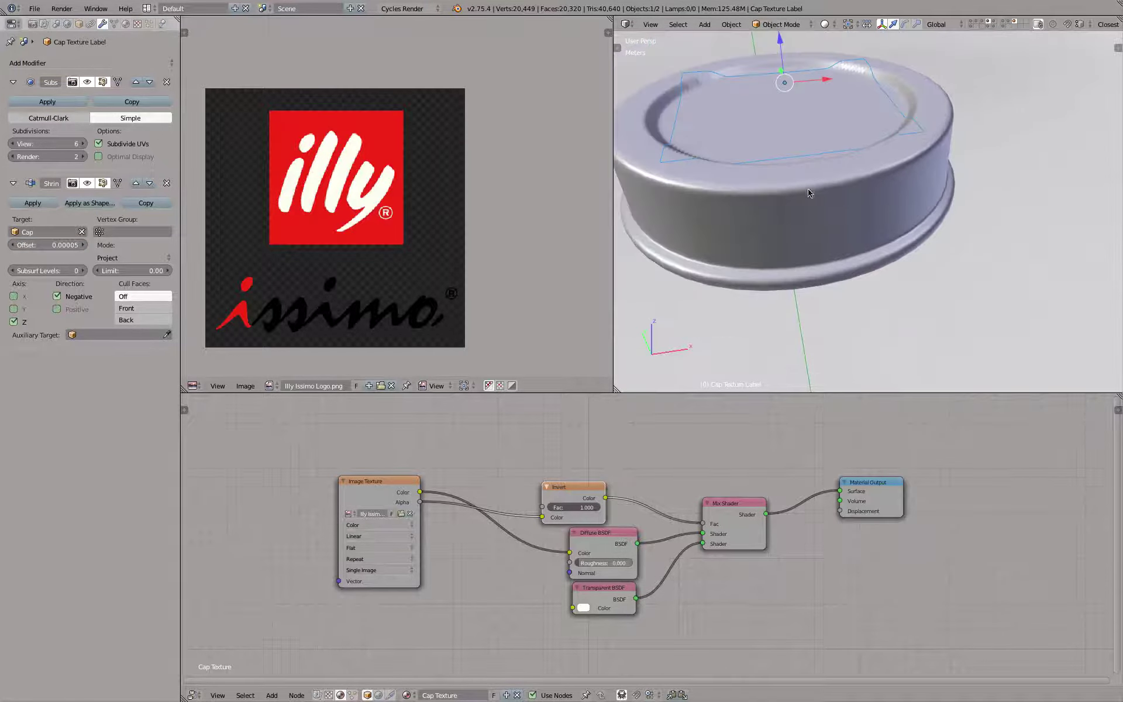
Step: Select the cap and raise its Subdivision Surface view level to 4, comparing the rim's smoothness with level 3
{"action": "right_click", "coordinate": [922, 95]}
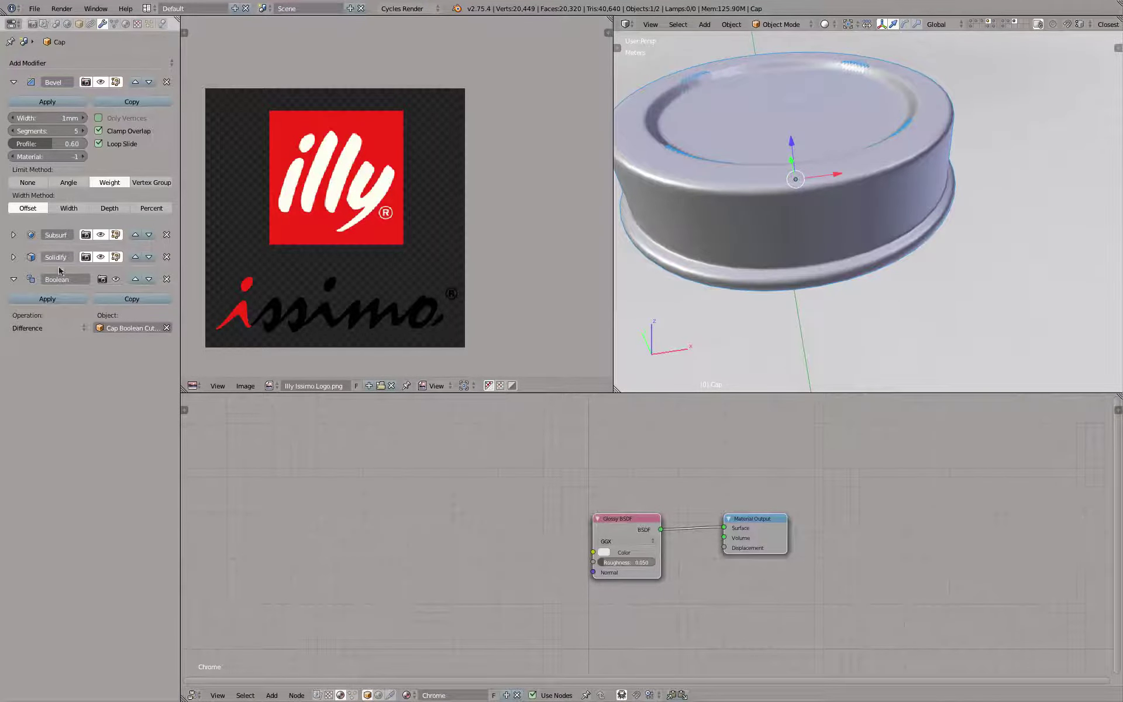
{"action": "left_click", "coordinate": [14, 235]}
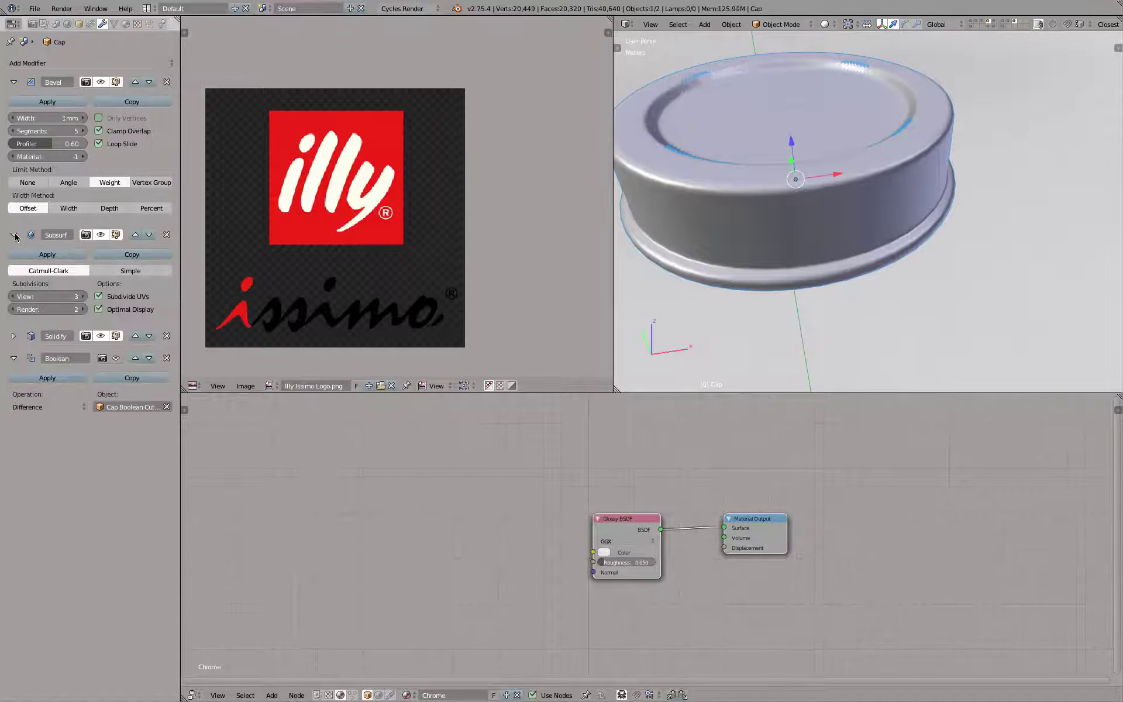
{"action": "left_click", "coordinate": [83, 296]}
{"action": "scroll", "coordinate": [971, 251], "scroll_direction": "up", "scroll_amount": 5}
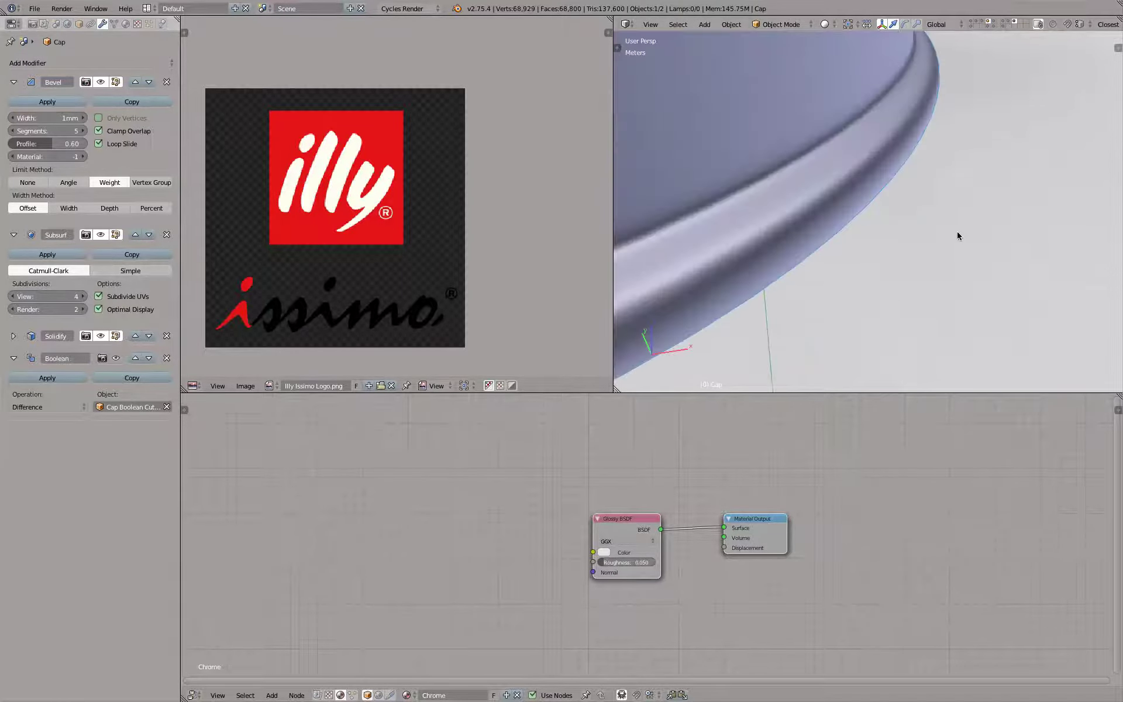
{"action": "left_click", "coordinate": [12, 297]}
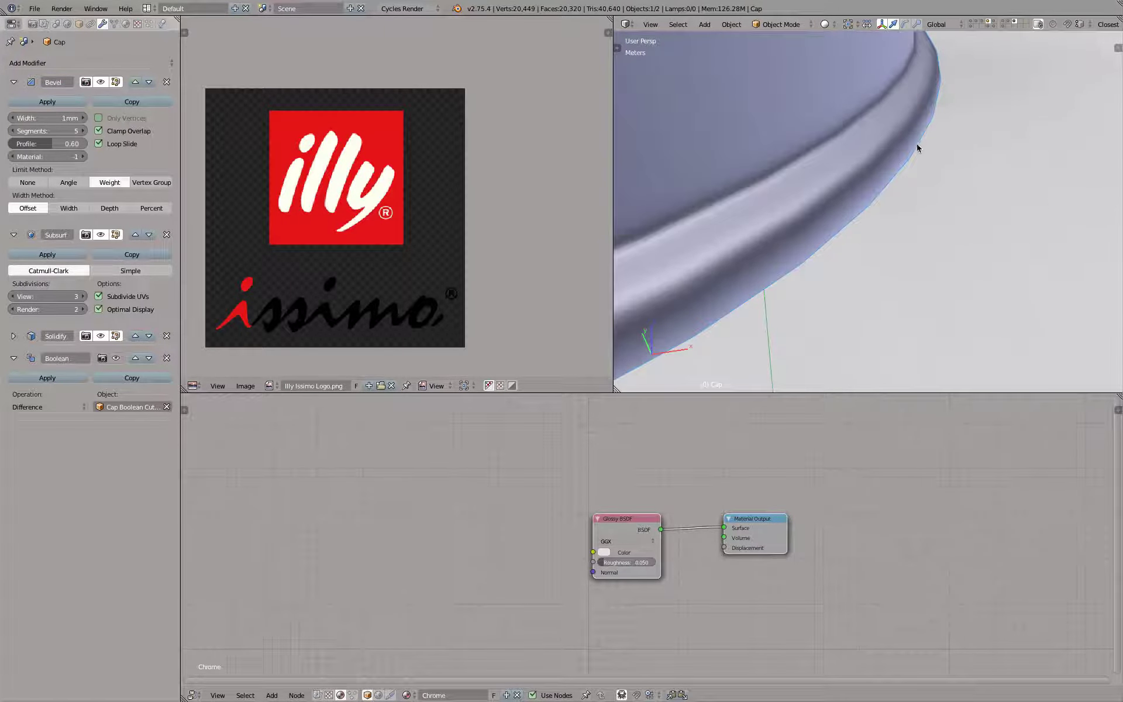
{"action": "left_click", "coordinate": [83, 297]}
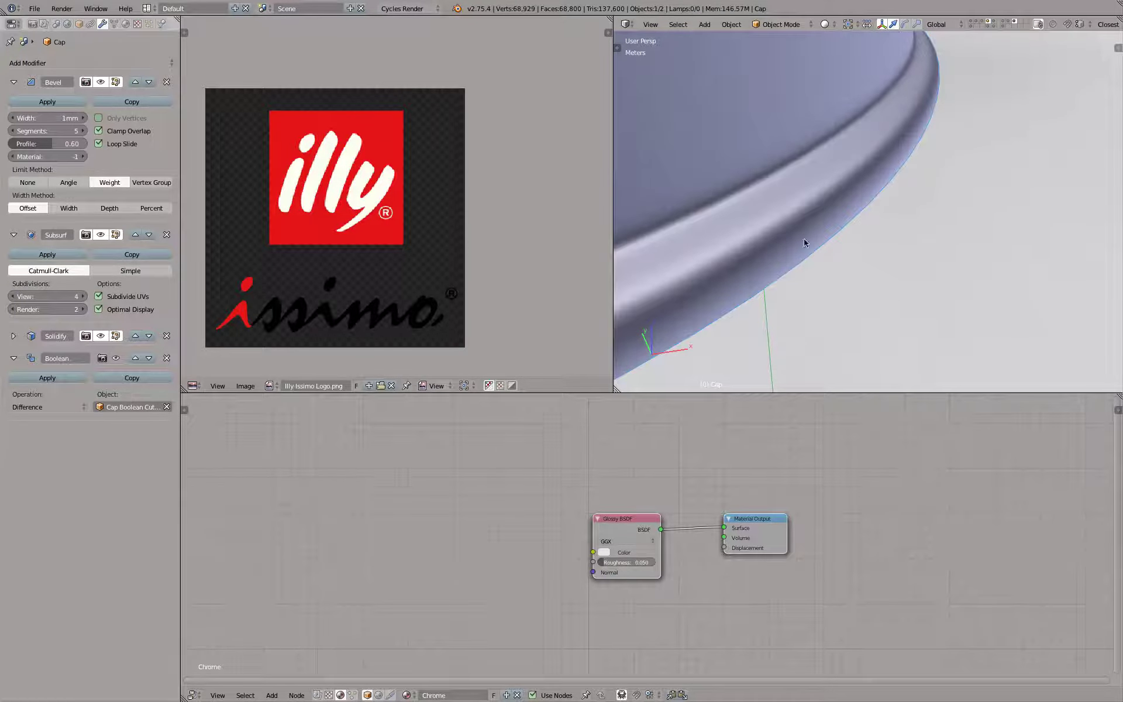
Step: Check the cap in the rendered preview and set its Subdivision Surface view level to 5
{"action": "scroll", "coordinate": [916, 226], "scroll_direction": "down", "scroll_amount": 9}
{"action": "middle_click_drag", "start_coordinate": [875, 185], "coordinate": [875, 189]}
{"action": "scroll", "coordinate": [863, 123], "scroll_direction": "up", "scroll_amount": 1}
{"action": "key", "text": "shift+z"}
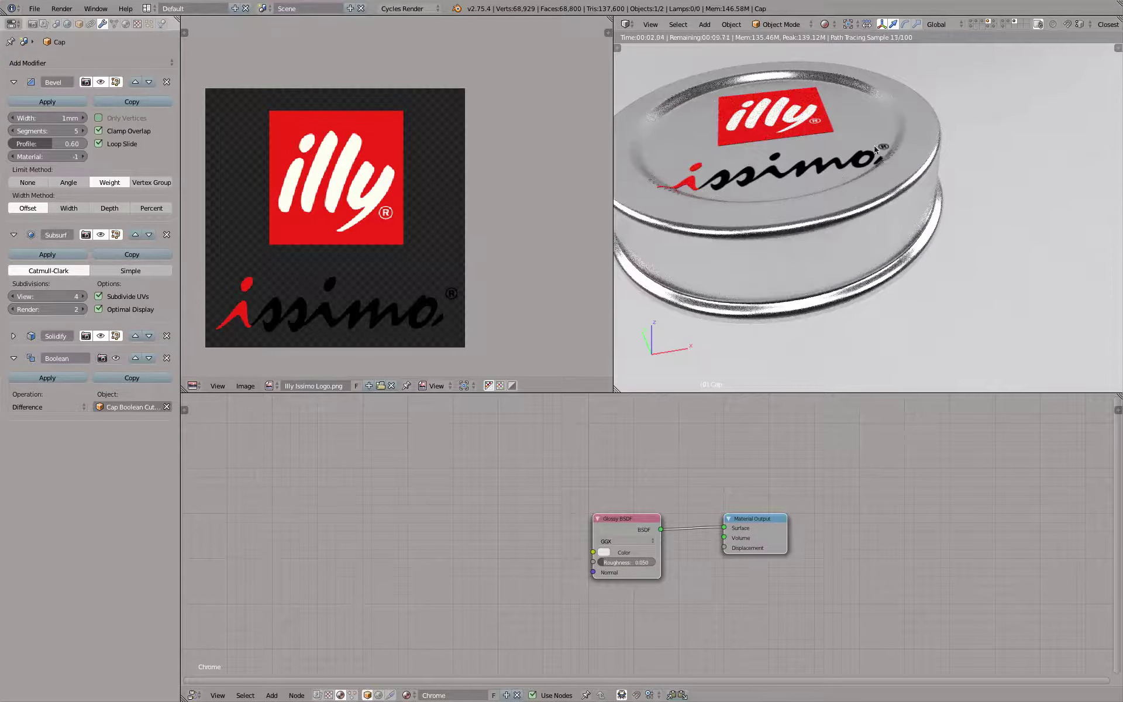
{"action": "middle_click_drag", "start_coordinate": [831, 169], "coordinate": [856, 261]}
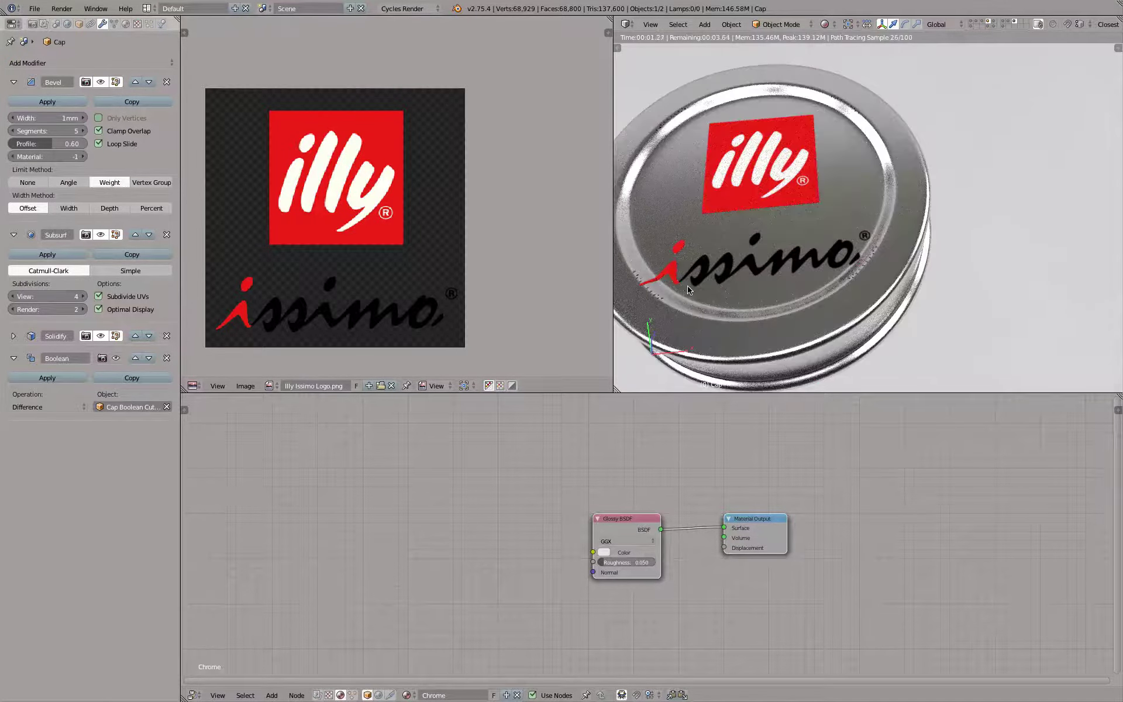
{"action": "scroll", "coordinate": [938, 231], "scroll_direction": "up", "scroll_amount": 2}
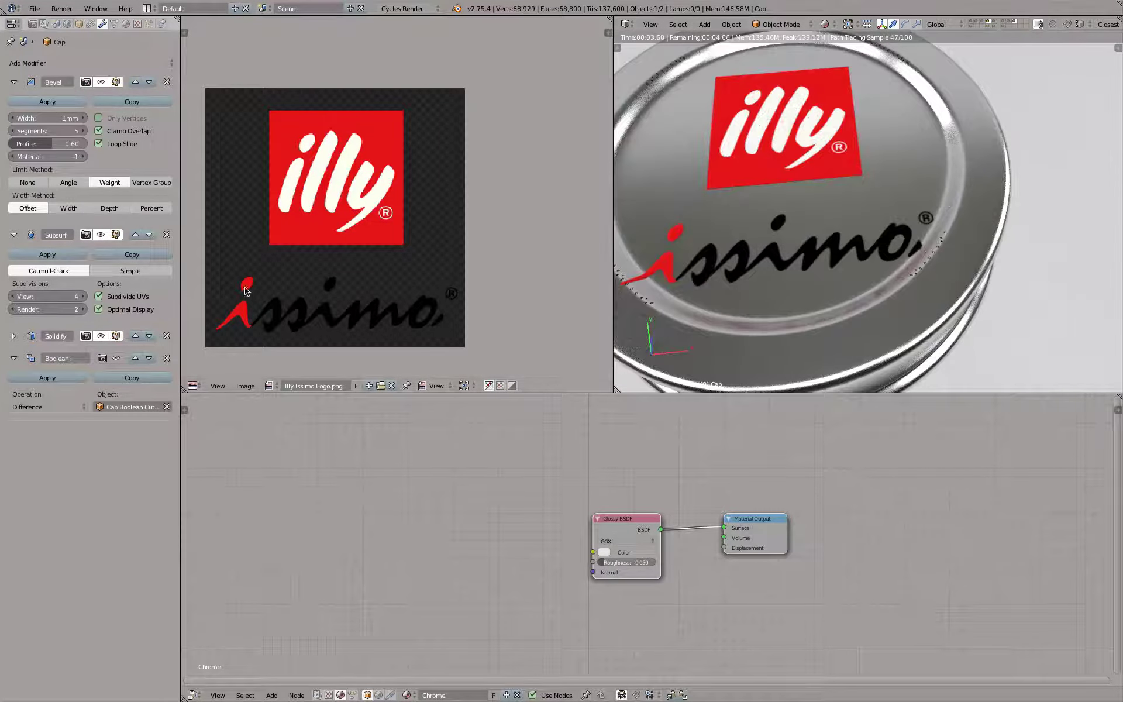
{"action": "left_click", "coordinate": [43, 294]}
{"action": "type", "text": "5"}
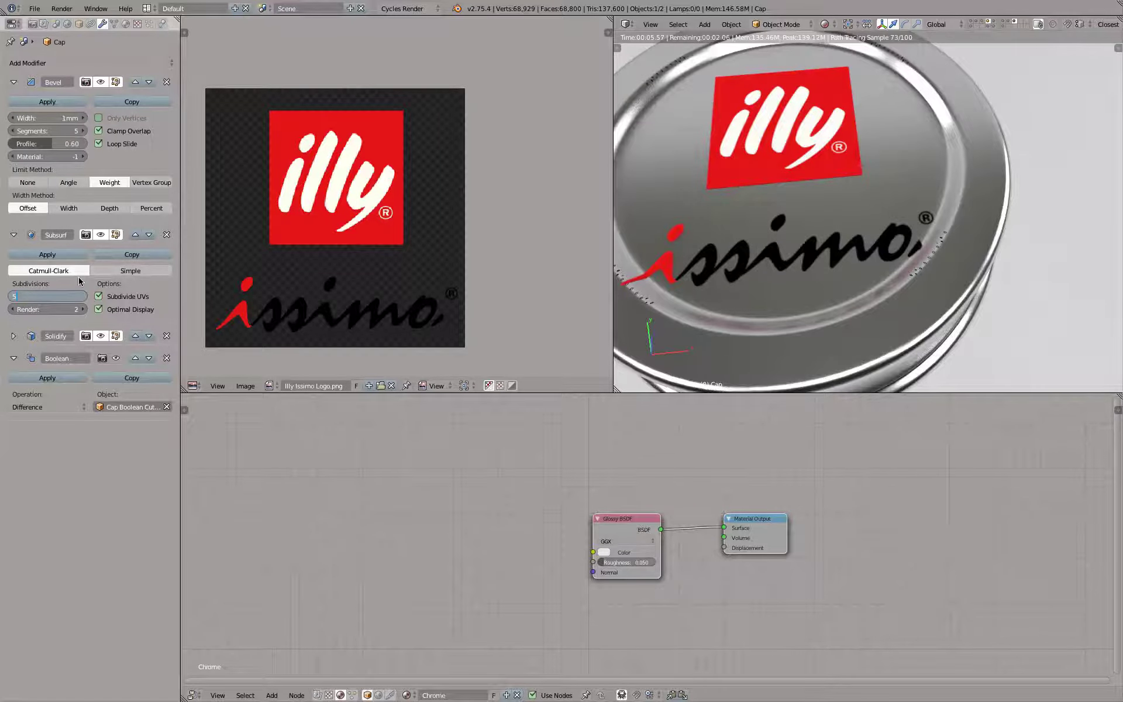
{"action": "key", "text": "Return"}
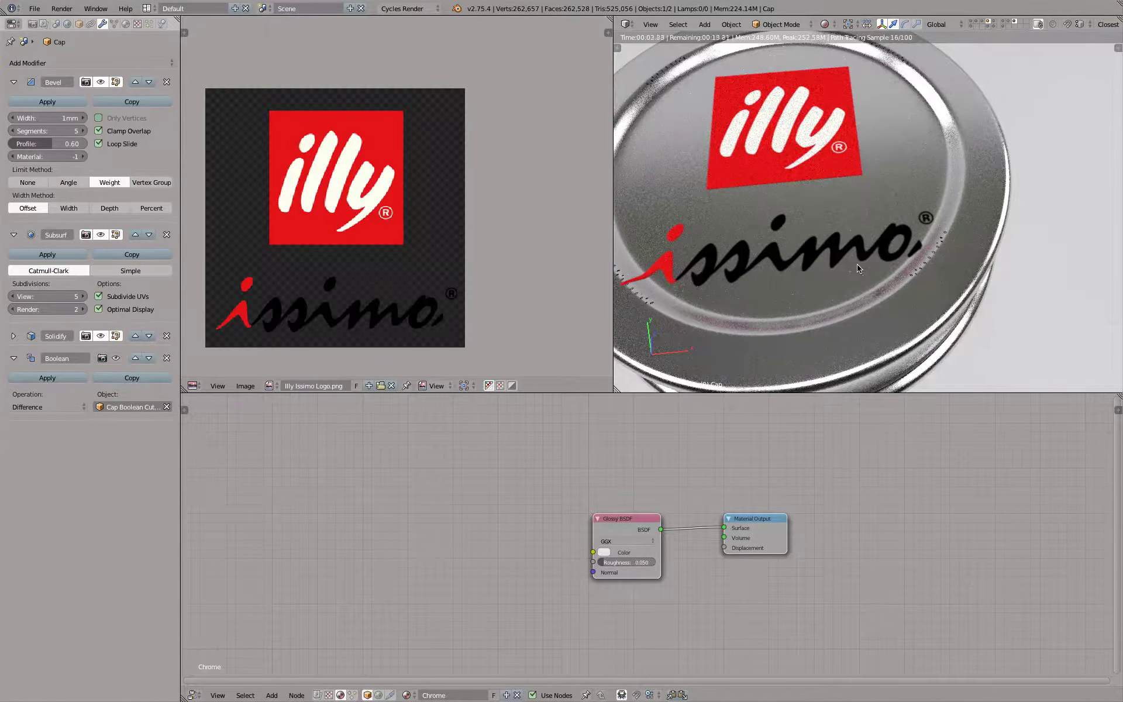
Step: Select the logo label and examine in solid shading where it crosses the cap's groove
{"action": "scroll", "coordinate": [858, 268], "scroll_direction": "up", "scroll_amount": 4}
{"action": "scroll", "coordinate": [986, 194], "scroll_direction": "down", "scroll_amount": 1}
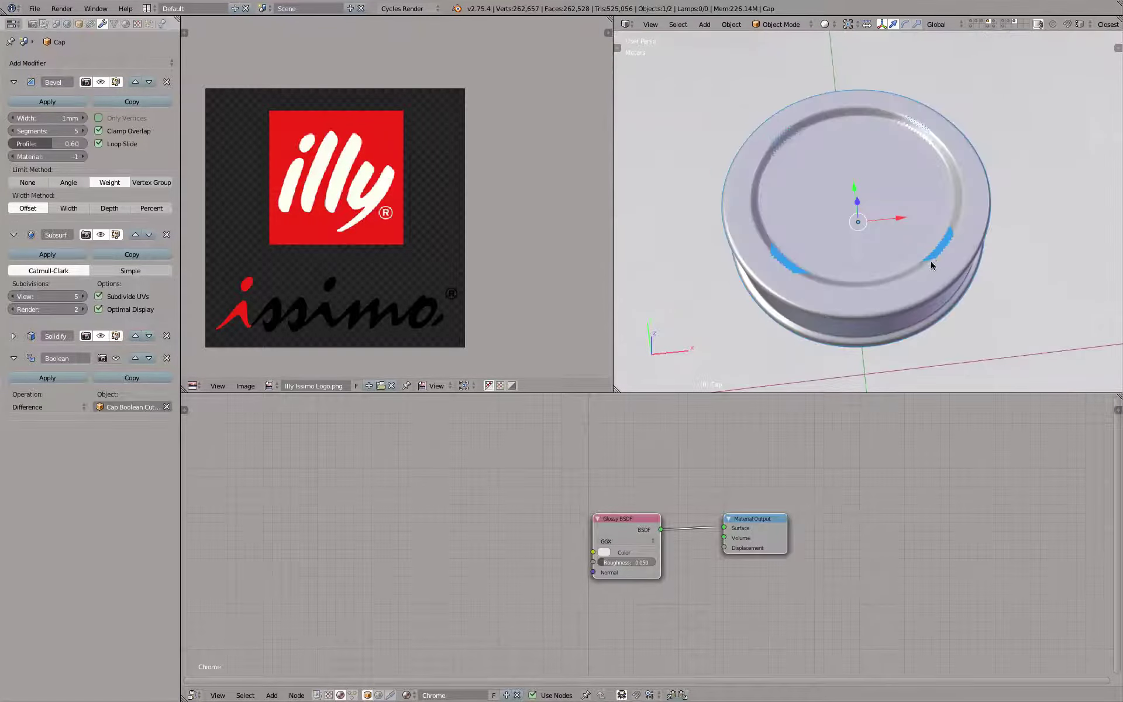
{"action": "scroll", "coordinate": [930, 261], "scroll_direction": "up", "scroll_amount": 8}
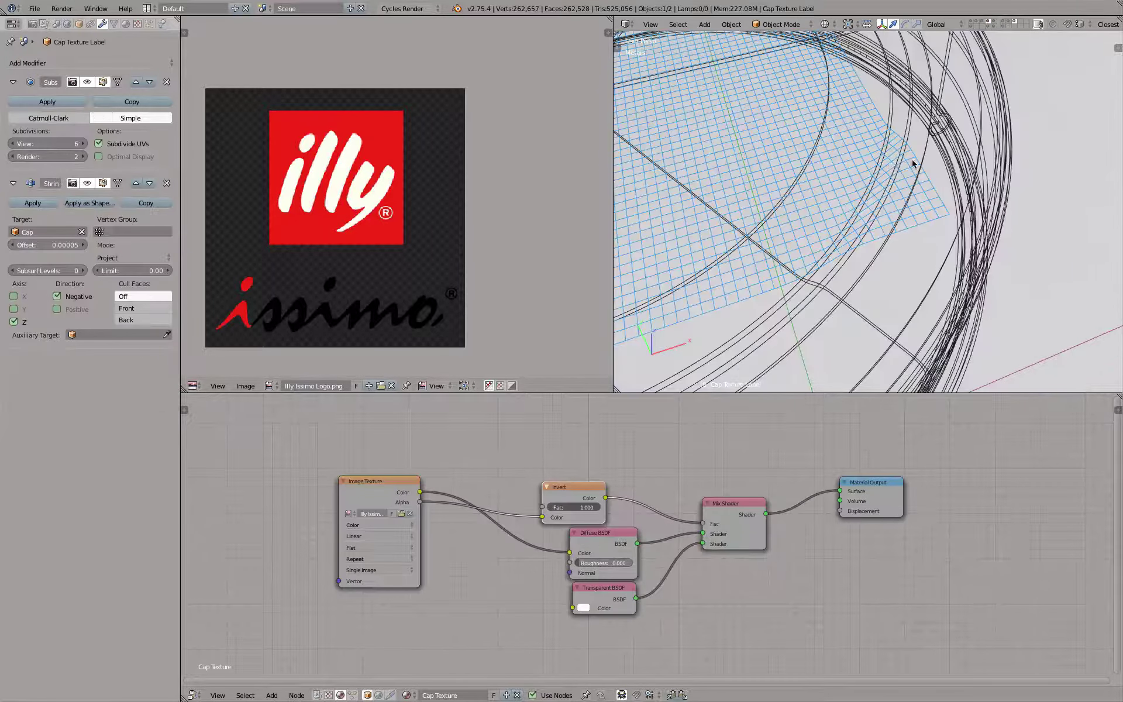
{"action": "key", "text": "z"}
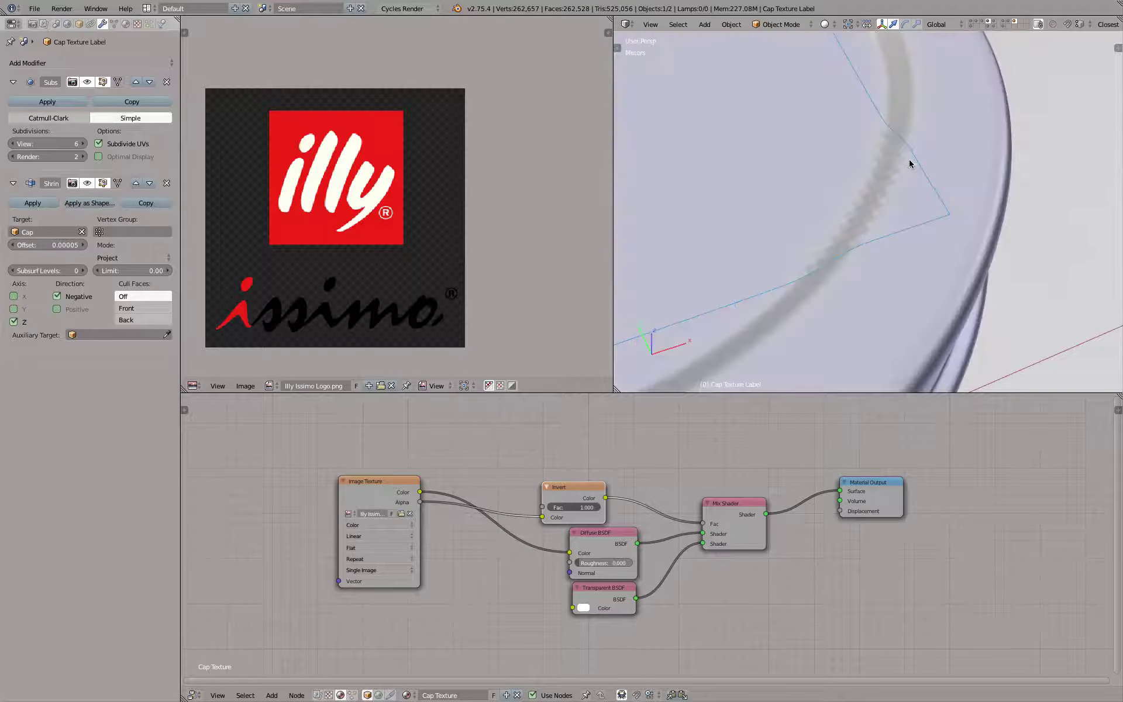
{"action": "scroll", "coordinate": [909, 161], "scroll_direction": "down", "scroll_amount": 3}
{"action": "mouse_move", "coordinate": [876, 181]}
{"action": "middle_mouse_down"}
{"action": "mouse_move", "coordinate": [918, 188]}
{"action": "mouse_move", "coordinate": [972, 158]}
{"action": "middle_mouse_up"}
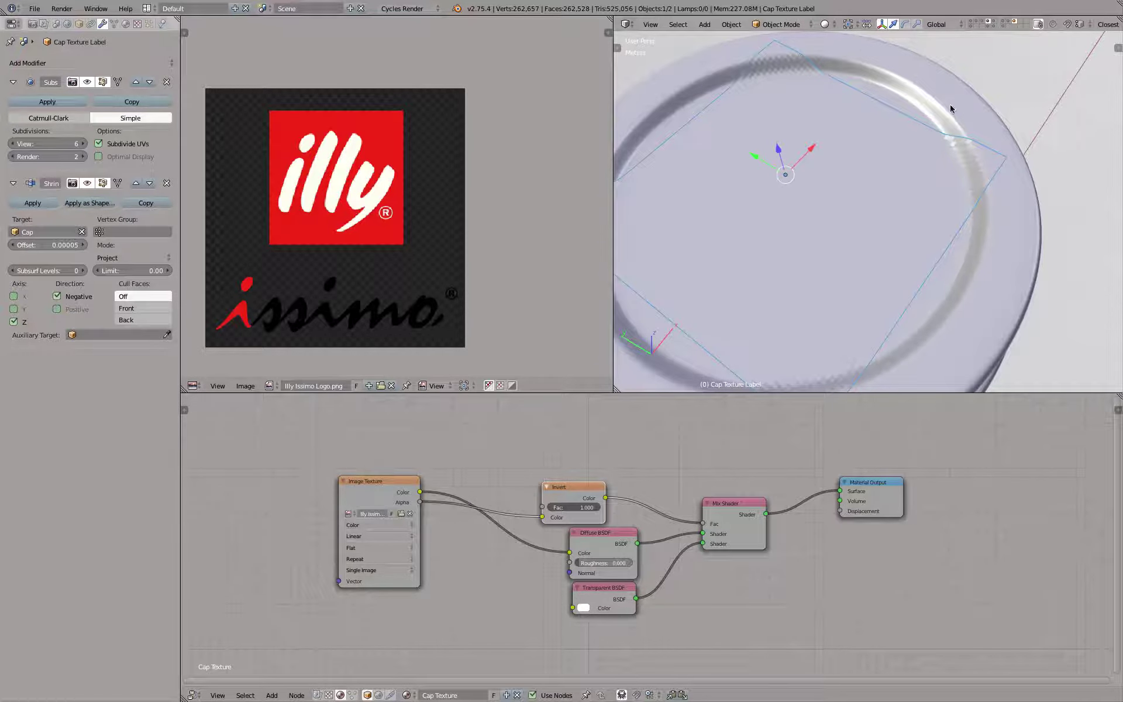
Step: Apply smooth shading to the label's faces and vertices in Edit Mode, and return to Object Mode
{"action": "left_click", "coordinate": [621, 48]}
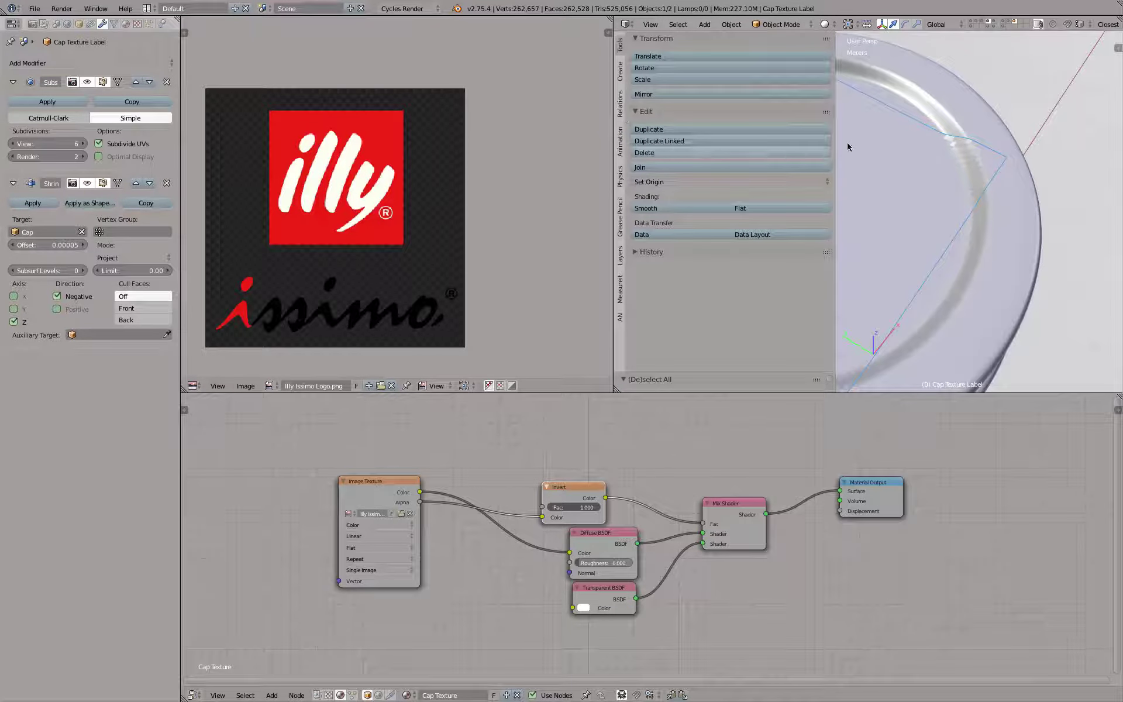
{"action": "key", "text": "Tab"}
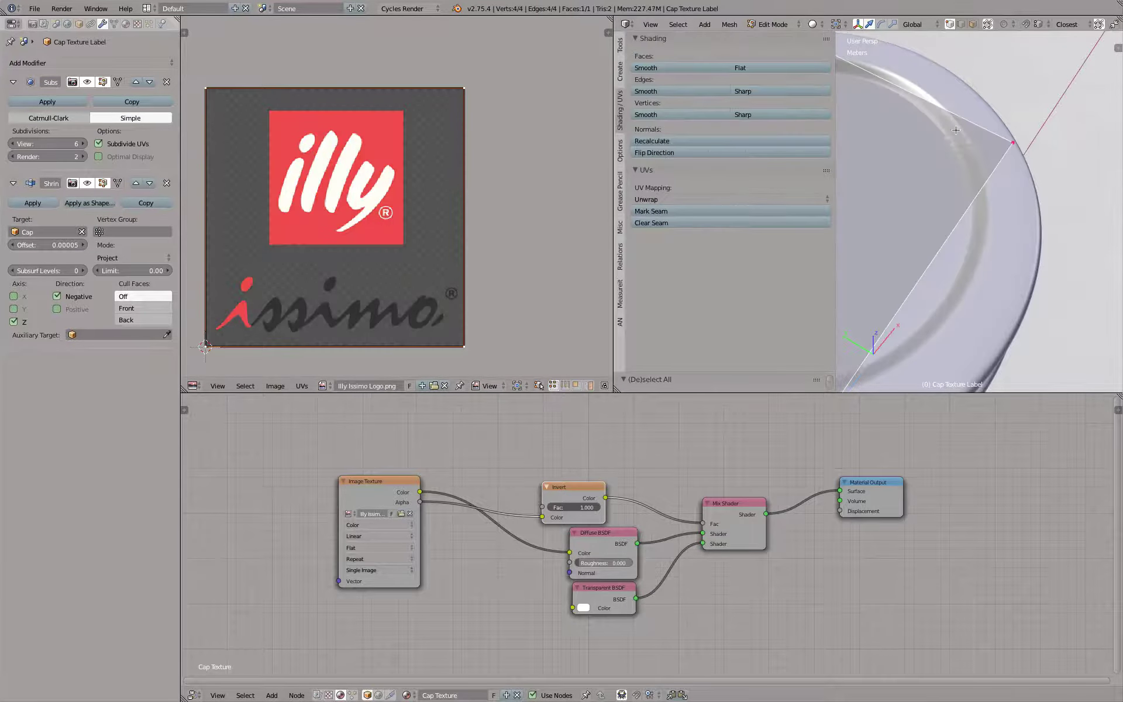
{"action": "left_click", "coordinate": [662, 114]}
{"action": "key", "text": "Tab"}
{"action": "key", "text": "Tab"}
{"action": "key", "text": "a"}
{"action": "key", "text": "a"}
{"action": "left_click", "coordinate": [668, 65]}
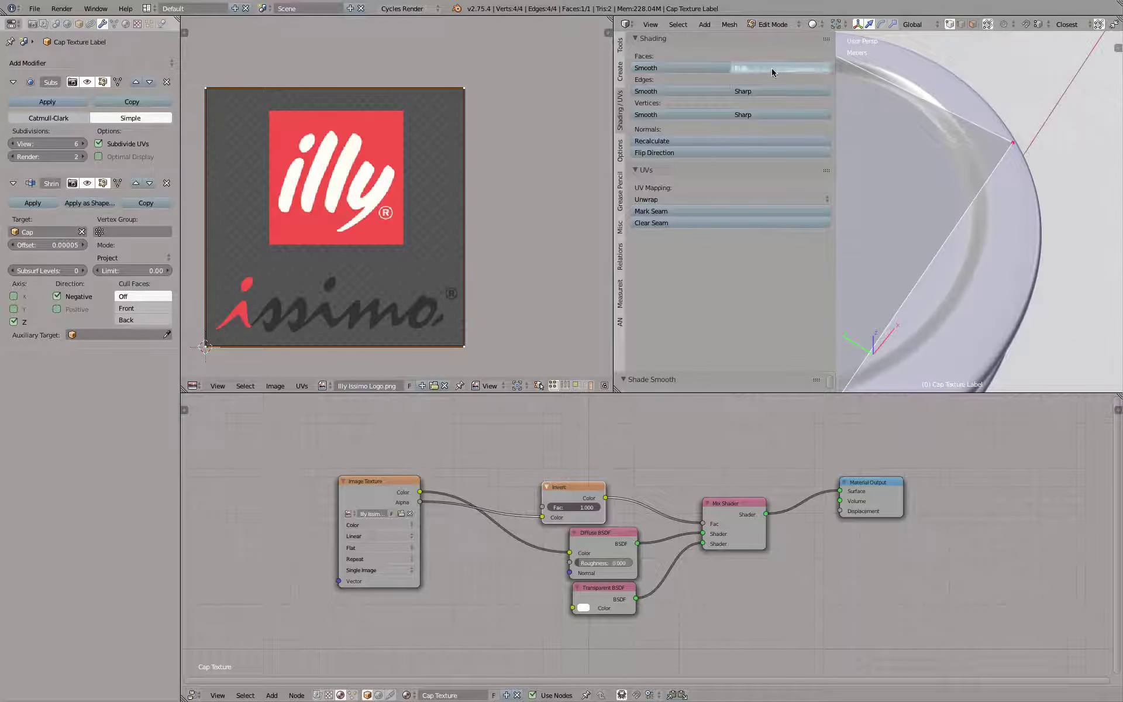
{"action": "left_click", "coordinate": [772, 68]}
{"action": "left_click", "coordinate": [697, 66]}
{"action": "key", "text": "Tab"}
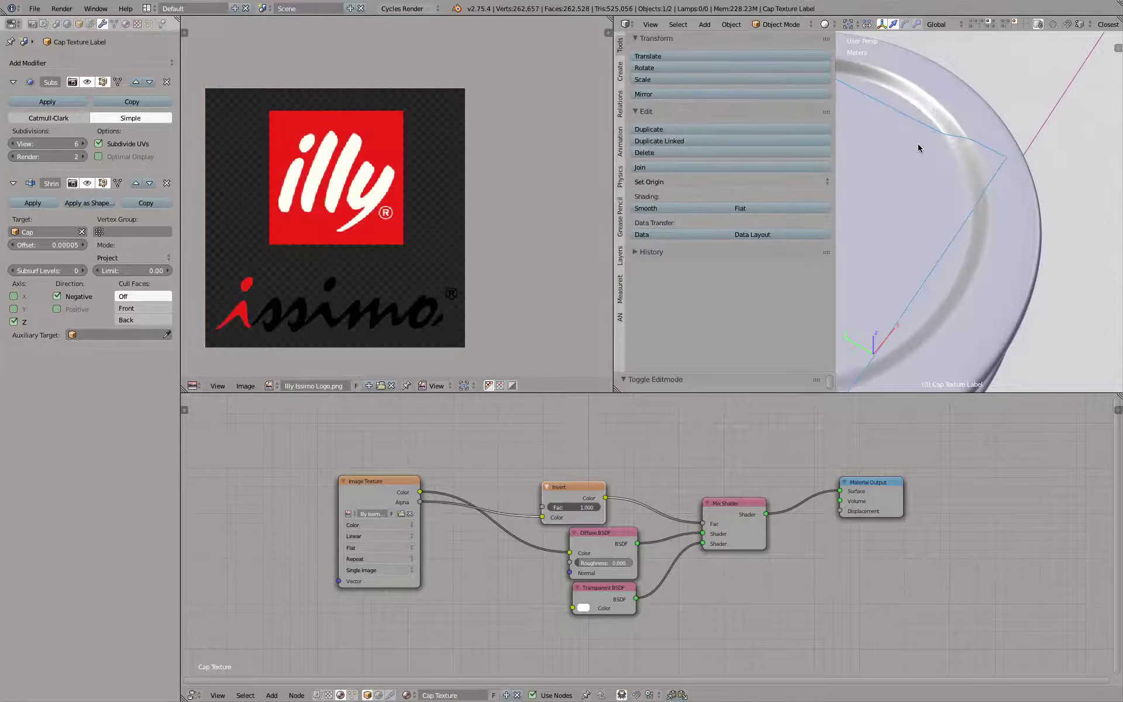
Step: Hide the viewport's tool shelf and show the cap with its logo in the rendered preview
{"action": "scroll", "coordinate": [918, 146], "scroll_direction": "down", "scroll_amount": 6}
{"action": "mouse_move", "coordinate": [928, 168]}
{"action": "middle_mouse_down"}
{"action": "mouse_move", "coordinate": [917, 187]}
{"action": "mouse_move", "coordinate": [910, 164]}
{"action": "middle_mouse_up"}
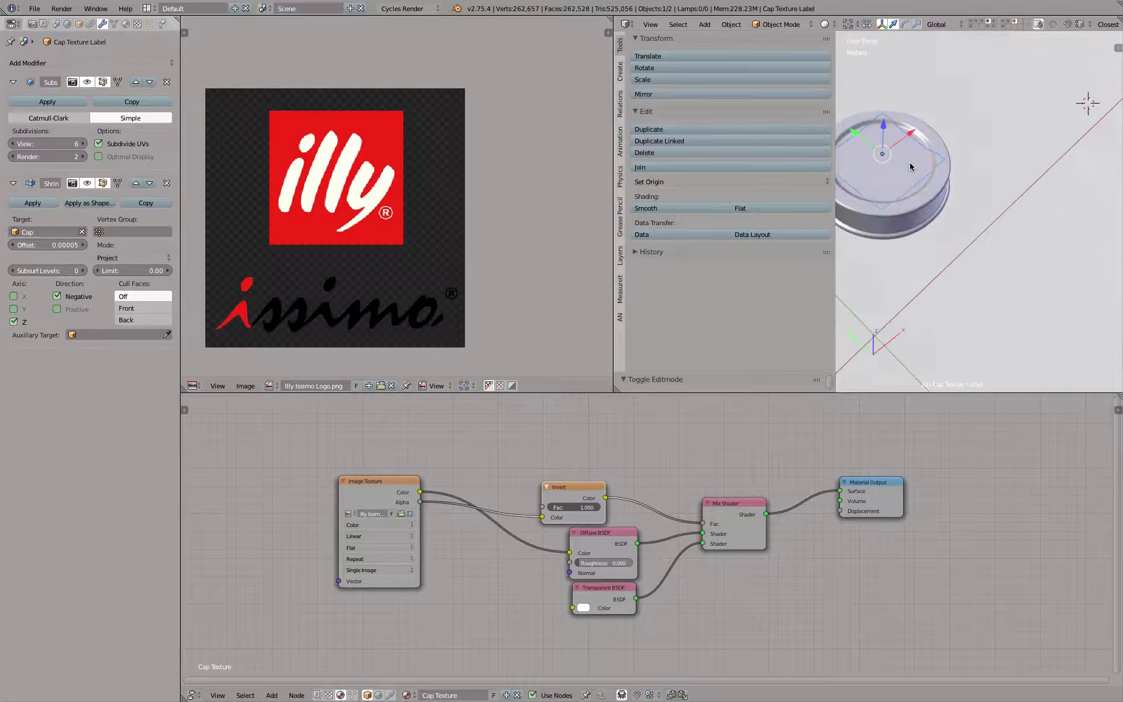
{"action": "key", "text": "n"}
{"action": "scroll", "coordinate": [907, 162], "scroll_direction": "up", "scroll_amount": 4}
{"action": "scroll", "coordinate": [907, 162], "scroll_direction": "down", "scroll_amount": 3}
{"action": "key", "text": "n"}
{"action": "key", "text": "t"}
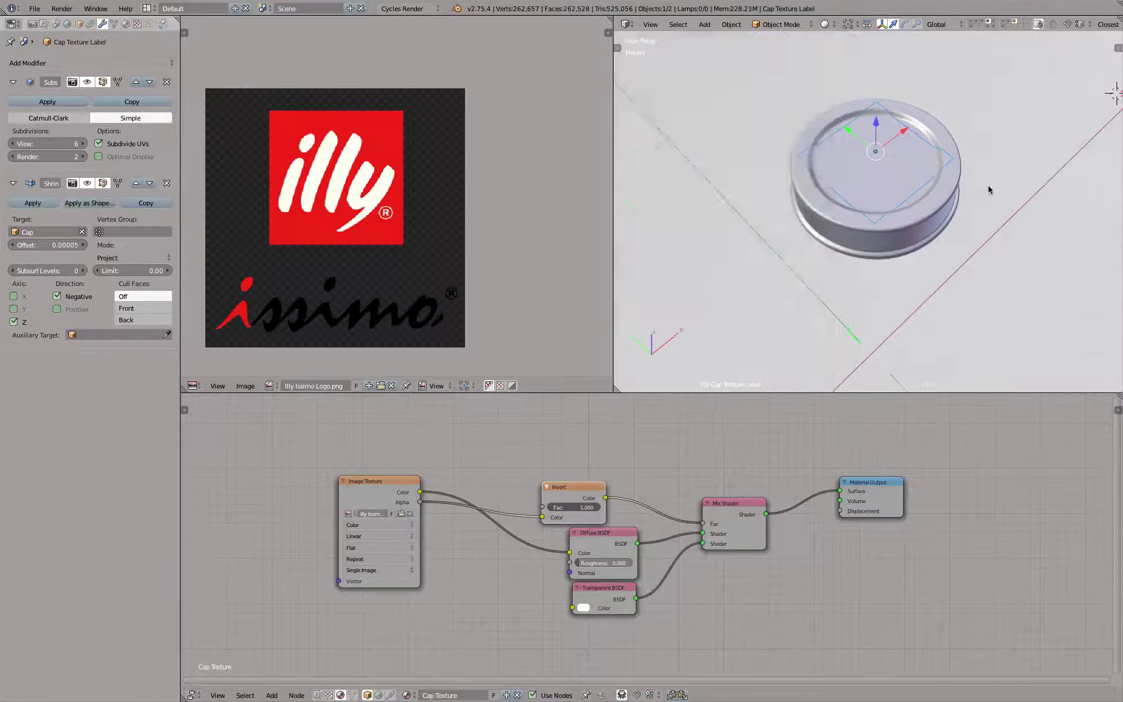
{"action": "scroll", "coordinate": [988, 189], "scroll_direction": "up", "scroll_amount": 4}
{"action": "key", "text": "shift+z"}
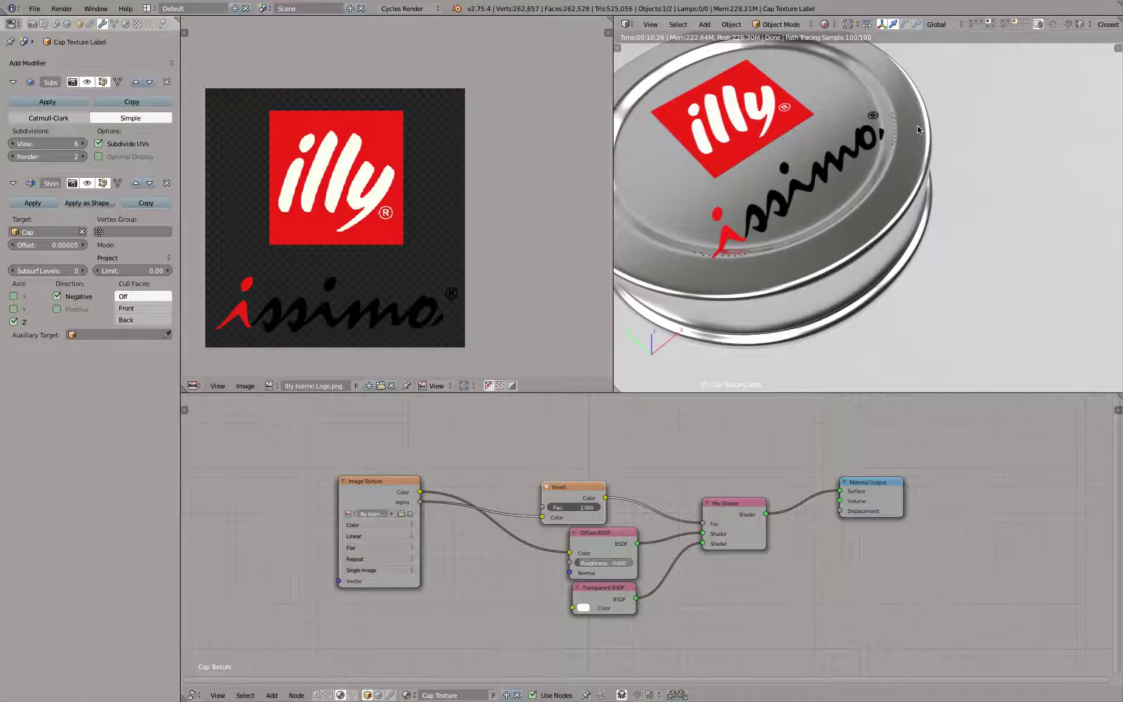
Step: Examine the rendered logo on the cap from straight above and from a tilted front angle
{"action": "scroll", "coordinate": [1076, 77], "scroll_direction": "down", "scroll_amount": 5}
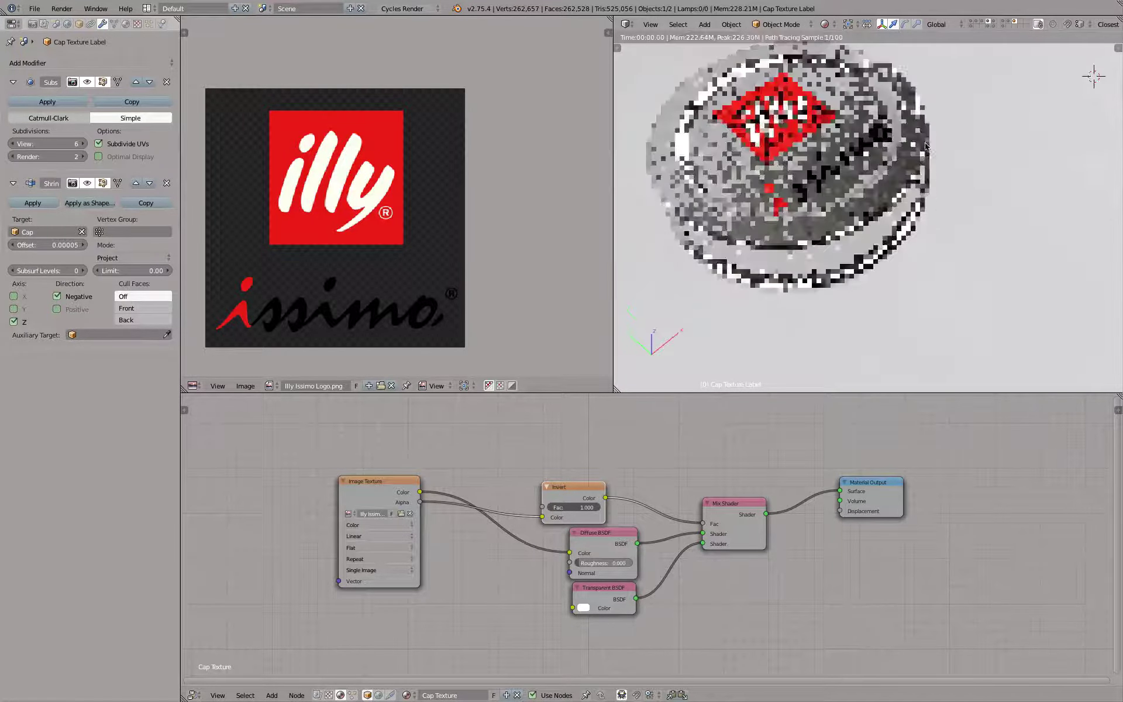
{"action": "middle_click_drag", "start_coordinate": [1075, 81], "coordinate": [1003, 108]}
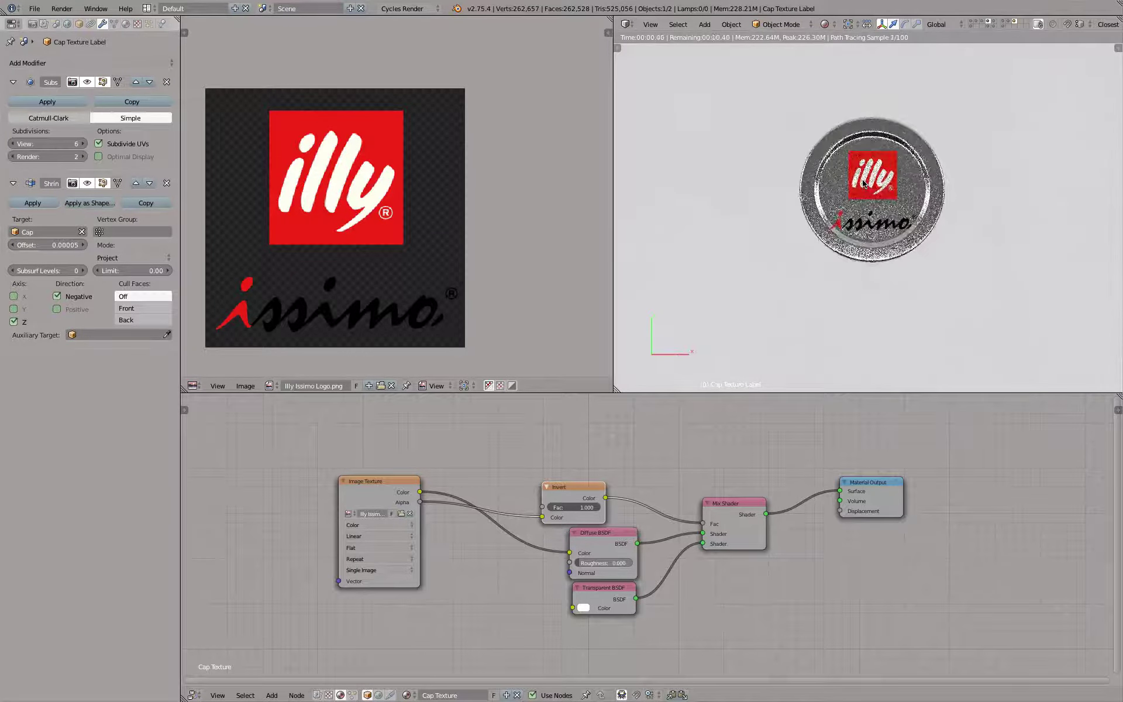
{"action": "scroll", "coordinate": [896, 216], "scroll_direction": "up", "scroll_amount": 3}
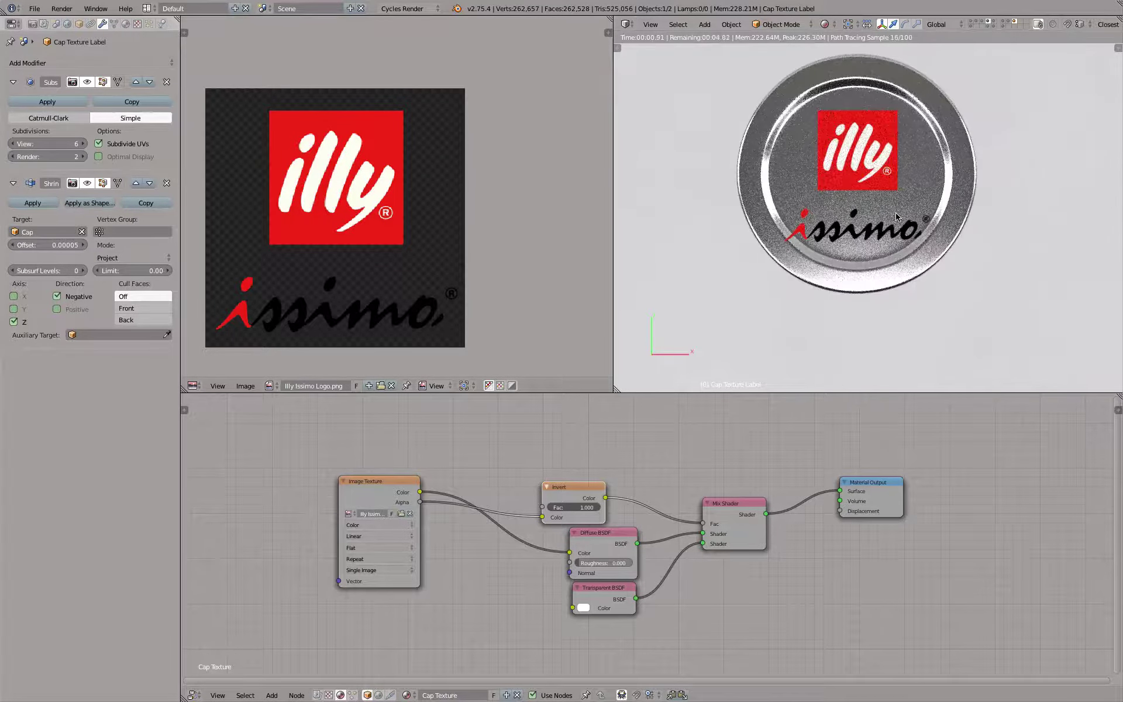
{"action": "key", "text": "KP_2"}
{"action": "key", "text": "KP_2"}
{"action": "middle_click_drag", "start_coordinate": [893, 156], "coordinate": [893, 223], "text": "shift"}
{"action": "scroll", "coordinate": [891, 214], "scroll_direction": "up", "scroll_amount": 1}
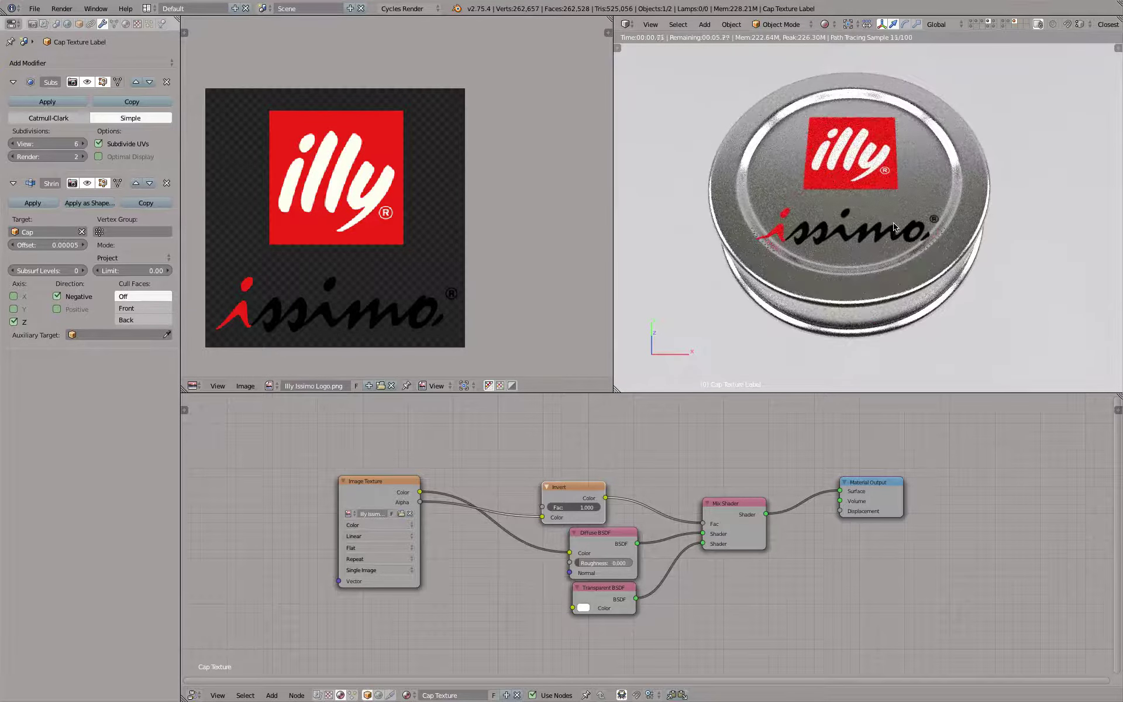
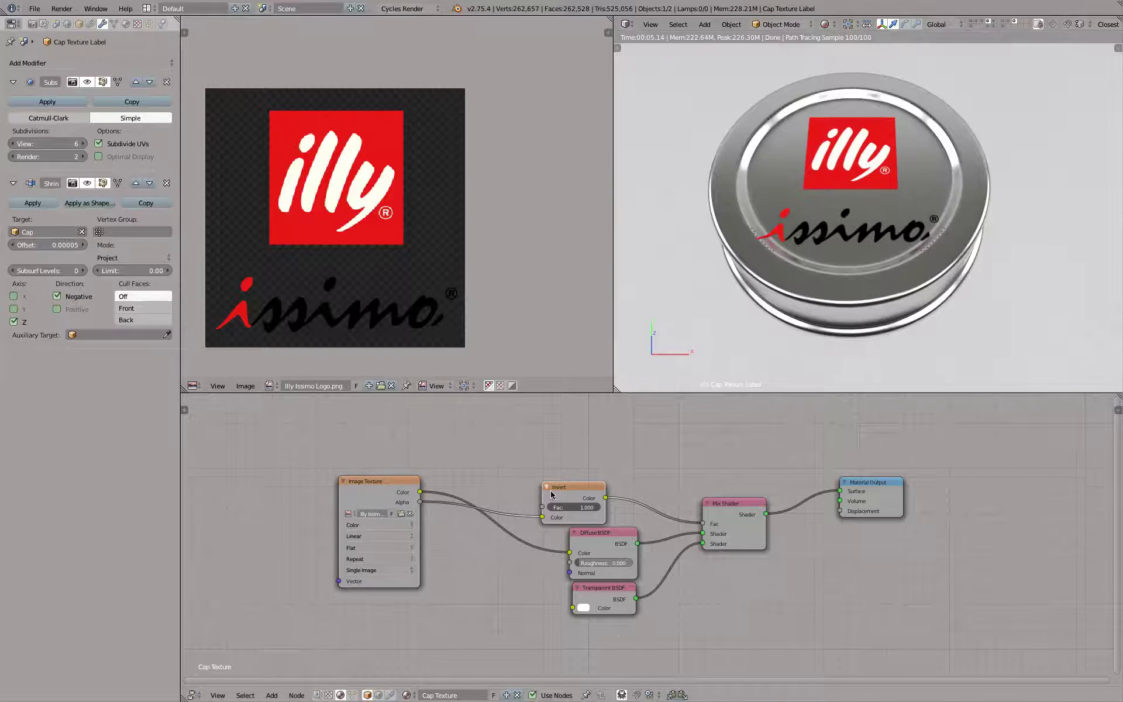
Step: Reposition the Invert and Image Texture nodes and move the Material Output node further from the Mix Shader to make room
{"action": "key", "text": "g"}
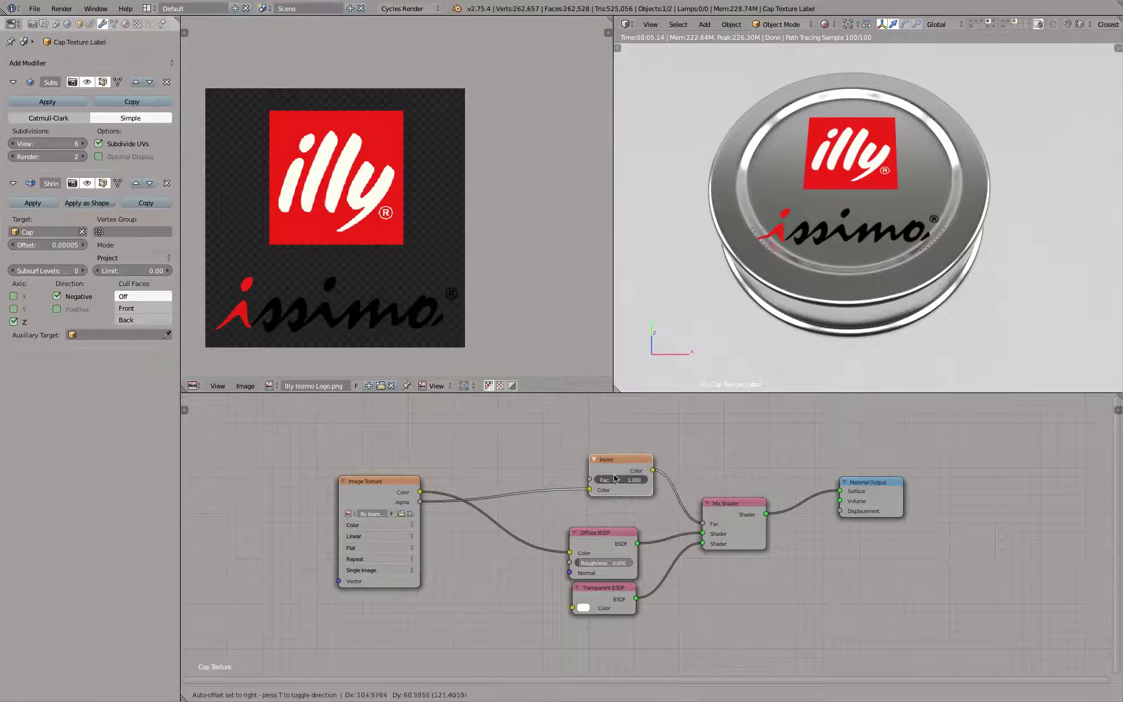
{"action": "left_click", "coordinate": [603, 492]}
{"action": "left_click_drag", "start_coordinate": [379, 481], "coordinate": [411, 494]}
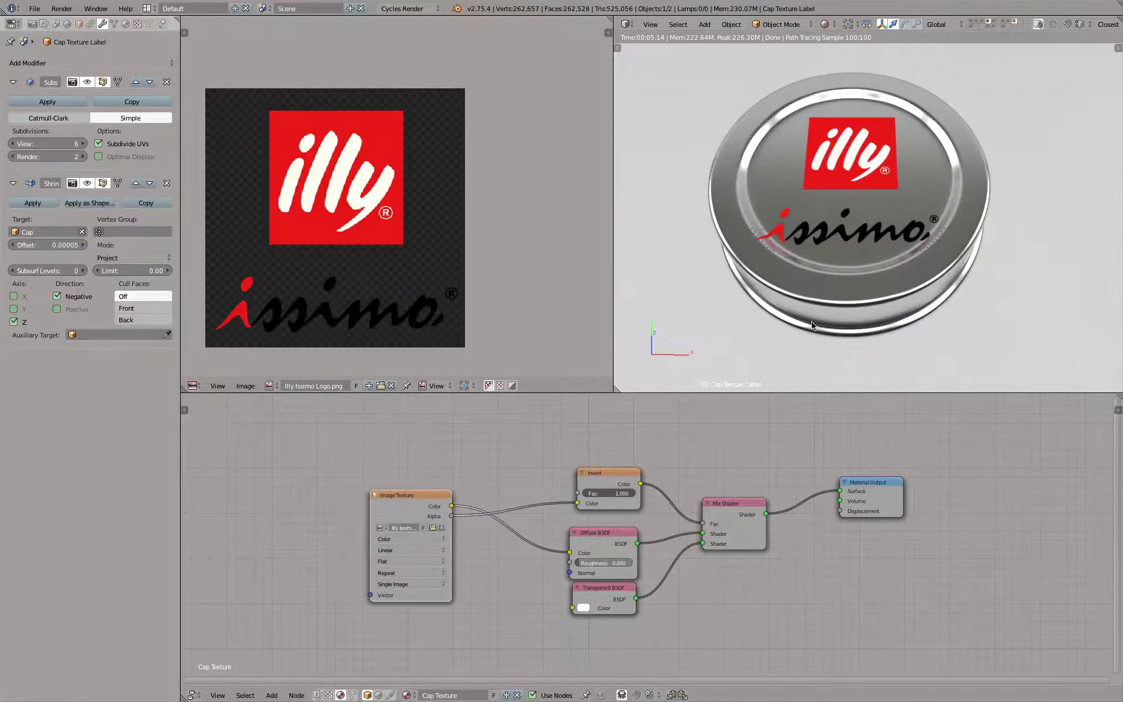
{"action": "middle_click_drag", "start_coordinate": [812, 325], "coordinate": [791, 276]}
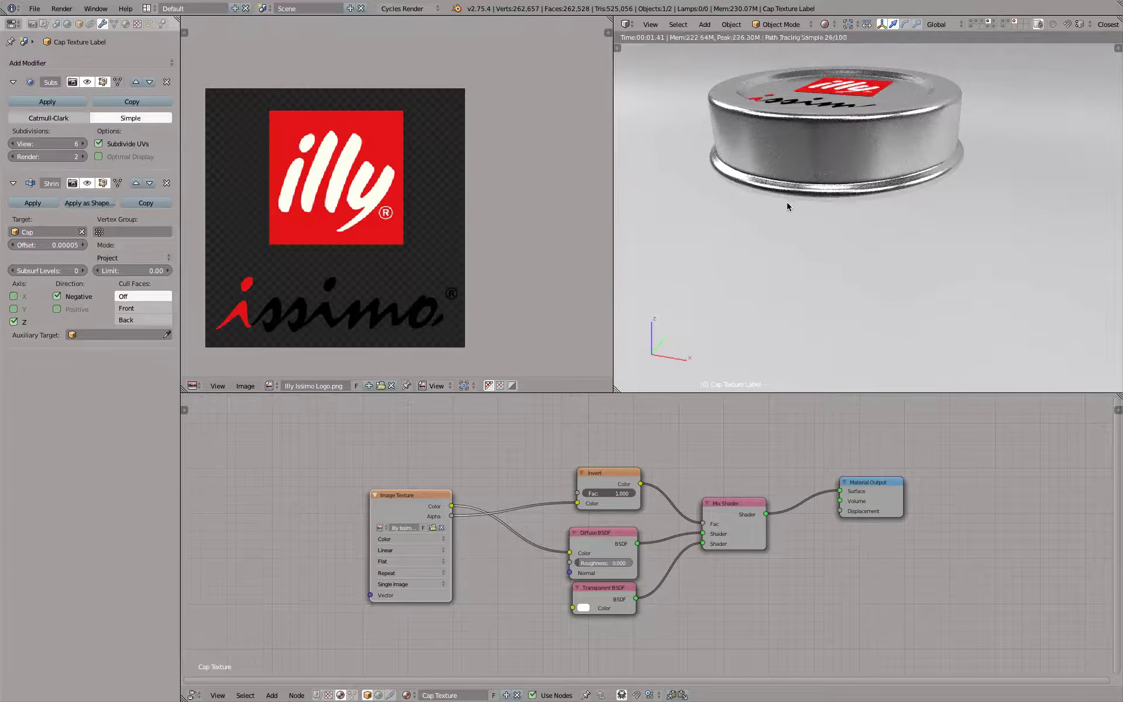
{"action": "middle_click_drag", "start_coordinate": [787, 202], "coordinate": [784, 217]}
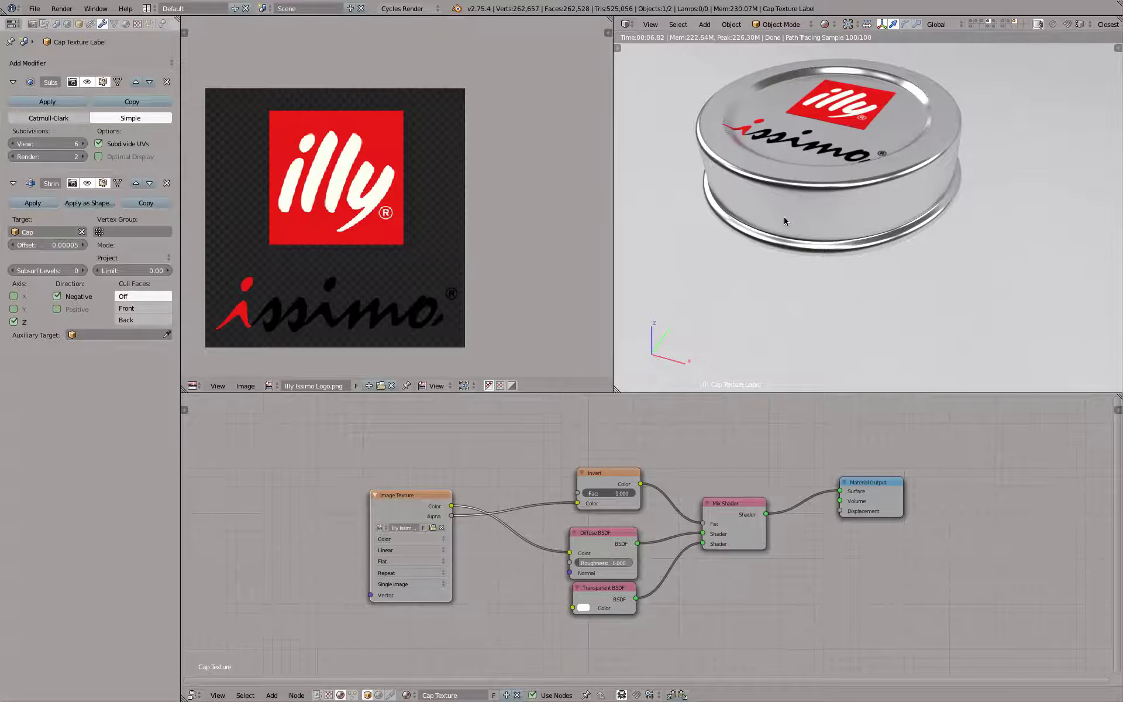
{"action": "left_click_drag", "start_coordinate": [891, 483], "coordinate": [1029, 492]}
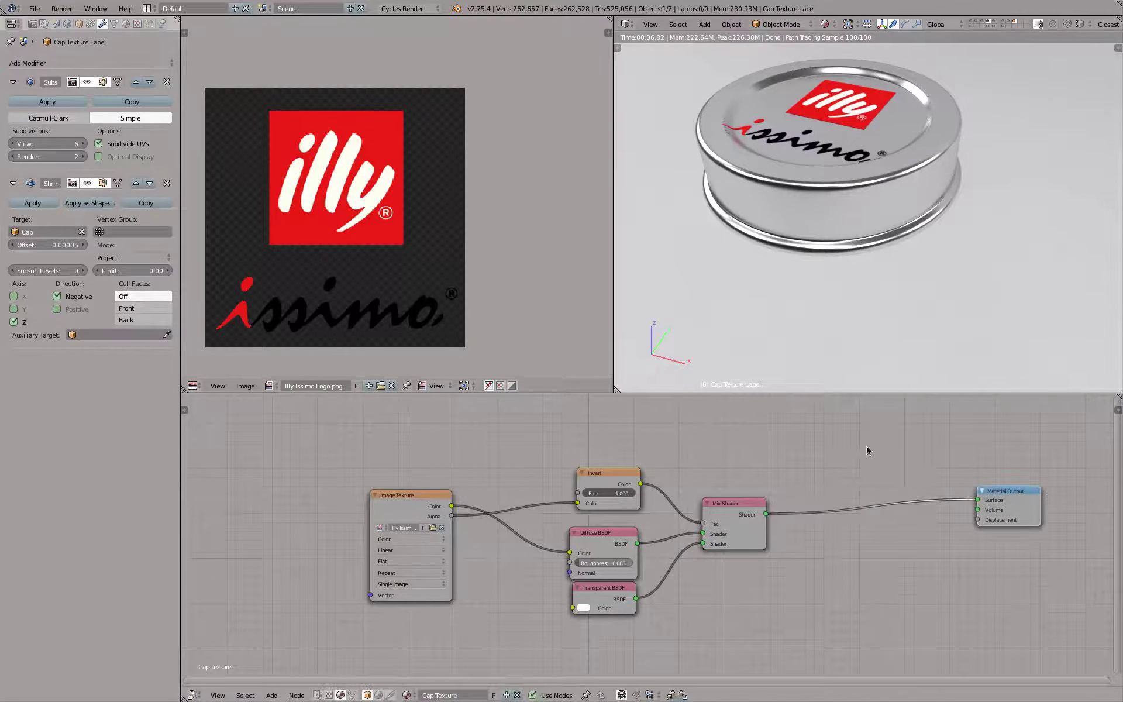
Step: Add a Glossy BSDF node to the label material, between the Mix Shader and Material Output, and set its roughness to 0
{"action": "key", "text": "shift+a"}
{"action": "mouse_move", "coordinate": [827, 446]}
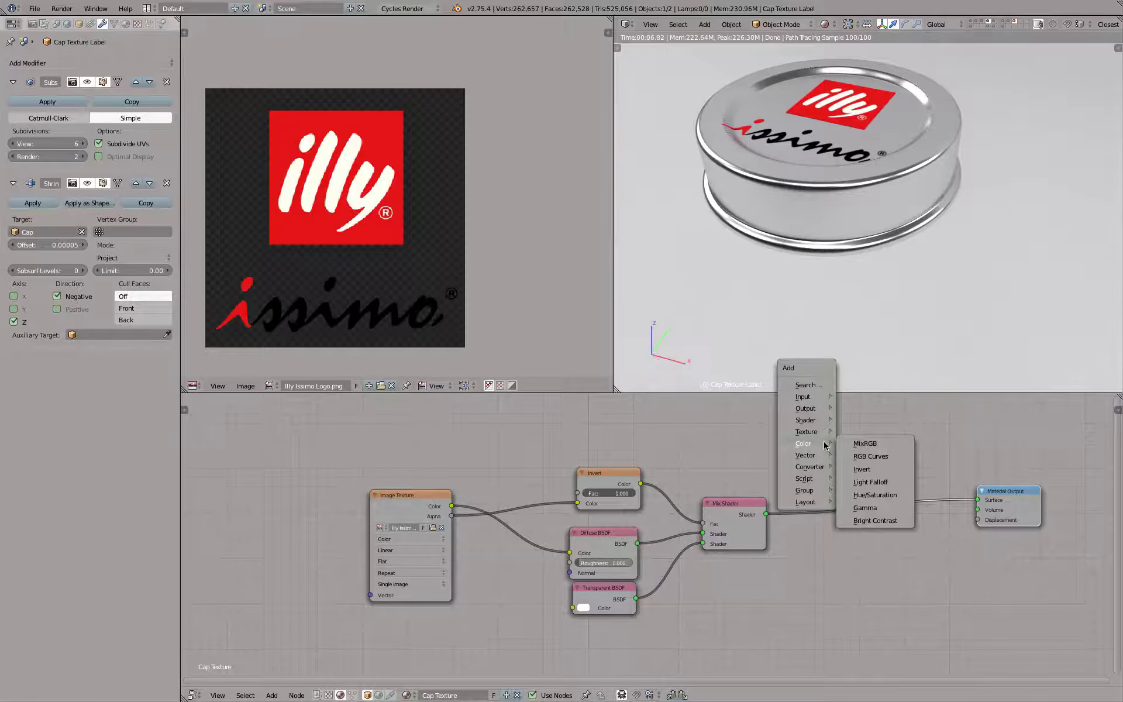
{"action": "mouse_move", "coordinate": [819, 420]}
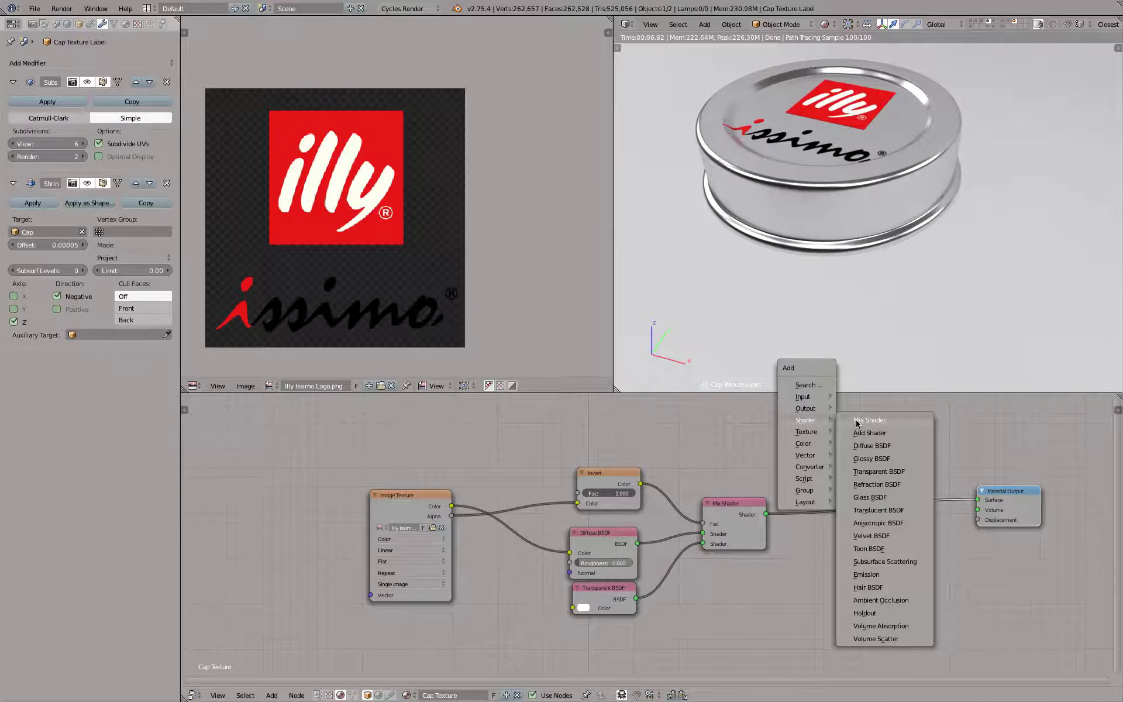
{"action": "left_click", "coordinate": [871, 458]}
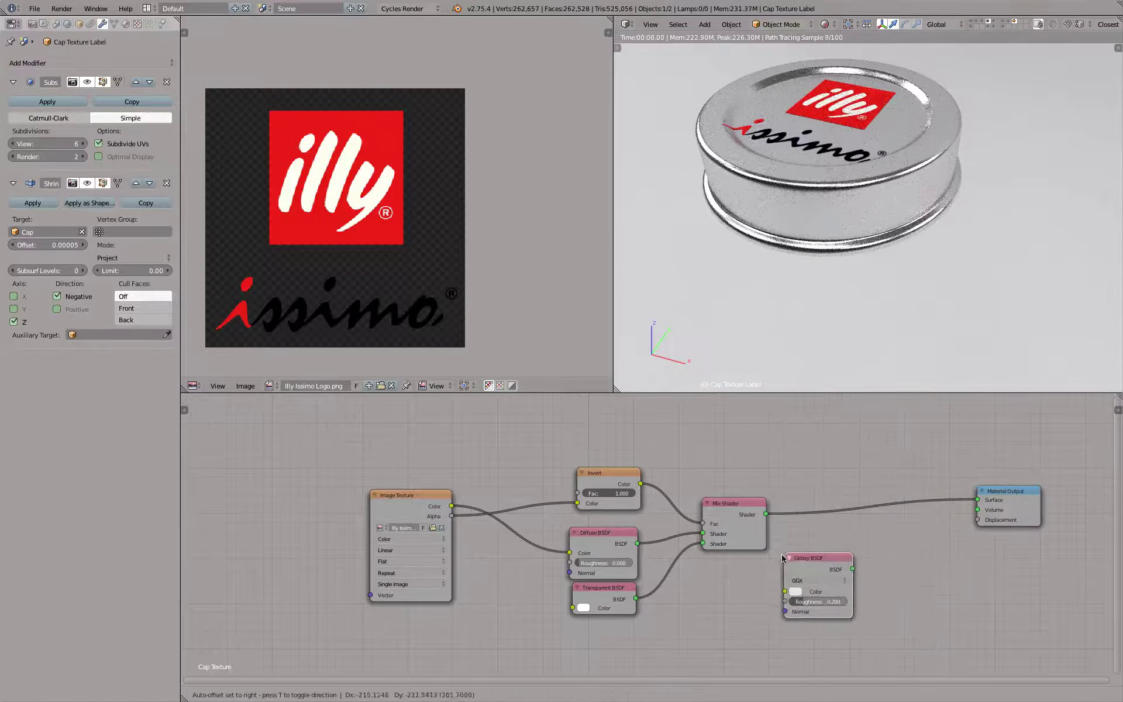
{"action": "left_click", "coordinate": [780, 565]}
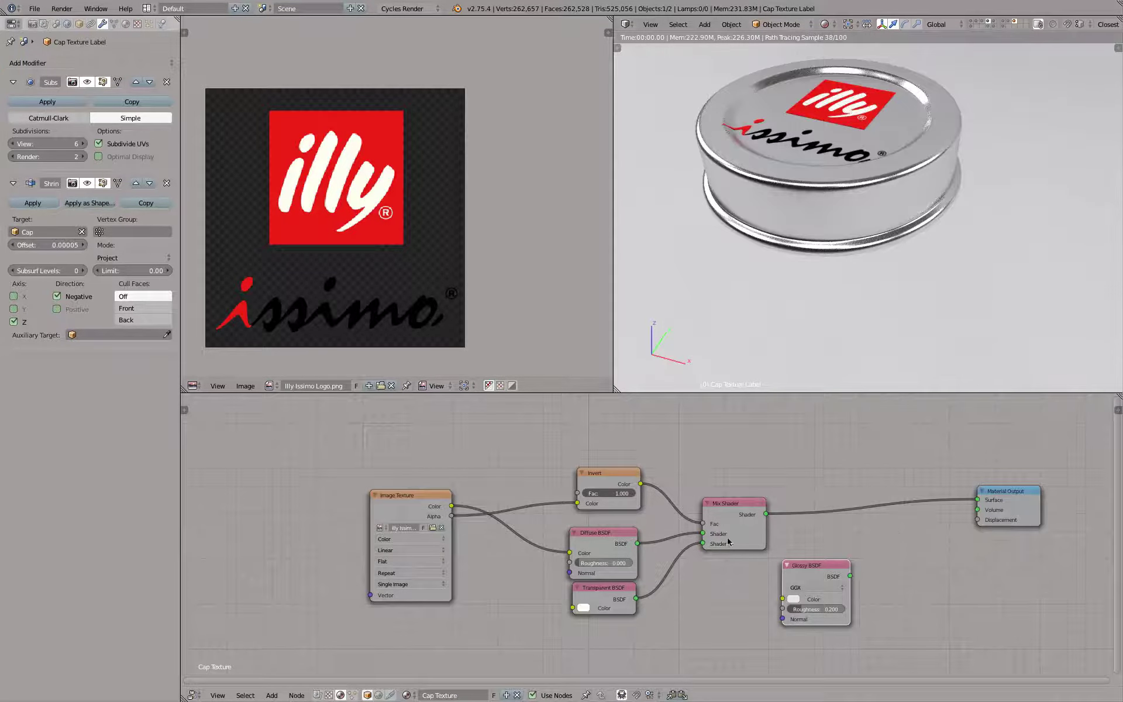
{"action": "left_click_drag", "start_coordinate": [849, 575], "coordinate": [978, 500]}
{"action": "left_click_drag", "start_coordinate": [766, 514], "coordinate": [976, 501]}
{"action": "double_click", "coordinate": [816, 610]}
{"action": "type", "text": "0"}
{"action": "key", "text": "Return"}
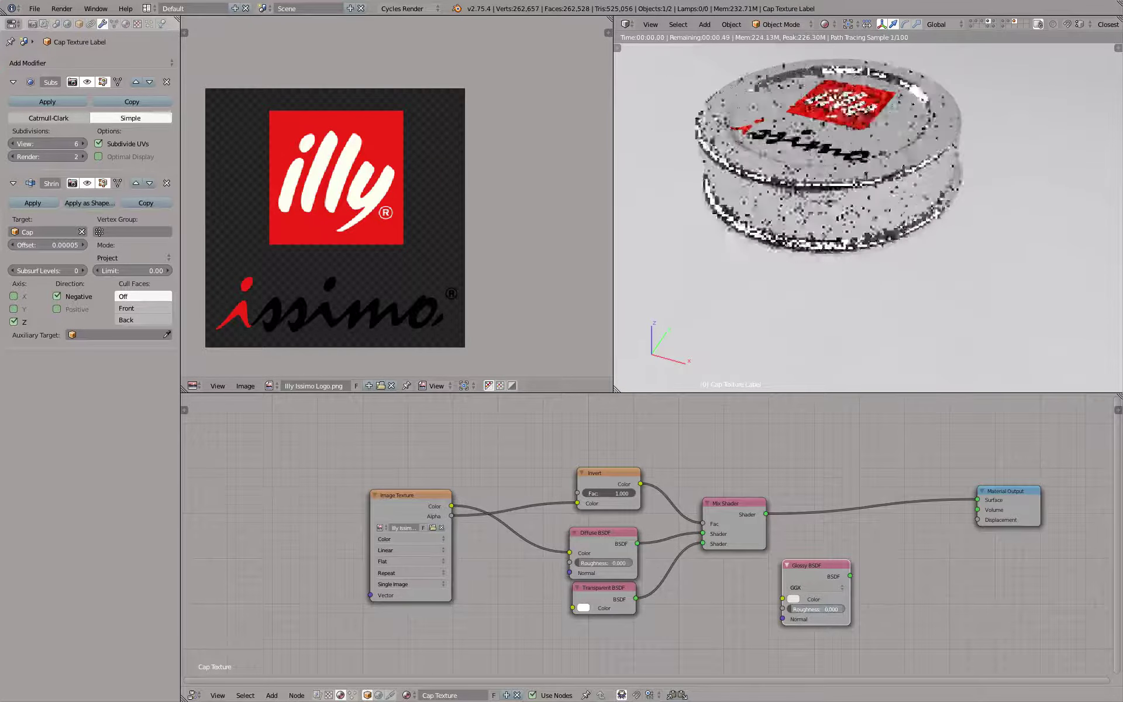
Step: Insert a second Mix Shader before the Material Output and feed the Glossy BSDF into its second shader input with a factor of about 0.4
{"action": "key", "text": "shift+a"}
{"action": "mouse_move", "coordinate": [795, 422]}
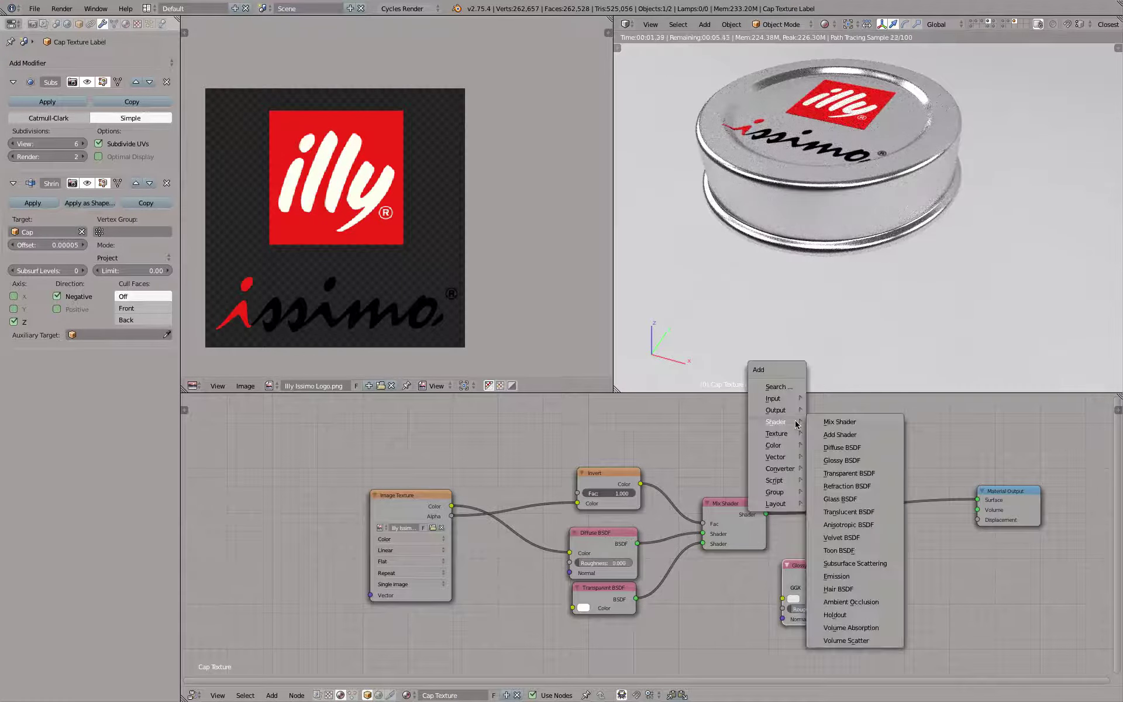
{"action": "left_click", "coordinate": [842, 422]}
{"action": "left_click", "coordinate": [857, 475]}
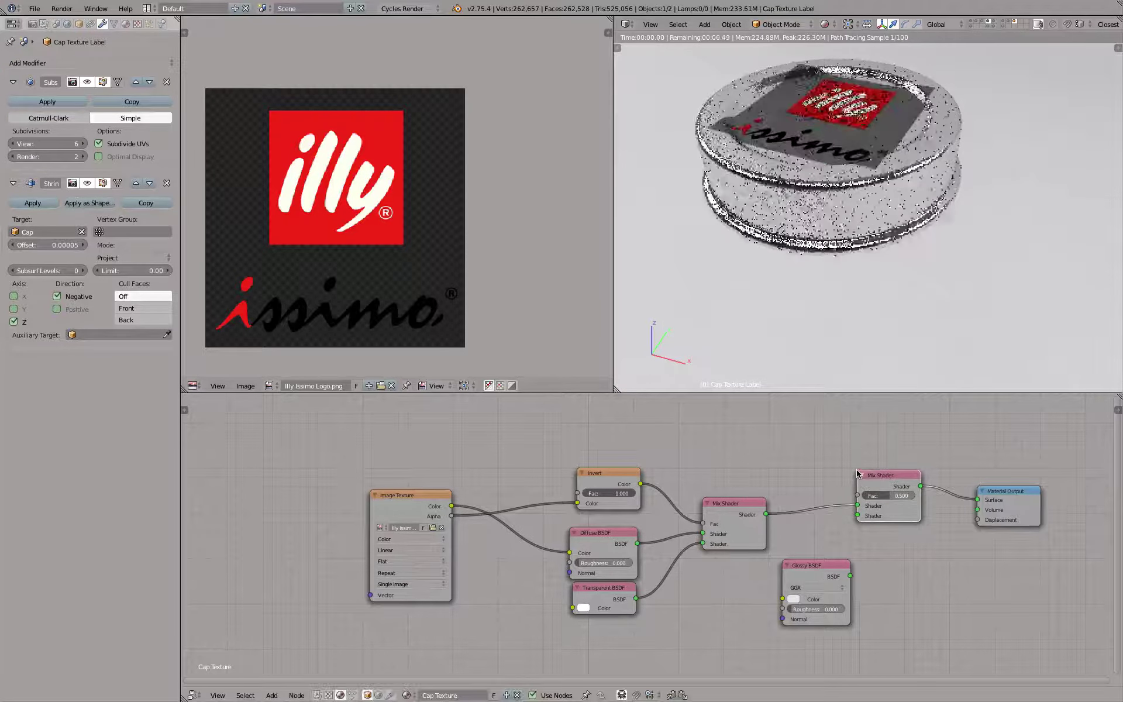
{"action": "left_click_drag", "start_coordinate": [837, 571], "coordinate": [759, 588]}
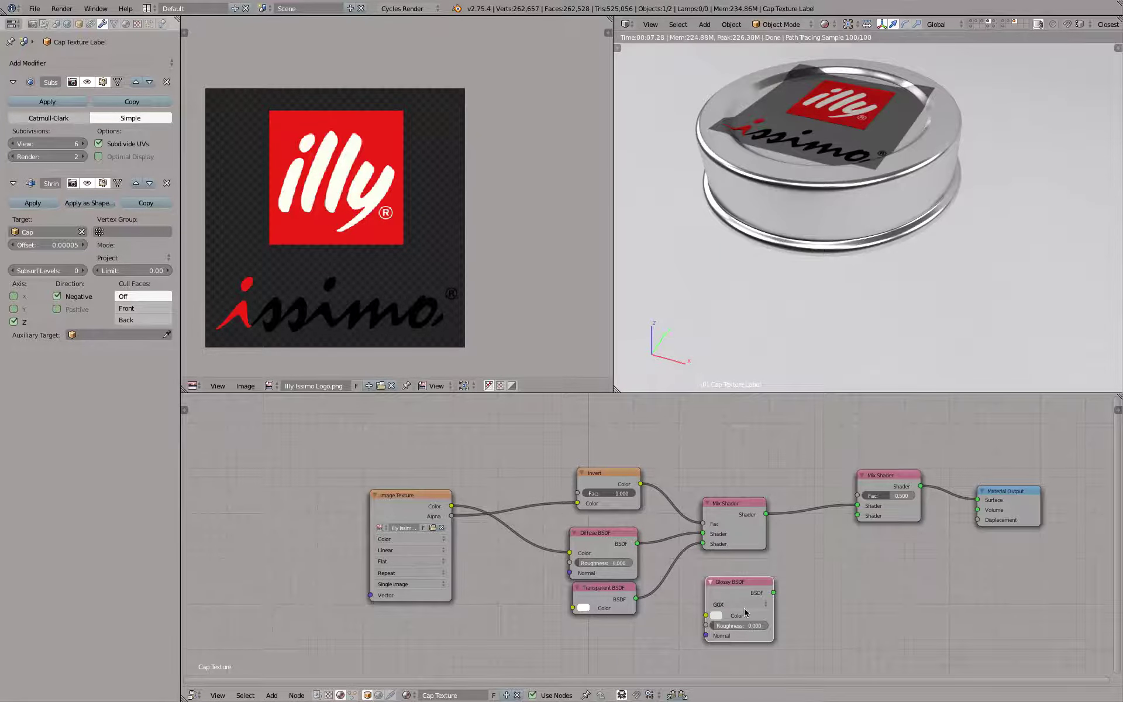
{"action": "left_click_drag", "start_coordinate": [774, 593], "coordinate": [897, 495]}
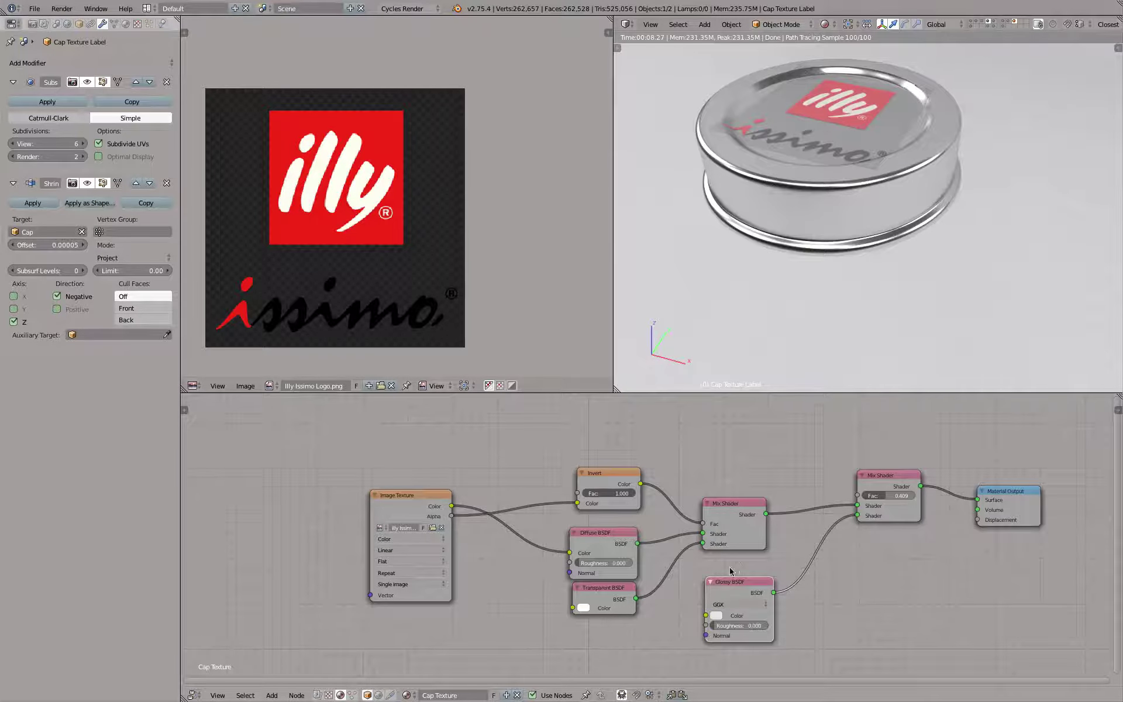
Step: Disconnect the Transparent and Glossy BSDF nodes, placing Transparent below the second Mix Shader and Glossy below the Diffuse BSDF
{"action": "right_click_drag", "start_coordinate": [669, 559], "coordinate": [679, 621], "text": "ctrl"}
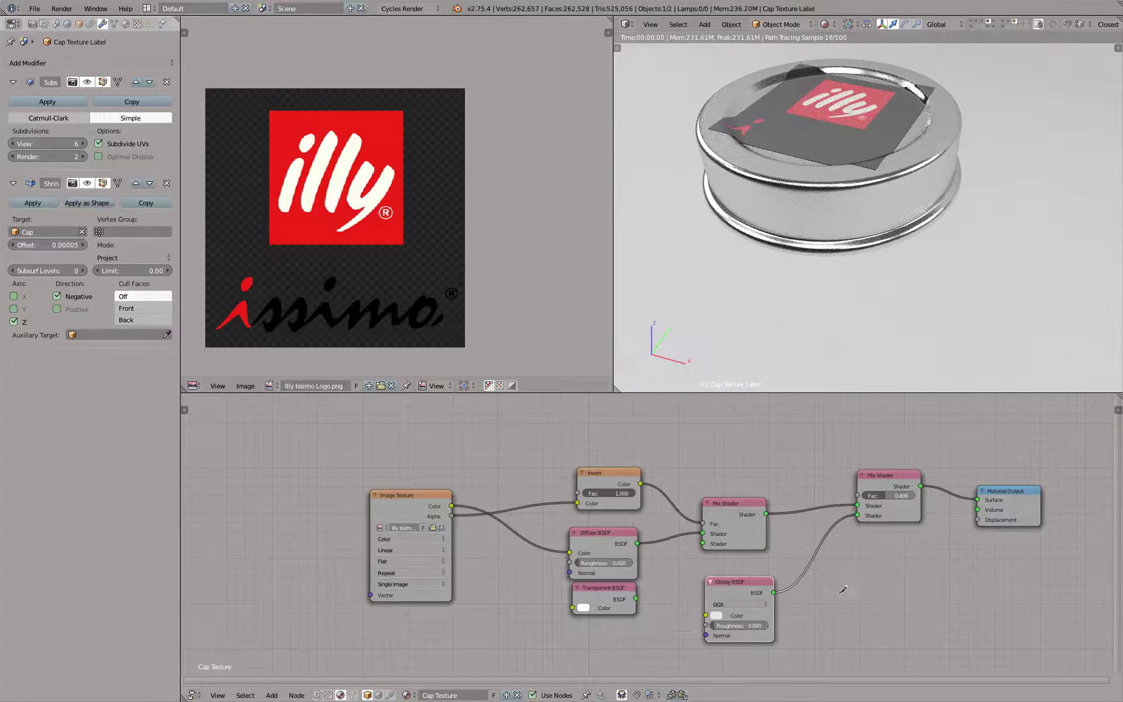
{"action": "right_click_drag", "start_coordinate": [807, 541], "coordinate": [820, 566], "text": "ctrl"}
{"action": "left_click_drag", "start_coordinate": [603, 595], "coordinate": [862, 558]}
{"action": "left_click_drag", "start_coordinate": [746, 580], "coordinate": [600, 595]}
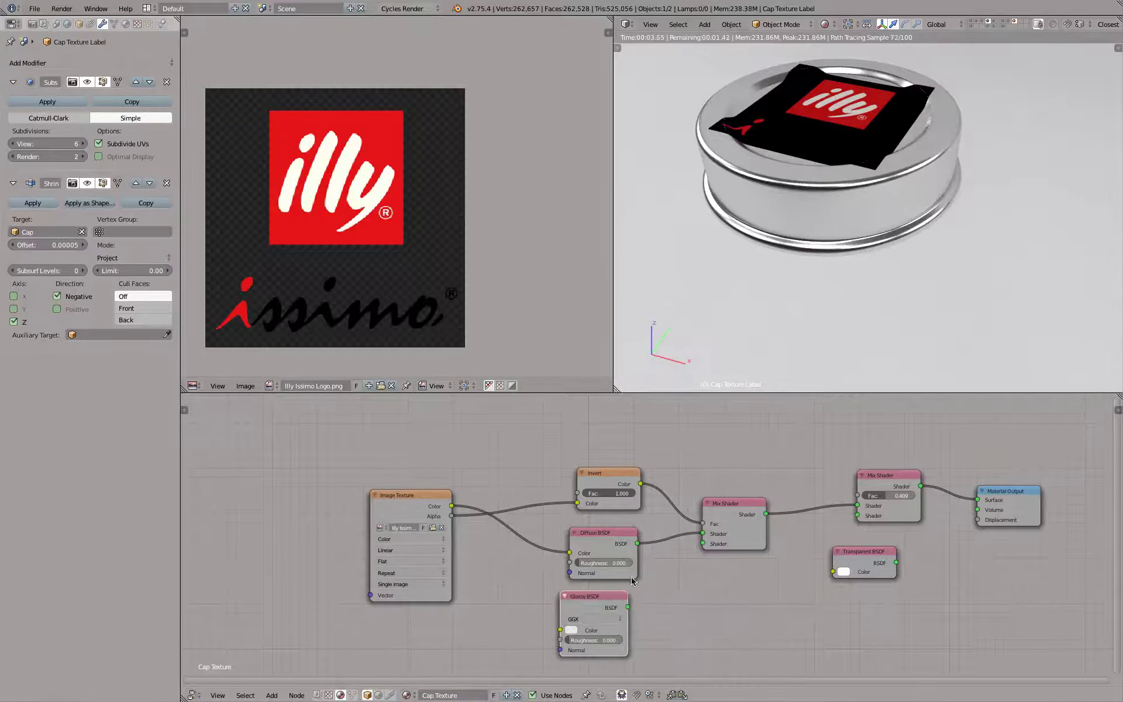
Step: Detach Invert from the first Mix Shader, mix Diffuse with Glossy BSDF there, and connect that mix directly to the Material Output
{"action": "left_click_drag", "start_coordinate": [703, 524], "coordinate": [707, 453]}
{"action": "left_click_drag", "start_coordinate": [624, 475], "coordinate": [749, 431]}
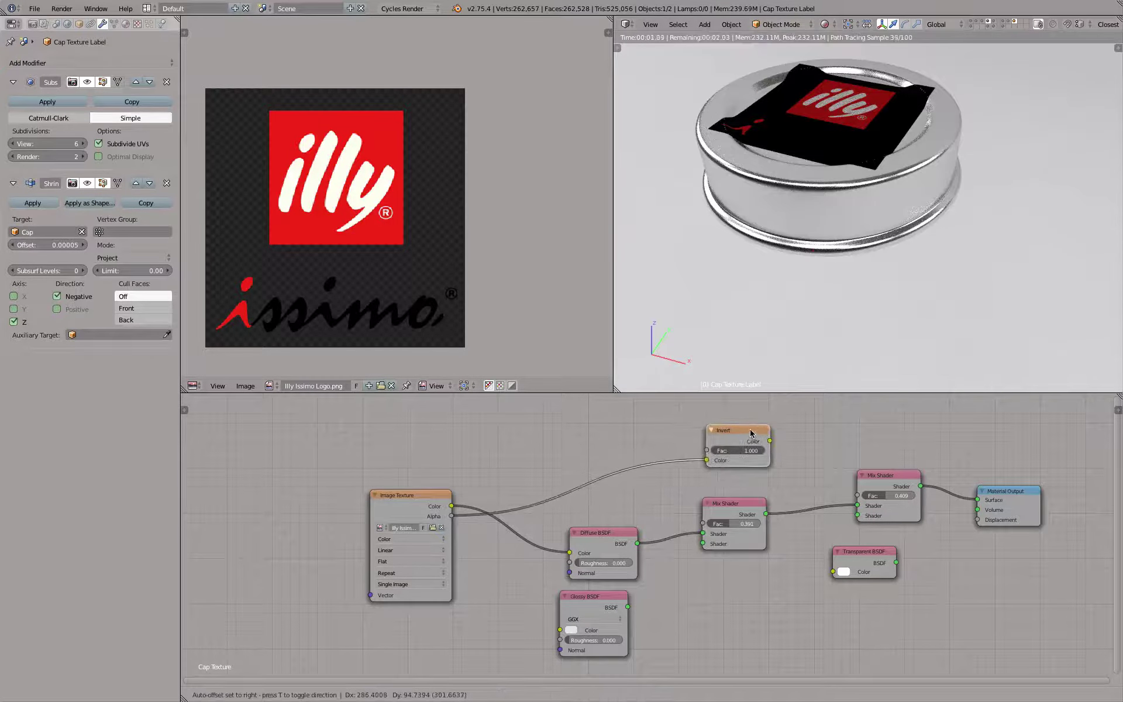
{"action": "left_click_drag", "start_coordinate": [682, 582], "coordinate": [703, 544]}
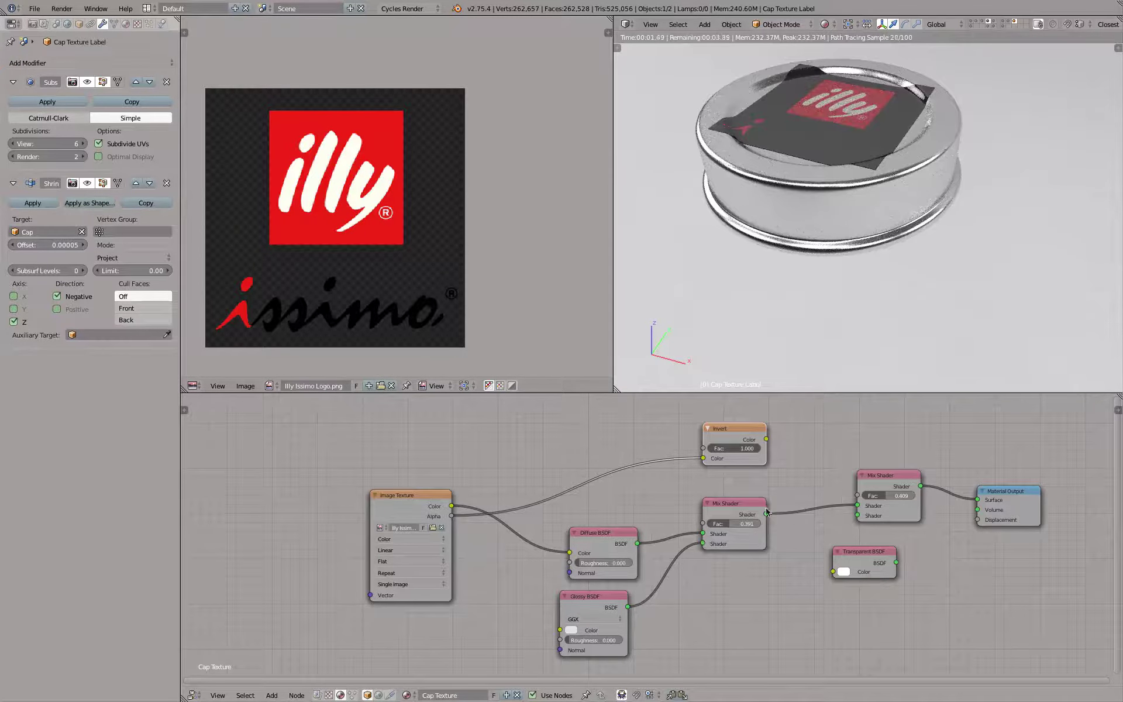
{"action": "left_click_drag", "start_coordinate": [766, 513], "coordinate": [979, 500]}
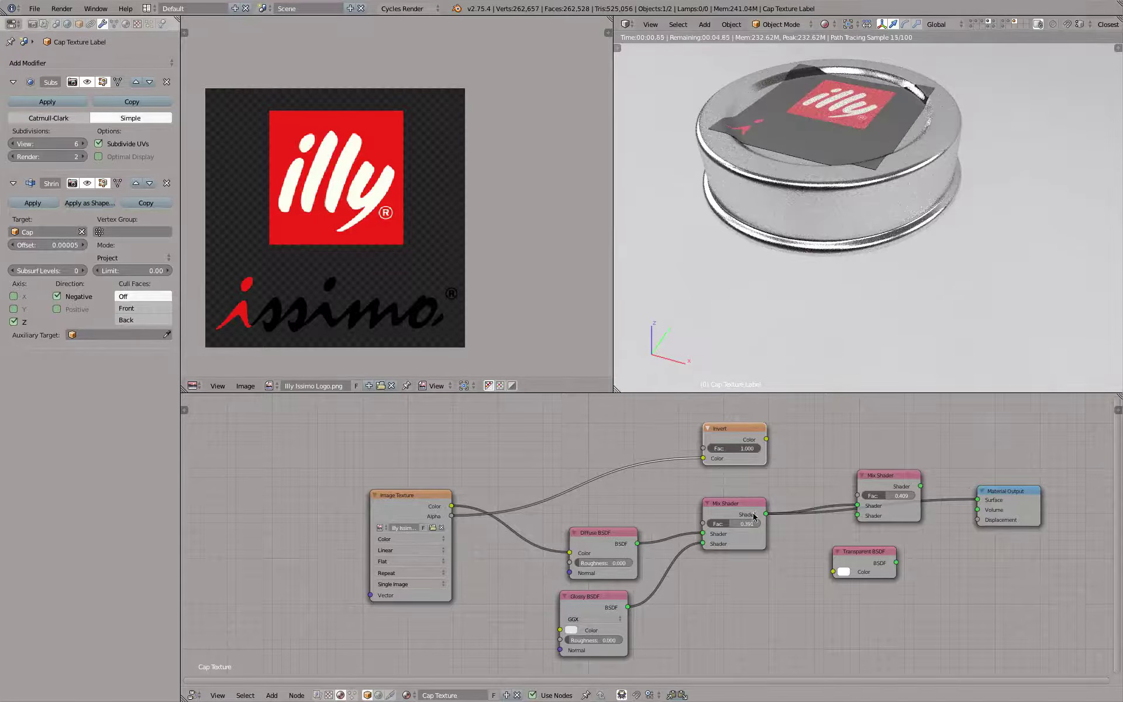
Step: Adjust the factor mixing Diffuse and Glossy and examine the label's reflections from low and overhead angles
{"action": "mouse_move", "coordinate": [739, 525]}
{"action": "left_mouse_down"}
{"action": "mouse_move", "coordinate": [781, 525]}
{"action": "mouse_move", "coordinate": [709, 525]}
{"action": "mouse_move", "coordinate": [736, 525]}
{"action": "left_mouse_up"}
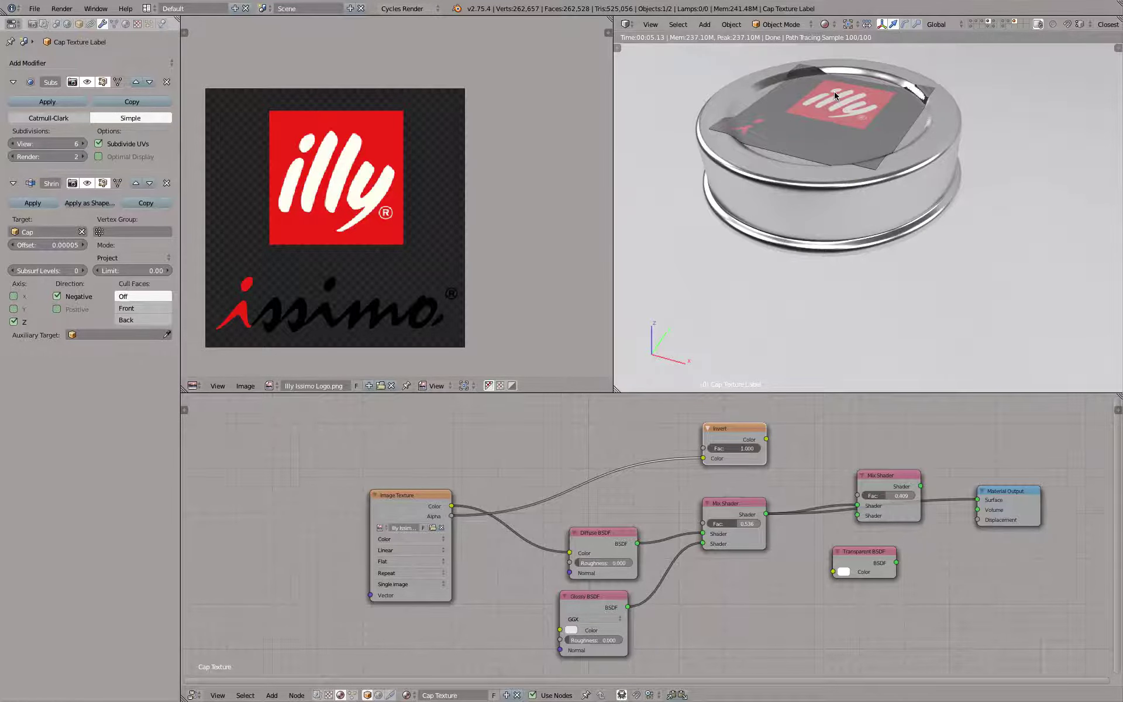
{"action": "middle_click_drag", "start_coordinate": [823, 199], "coordinate": [849, 175]}
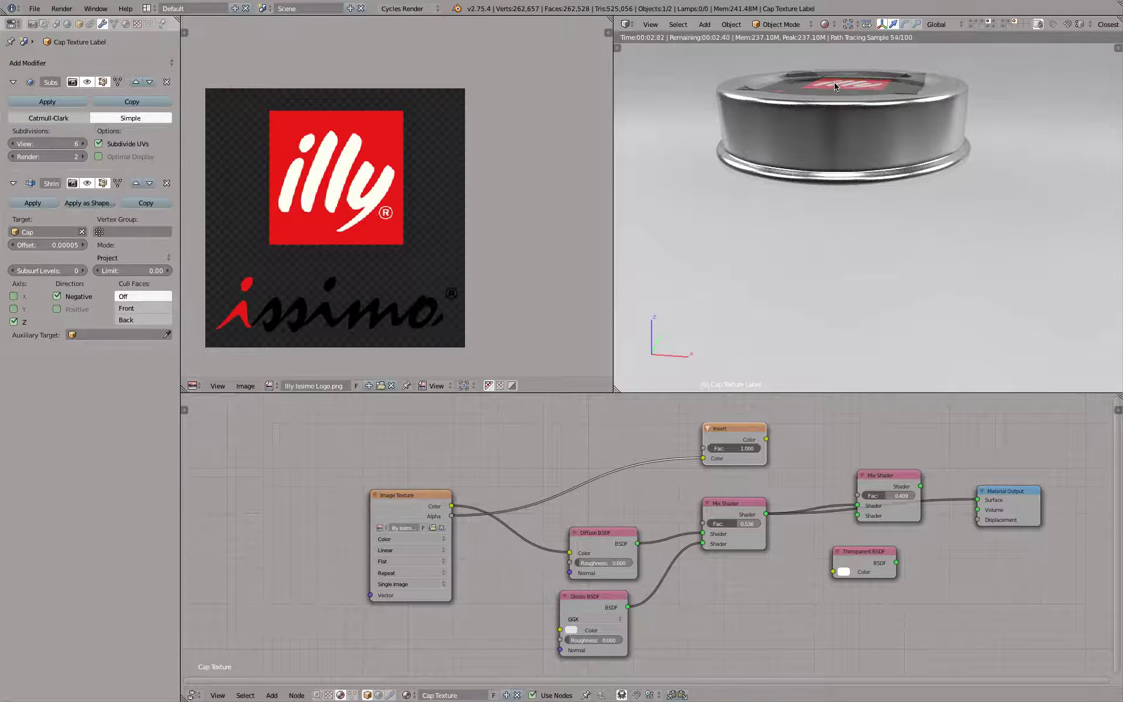
{"action": "middle_click_drag", "start_coordinate": [841, 104], "coordinate": [850, 209]}
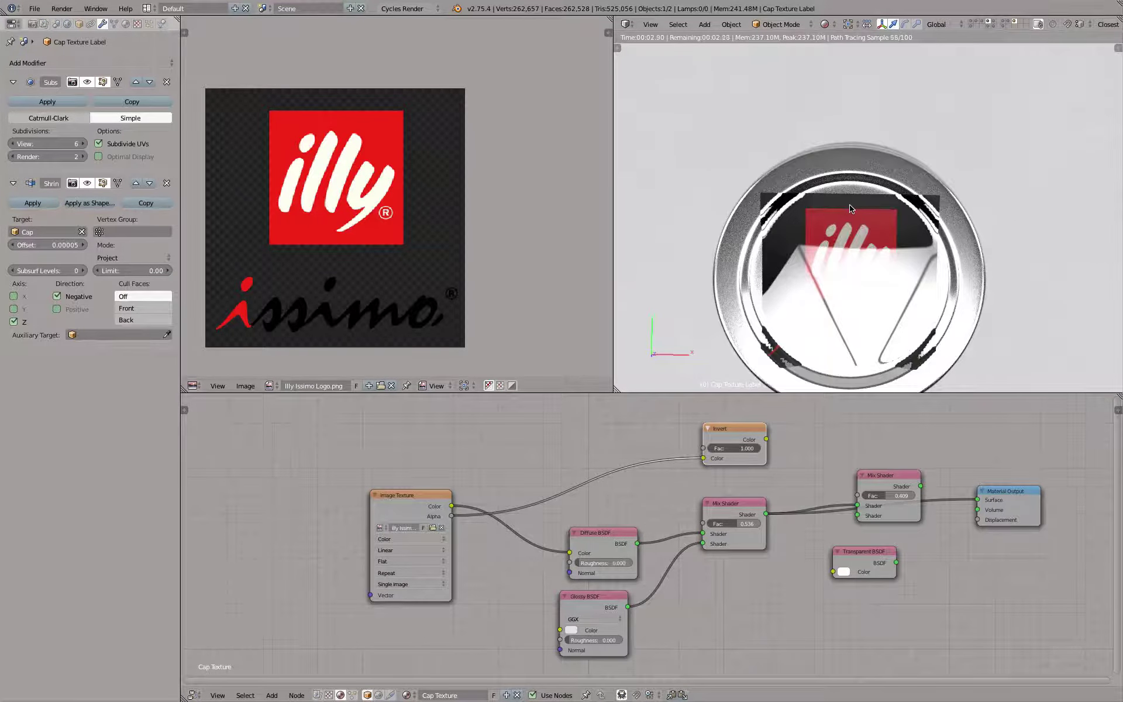
{"action": "middle_click_drag", "start_coordinate": [857, 275], "coordinate": [844, 171]}
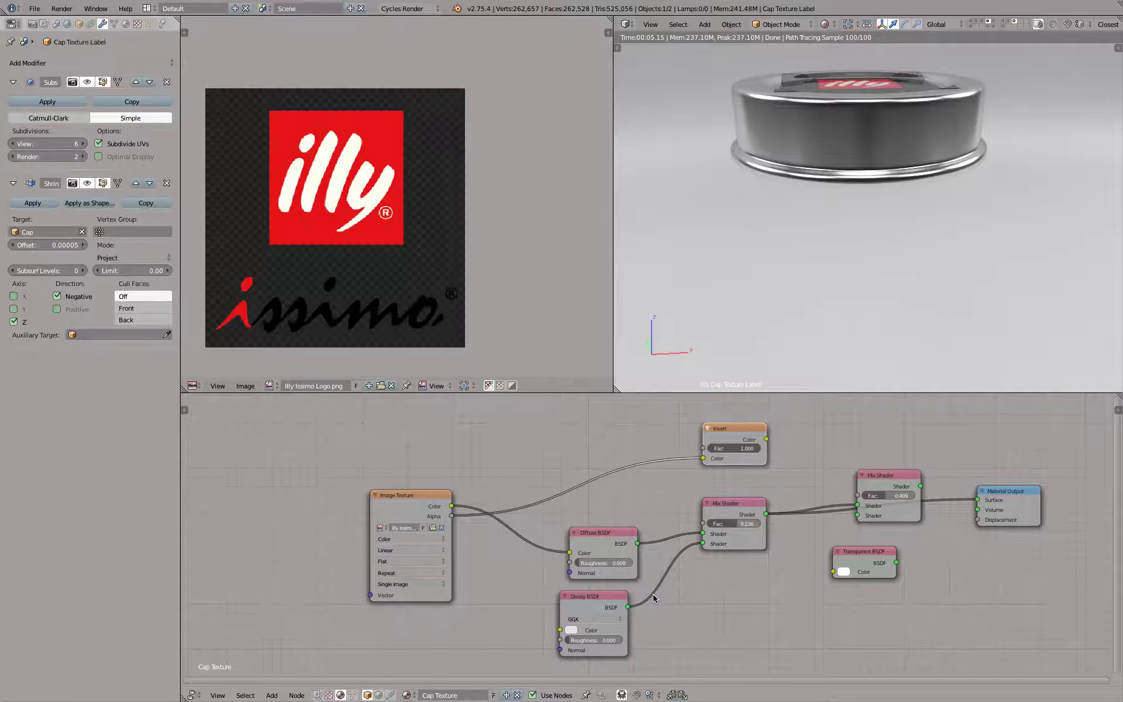
Step: Add a Layer Weight node above the Image Texture node
{"action": "key", "text": "shift+a"}
{"action": "mouse_move", "coordinate": [522, 436]}
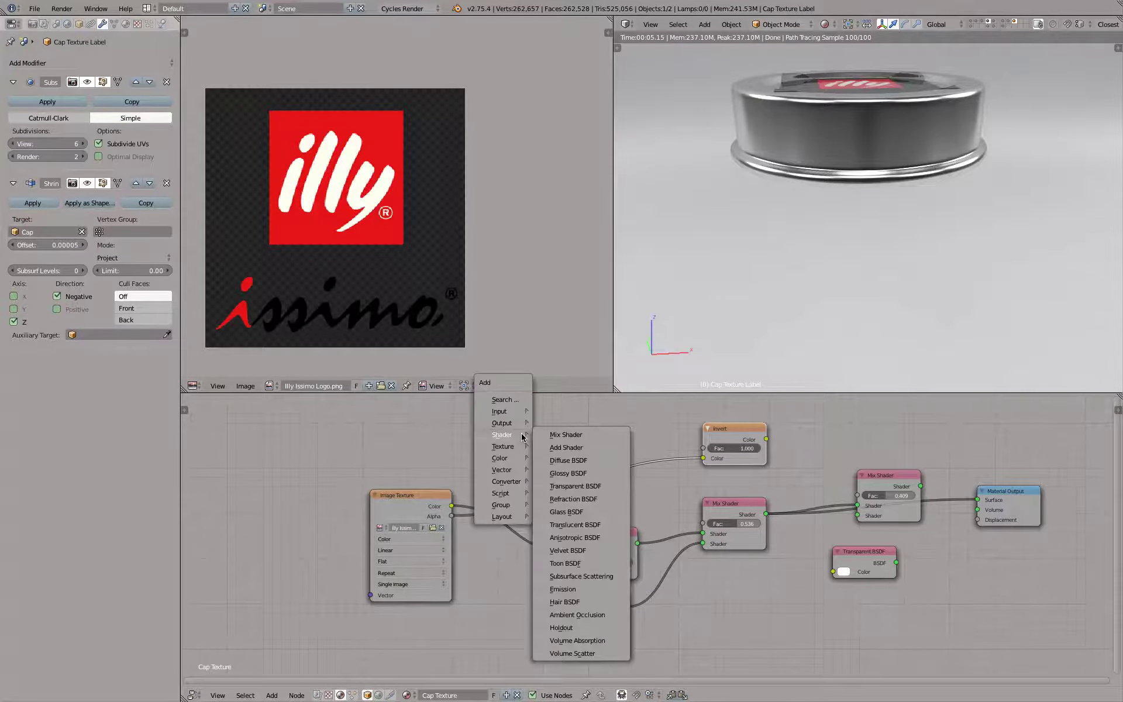
{"action": "mouse_move", "coordinate": [511, 415]}
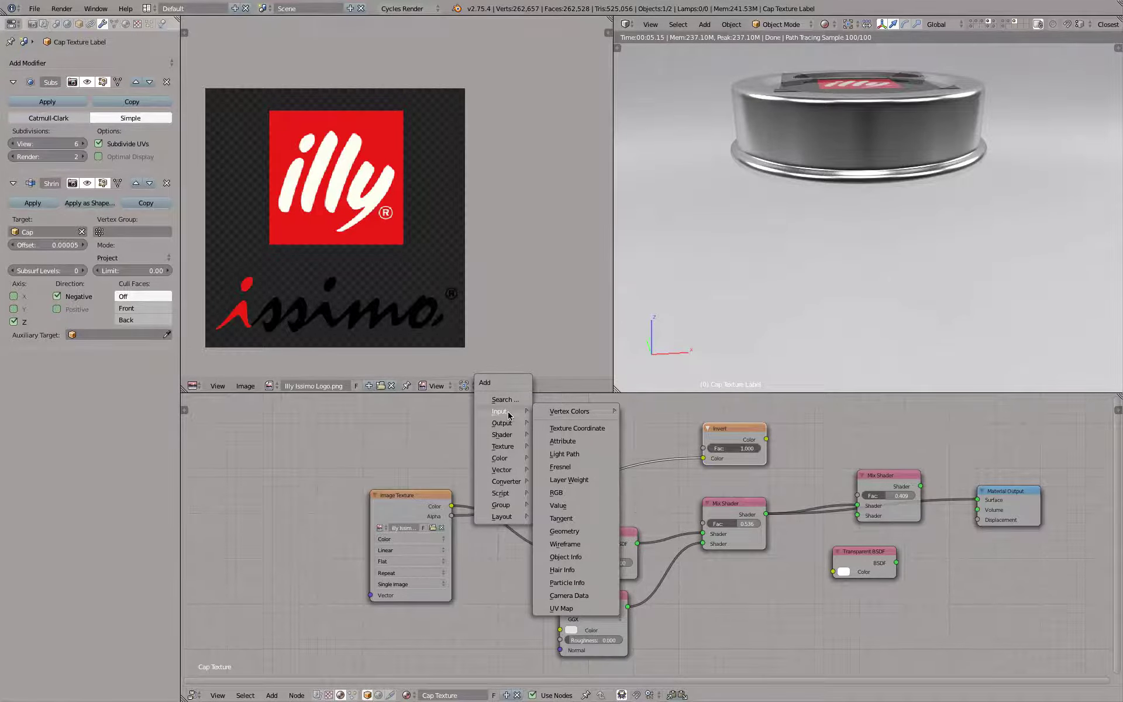
{"action": "left_click", "coordinate": [556, 479]}
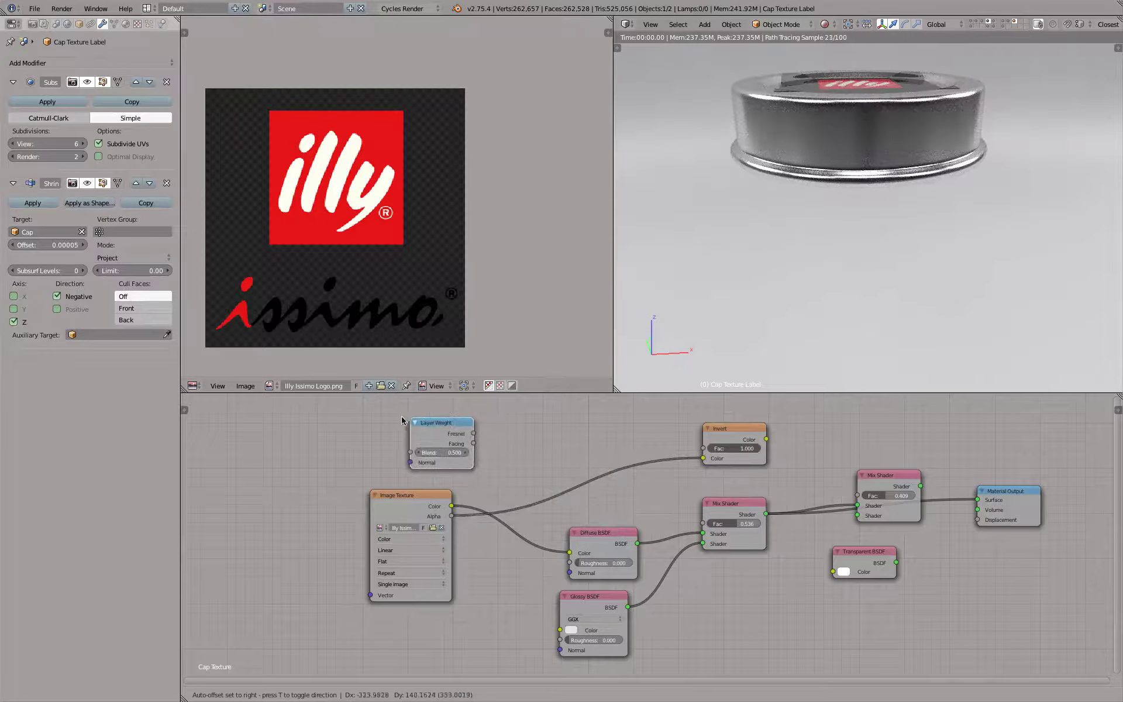
{"action": "left_click", "coordinate": [430, 427]}
Step: Add a Fresnel node and use it as the factor of the Mix Shader combining the Diffuse and Glossy BSDFs
{"action": "key", "text": "shift+a"}
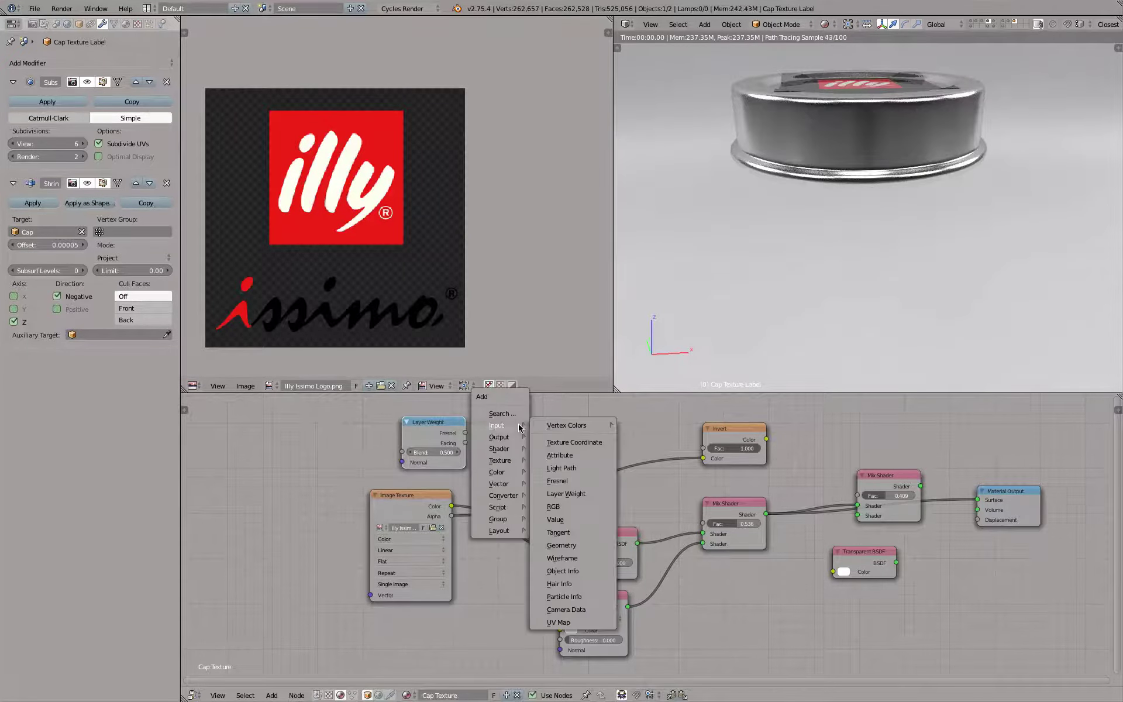
{"action": "left_click", "coordinate": [556, 480]}
{"action": "left_click", "coordinate": [529, 429]}
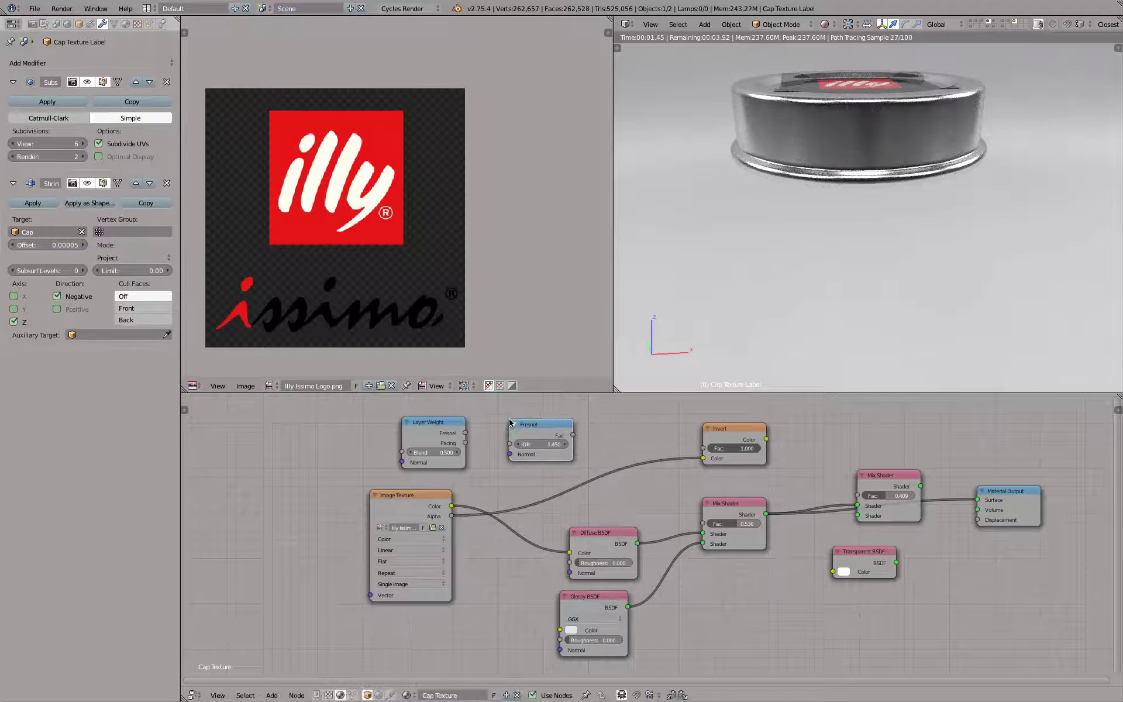
{"action": "left_click_drag", "start_coordinate": [531, 430], "coordinate": [703, 522]}
Step: Examine the Fresnel-driven reflections on the rendered label from low, side and overhead angles
{"action": "mouse_move", "coordinate": [840, 294]}
{"action": "middle_mouse_down"}
{"action": "mouse_move", "coordinate": [834, 370]}
{"action": "mouse_move", "coordinate": [837, 312]}
{"action": "middle_mouse_up"}
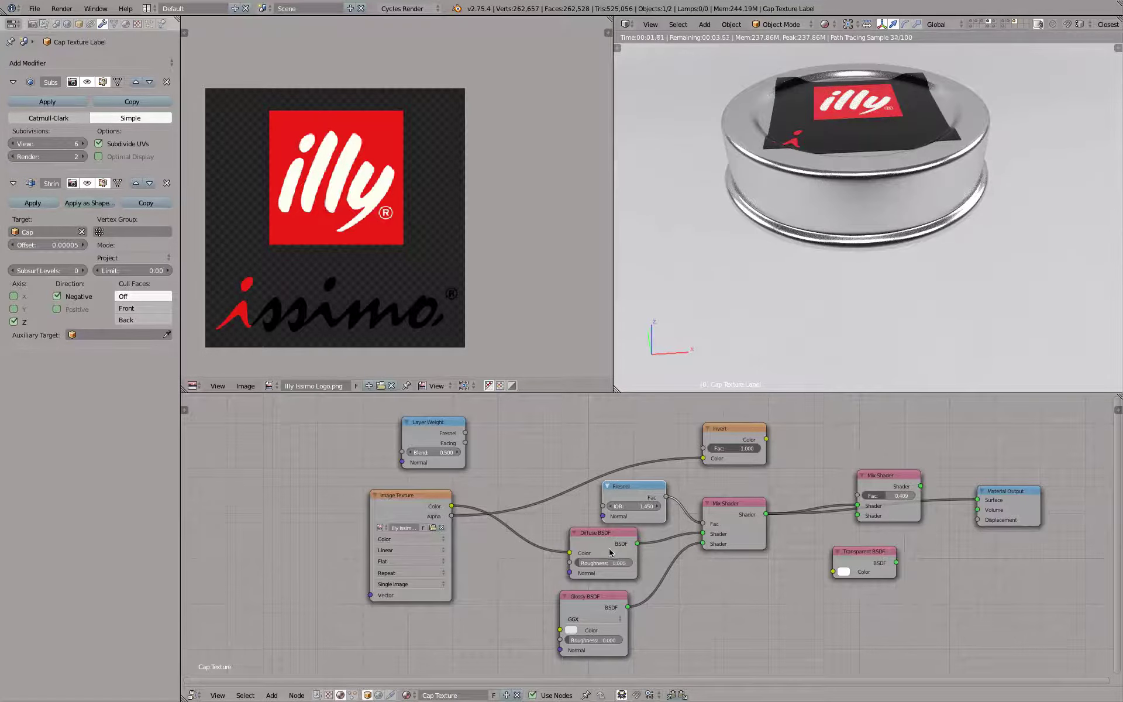
{"action": "middle_click_drag", "start_coordinate": [839, 297], "coordinate": [859, 280]}
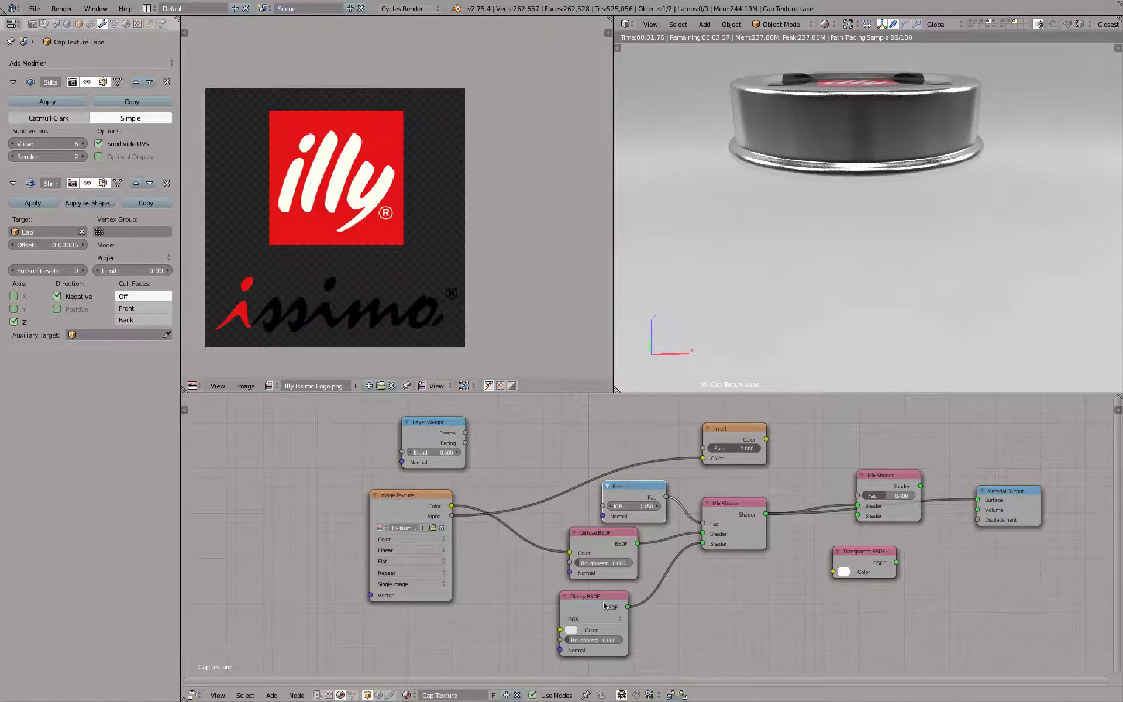
{"action": "middle_click_drag", "start_coordinate": [864, 238], "coordinate": [792, 252]}
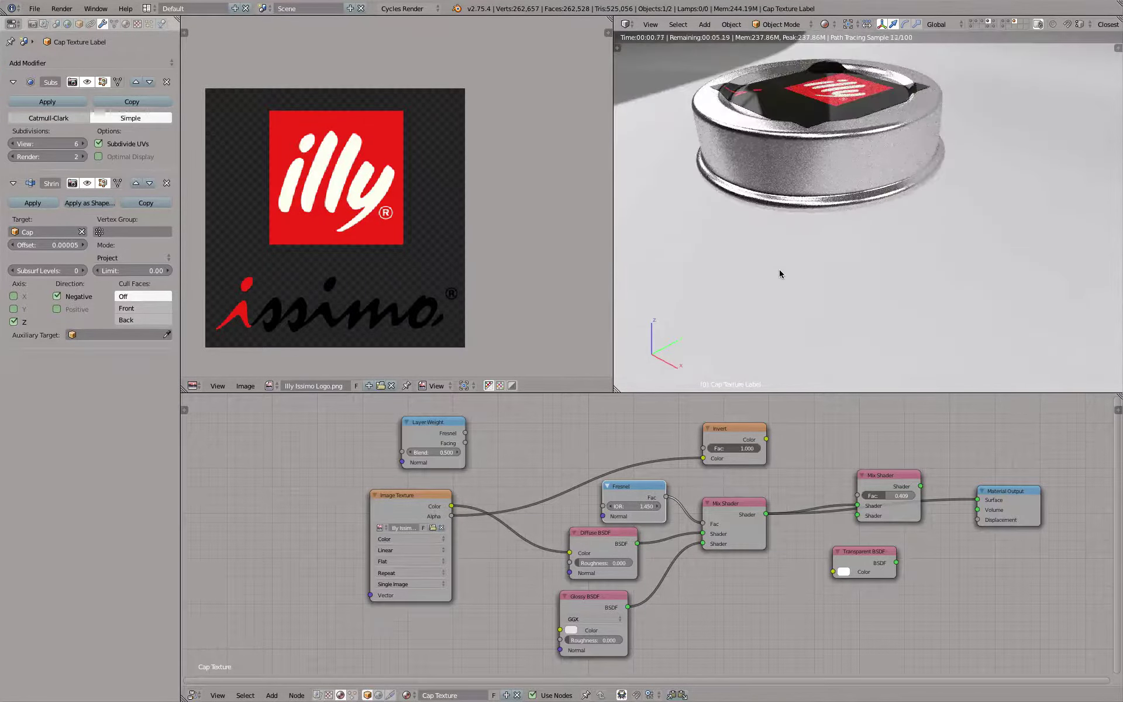
{"action": "middle_click_drag", "start_coordinate": [811, 166], "coordinate": [852, 201]}
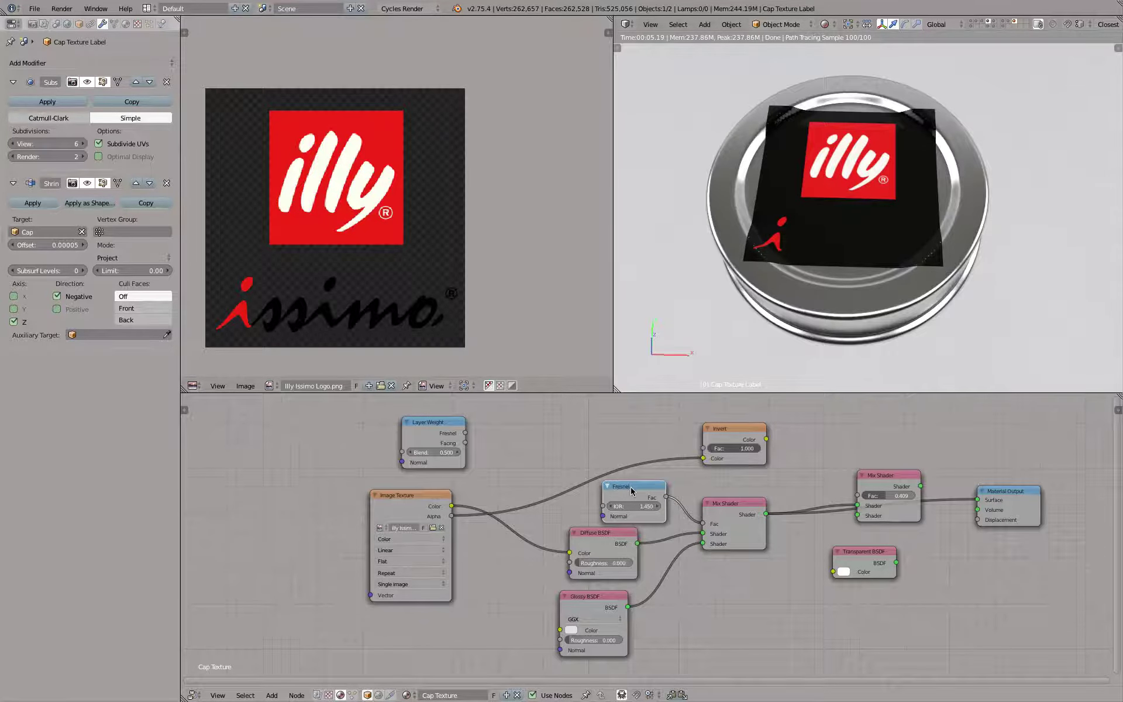
Step: Delete the Fresnel node and move Layer Weight beside the first Mix Shader, shifting the Invert node out of the way
{"action": "left_click_drag", "start_coordinate": [631, 490], "coordinate": [557, 409]}
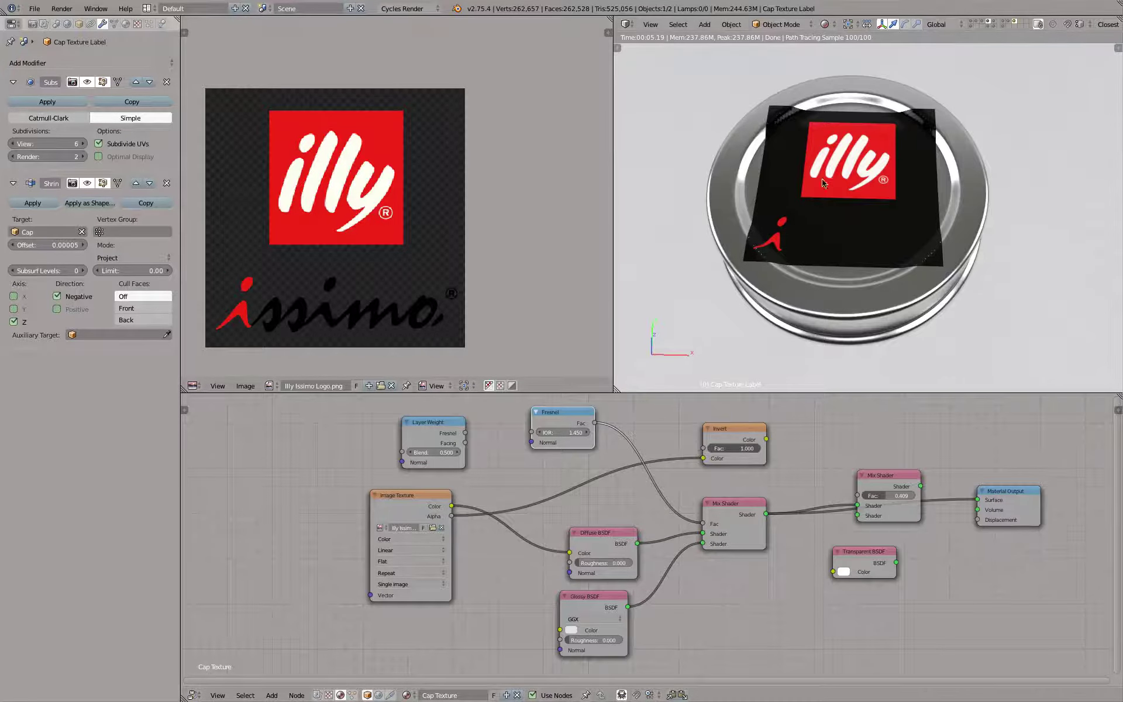
{"action": "left_click_drag", "start_coordinate": [426, 423], "coordinate": [608, 488]}
{"action": "key", "text": "x"}
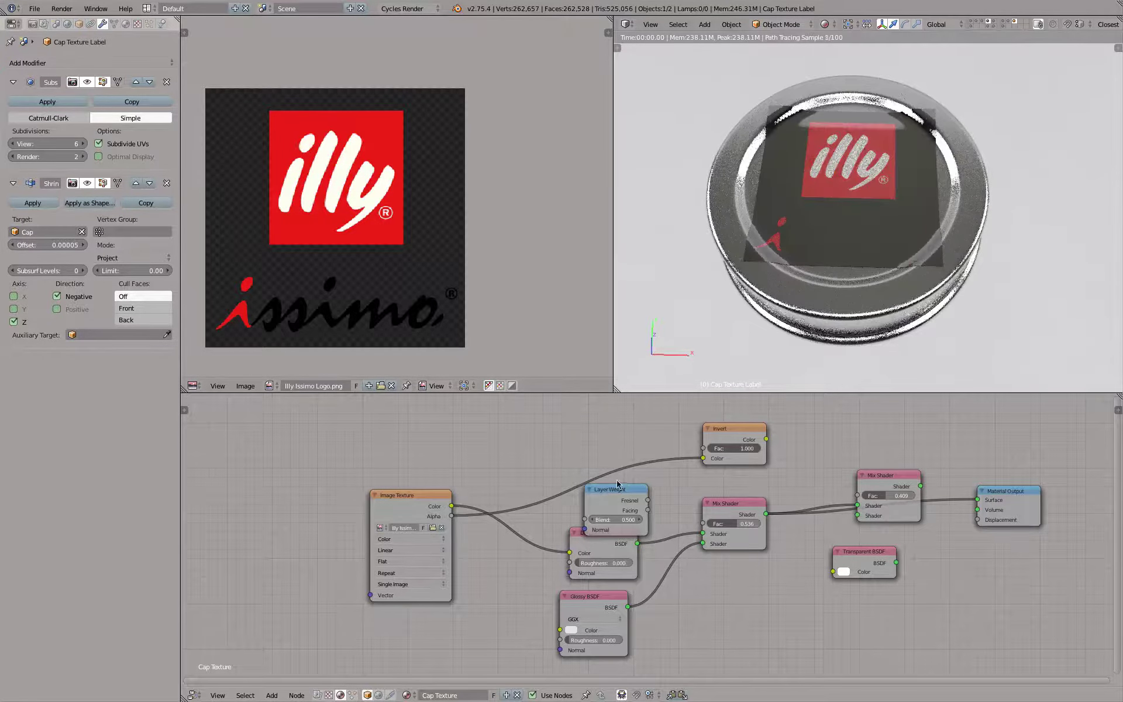
{"action": "left_click_drag", "start_coordinate": [727, 431], "coordinate": [716, 402]}
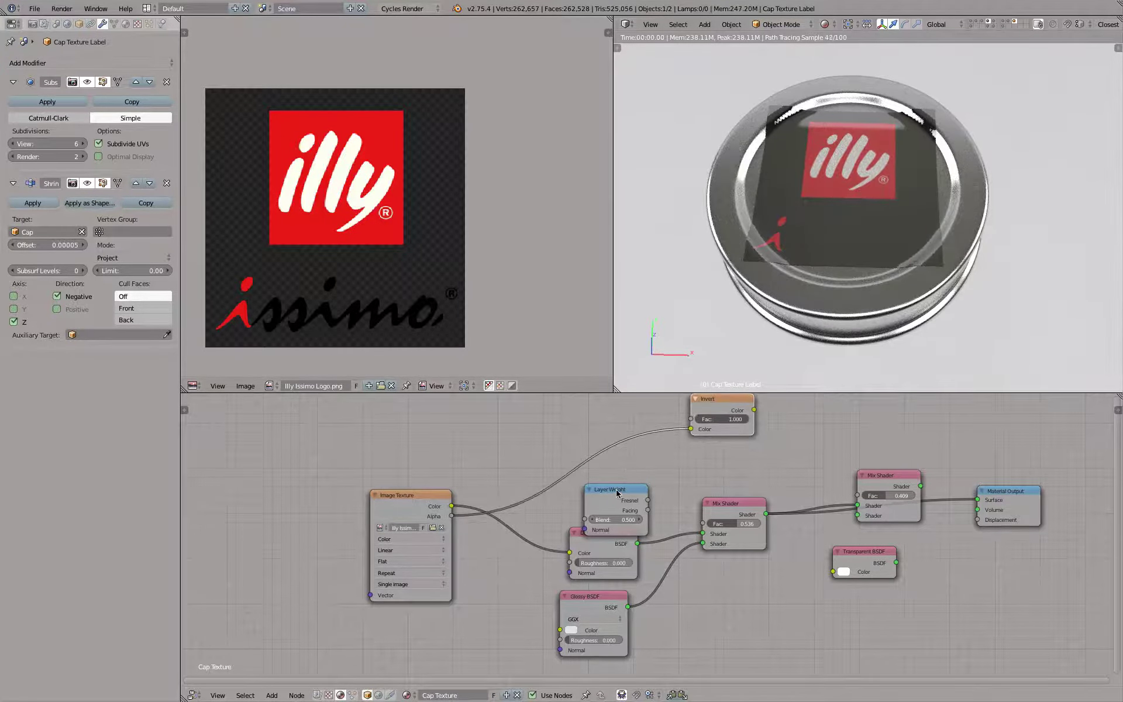
Step: Drive the factor of the Diffuse and Glossy Mix Shader with the Layer Weight's Facing output and set its Blend to 0.2
{"action": "left_click_drag", "start_coordinate": [616, 493], "coordinate": [702, 523]}
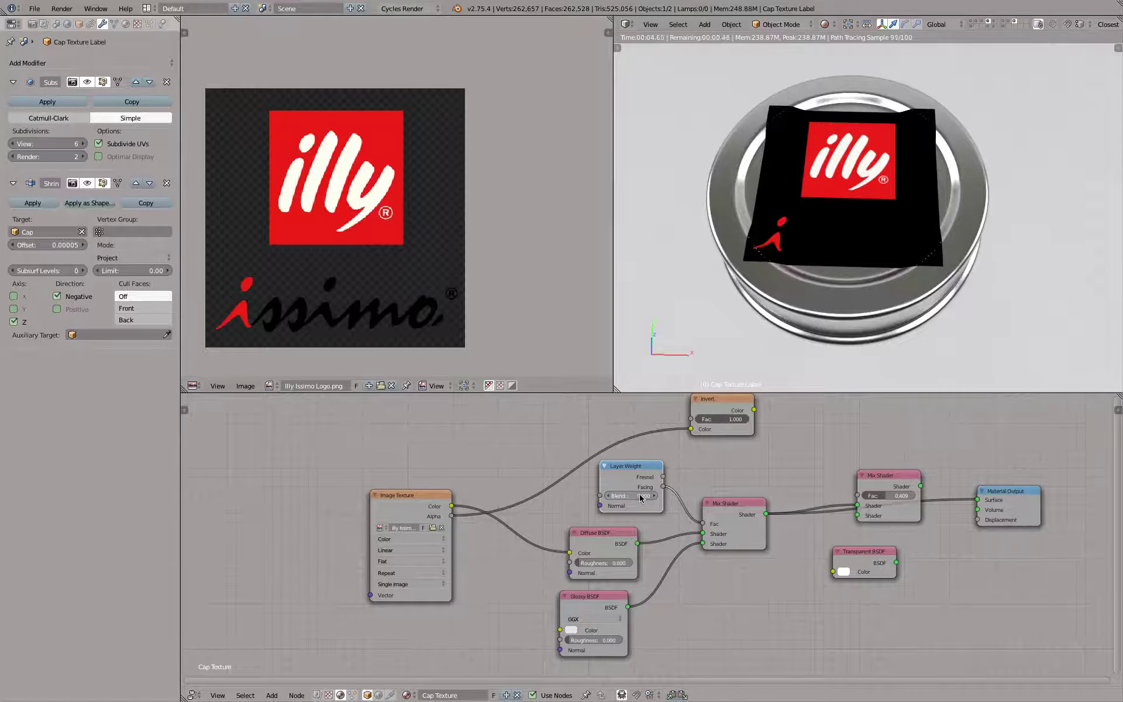
{"action": "left_click_drag", "start_coordinate": [639, 498], "coordinate": [708, 497]}
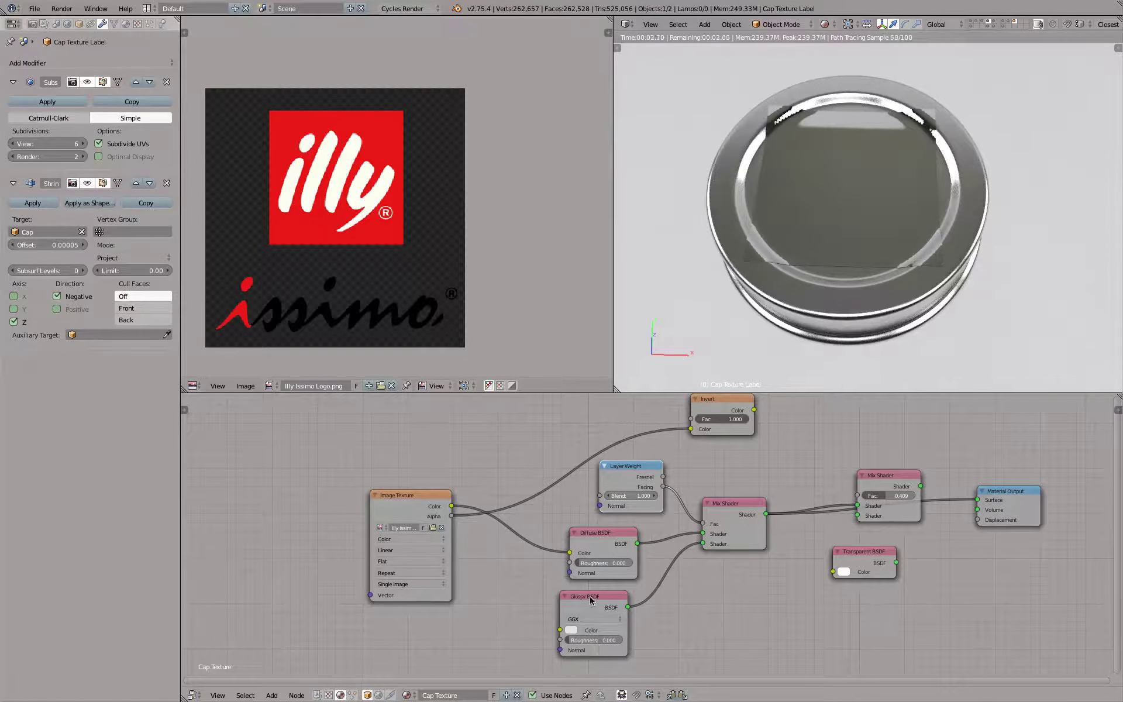
{"action": "mouse_move", "coordinate": [816, 296]}
{"action": "middle_mouse_down"}
{"action": "mouse_move", "coordinate": [817, 238]}
{"action": "mouse_move", "coordinate": [805, 331]}
{"action": "mouse_move", "coordinate": [812, 299]}
{"action": "middle_mouse_up"}
{"action": "left_click", "coordinate": [629, 495]}
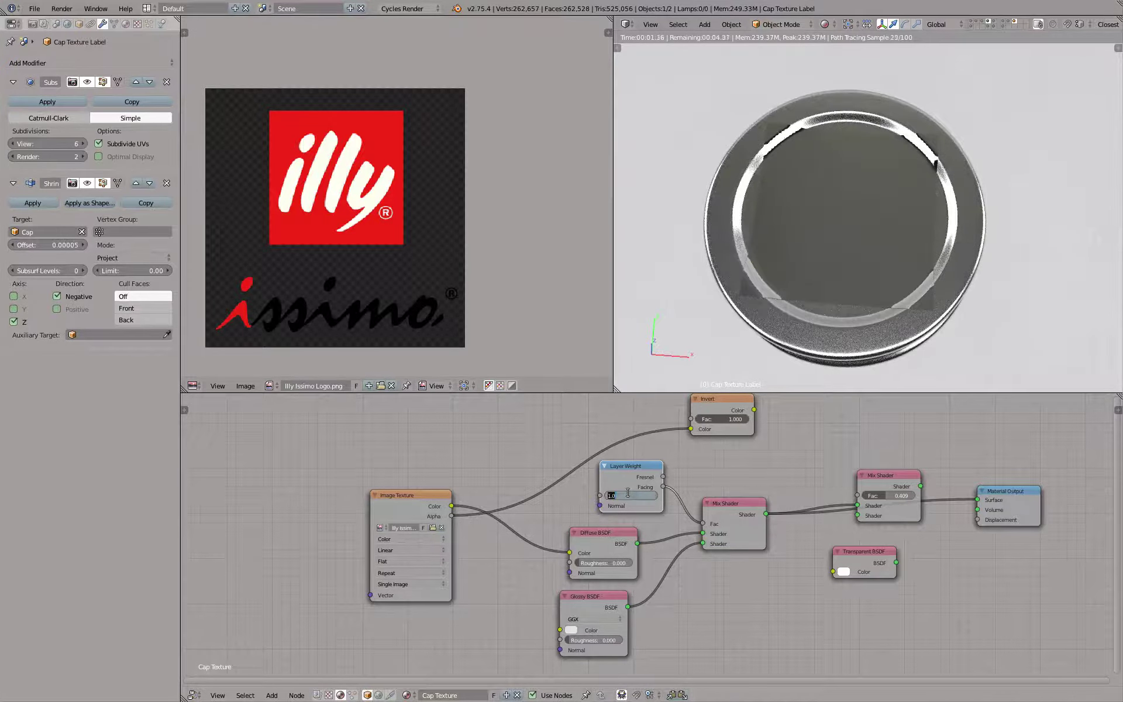
{"action": "type", "text": "0.2"}
{"action": "key", "text": "Return"}
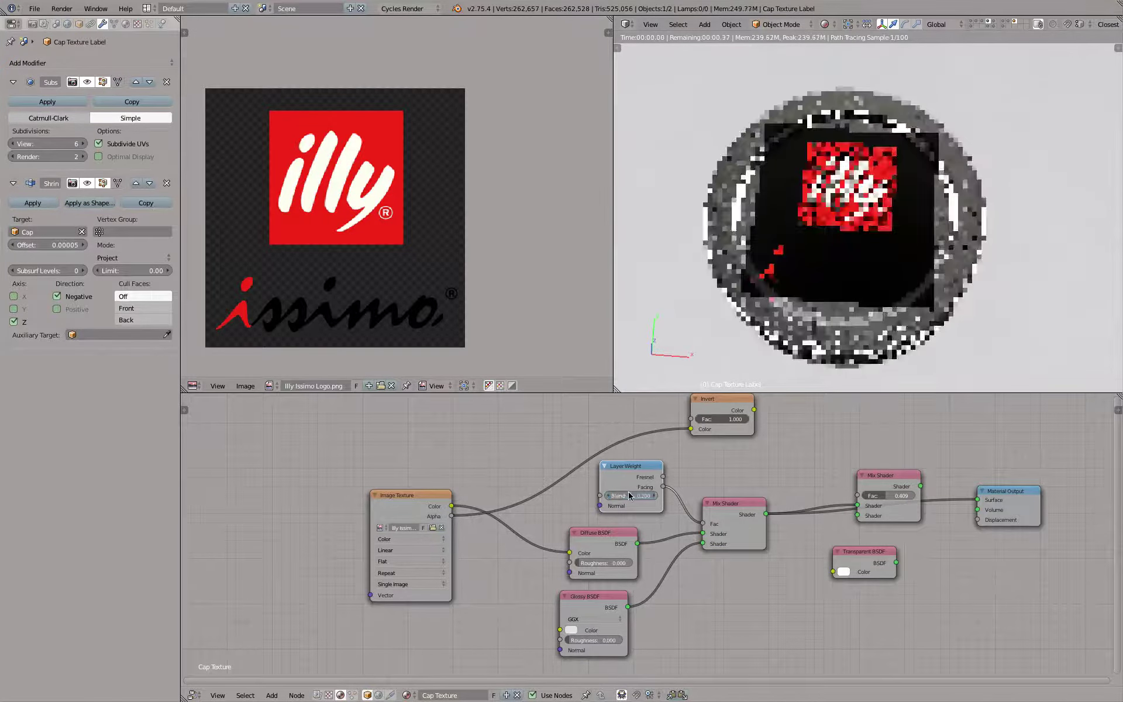
{"action": "mouse_move", "coordinate": [851, 284]}
{"action": "middle_mouse_down"}
{"action": "mouse_move", "coordinate": [859, 219]}
{"action": "mouse_move", "coordinate": [858, 306]}
{"action": "mouse_move", "coordinate": [857, 215]}
{"action": "mouse_move", "coordinate": [858, 273]}
{"action": "middle_mouse_up"}
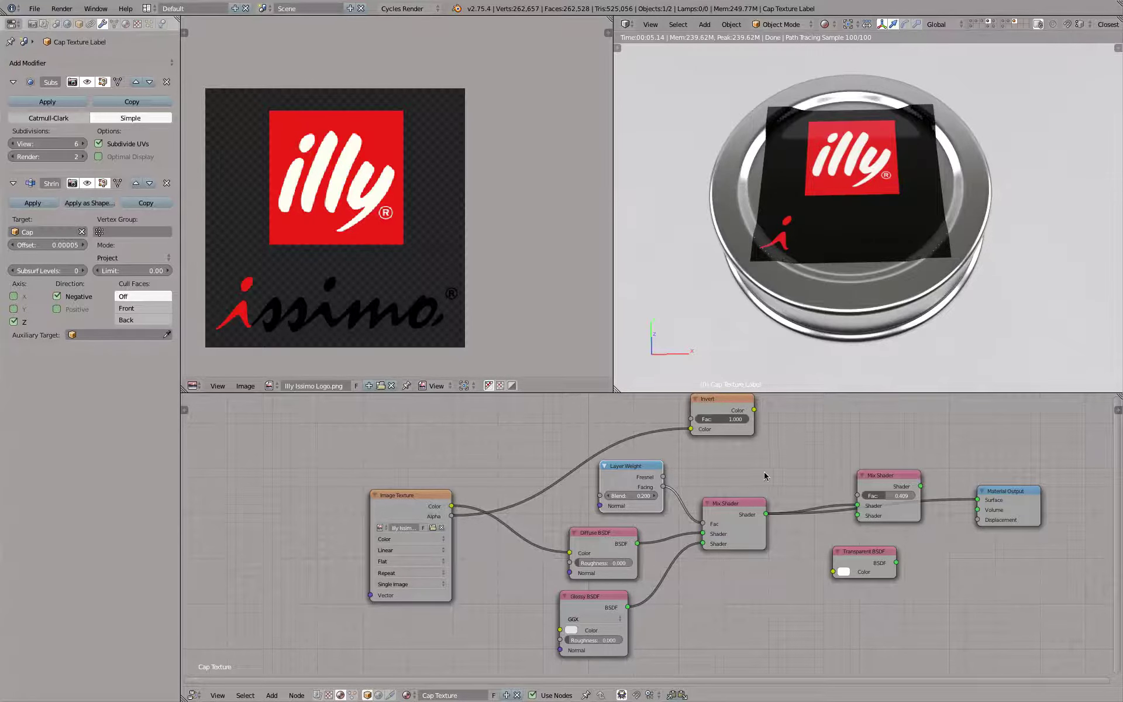
Step: Connect the Transparent BSDF to the second Mix Shader's lower shader input and insert that Mix Shader before the Material Output
{"action": "middle_click_drag", "start_coordinate": [802, 464], "coordinate": [601, 479]}
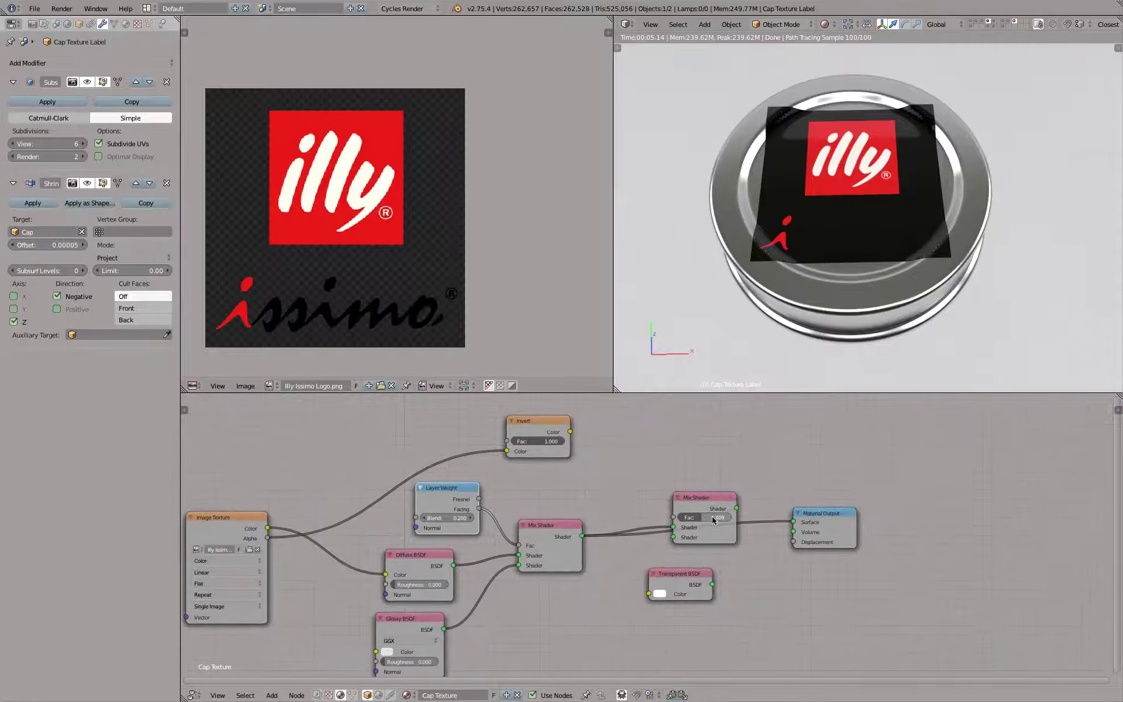
{"action": "left_click_drag", "start_coordinate": [707, 500], "coordinate": [681, 462]}
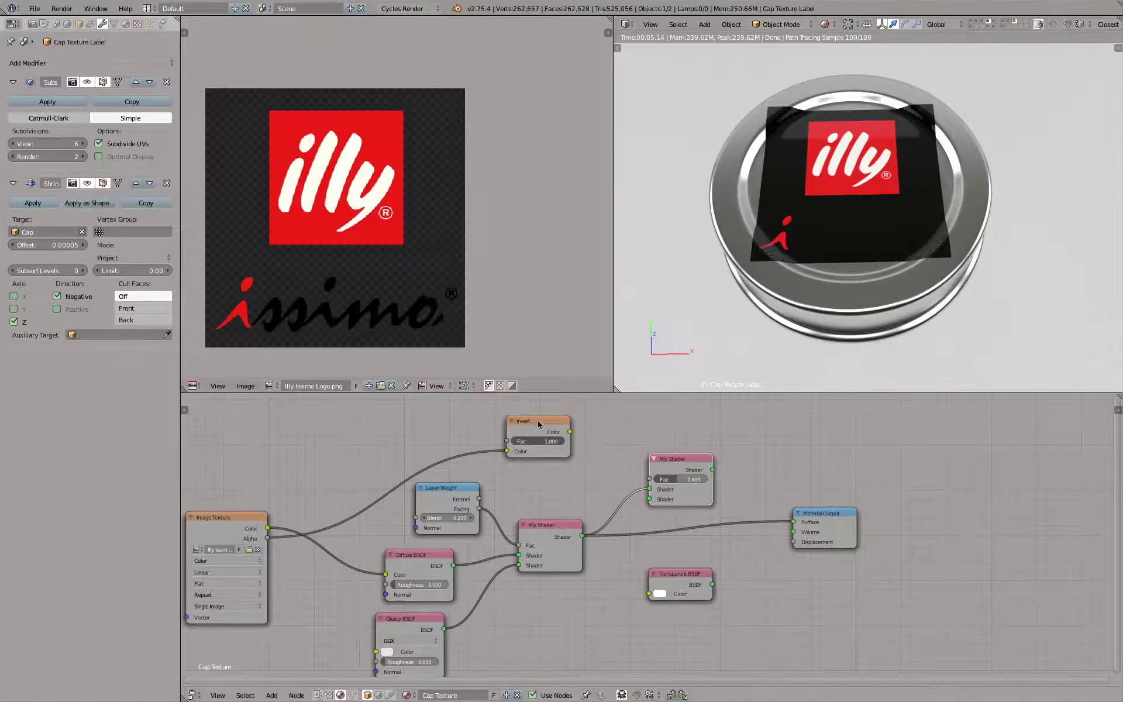
{"action": "left_click_drag", "start_coordinate": [539, 428], "coordinate": [529, 416]}
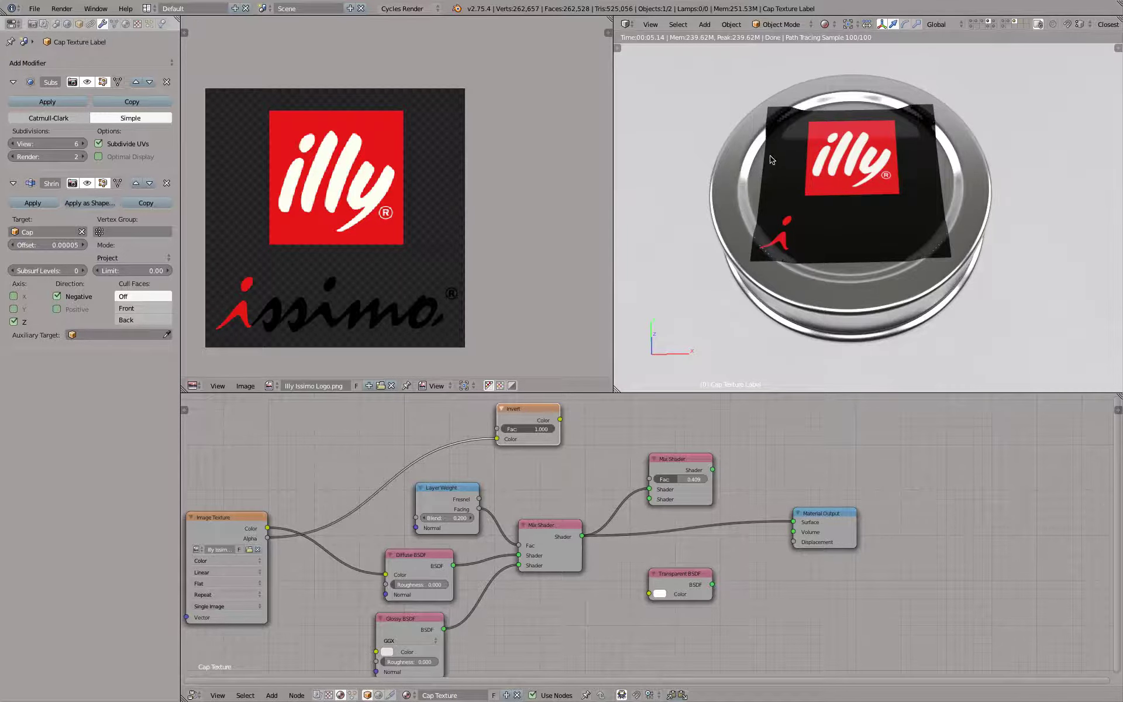
{"action": "left_click_drag", "start_coordinate": [672, 574], "coordinate": [649, 499]}
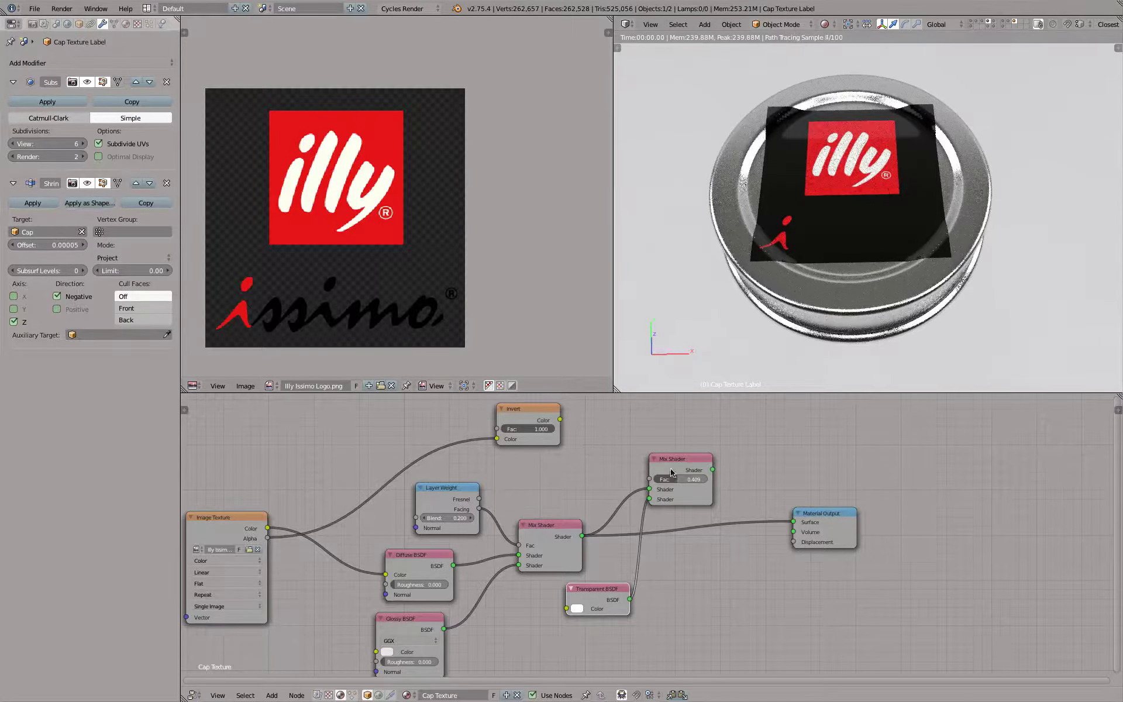
{"action": "left_click_drag", "start_coordinate": [672, 458], "coordinate": [696, 513]}
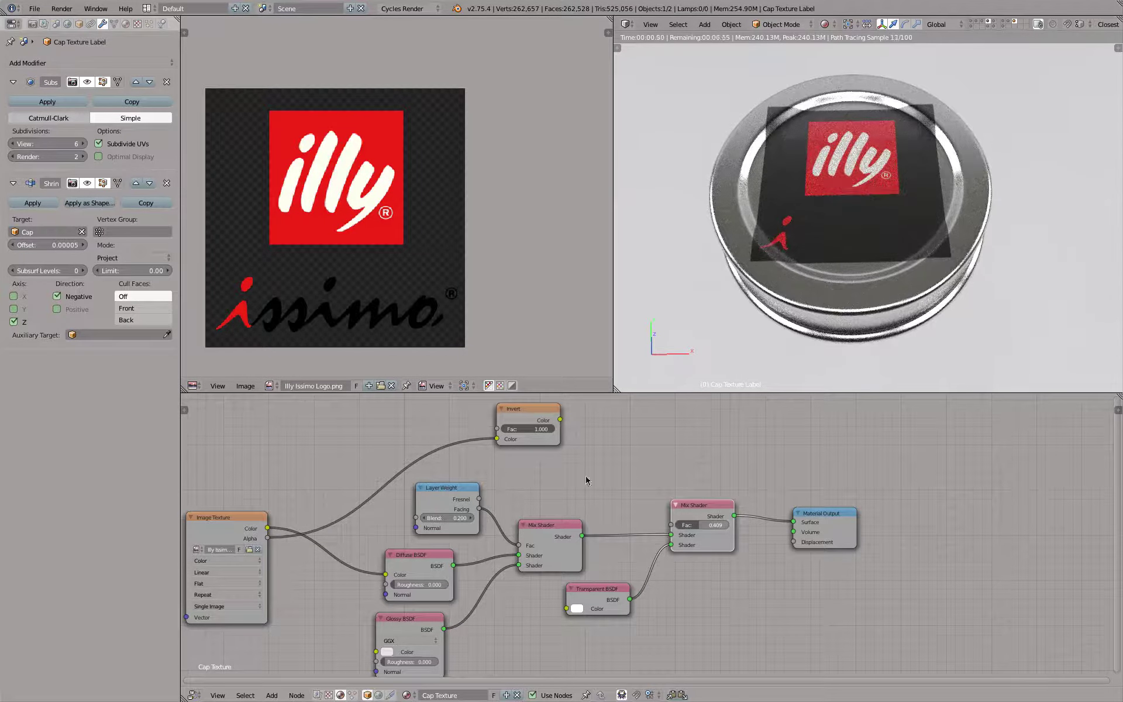
Step: Use the Invert node's Color output as the second Mix Shader's factor and check the rendered label from a low angle
{"action": "left_click_drag", "start_coordinate": [560, 421], "coordinate": [670, 525]}
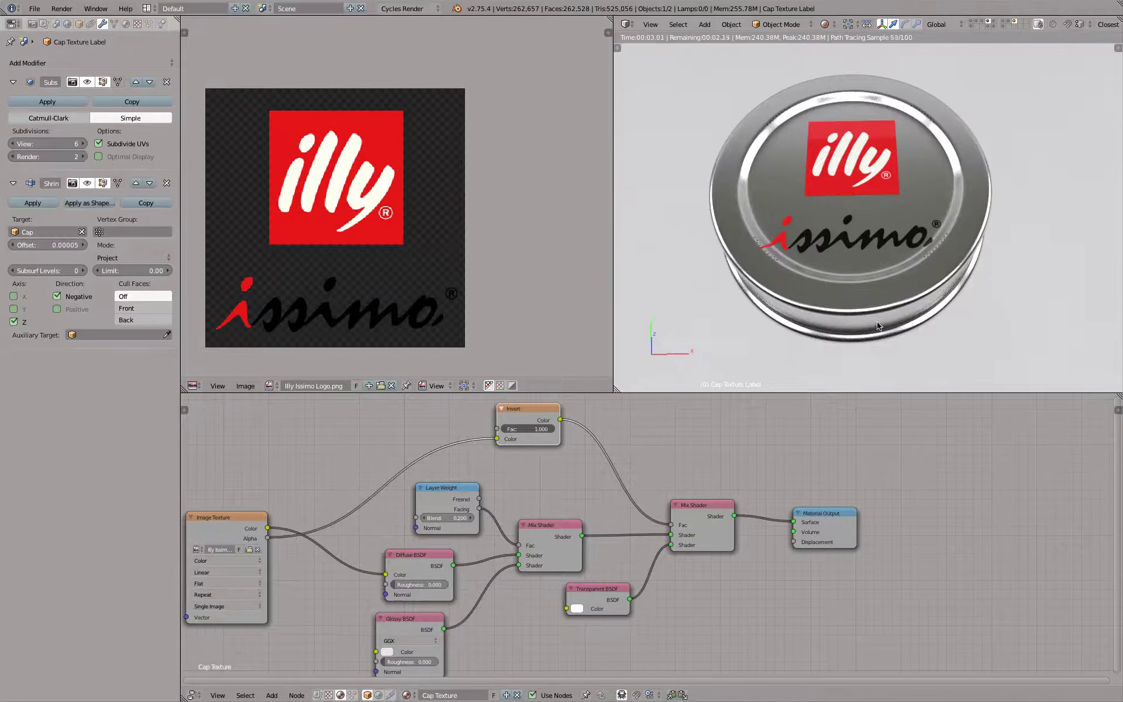
{"action": "middle_click_drag", "start_coordinate": [876, 318], "coordinate": [861, 292]}
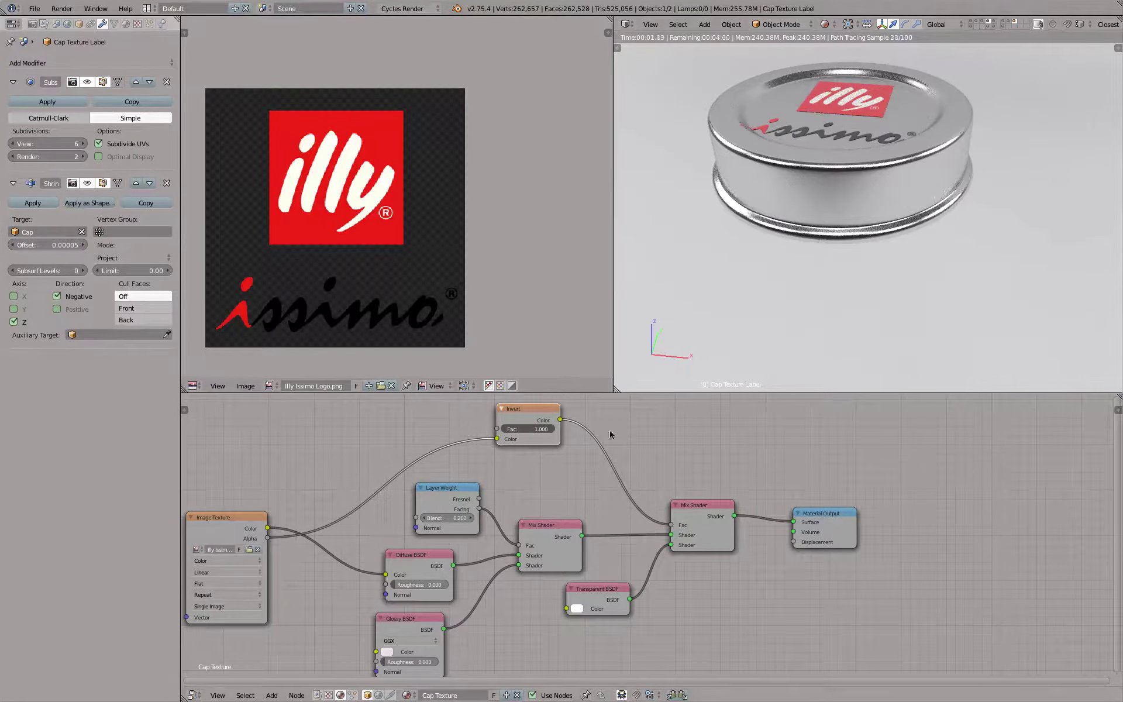
{"action": "scroll", "coordinate": [281, 516], "scroll_direction": "down", "scroll_amount": 2}
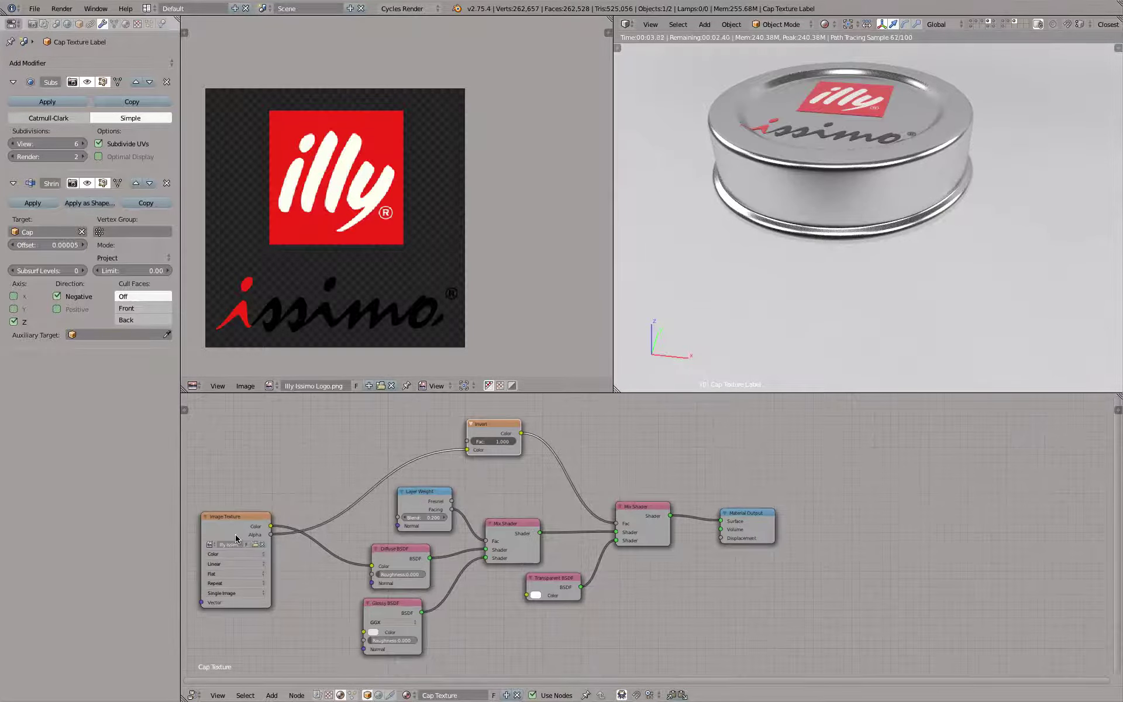